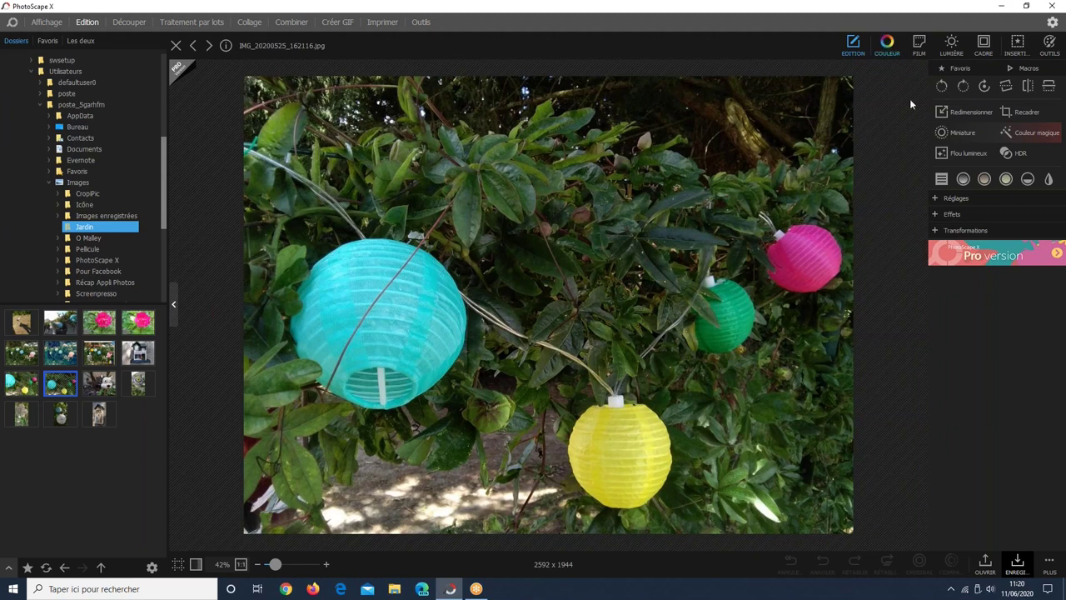
# Open the colour adjustments for the lantern photo.
pyautogui.click(989, 112)
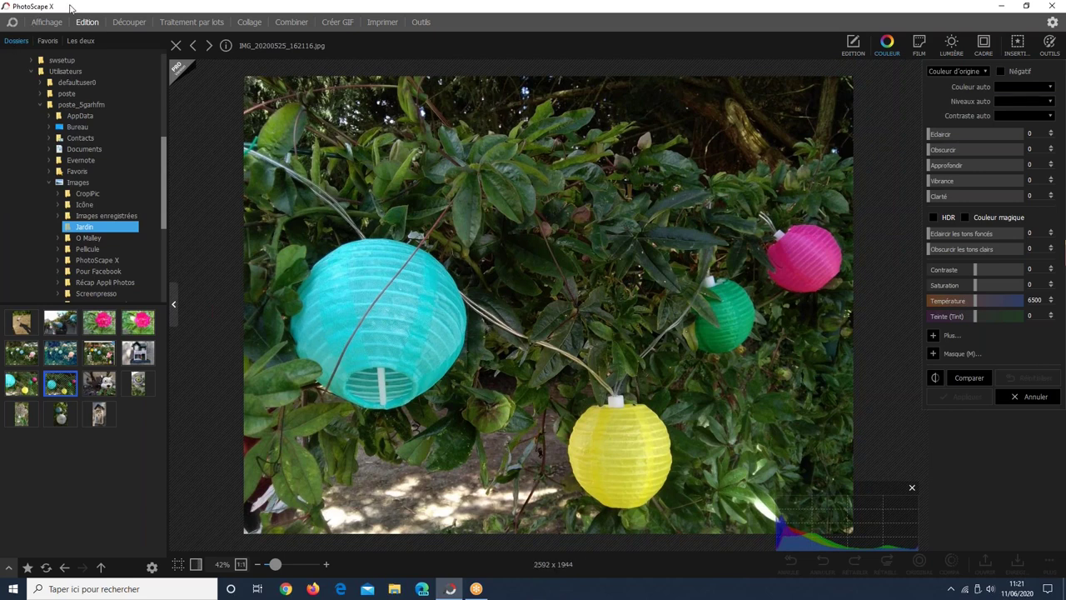
pyautogui.click(7, 595)
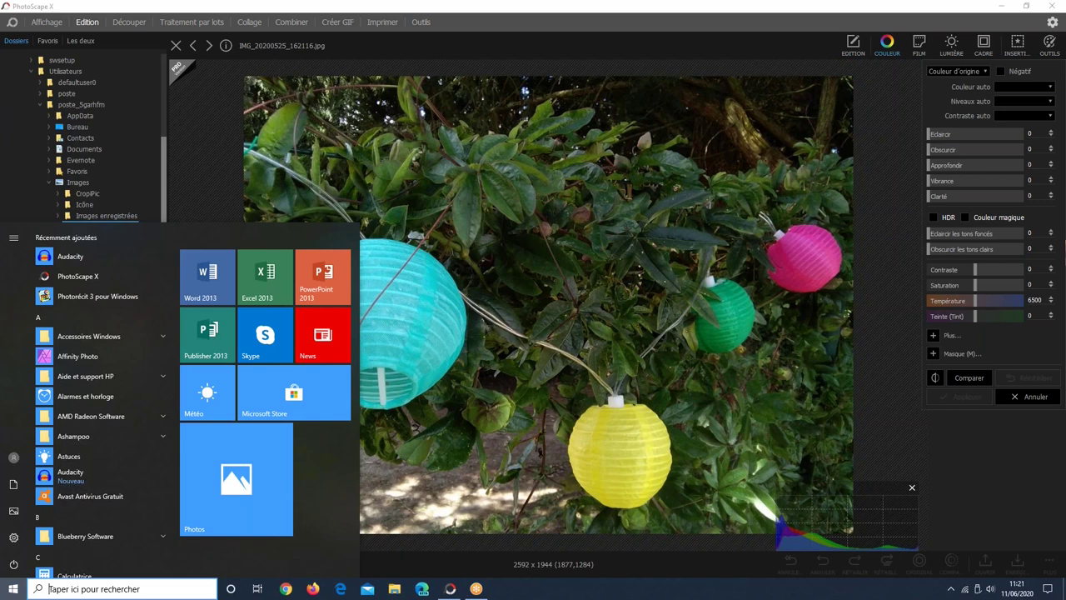
pyautogui.press('Escape')
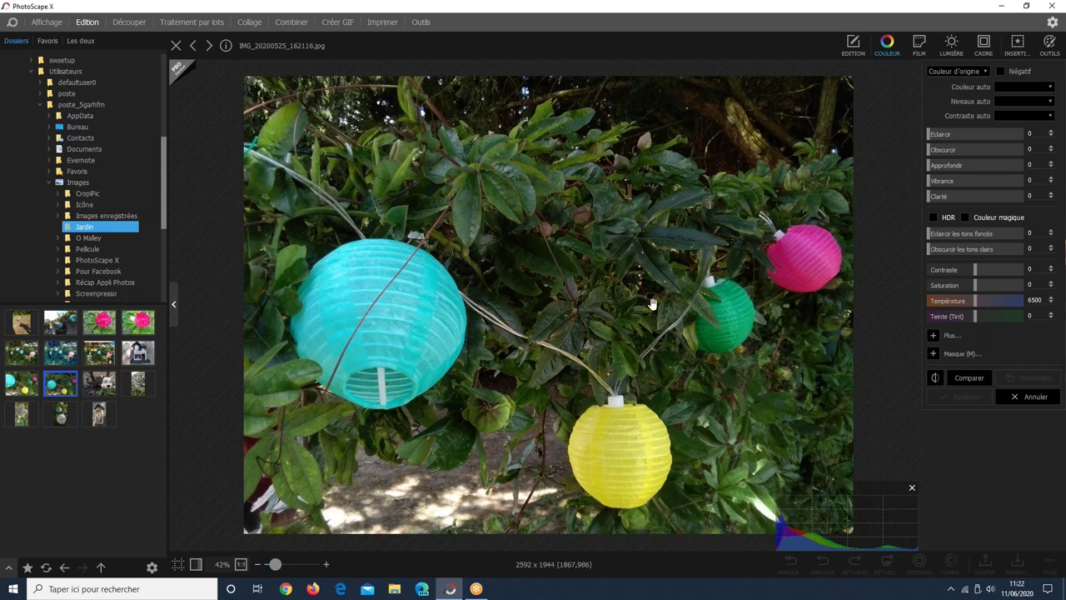
# Preview film looks such as Kinsfolk and O01 on the lantern photo.
pyautogui.click(919, 45)
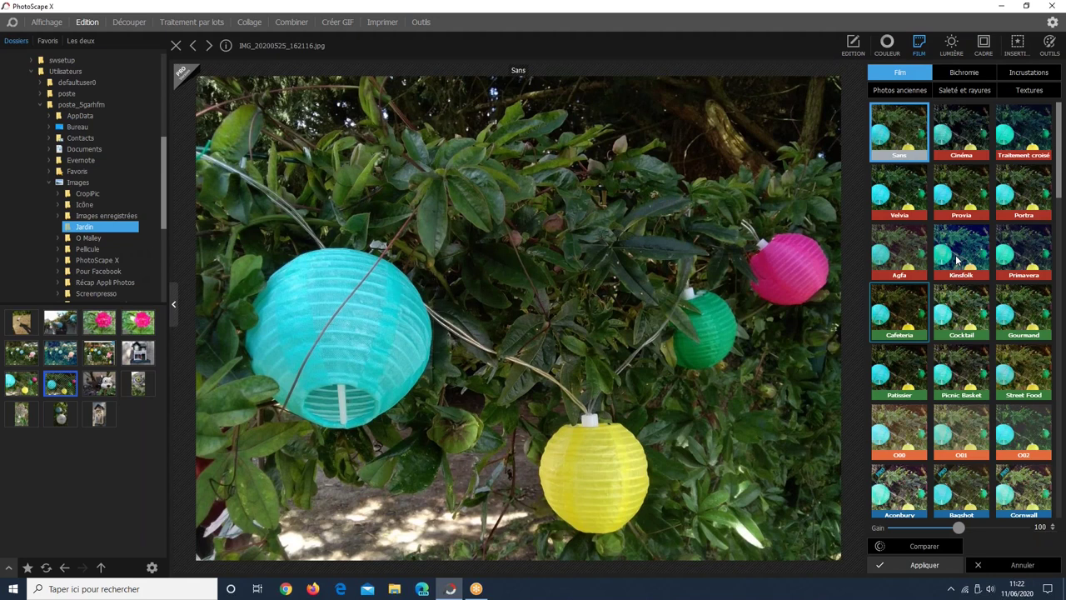
pyautogui.click(960, 258)
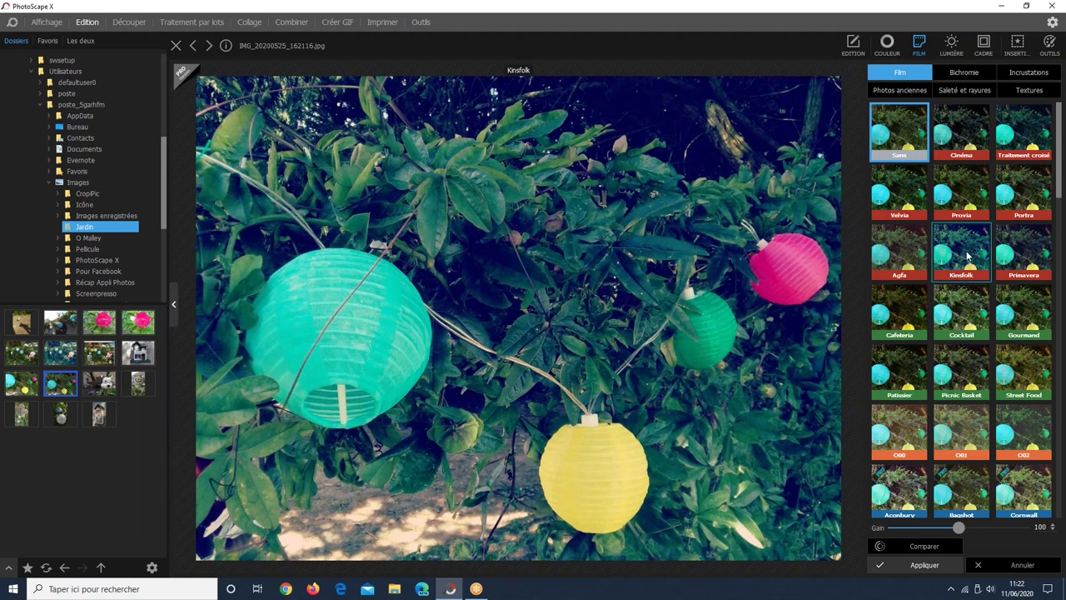
pyautogui.click(1016, 310)
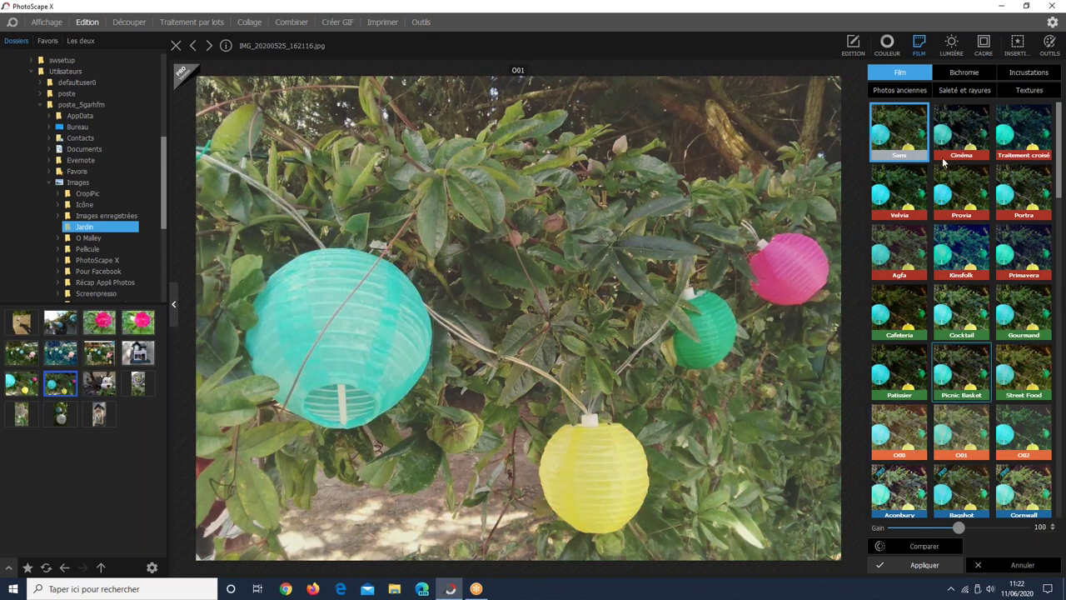
pyautogui.click(920, 50)
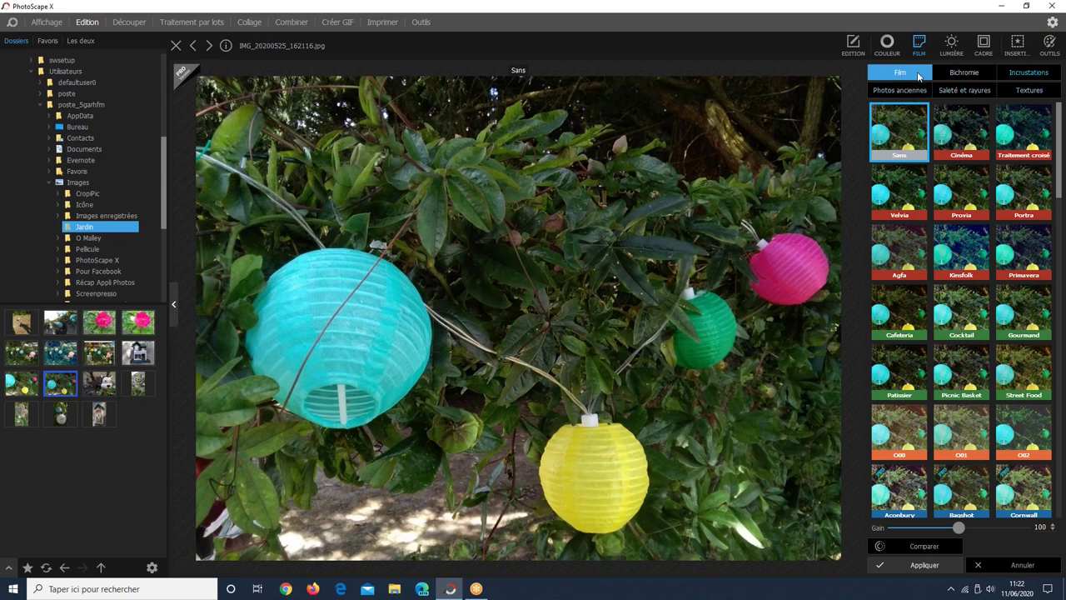
# Preview the old-photo textures A004 and A002 on the lantern photo.
pyautogui.click(897, 92)
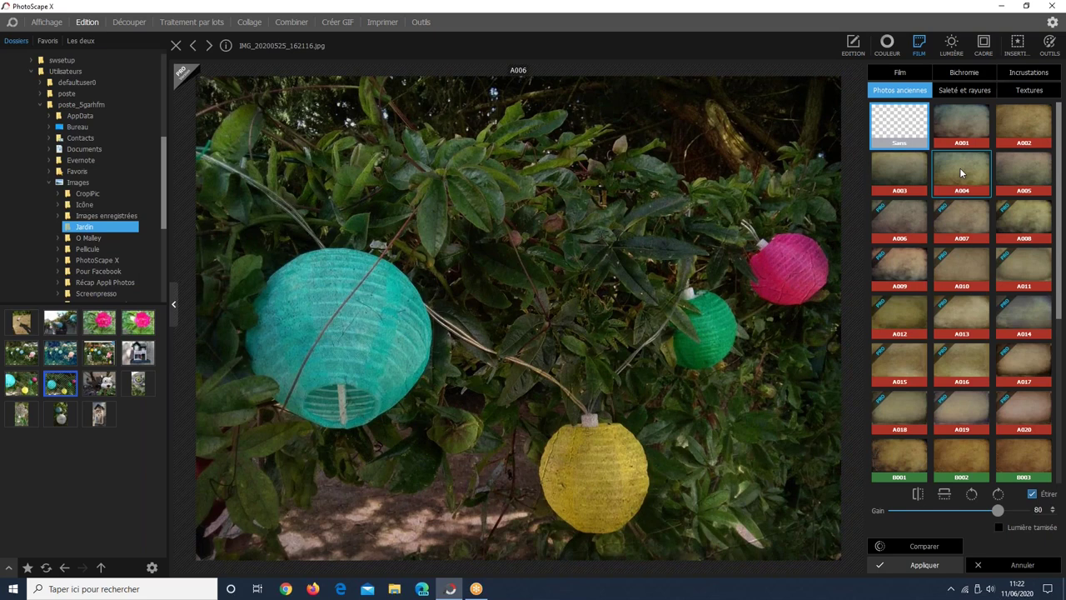
pyautogui.click(961, 172)
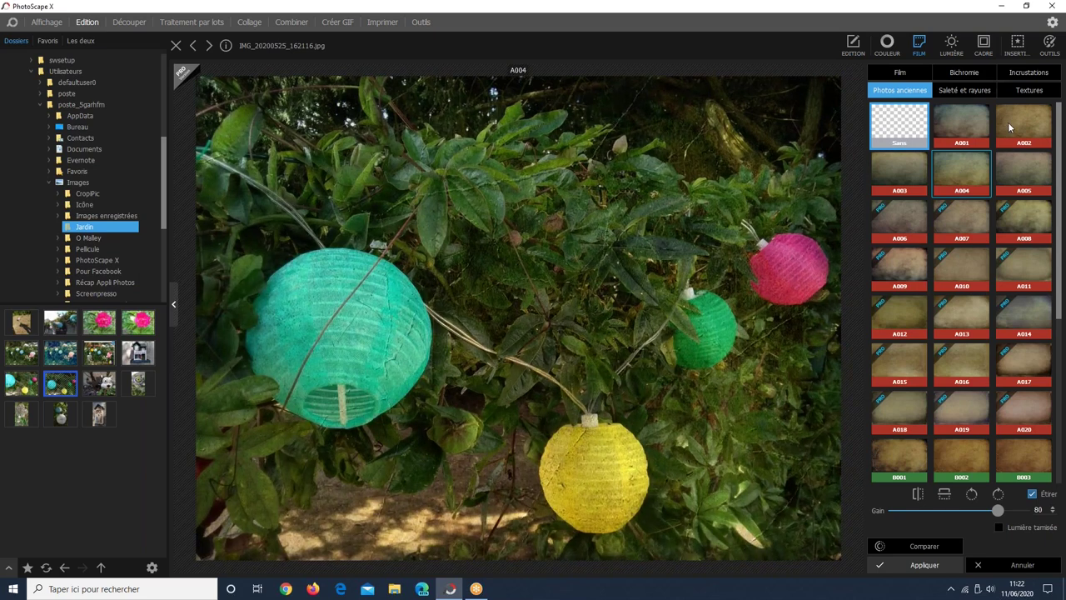
pyautogui.click(1008, 122)
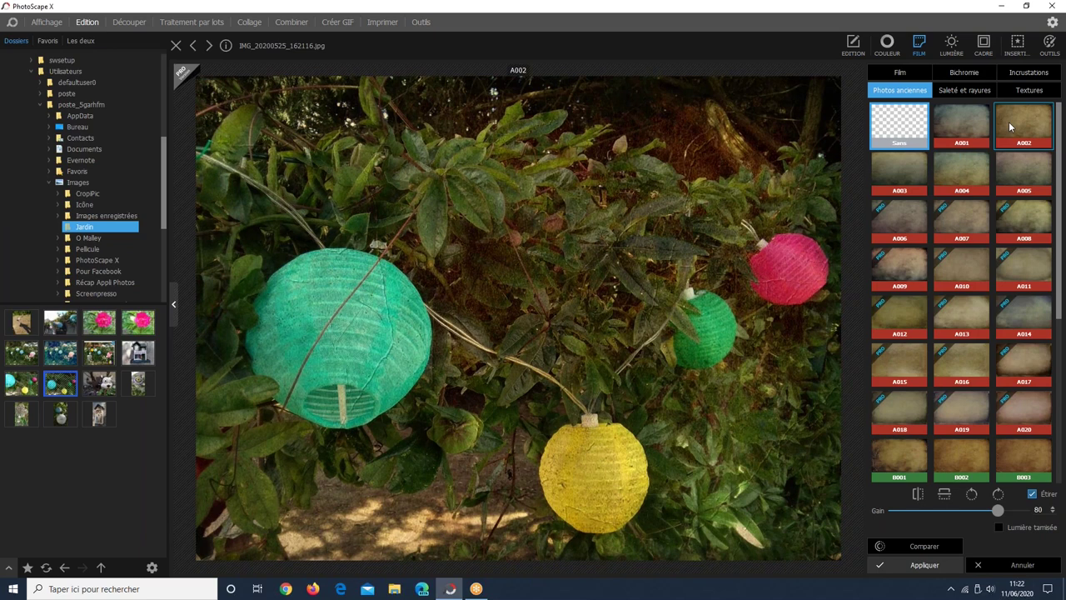
# Try to apply the PRO old-photo texture A006 and close the Store window.
pyautogui.click(908, 213)
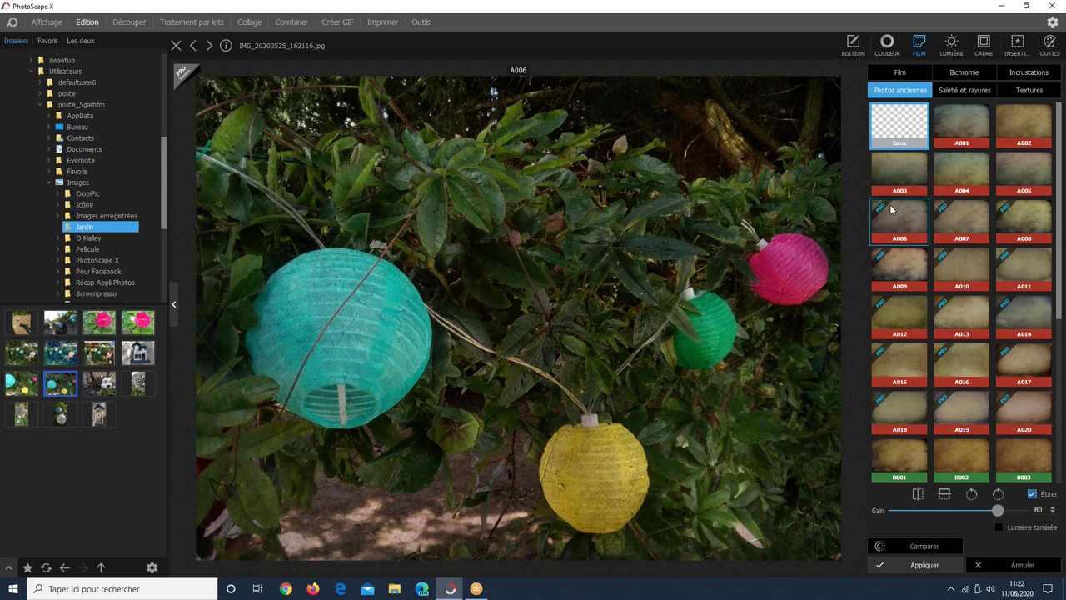
pyautogui.click(885, 212)
pyautogui.click(878, 221)
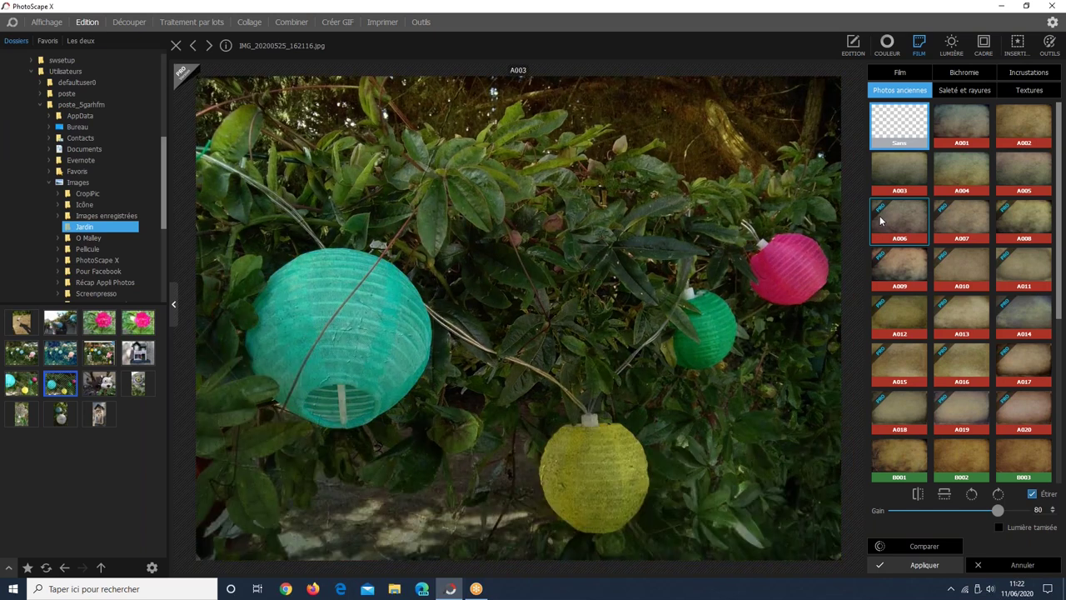
pyautogui.click(880, 221)
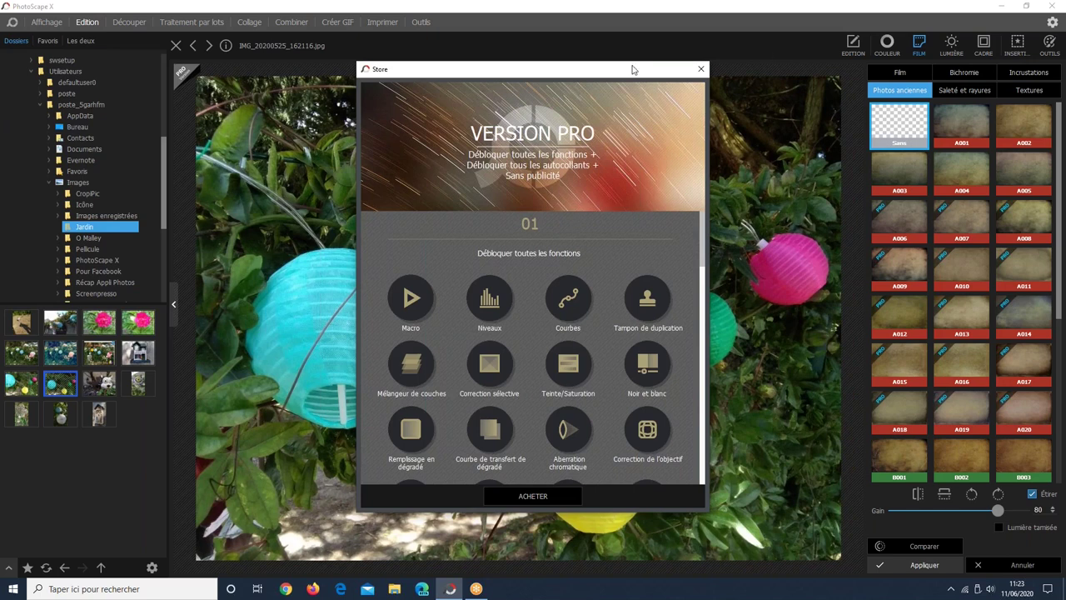
pyautogui.click(718, 157)
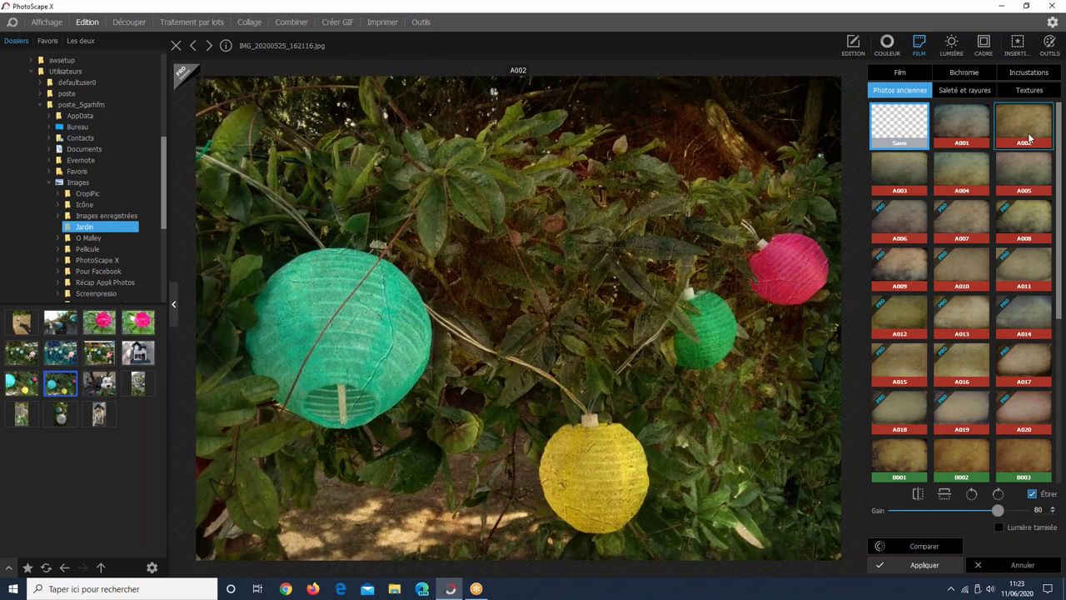
# Preview light leak 006 from the first light-leak set and select light leak 001 for the photo.
pyautogui.click(953, 50)
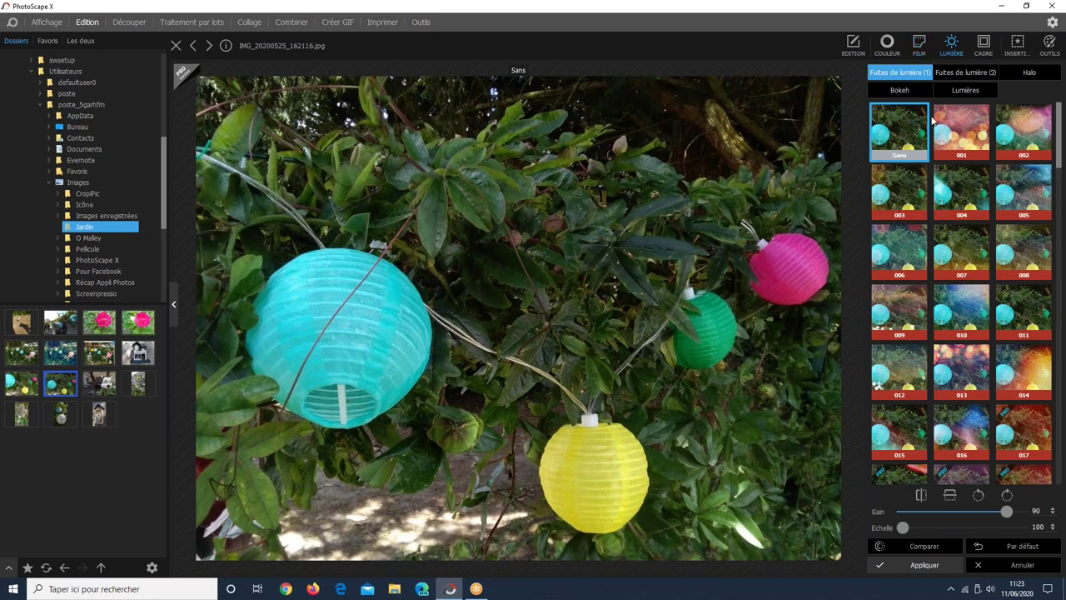
pyautogui.click(922, 242)
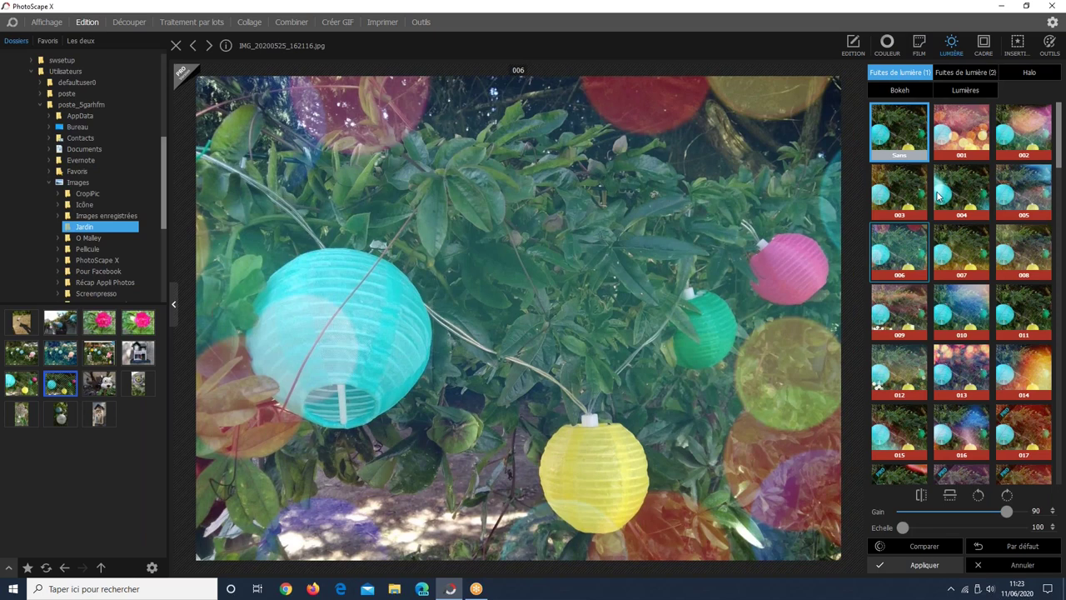
pyautogui.click(945, 146)
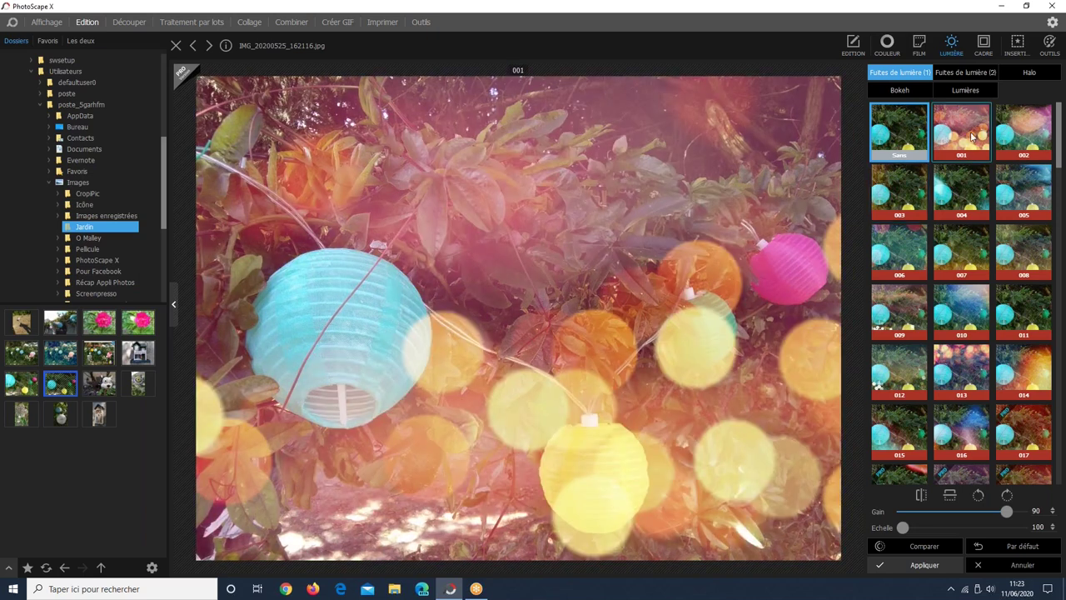
pyautogui.click(965, 150)
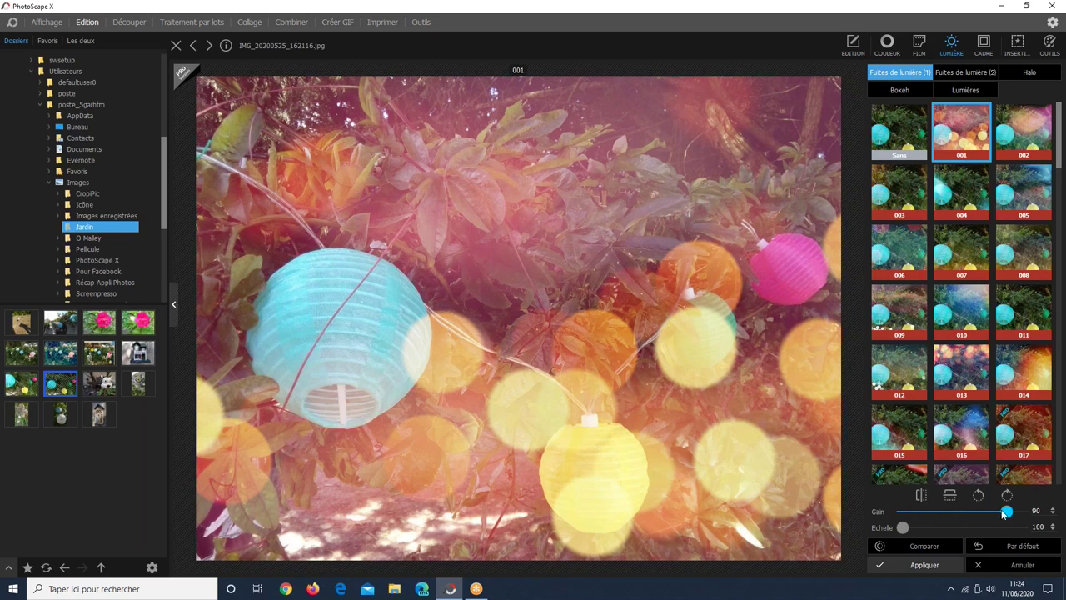
# Test light leak 001 with gain values of 55 and 100 and scale values of 172 and 103.
pyautogui.moveTo(997, 511); pyautogui.dragTo(954, 511)
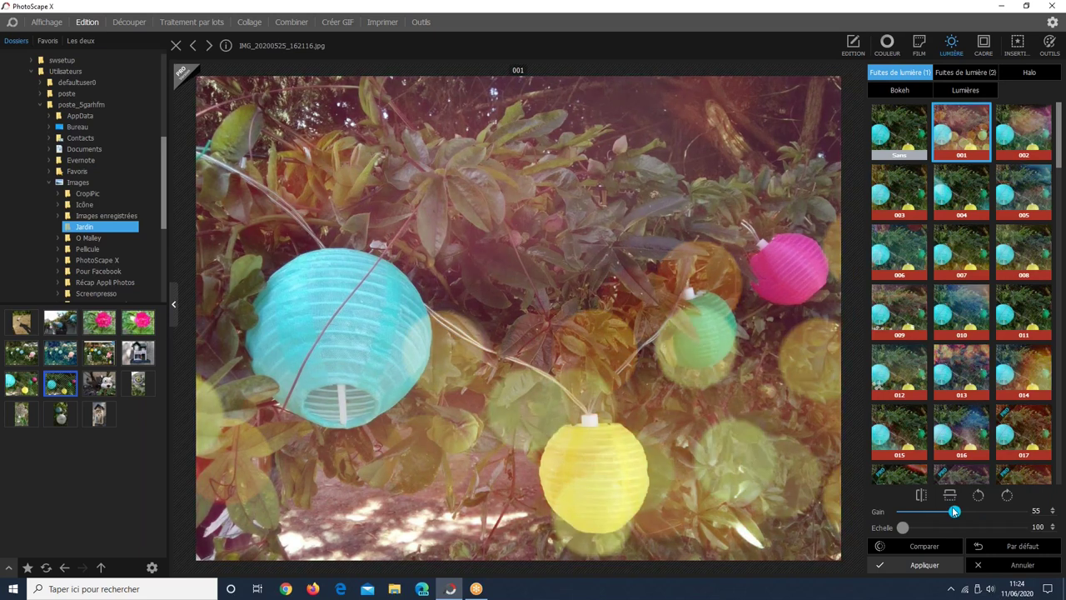
pyautogui.moveTo(955, 512); pyautogui.dragTo(1021, 511)
pyautogui.moveTo(903, 527); pyautogui.dragTo(991, 528)
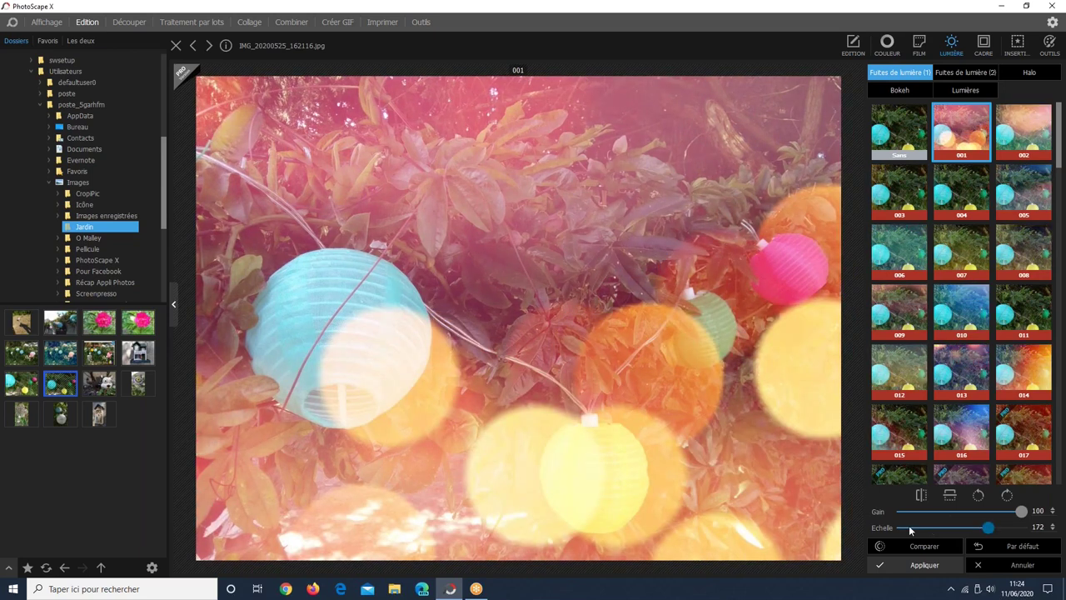
pyautogui.click(910, 528)
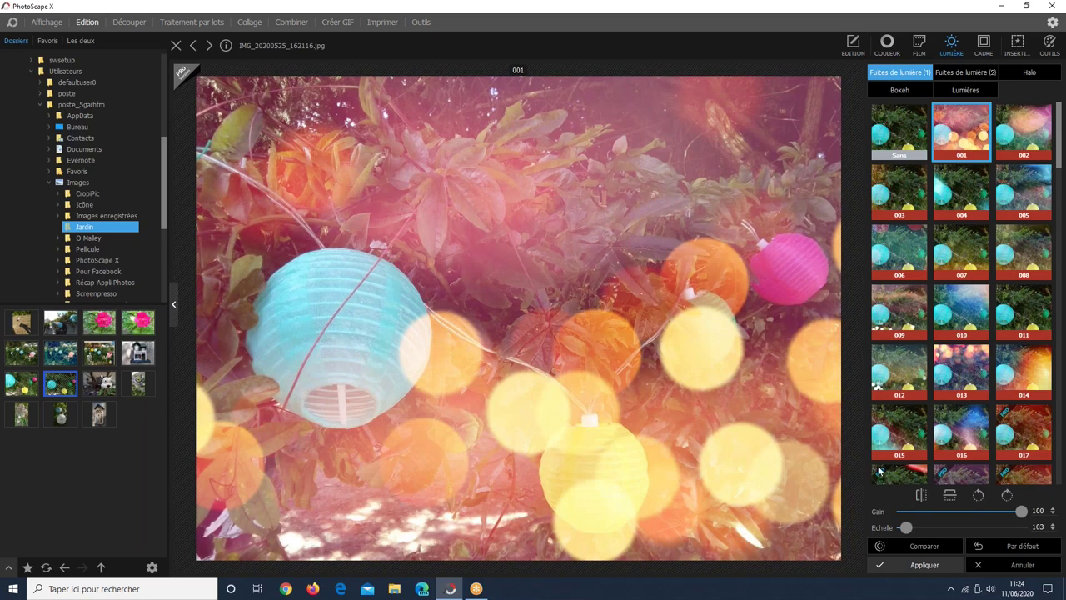
# Preview the white and dark line frames, including the crossed-line and corner-only designs, on the lantern photo.
pyautogui.click(982, 44)
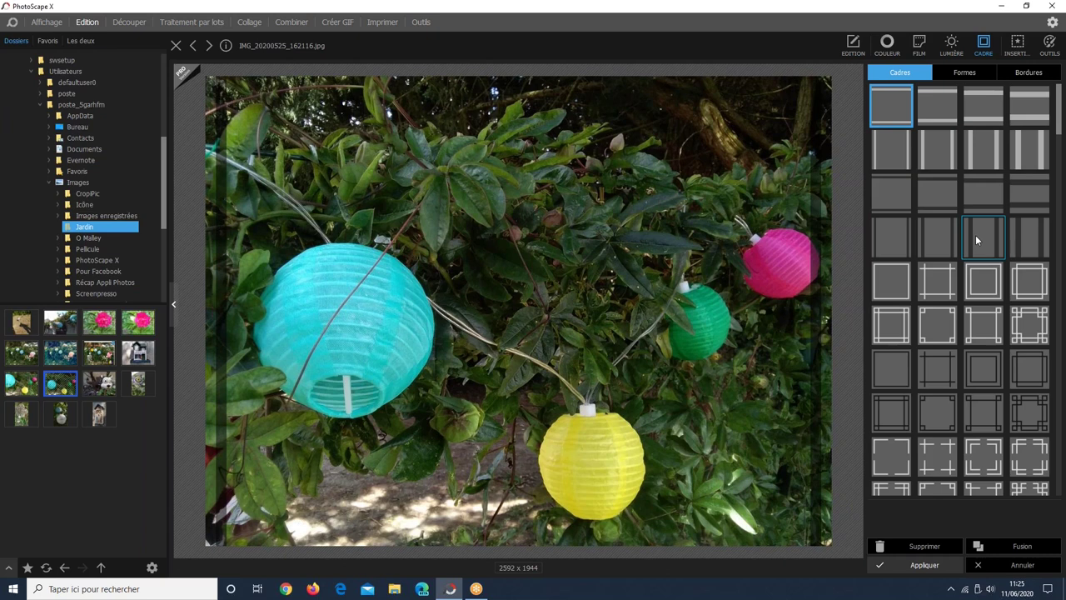
pyautogui.click(967, 289)
pyautogui.click(948, 293)
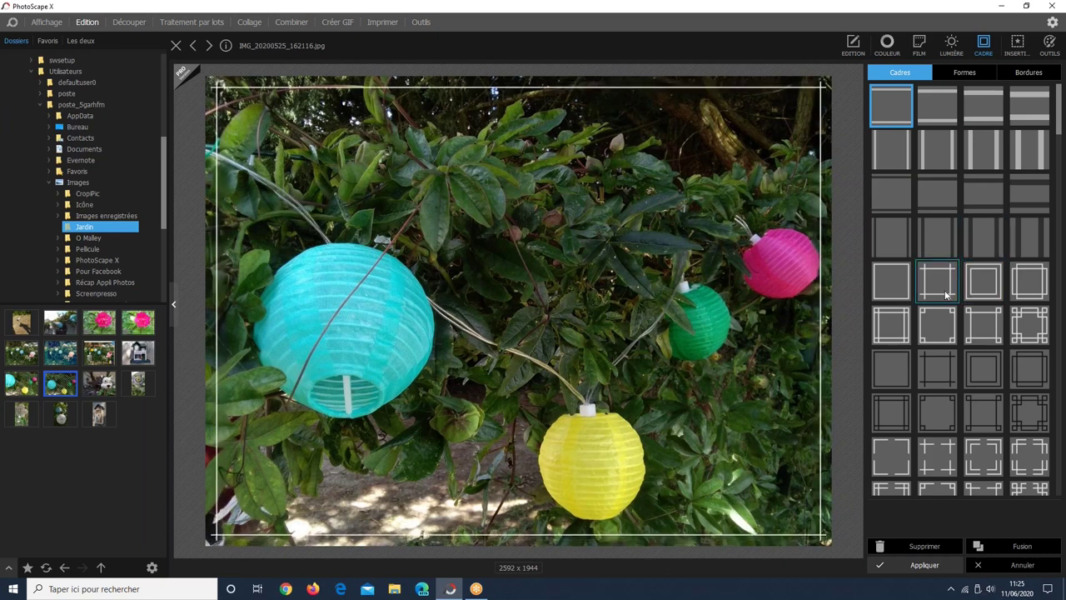
pyautogui.click(942, 338)
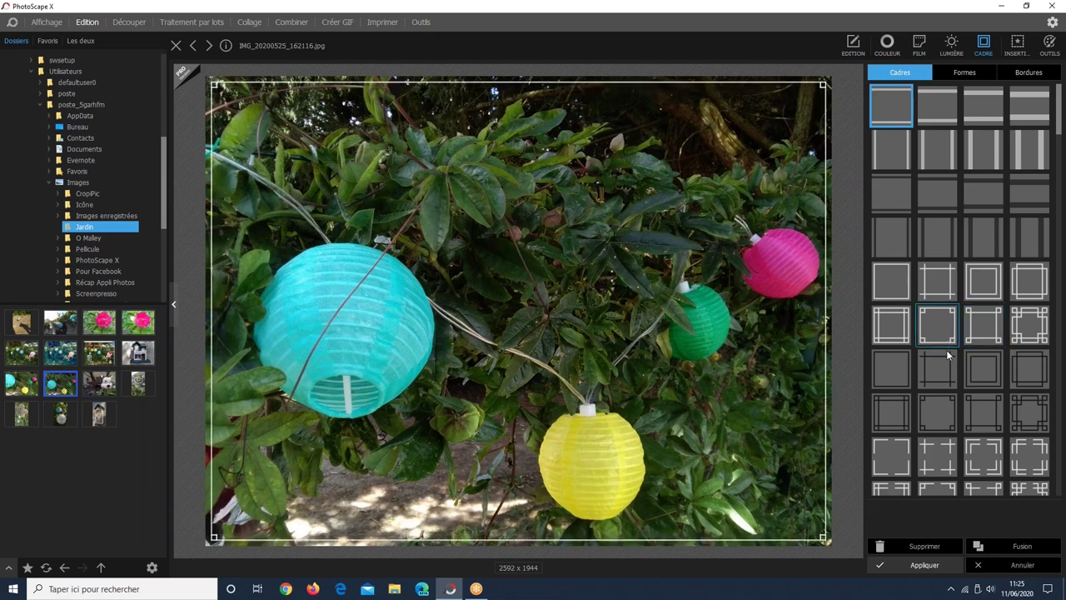
pyautogui.click(949, 355)
pyautogui.scroll(-2, 953, 354)
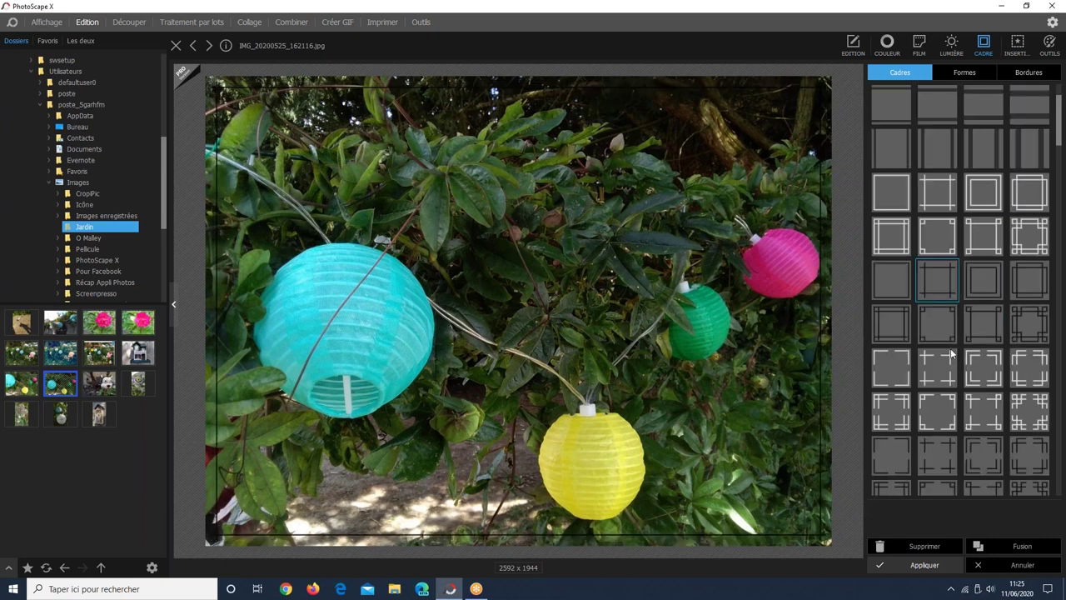
pyautogui.click(952, 354)
pyautogui.scroll(-5, 949, 348)
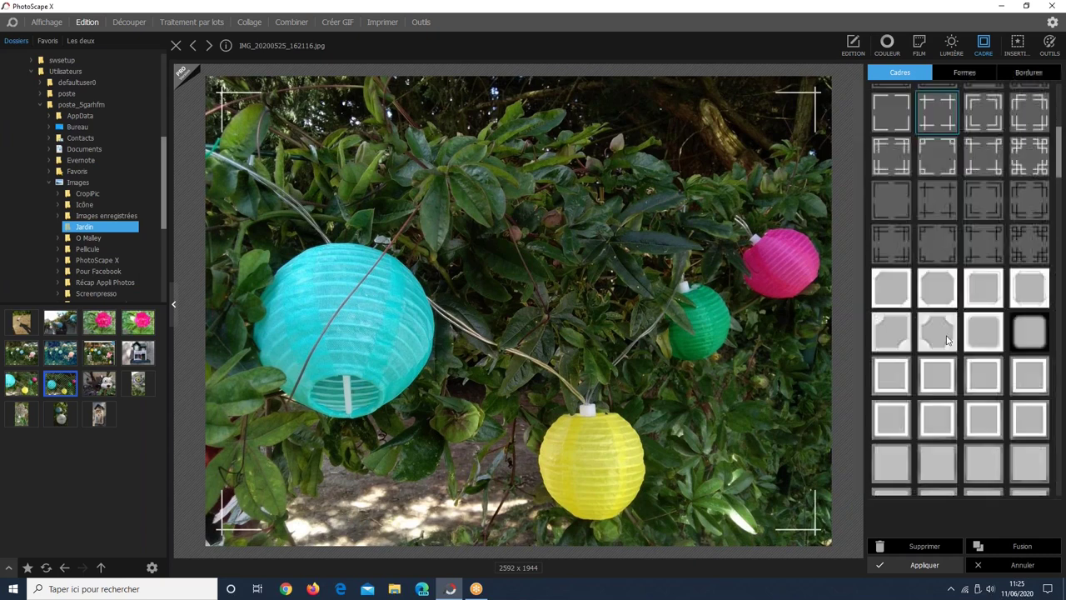
# Preview the white photo frames and select the one with two curled corners.
pyautogui.click(894, 333)
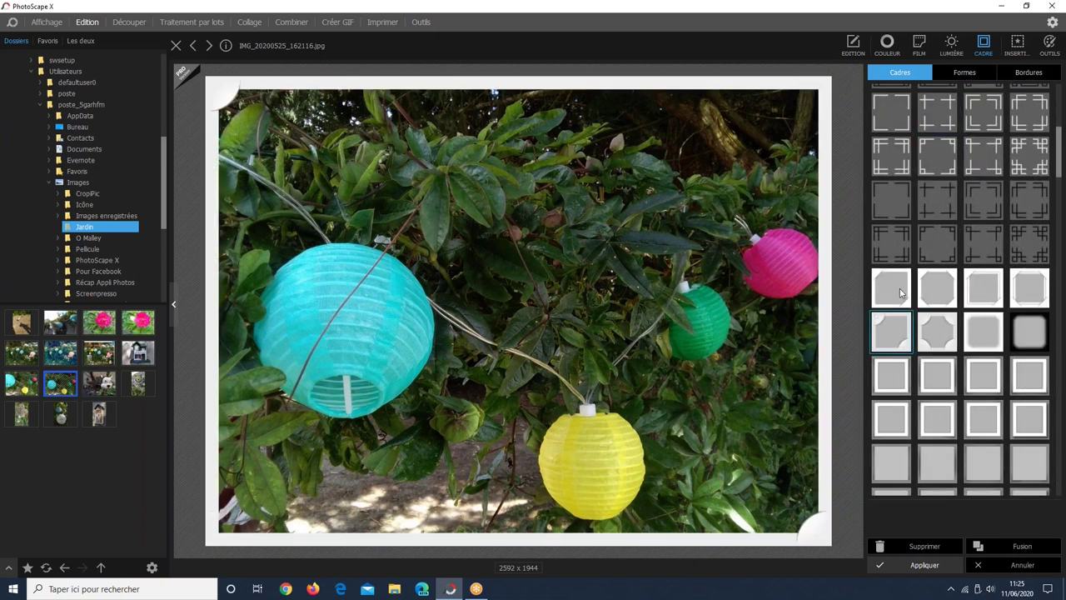
pyautogui.click(937, 410)
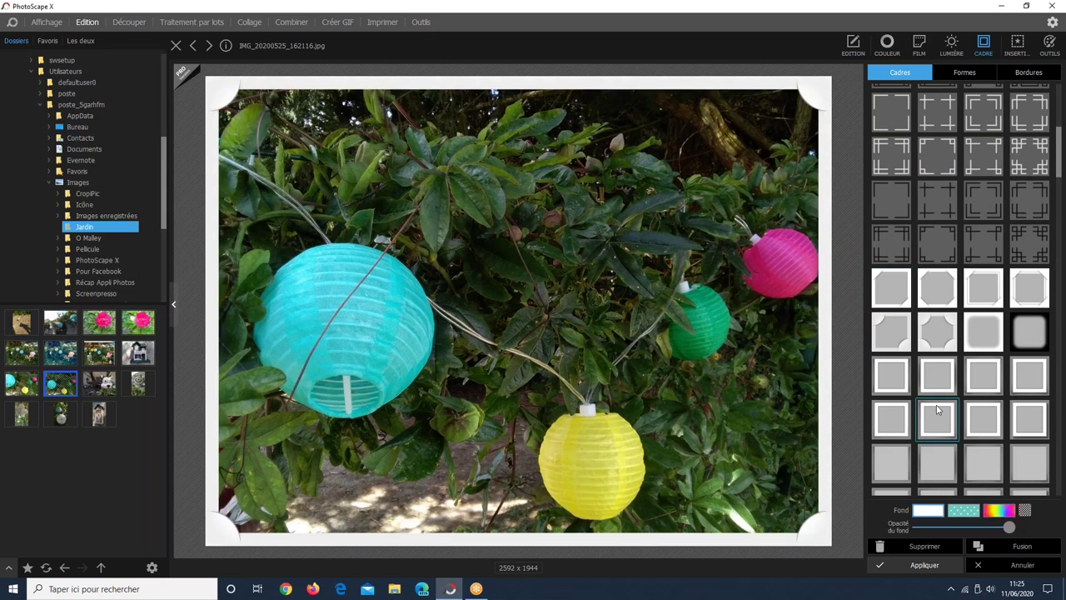
pyautogui.scroll(-1, 937, 408)
pyautogui.click(936, 407)
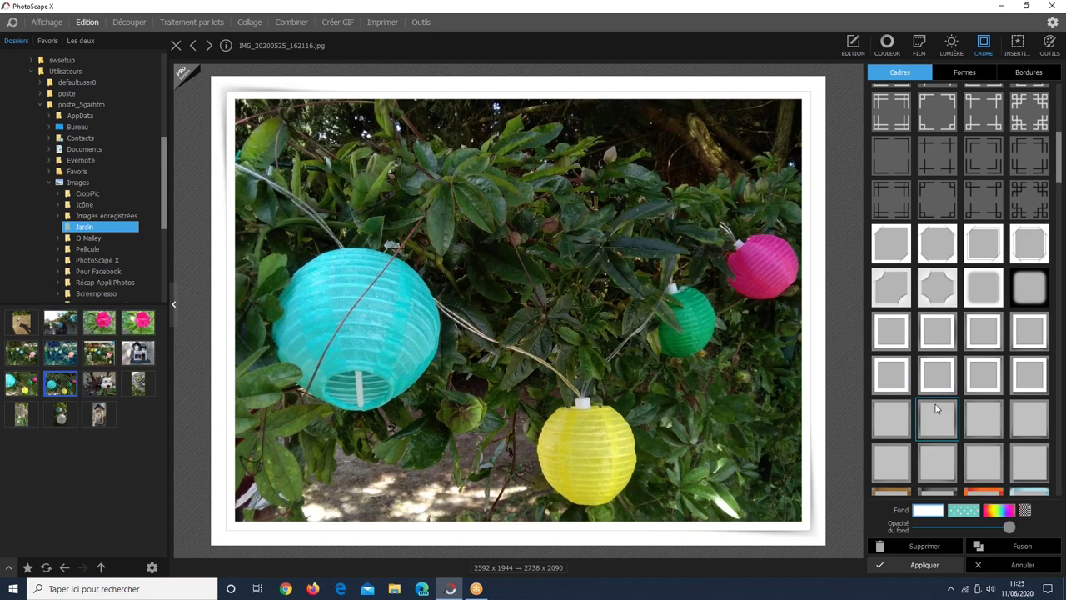
pyautogui.scroll(-3, 935, 404)
pyautogui.click(891, 137)
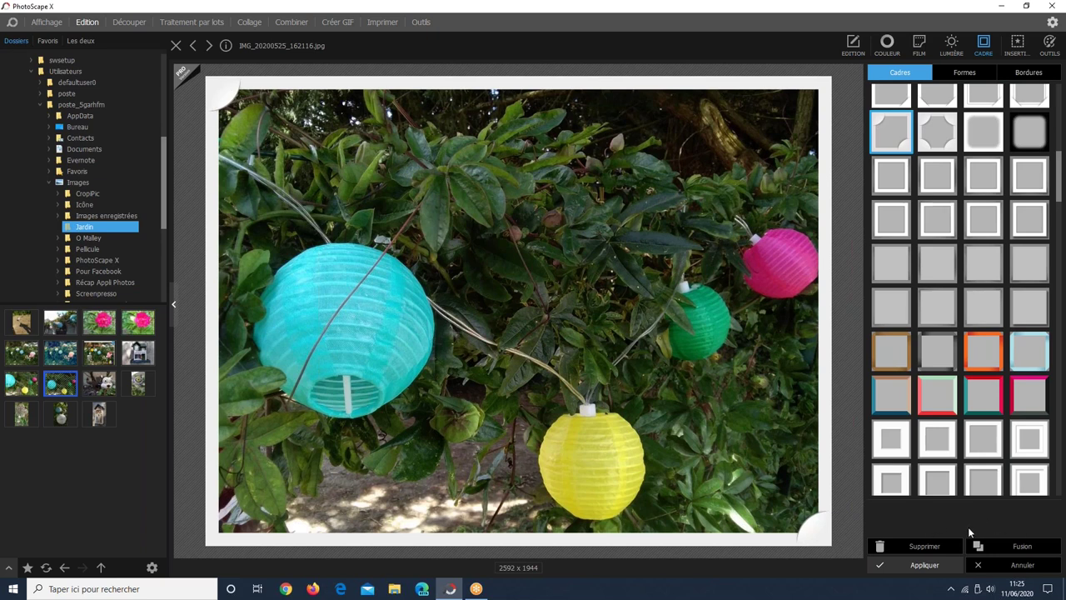
# Try the brown frame with white corners and the red and mint-green bevelled frame on the photo.
pyautogui.click(905, 354)
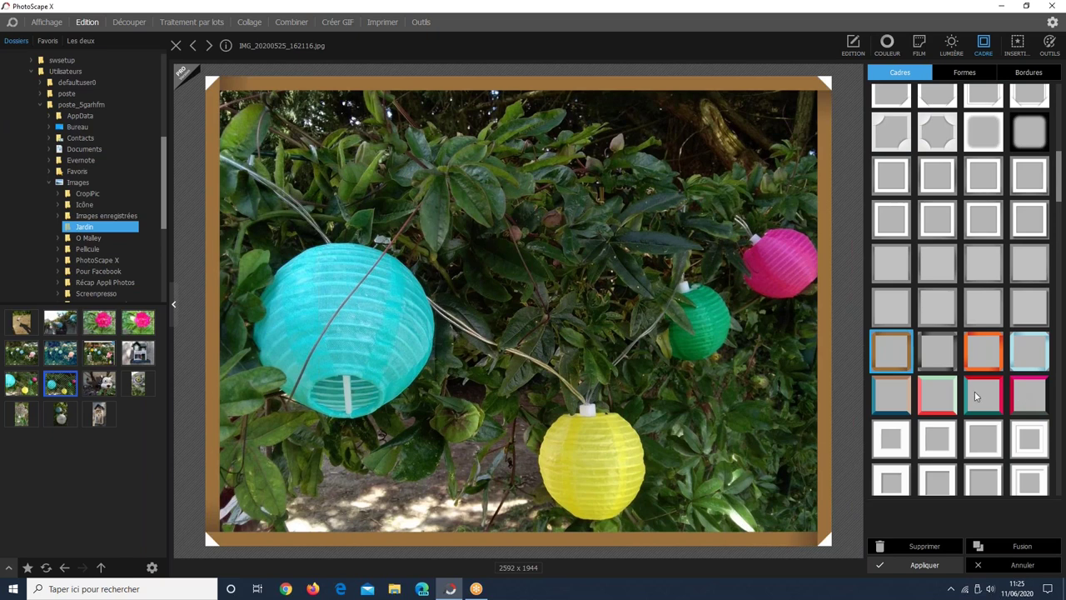
pyautogui.click(929, 404)
pyautogui.scroll(-2, 941, 416)
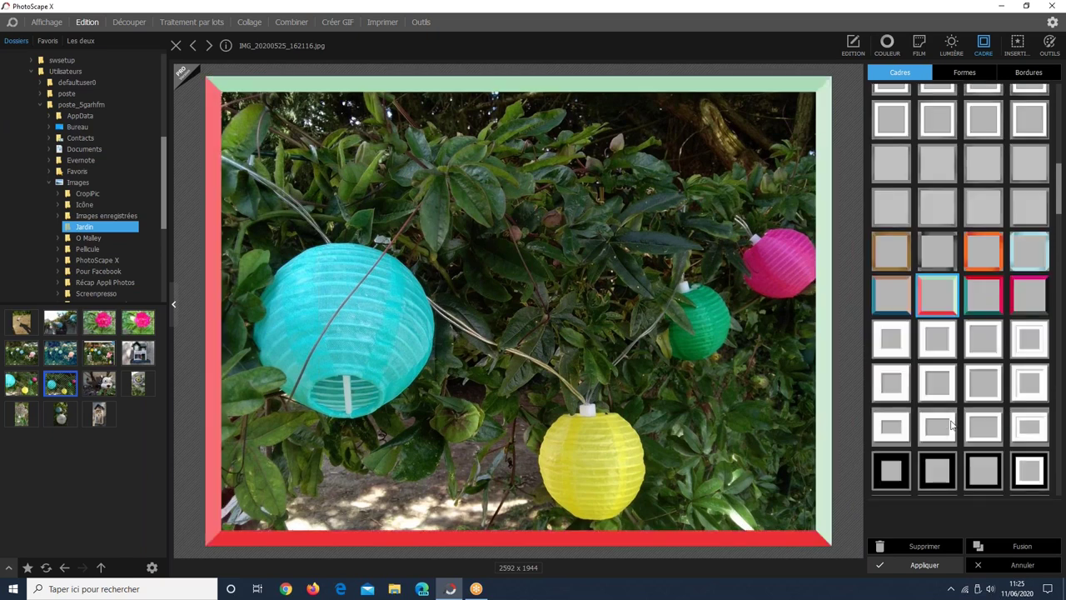
# Select the square black frame with a shadow on a white background and browse the remaining frames.
pyautogui.scroll(-3, 952, 425)
pyautogui.click(937, 452)
pyautogui.scroll(-8, 952, 433)
pyautogui.scroll(-2, 1063, 272)
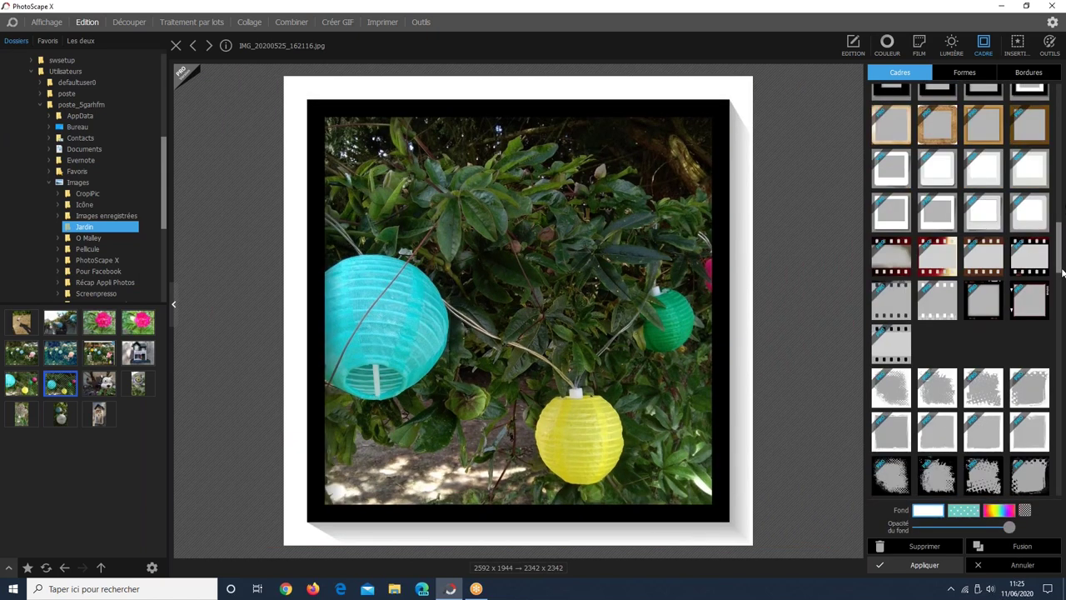
pyautogui.scroll(-4, 1062, 275)
pyautogui.scroll(-5, 1062, 283)
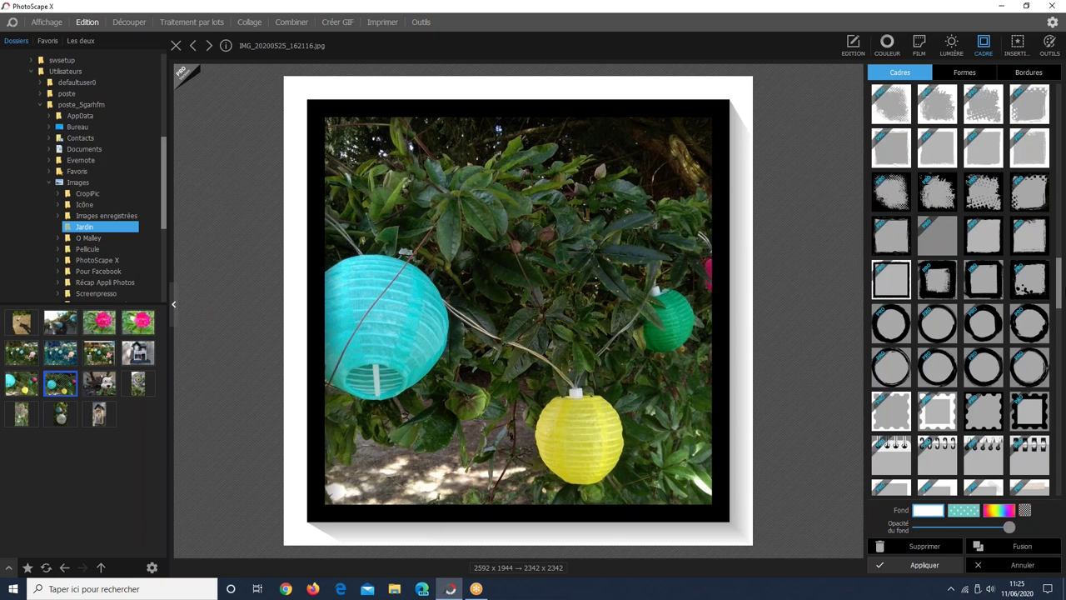
pyautogui.scroll(-5, 1000, 292)
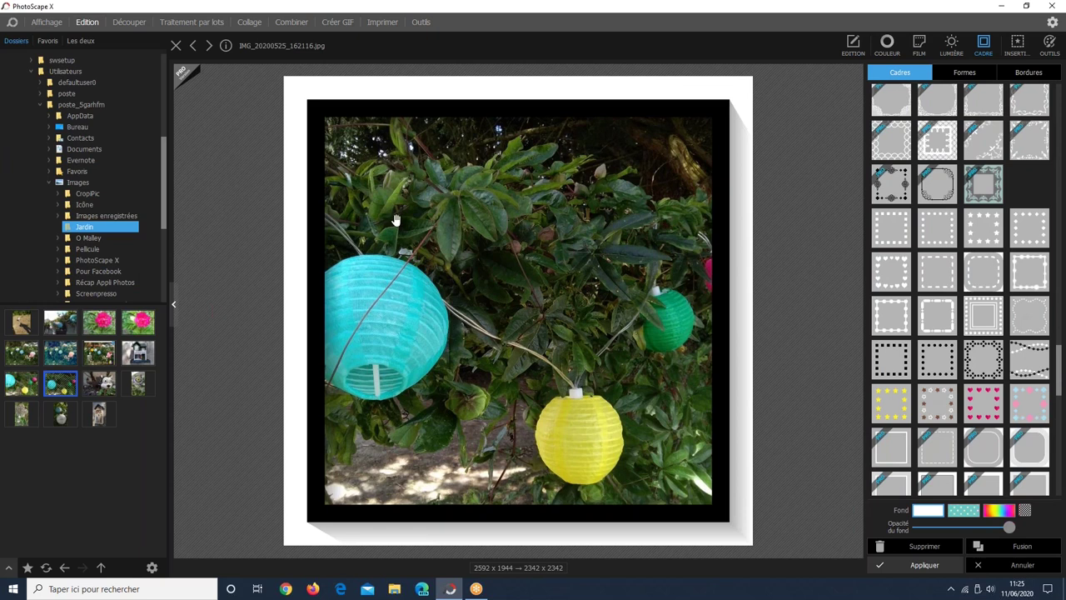
# Try the white-heart, white-dot and yellow-star border frames on the lantern photo.
pyautogui.click(889, 275)
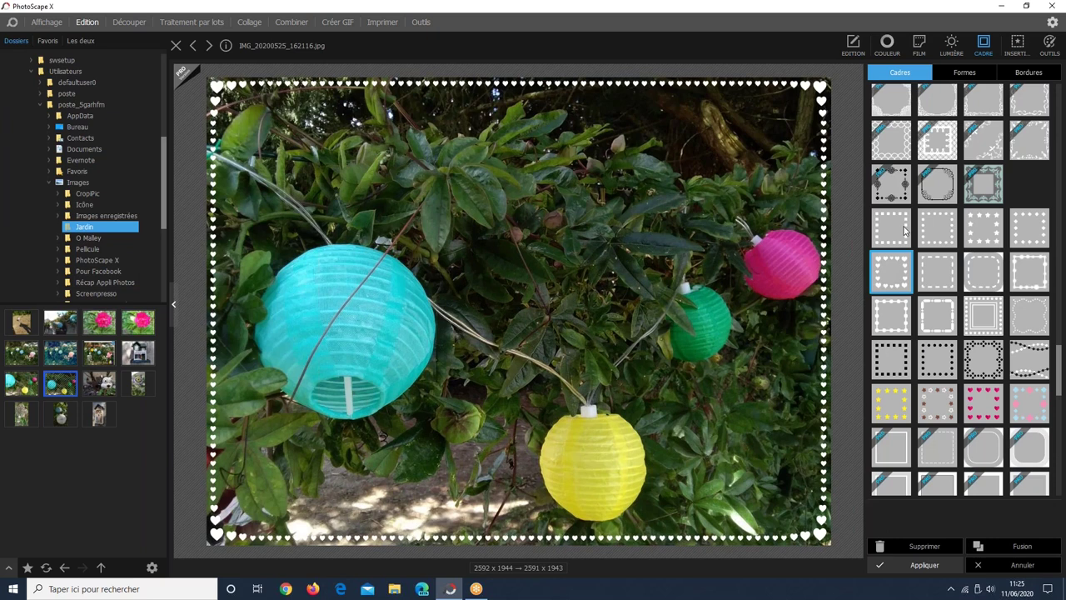
pyautogui.click(906, 231)
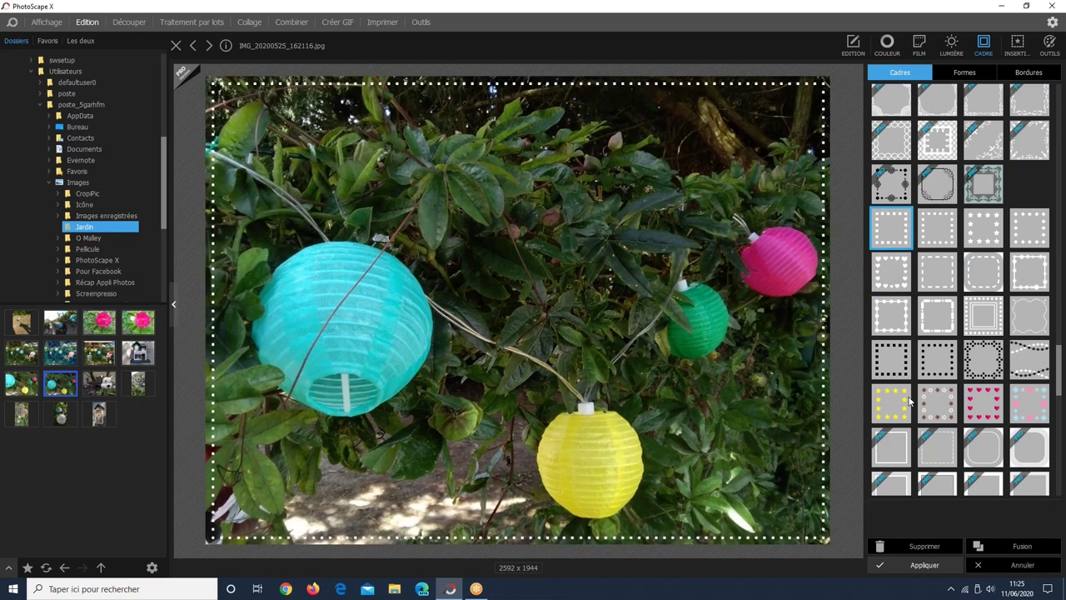
pyautogui.click(909, 402)
# Browse the remaining frames and select the square white mat frame that casts a shadow on a plain background.
pyautogui.scroll(-10, 909, 402)
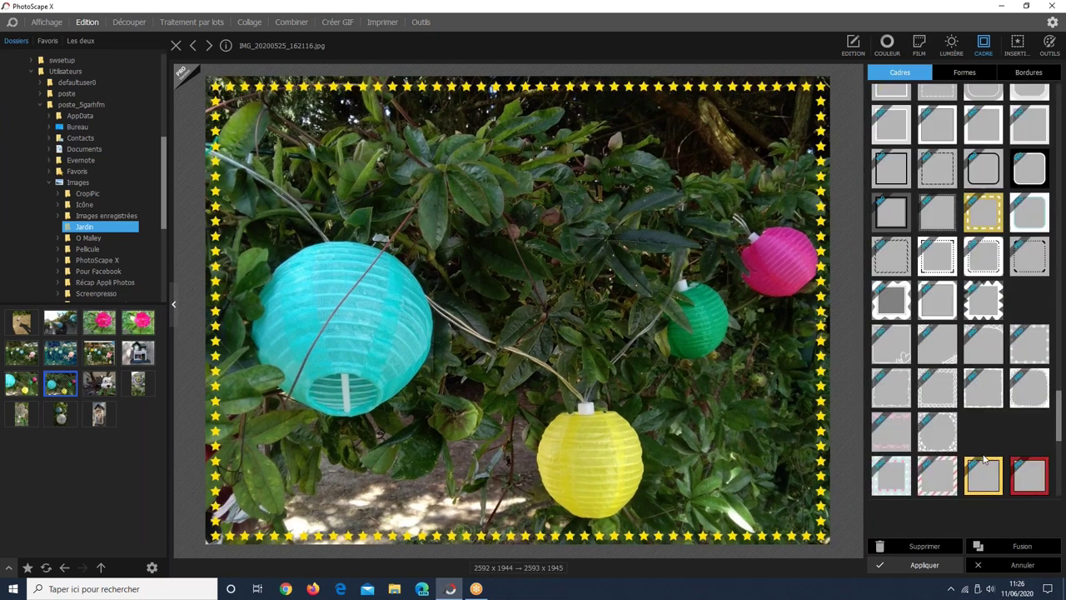
pyautogui.scroll(-2, 985, 461)
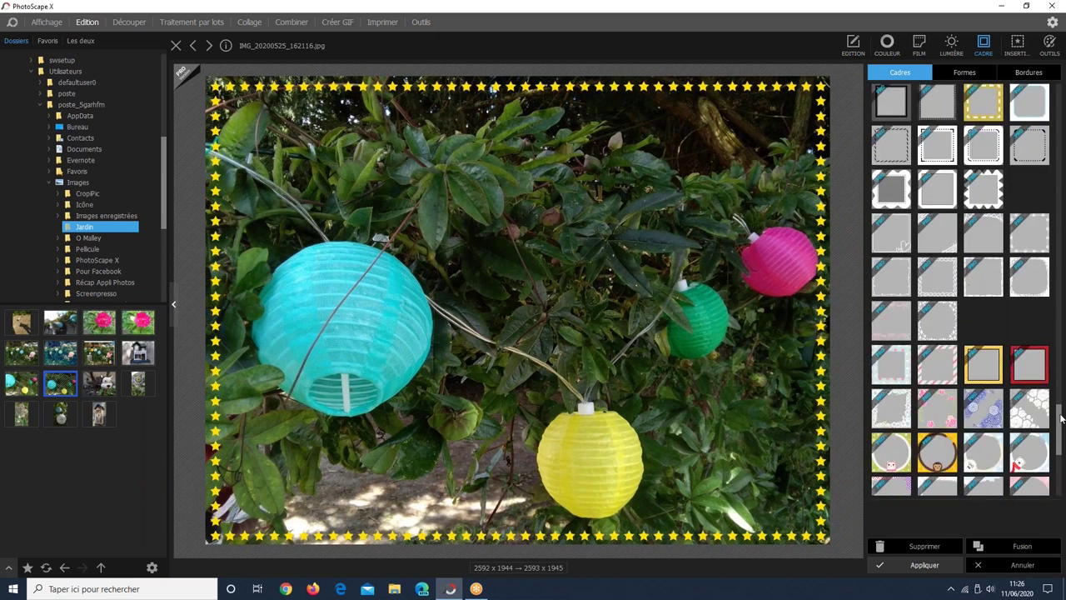
pyautogui.scroll(2, 1060, 467)
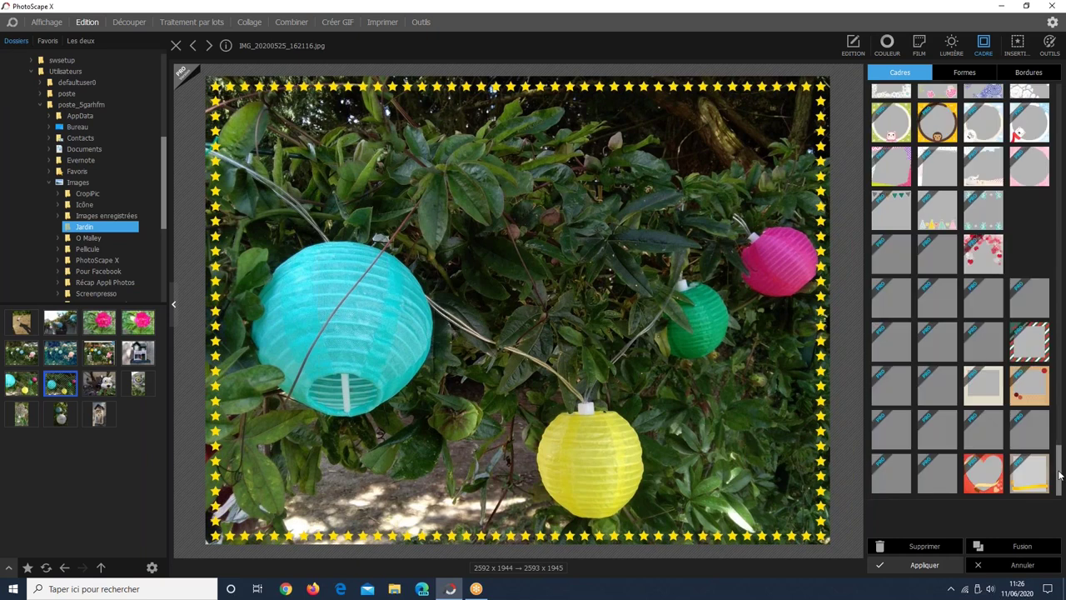
pyautogui.scroll(10, 1048, 273)
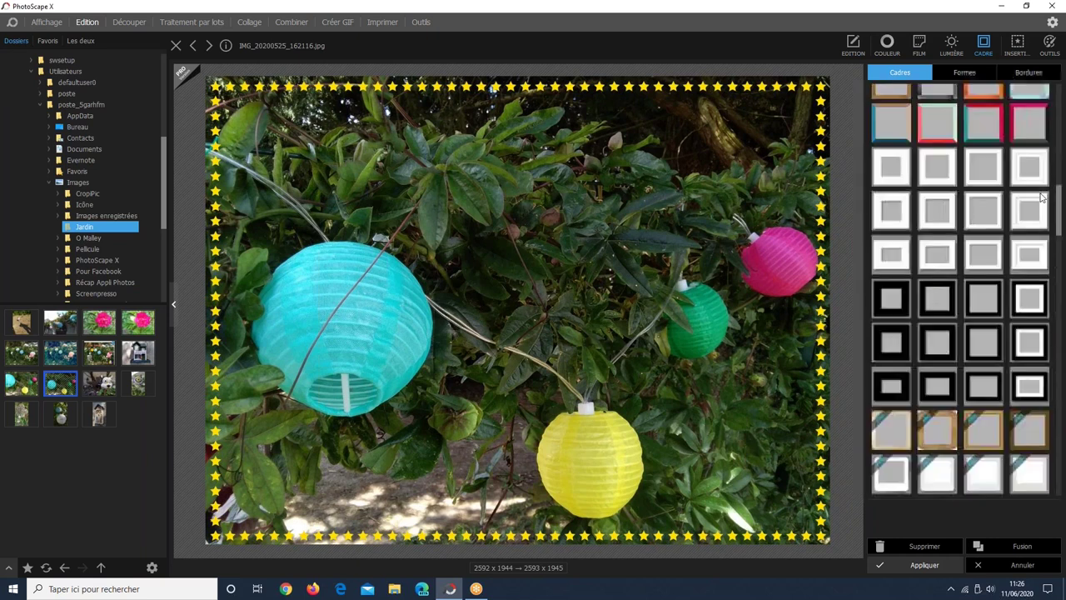
pyautogui.click(893, 204)
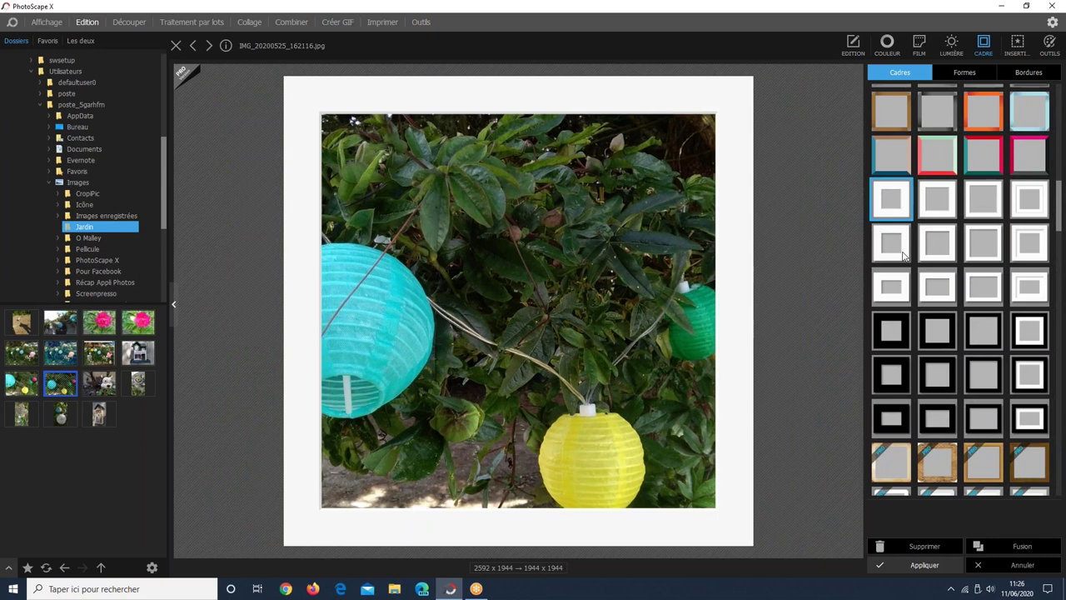
pyautogui.click(904, 254)
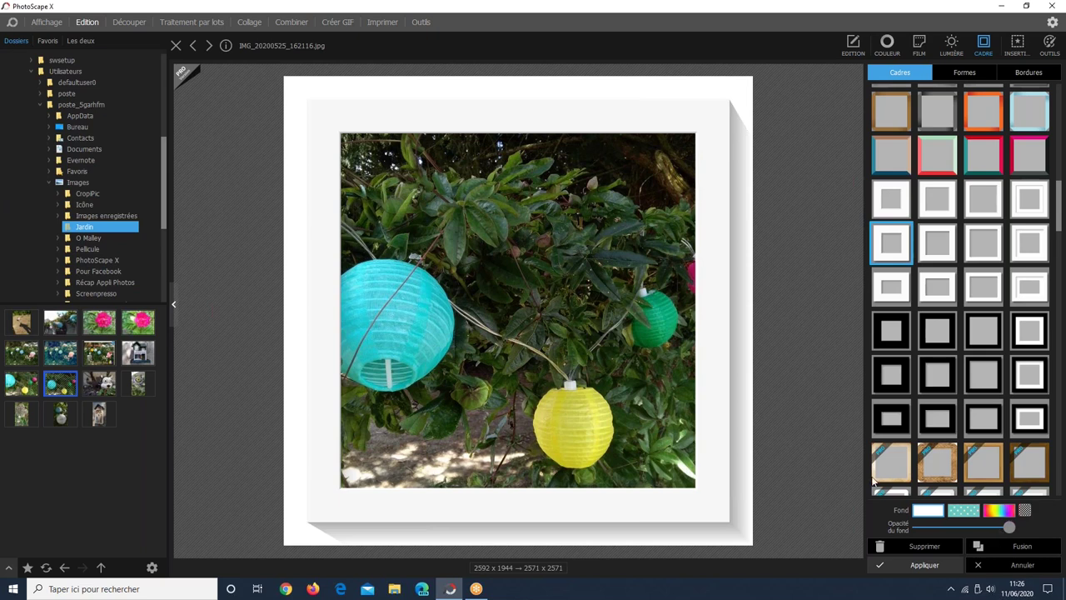
# Preview brown, light blue and pale lavender from the shaded colour palette as the frame's background colour.
pyautogui.click(922, 512)
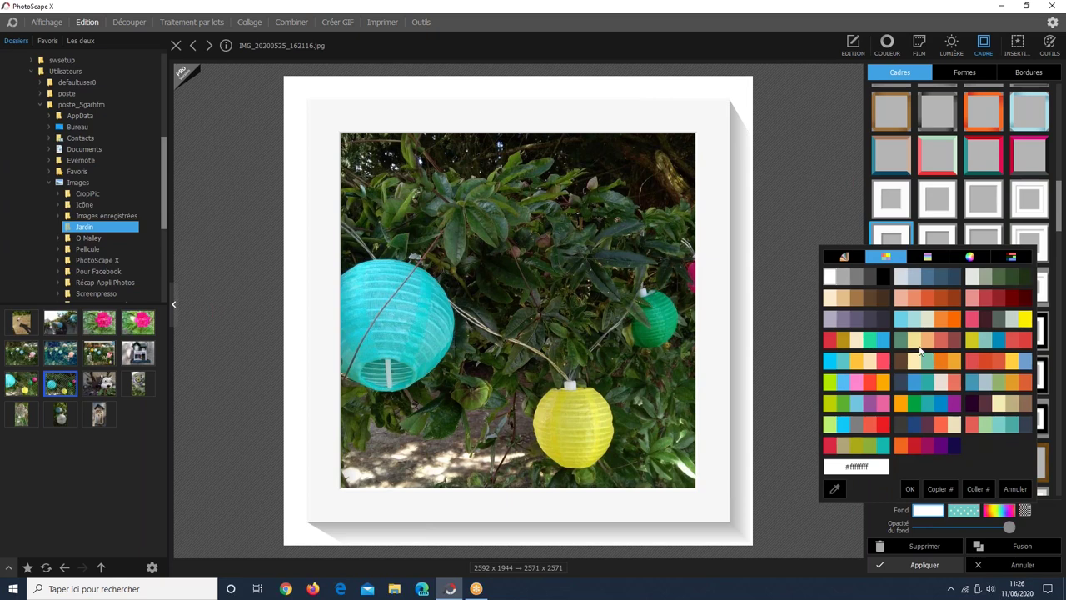
pyautogui.click(926, 342)
pyautogui.click(843, 259)
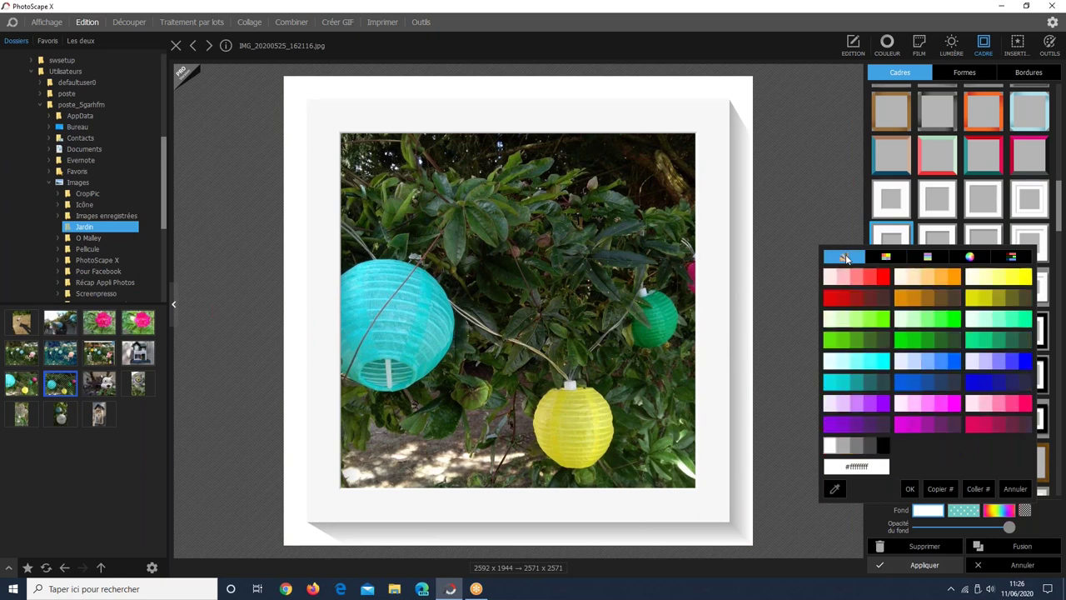
pyautogui.click(929, 277)
pyautogui.click(954, 298)
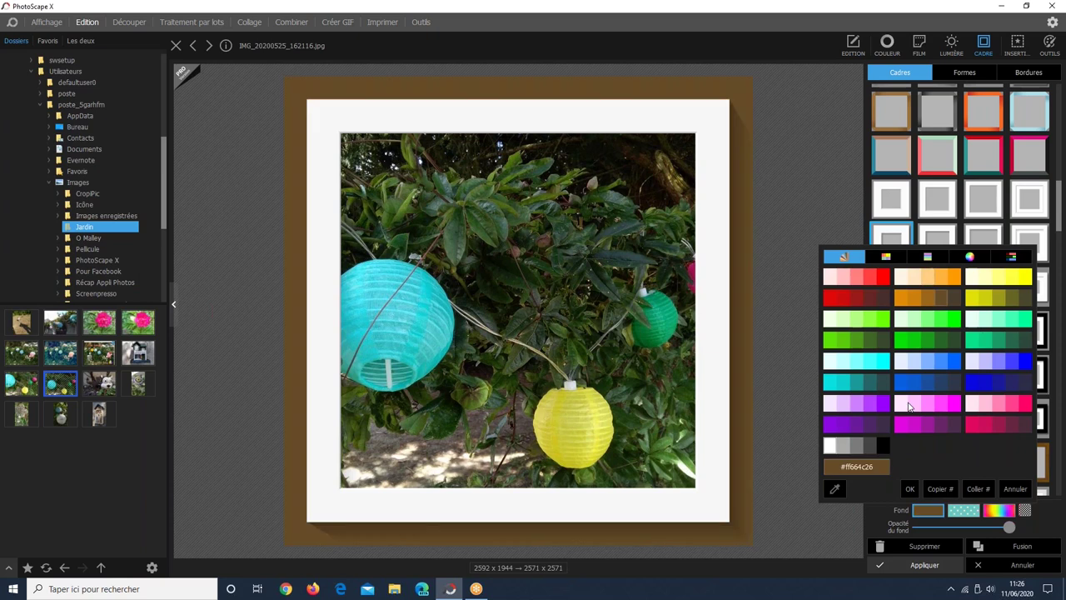
pyautogui.click(910, 407)
pyautogui.click(915, 360)
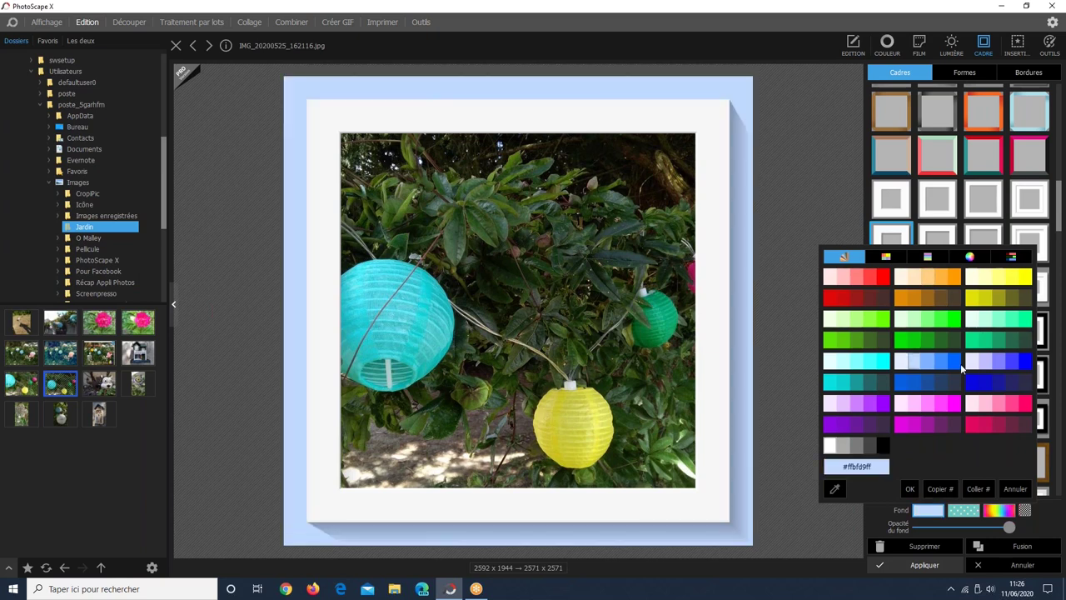
pyautogui.click(958, 363)
pyautogui.click(973, 365)
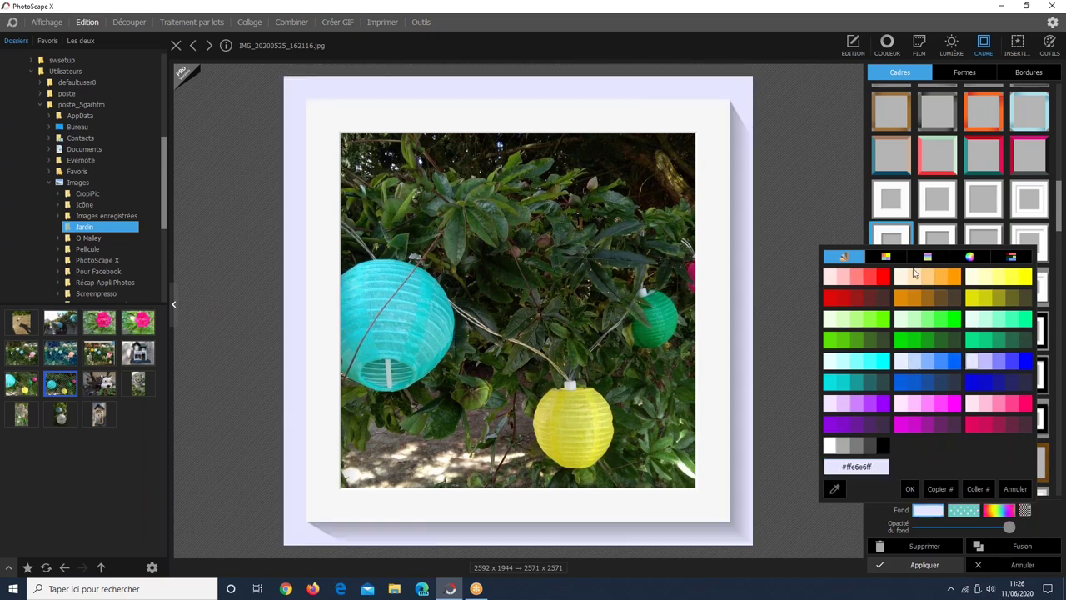
# Preview the pale yellow #f2e394 from the themed colour palette as the frame background.
pyautogui.click(891, 257)
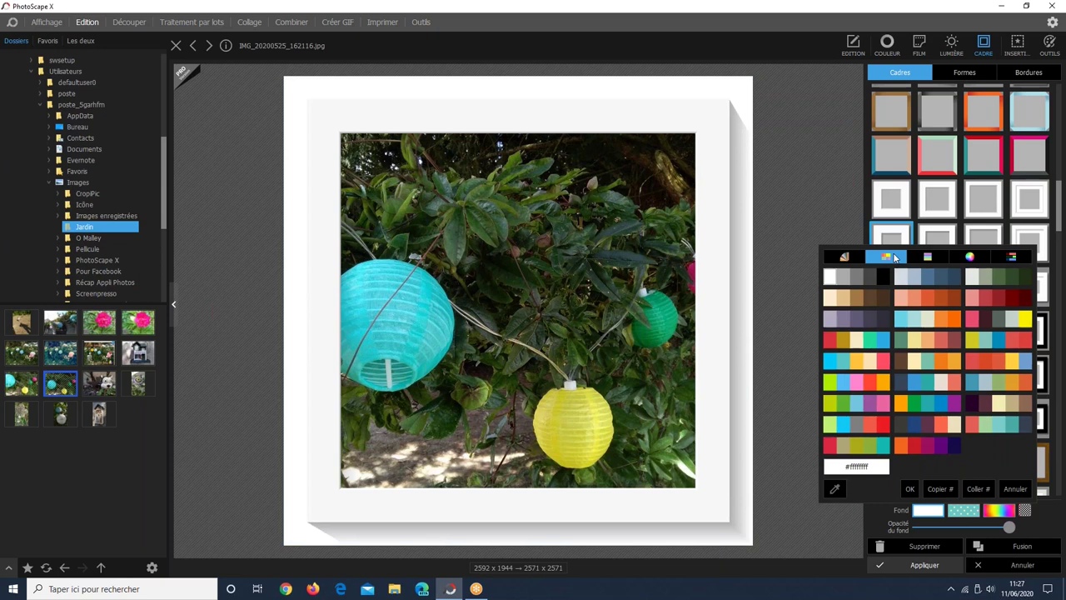
pyautogui.click(906, 340)
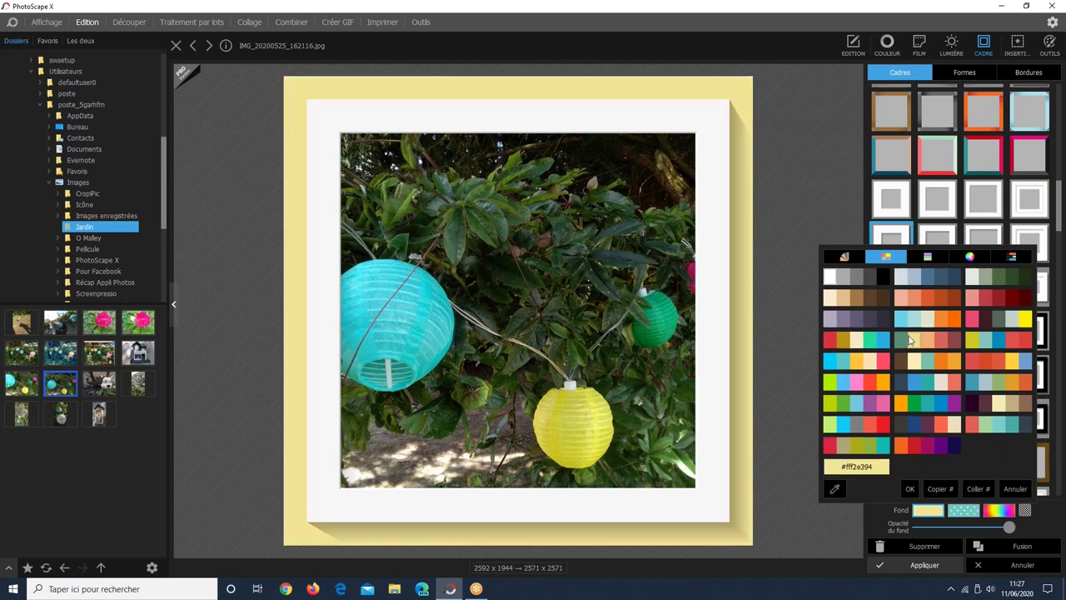
pyautogui.click(903, 277)
# Set a blue hue for the frame background and pick the muted grey-blue shade #90aac6.
pyautogui.click(928, 257)
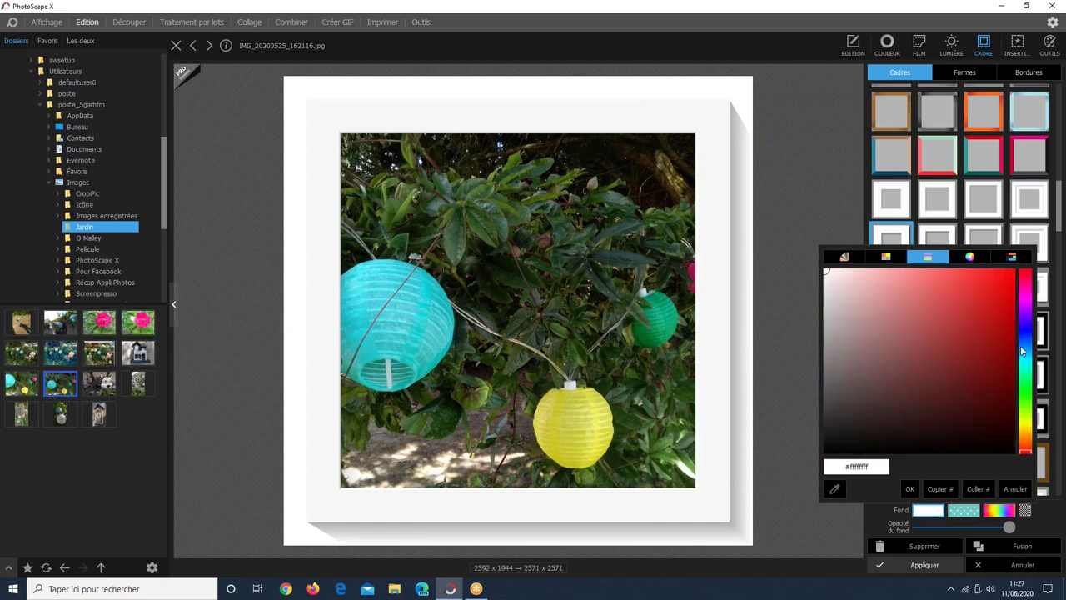
pyautogui.moveTo(1023, 342)
pyautogui.mouseDown()
pyautogui.moveTo(1024, 321)
pyautogui.moveTo(1023, 345)
pyautogui.mouseUp()
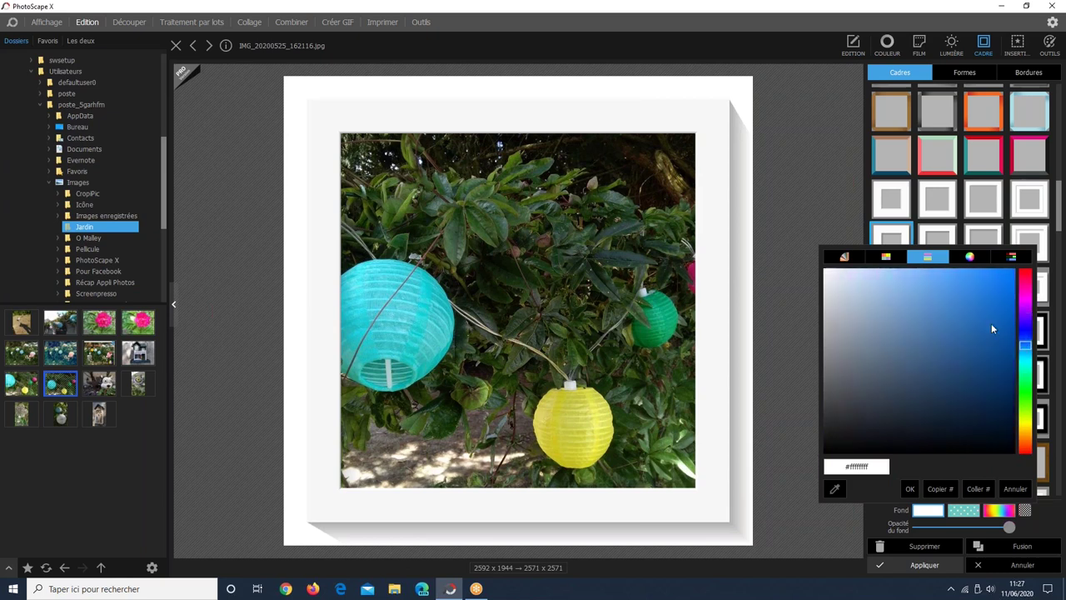
pyautogui.click(921, 358)
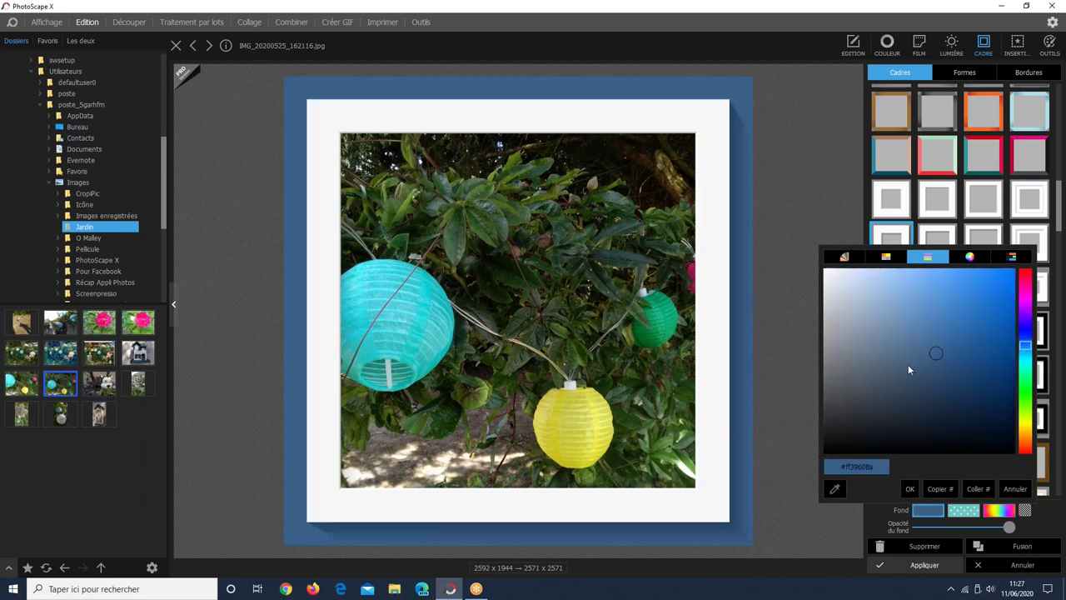
pyautogui.click(870, 379)
pyautogui.click(884, 349)
pyautogui.click(888, 323)
pyautogui.click(877, 310)
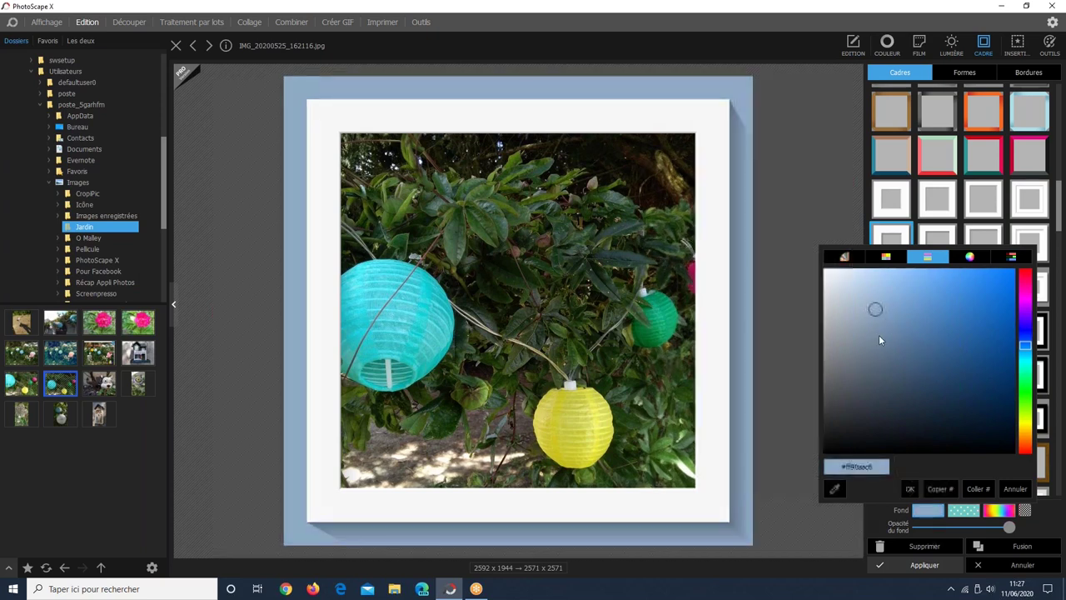
# Pick a purple background on the colour wheel and darken it to #613e84.
pyautogui.click(970, 257)
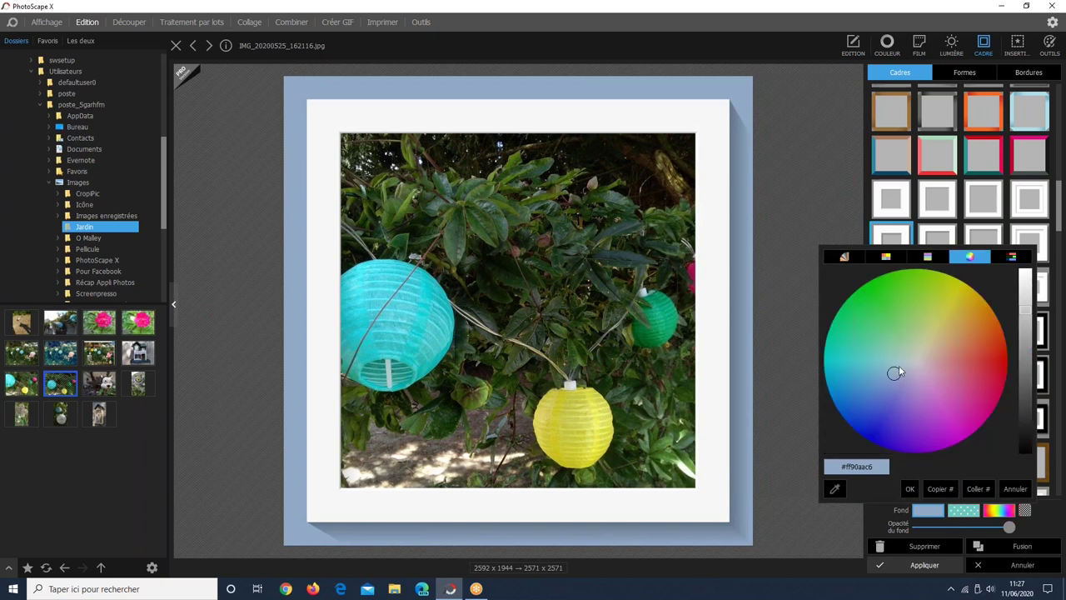
pyautogui.click(899, 369)
pyautogui.click(897, 319)
pyautogui.moveTo(937, 311); pyautogui.dragTo(896, 415)
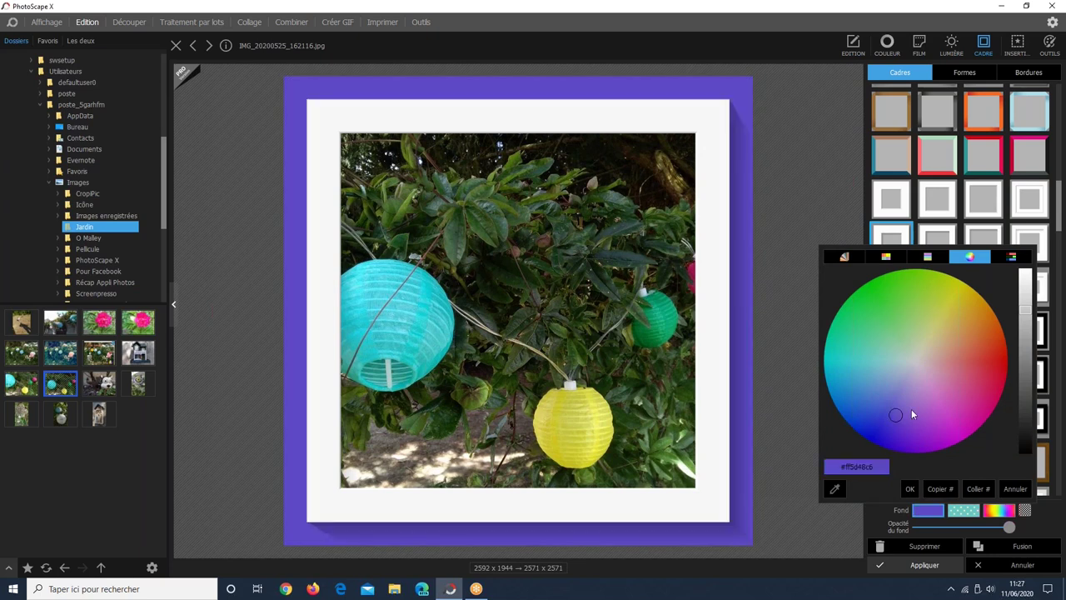
pyautogui.click(913, 409)
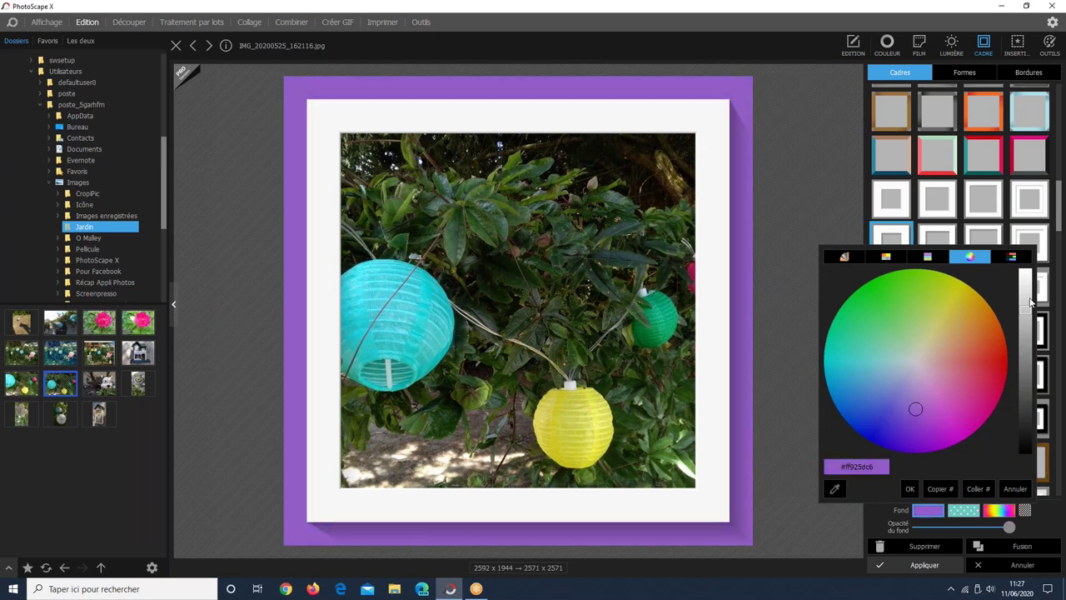
pyautogui.moveTo(1030, 302); pyautogui.dragTo(1025, 359)
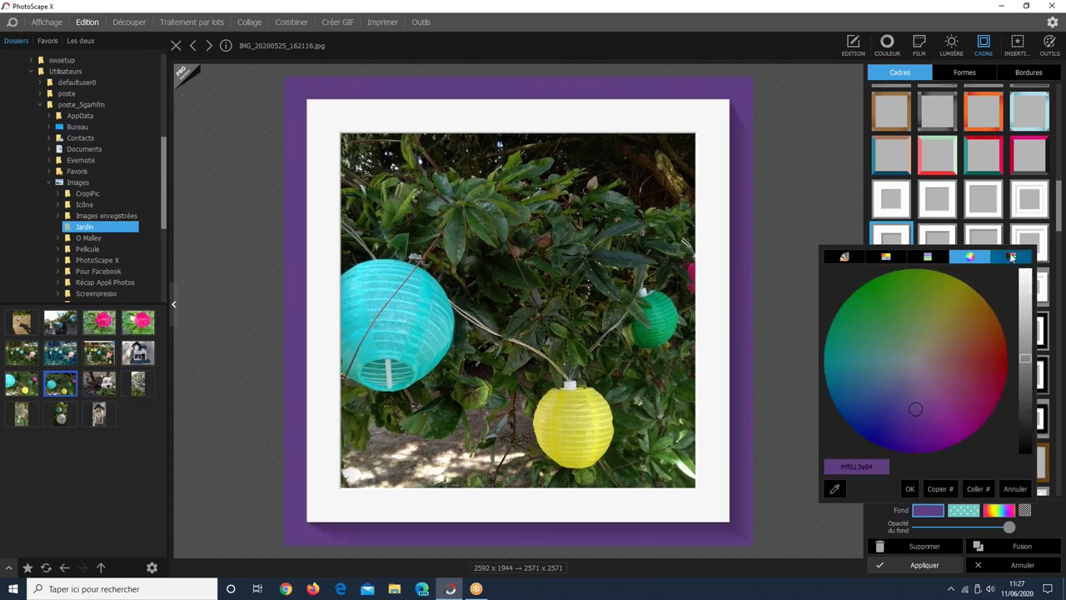
# Set the frame background's RGB values to red 188, green 6 and blue 46, and accept the colour.
pyautogui.click(1012, 258)
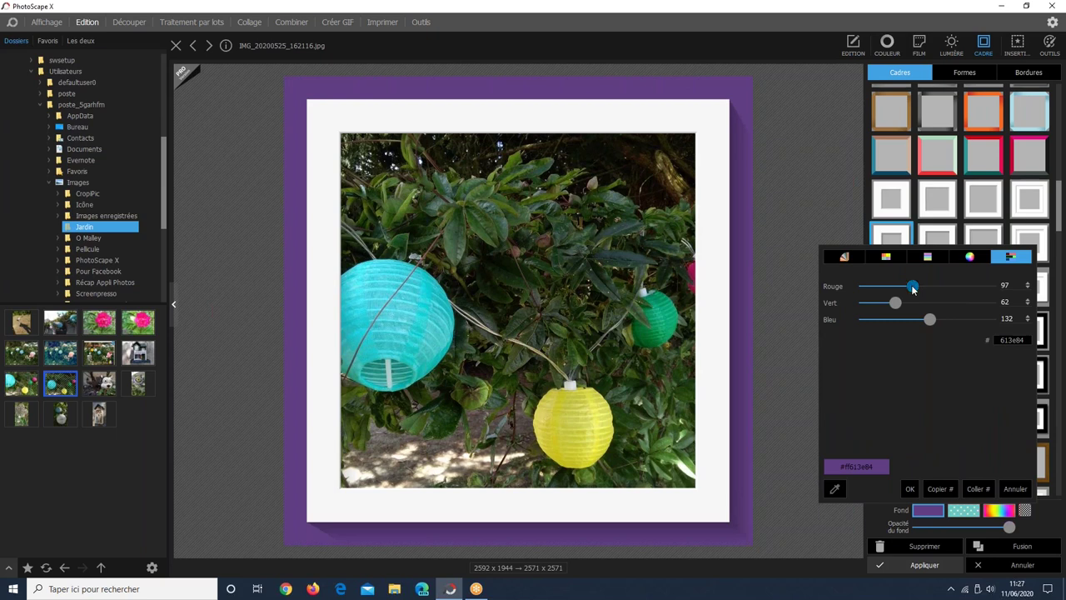
pyautogui.click(928, 286)
pyautogui.click(954, 286)
pyautogui.click(913, 303)
pyautogui.moveTo(913, 308); pyautogui.dragTo(887, 322)
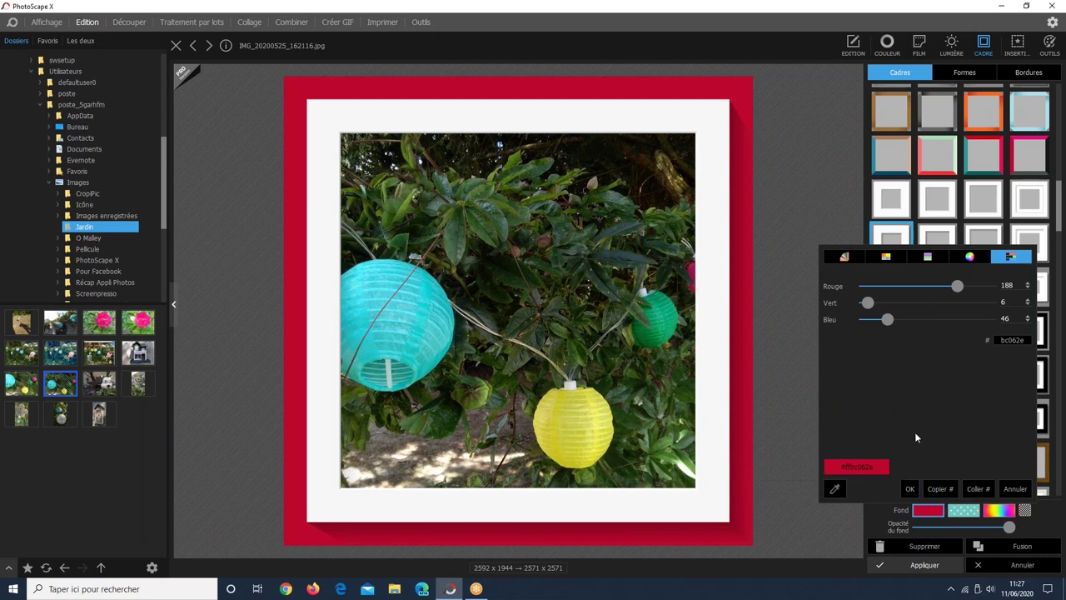
pyautogui.click(911, 490)
# Switch the frame background to a pattern and try the black, turquoise and green-and-yellow dot designs.
pyautogui.click(965, 511)
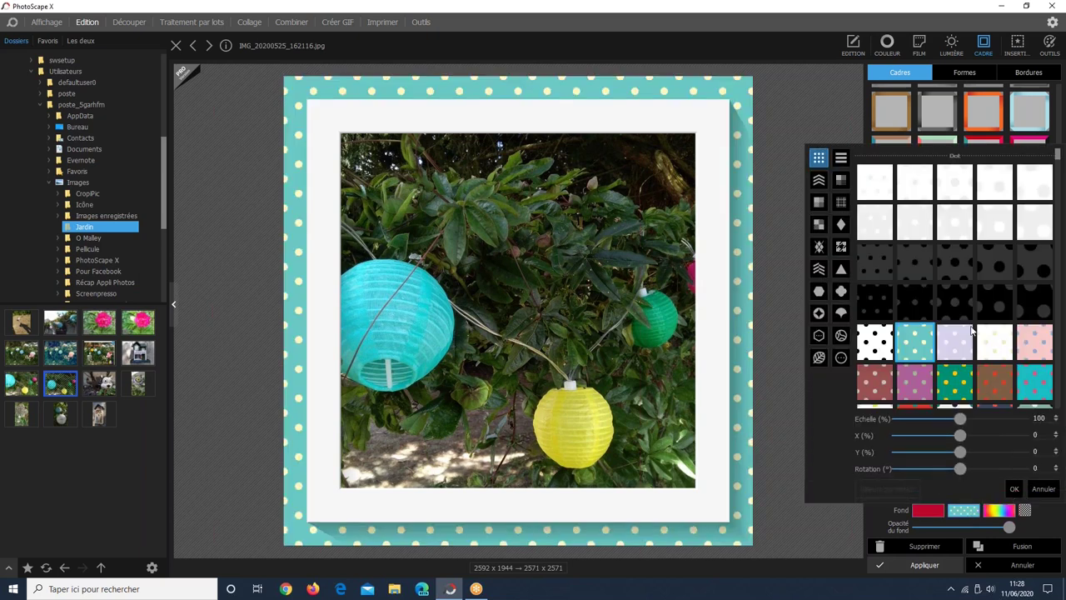
pyautogui.click(969, 333)
pyautogui.click(989, 291)
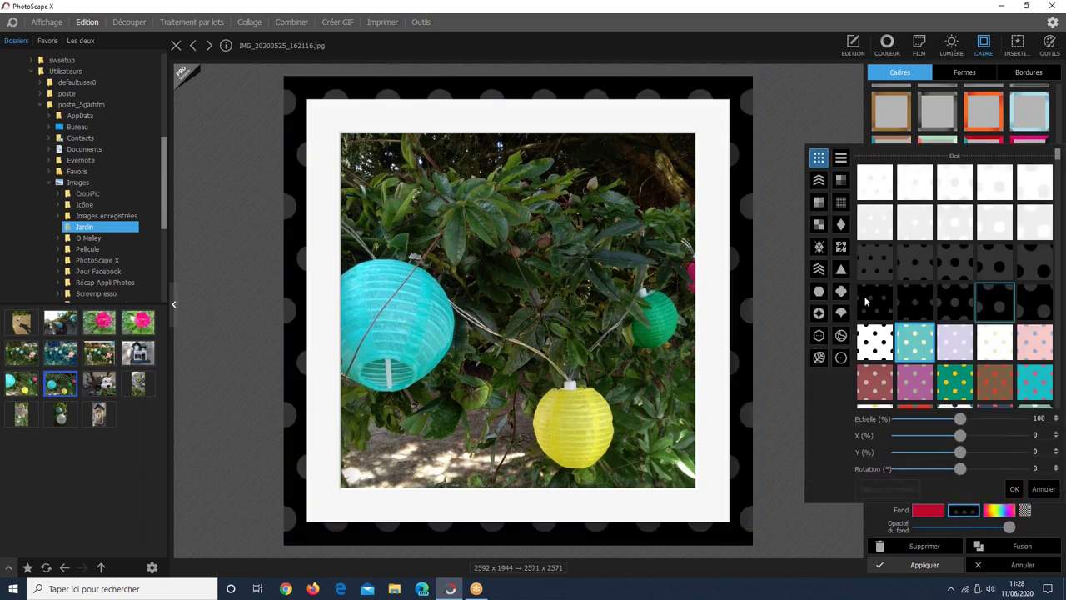
pyautogui.click(923, 340)
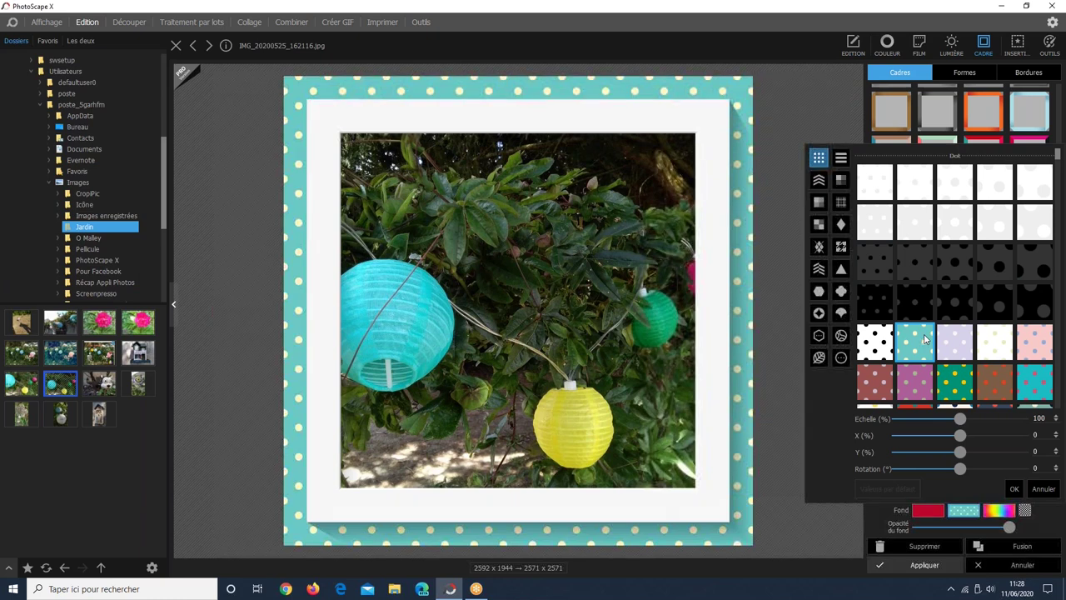
pyautogui.click(962, 334)
pyautogui.click(954, 381)
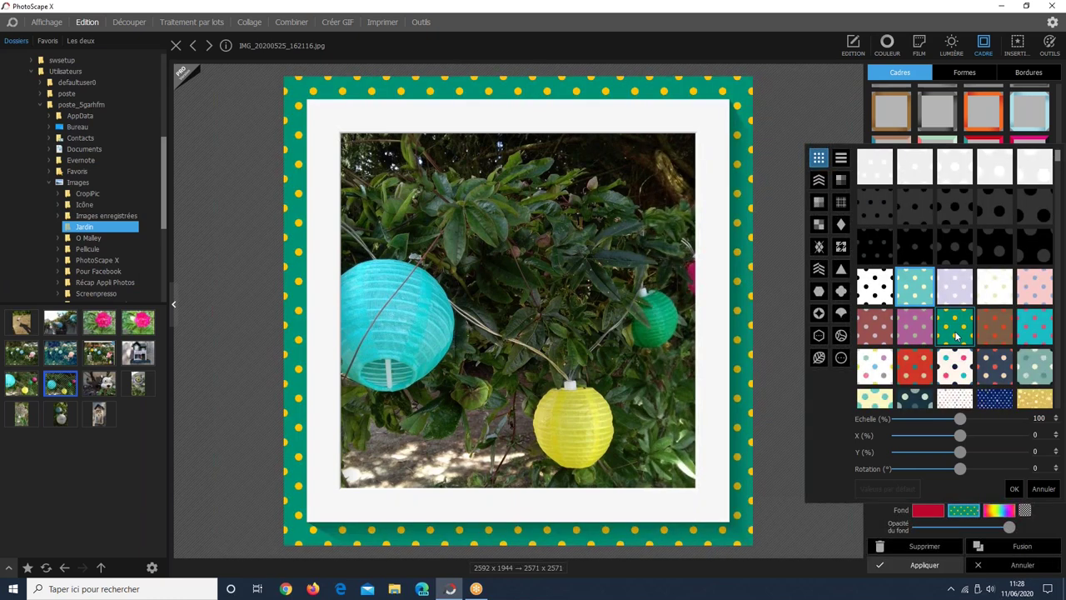
# Preview the small-dot patterns and choose the navy pattern with white and grey rings for the frame background.
pyautogui.scroll(-5, 965, 265)
pyautogui.click(955, 319)
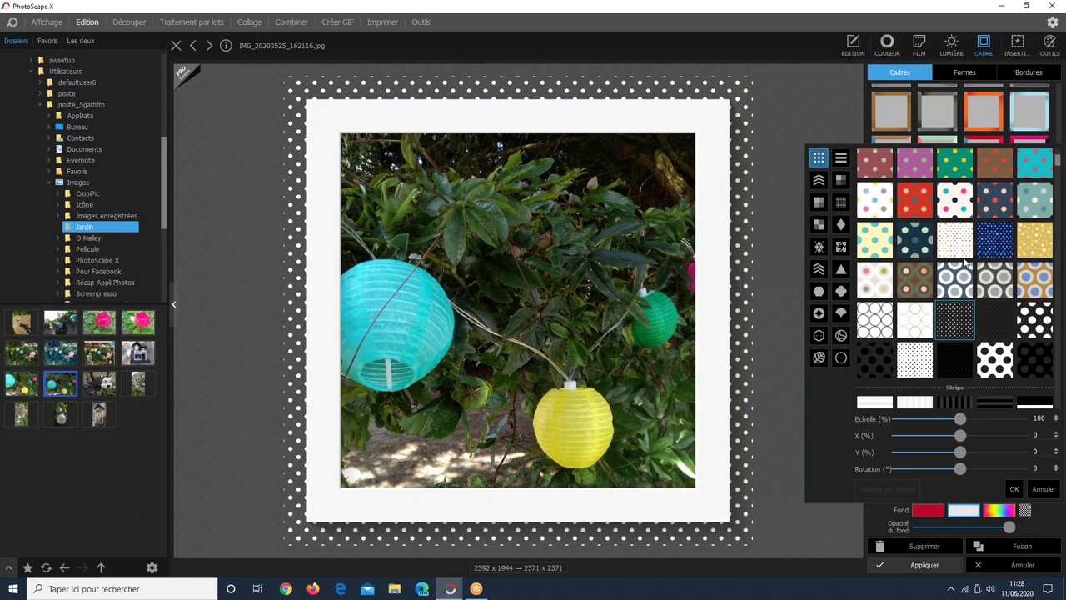
pyautogui.click(960, 255)
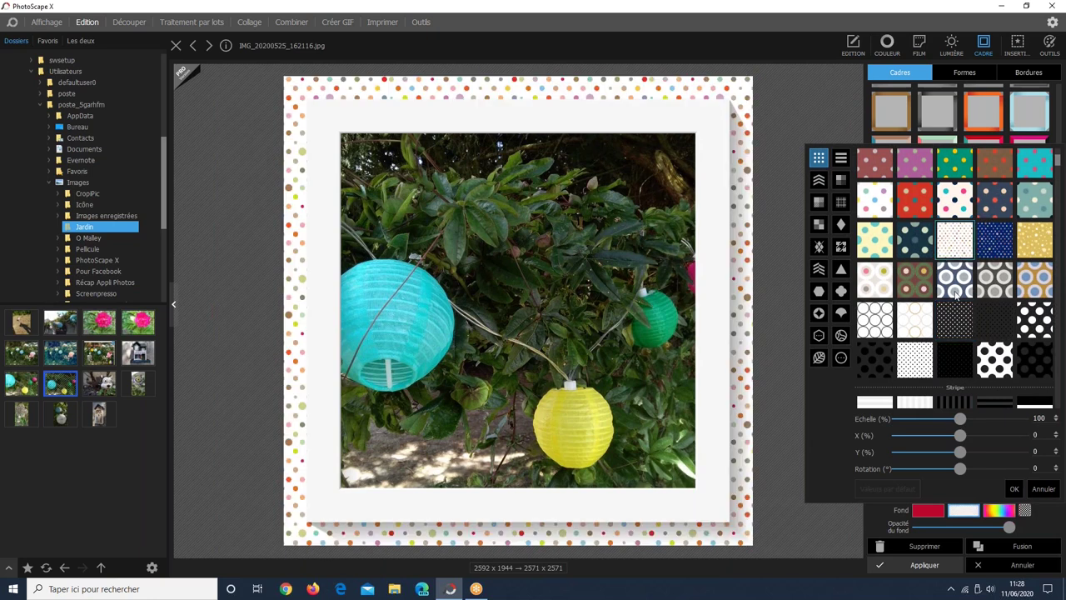
pyautogui.click(957, 287)
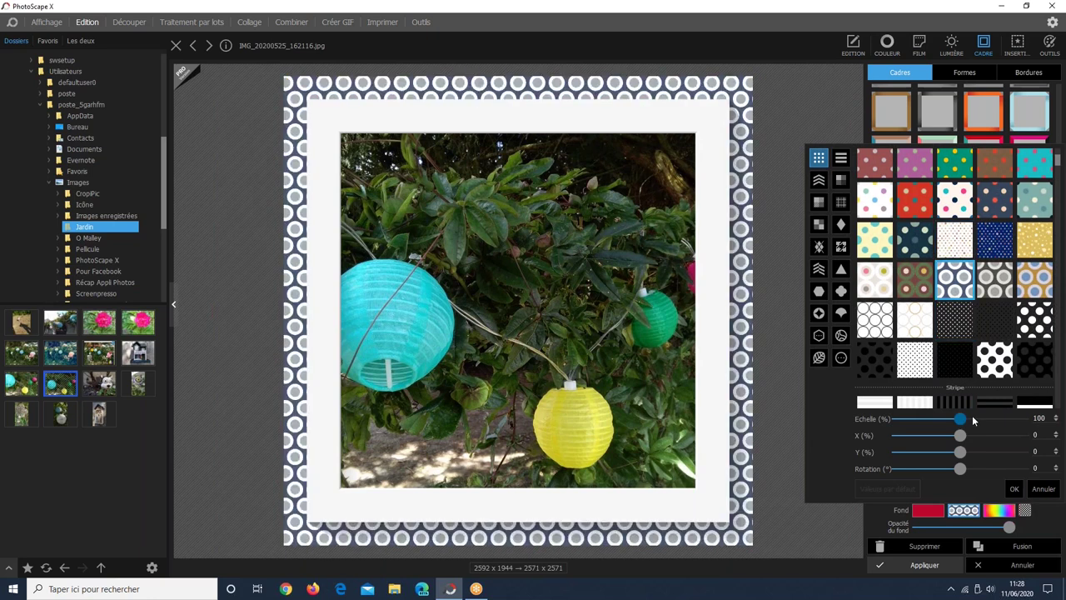
# Set the ring pattern's scale to 58%, X offset to 8%, Y offset to 22% and rotation to -42°.
pyautogui.moveTo(973, 419); pyautogui.dragTo(908, 427)
pyautogui.click(1008, 419)
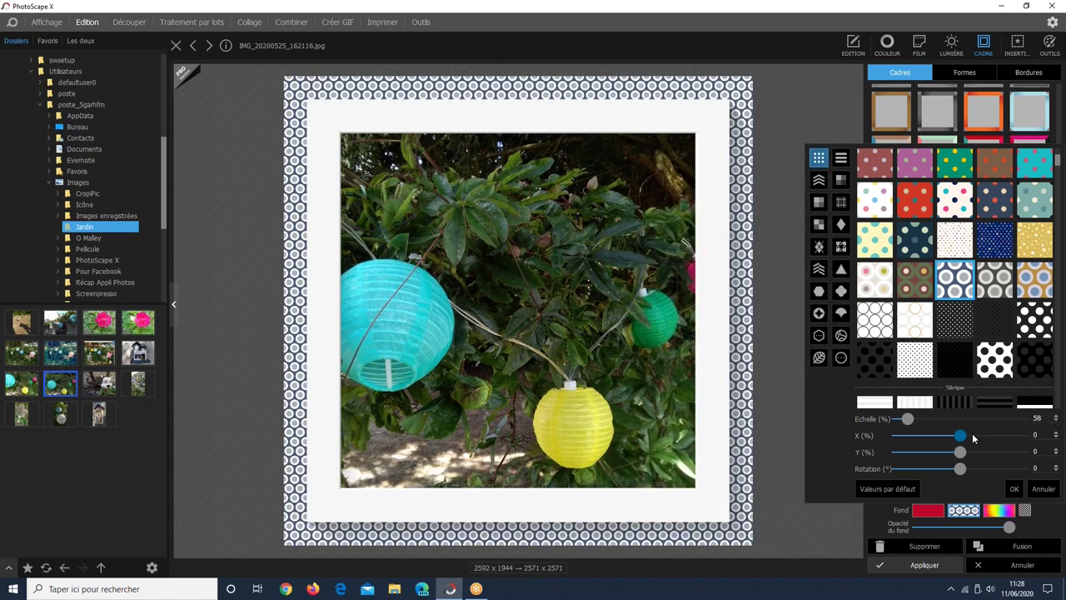
pyautogui.moveTo(973, 434); pyautogui.dragTo(945, 468)
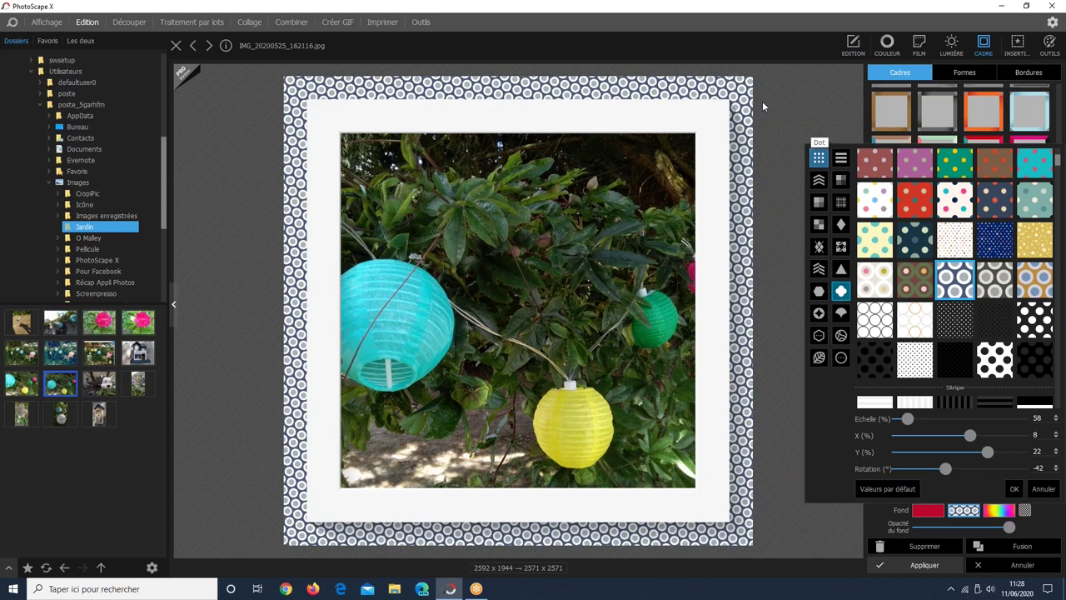
# Choose the cream, brown and turquoise Argyle pattern for the frame background and try rotations of -90° and -36°.
pyautogui.click(821, 249)
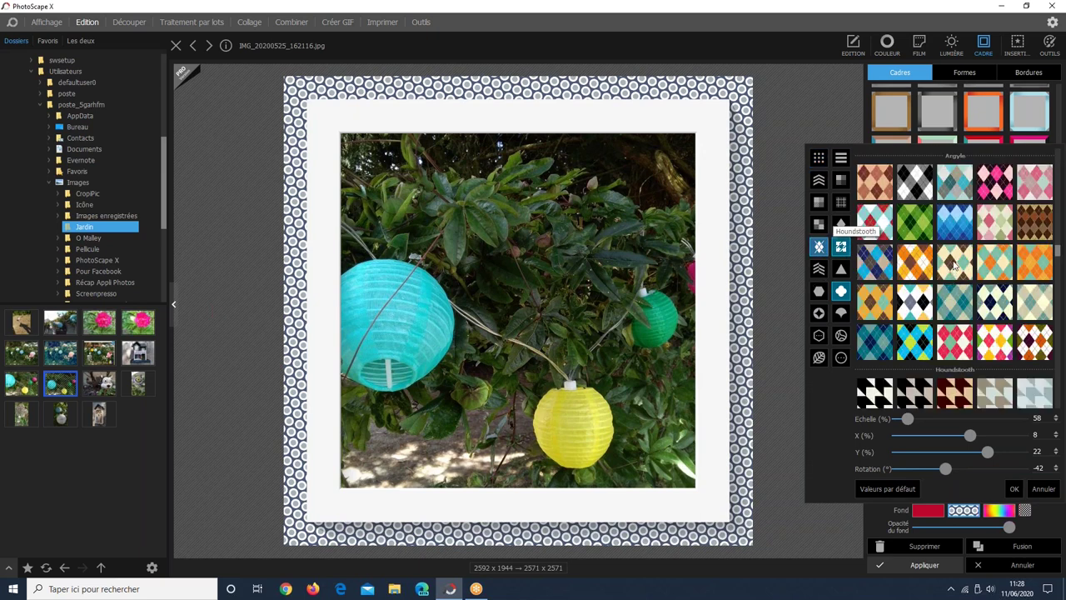
pyautogui.click(956, 265)
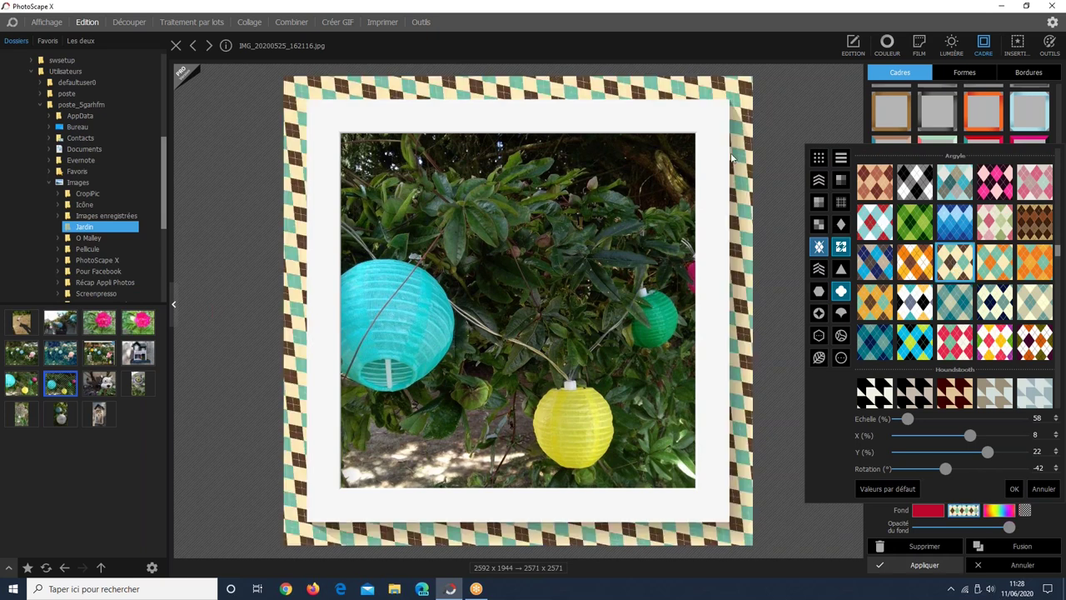
pyautogui.click(927, 469)
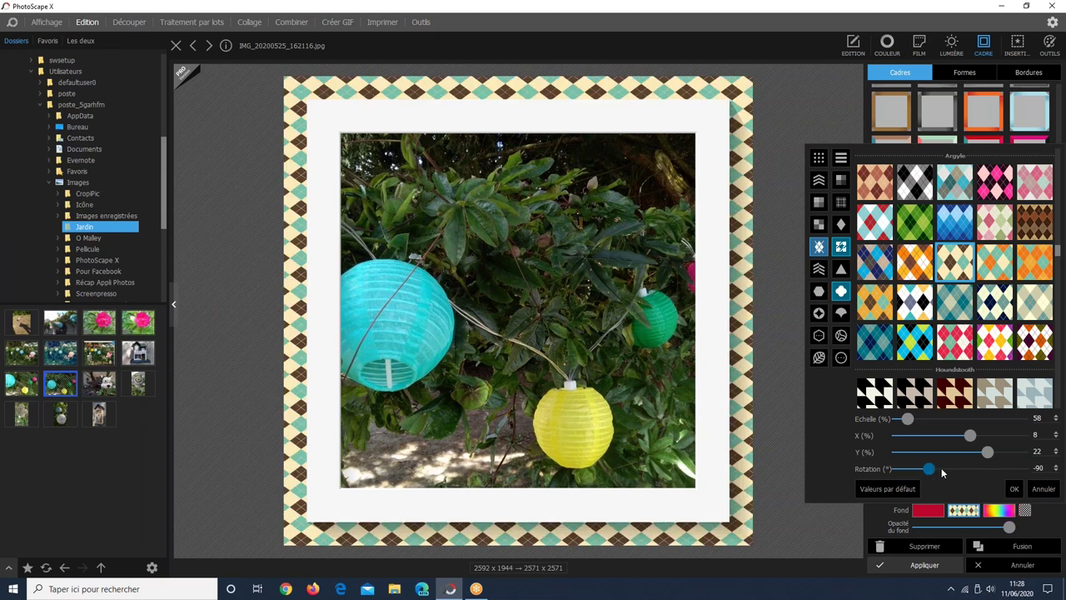
pyautogui.moveTo(942, 472); pyautogui.dragTo(965, 472)
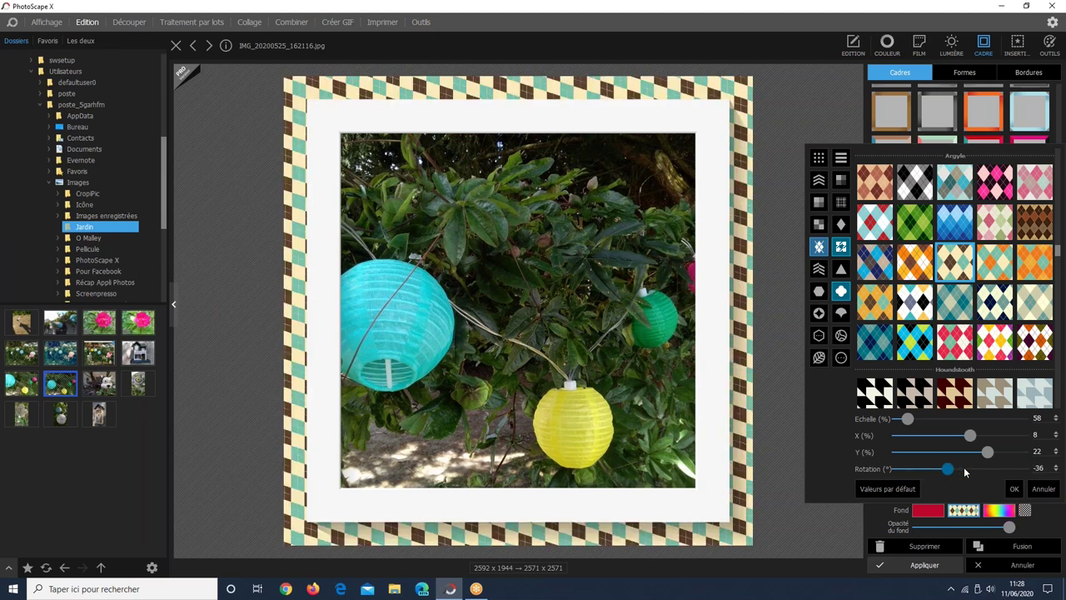
# Set the pattern rotation to 0°, switch back to the navy dot pattern with white and grey rings, and accept it.
pyautogui.click(839, 242)
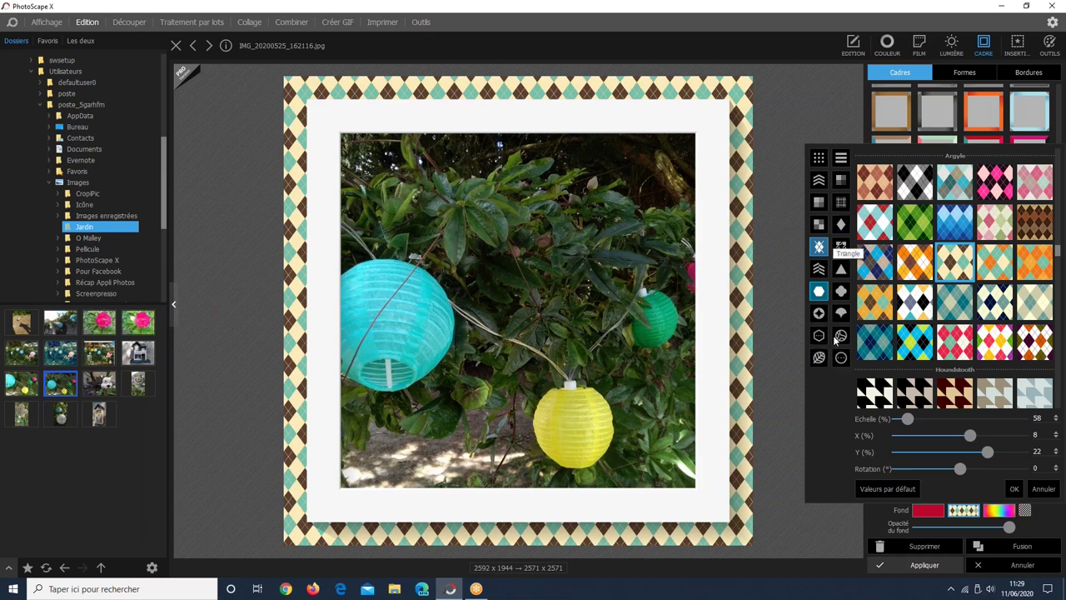
pyautogui.click(819, 357)
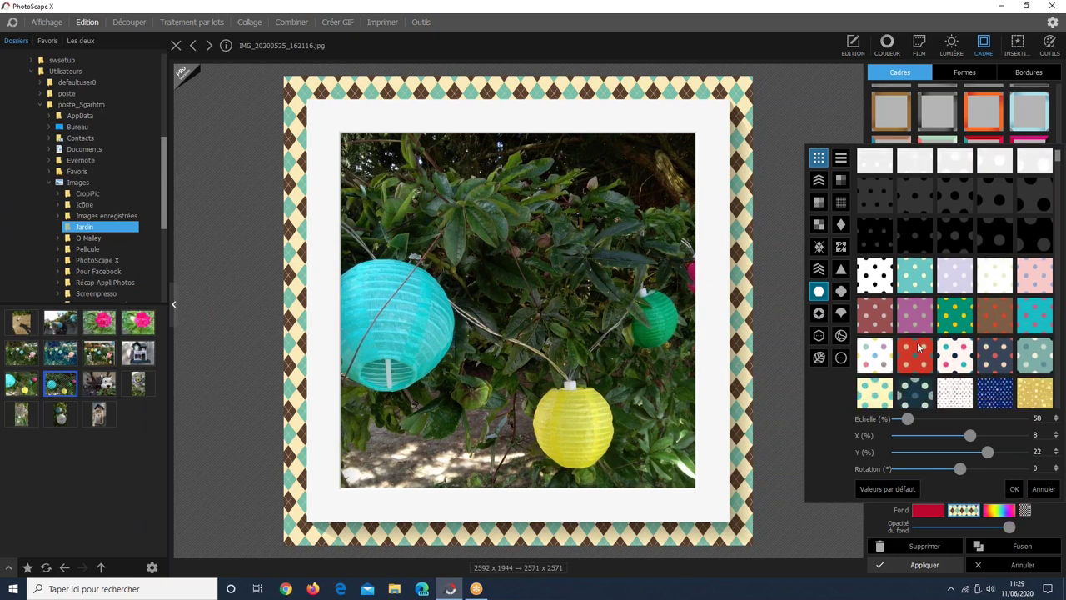
pyautogui.scroll(-1, 919, 350)
pyautogui.click(967, 363)
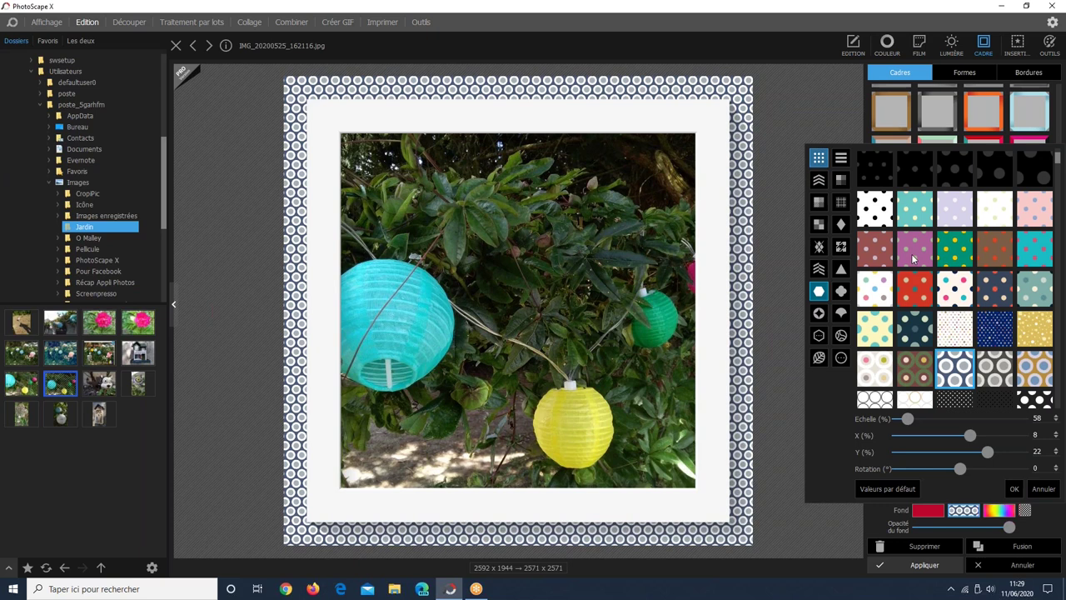
pyautogui.click(1014, 490)
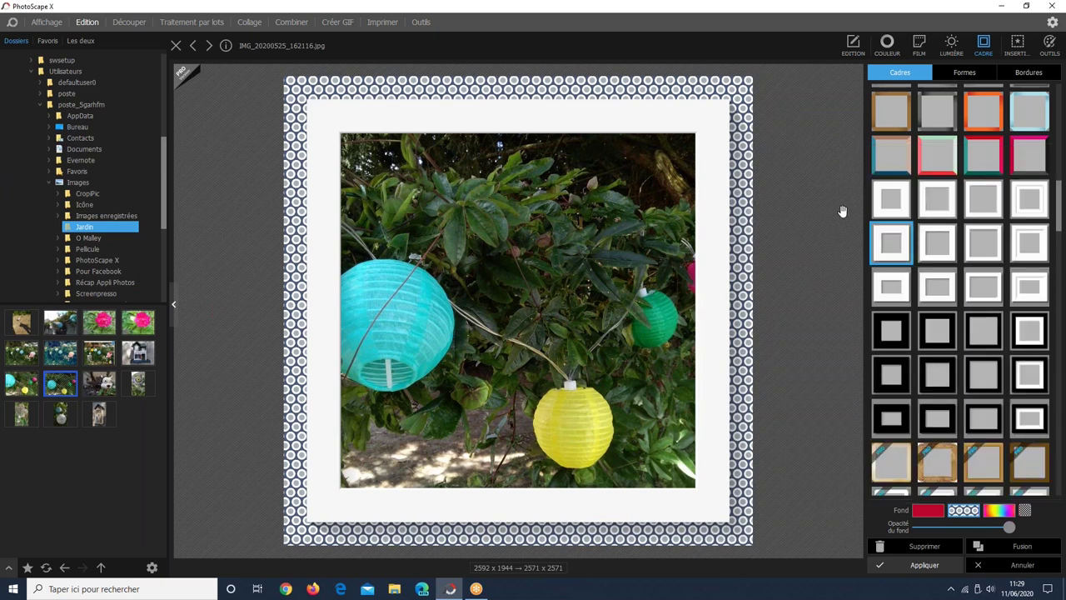
# Switch the frame background to the red-orange rainbow gradient with scale 55%, X offset -1% and Y offset -26%.
pyautogui.click(996, 516)
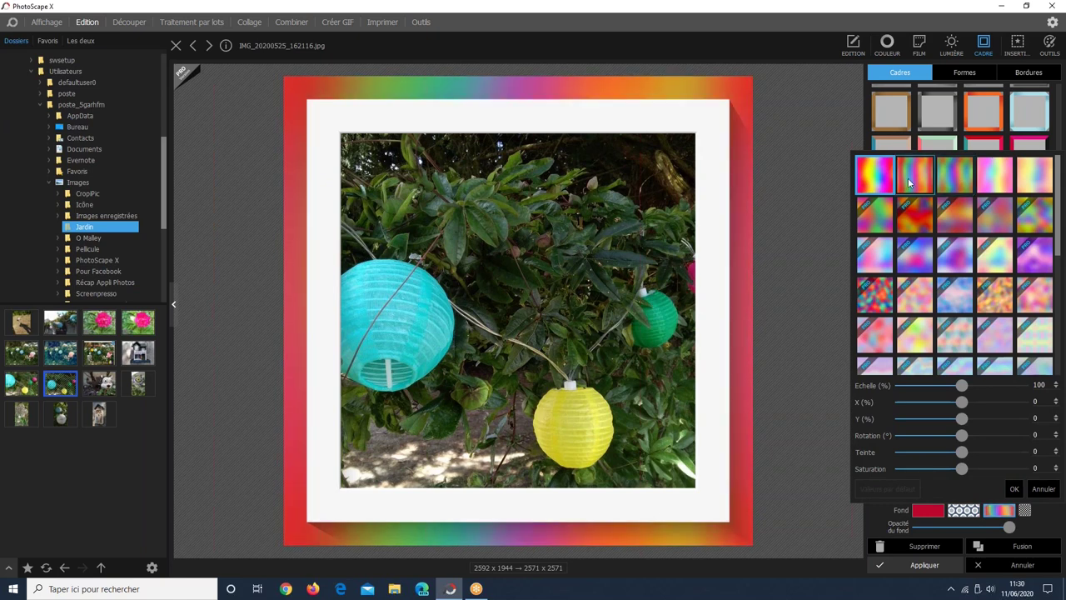
pyautogui.click(910, 182)
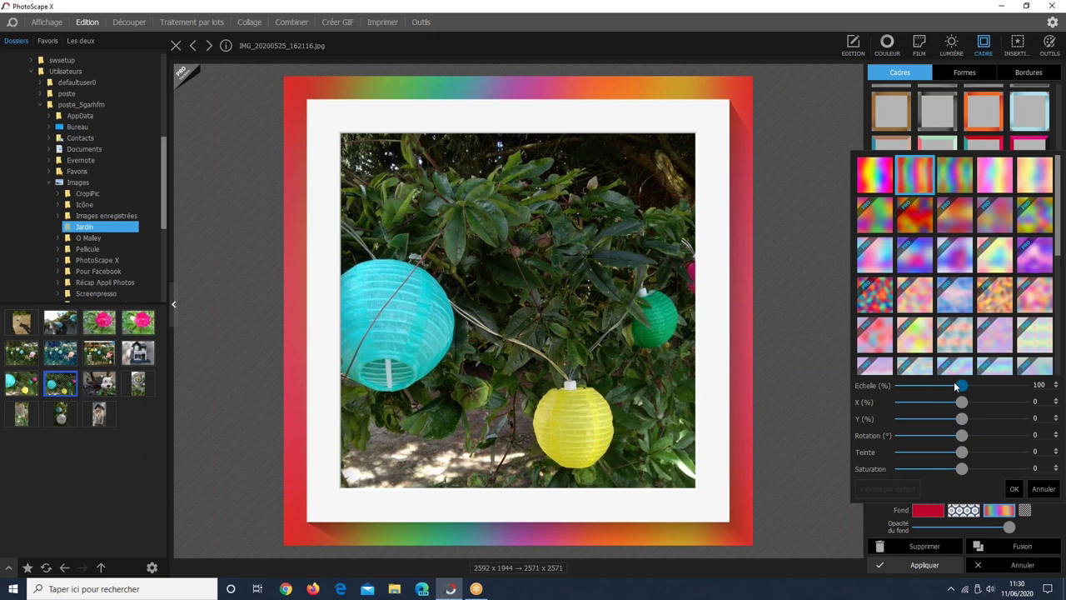
pyautogui.moveTo(956, 386); pyautogui.dragTo(907, 388)
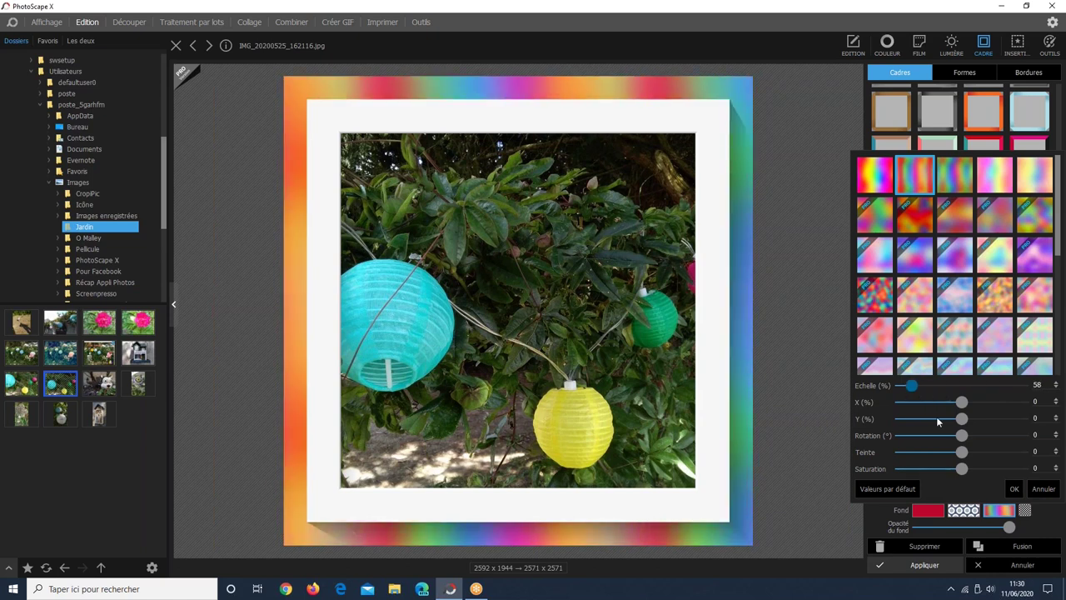
pyautogui.click(984, 403)
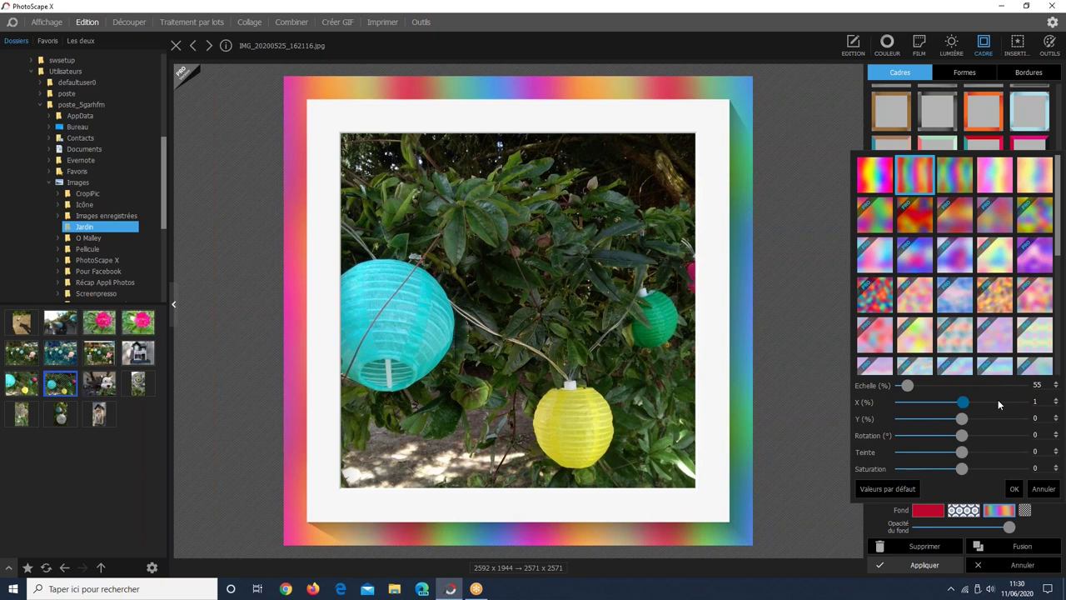
pyautogui.click(998, 402)
pyautogui.click(924, 400)
pyautogui.moveTo(962, 418); pyautogui.dragTo(997, 418)
pyautogui.click(934, 419)
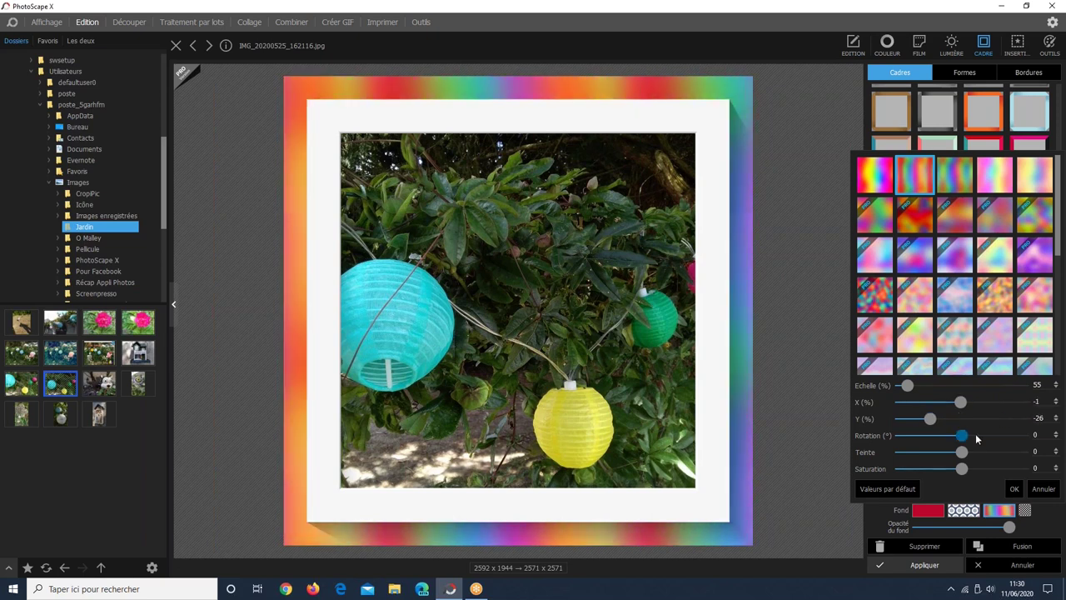
# Set the gradient's rotation to 61°, try hues such as 120 and -81, and reset the hue to 0.
pyautogui.click(977, 435)
pyautogui.click(990, 435)
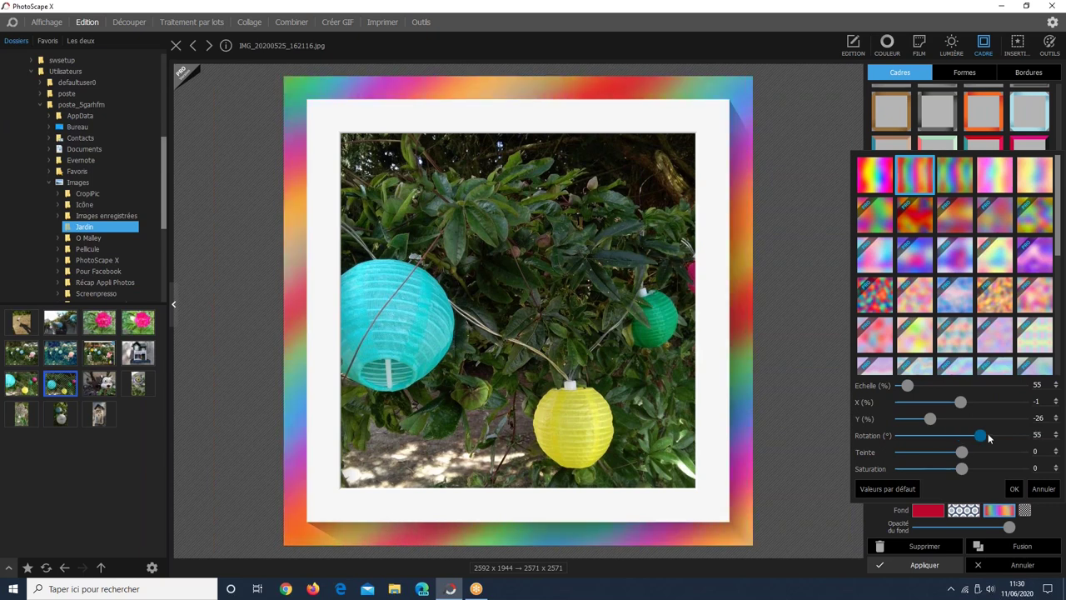
pyautogui.click(987, 436)
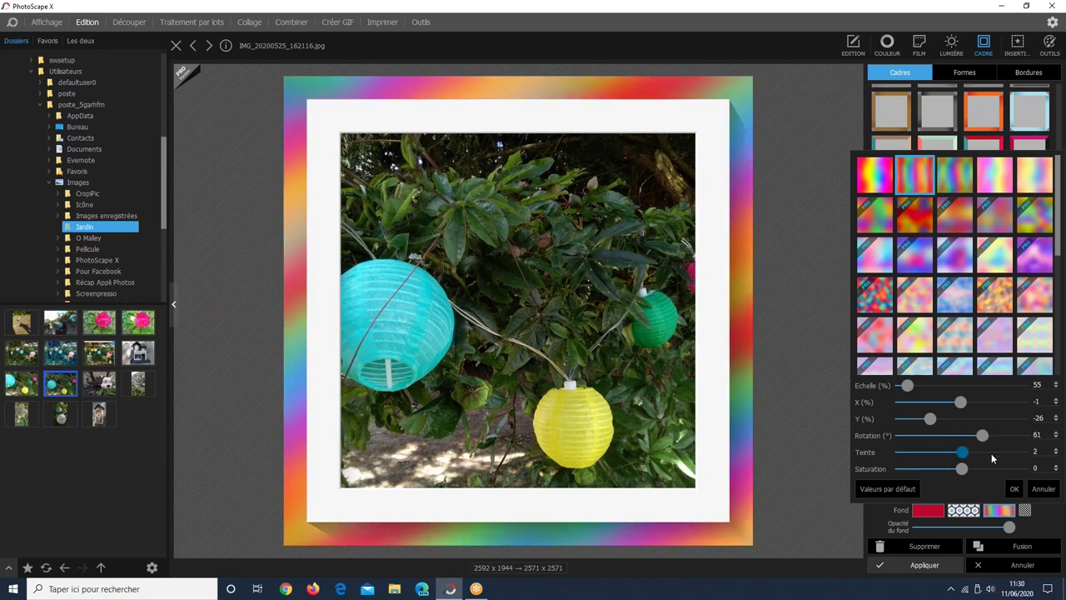
pyautogui.click(1002, 452)
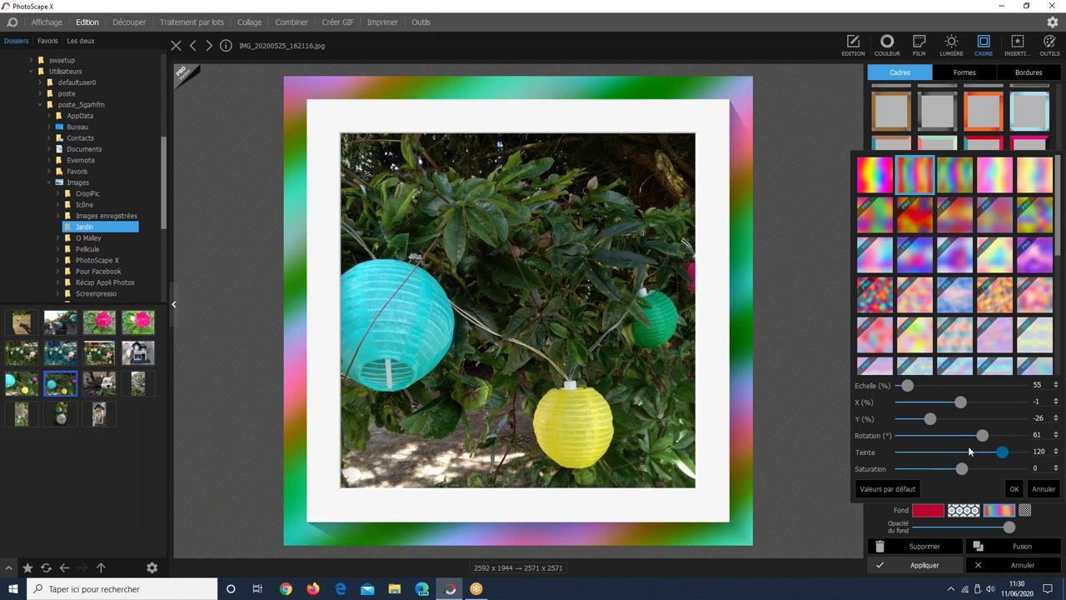
pyautogui.click(969, 451)
pyautogui.click(920, 451)
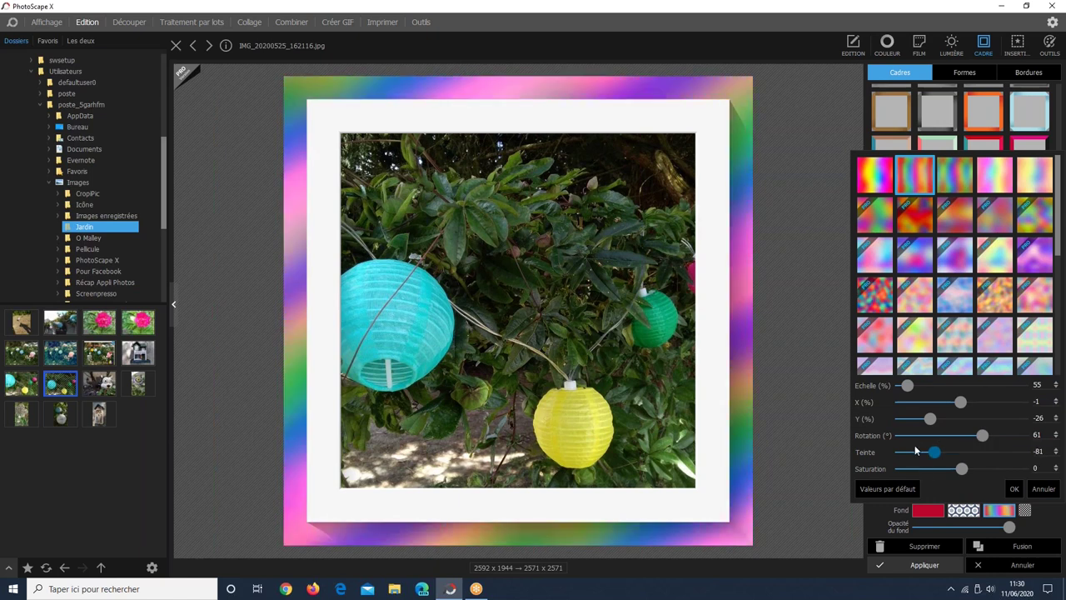
pyautogui.doubleClick(915, 452)
# Try the gradient at saturation 100, set the saturation to -36 and accept the gradient.
pyautogui.click(1010, 468)
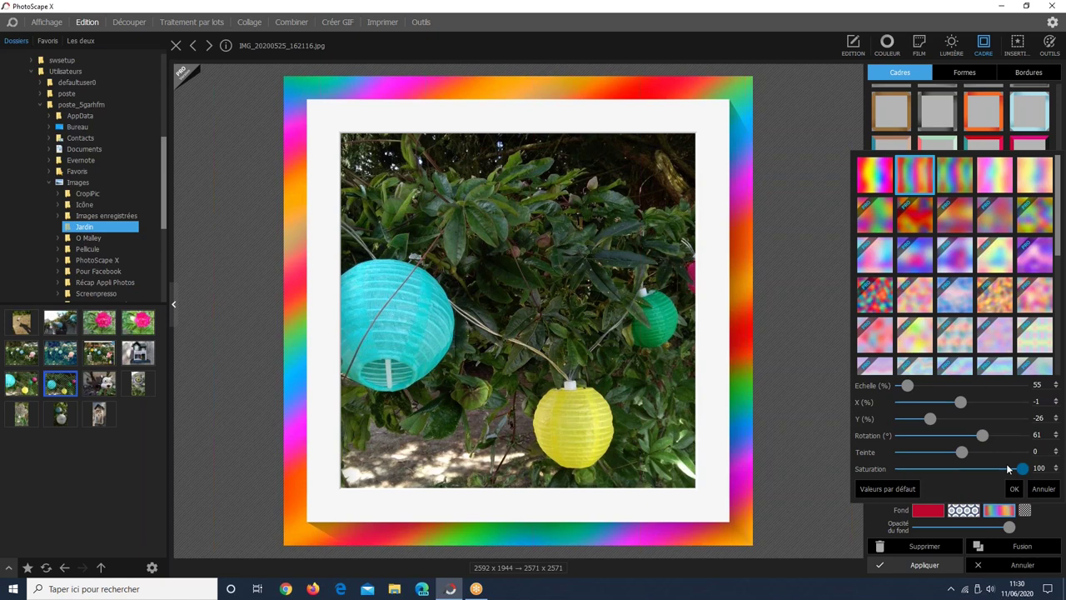
pyautogui.click(927, 468)
pyautogui.click(940, 469)
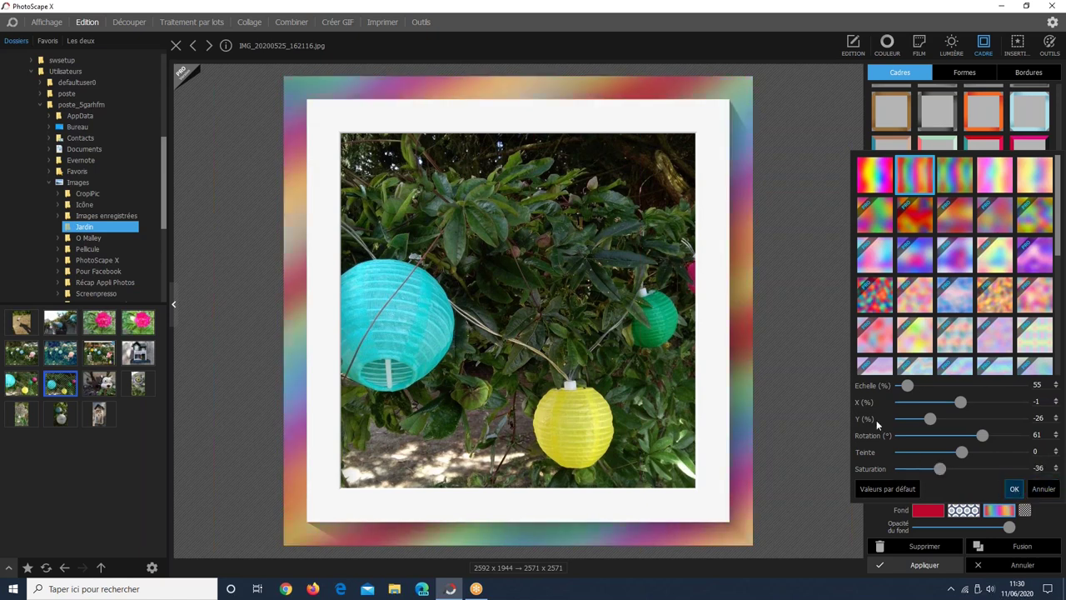
pyautogui.click(470, 518)
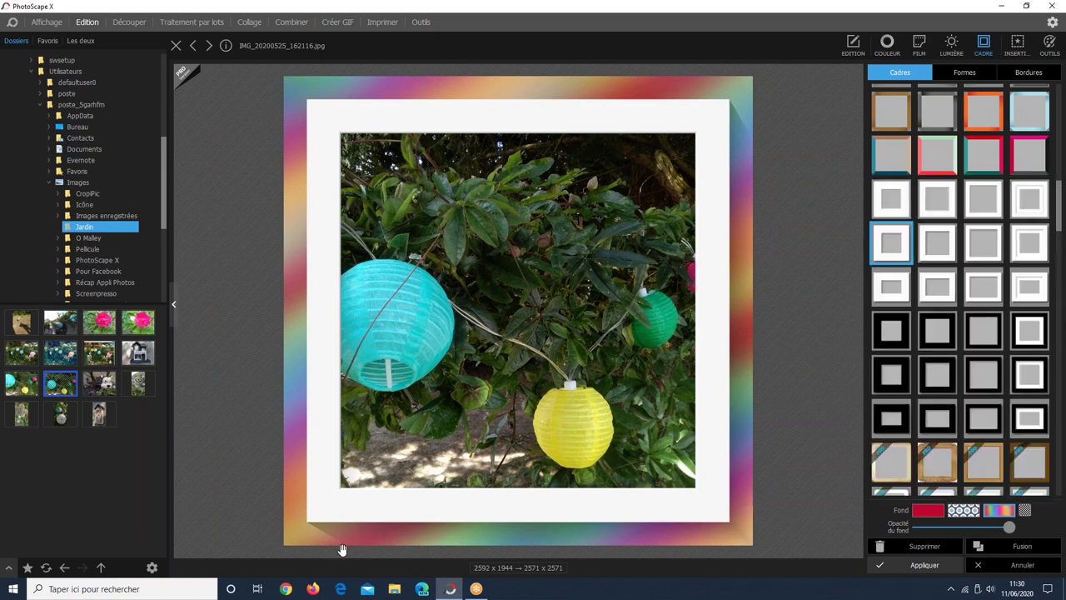
# Try a transparent frame background, then return to the navy ring pattern and accept it.
pyautogui.click(1025, 511)
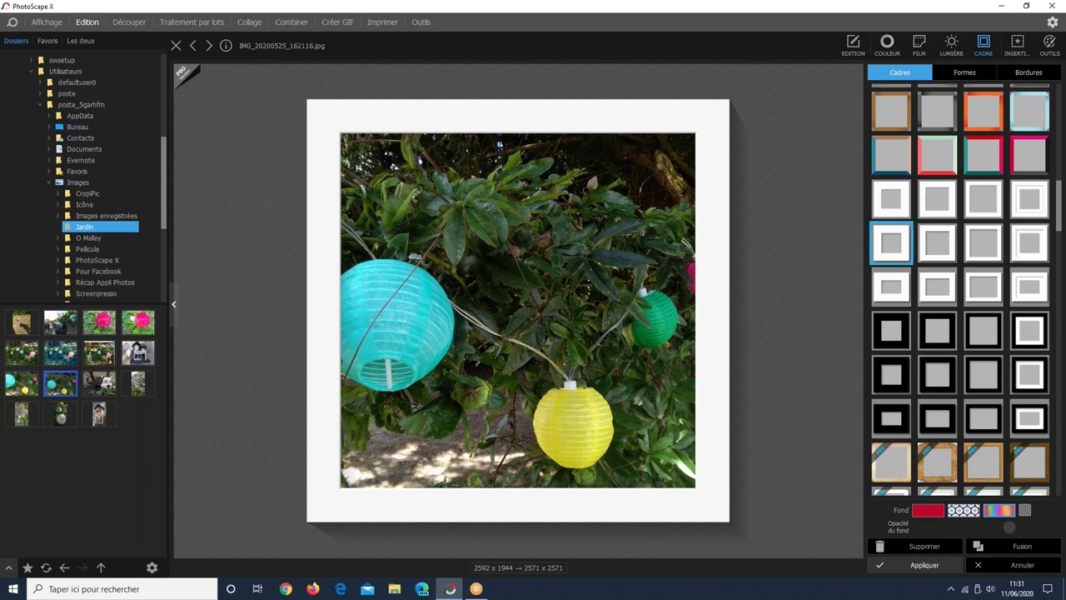
pyautogui.click(964, 510)
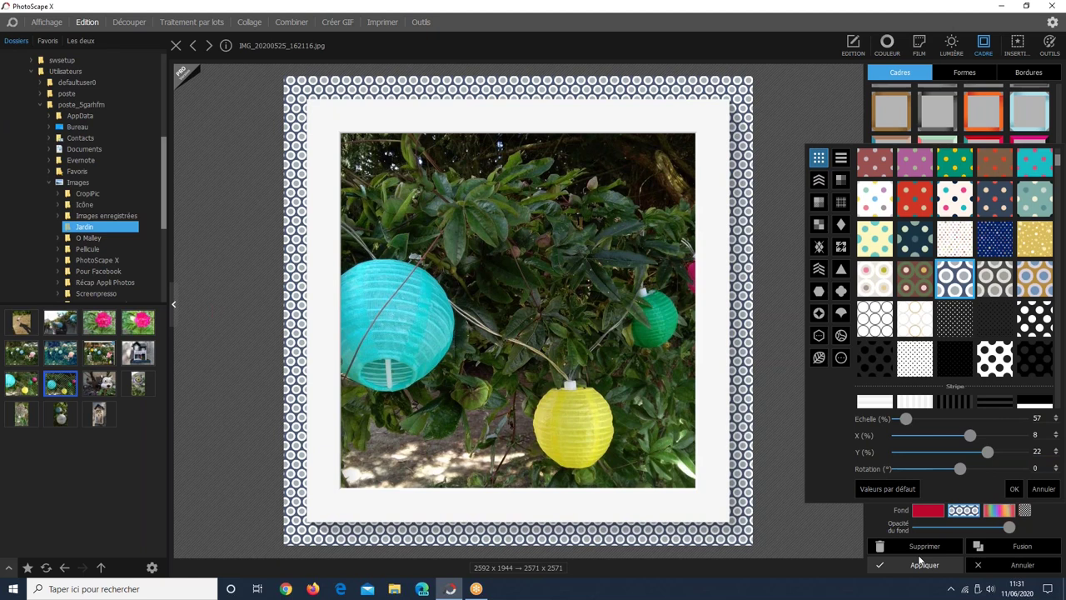
pyautogui.click(1014, 488)
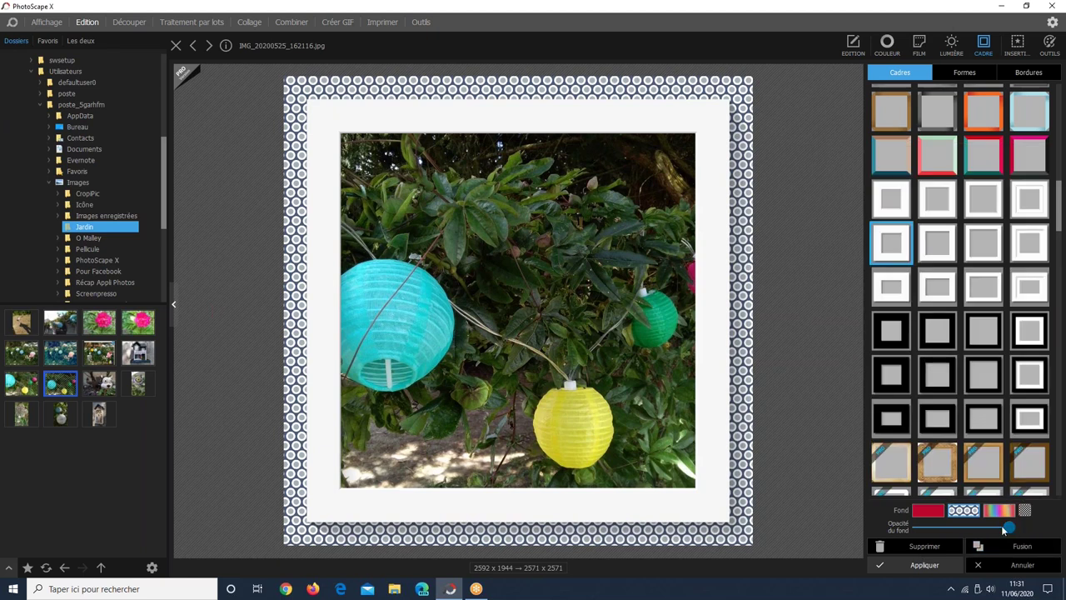
# Try lower background opacities for the ring pattern, restore full opacity and cancel the frame.
pyautogui.moveTo(993, 530); pyautogui.dragTo(927, 530)
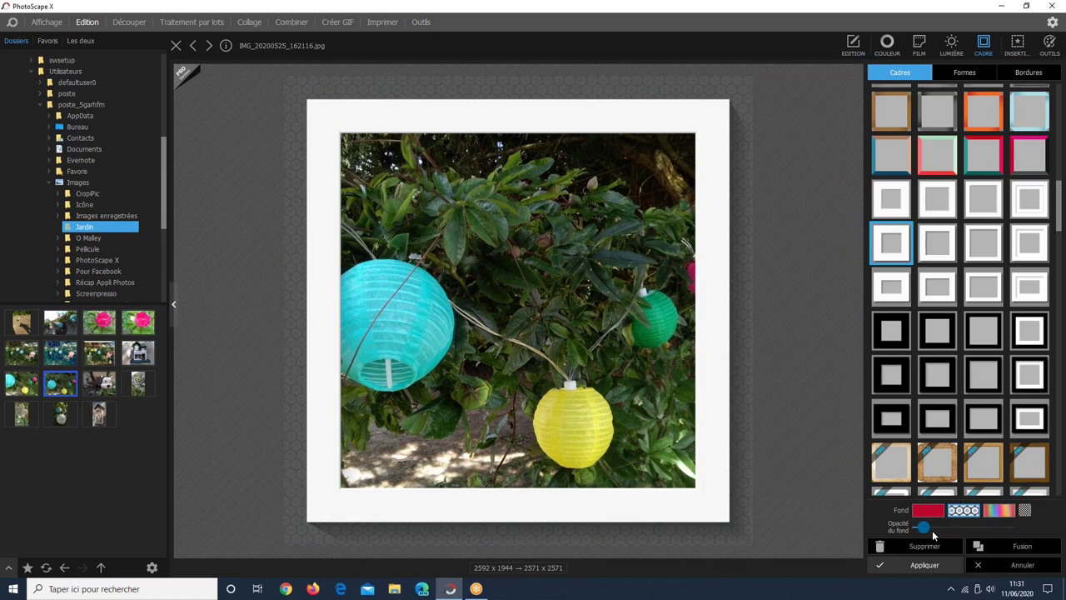
pyautogui.click(948, 529)
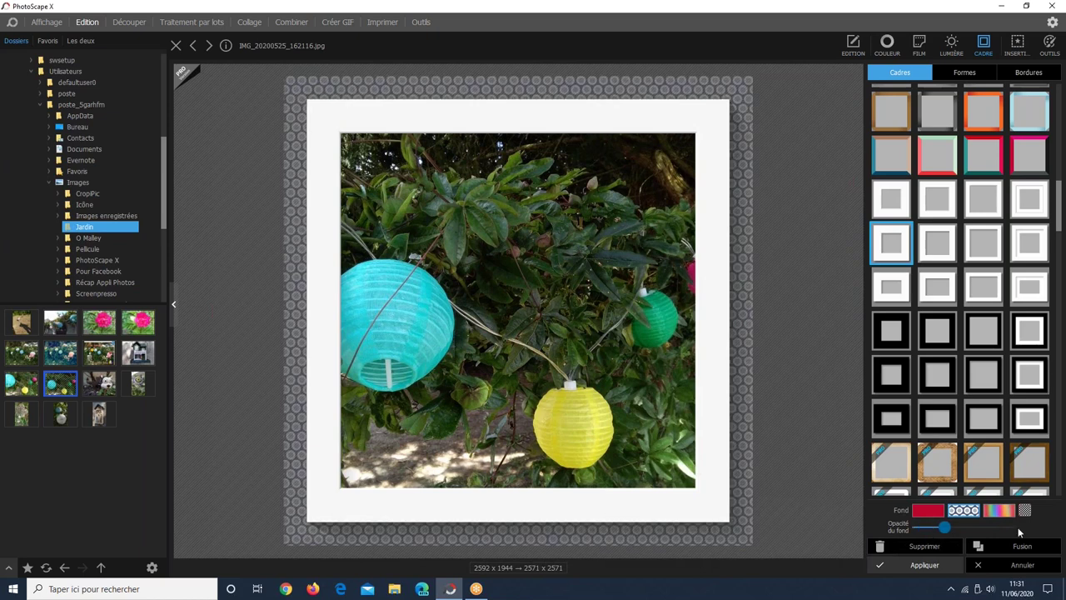
pyautogui.click(1018, 530)
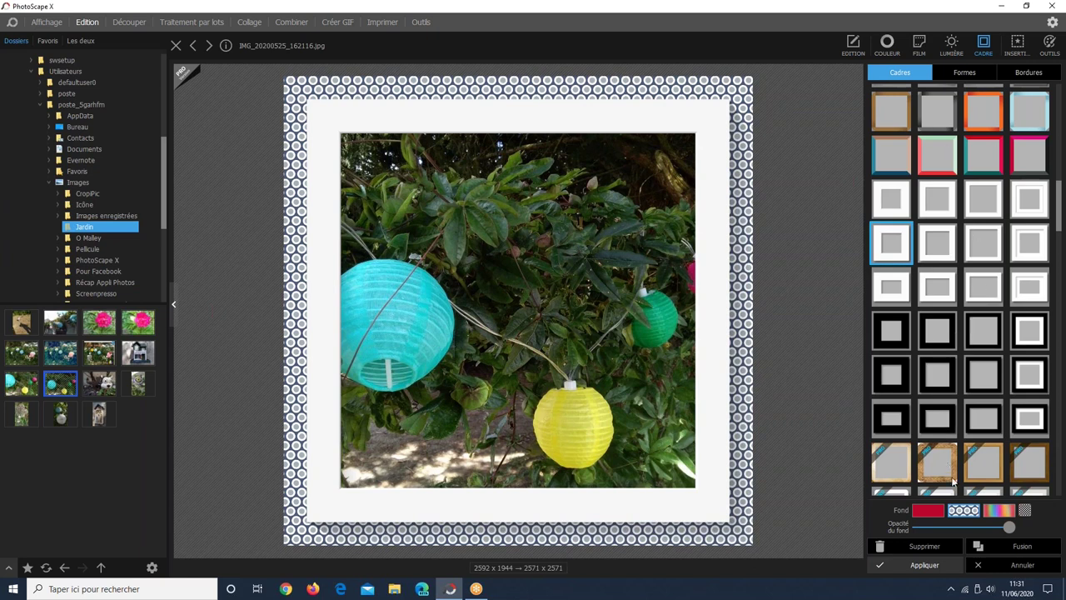
pyautogui.click(1003, 573)
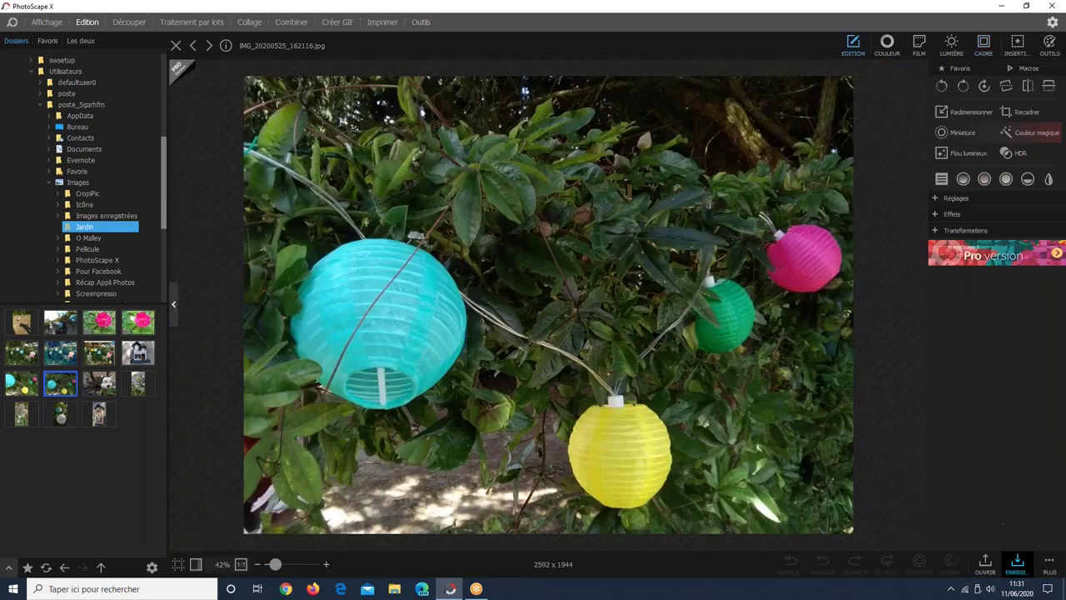
# Reopen the frame tools, switch to shapes and preview the octagon, outlined square and outlined inverted triangle on the photo.
pyautogui.click(983, 43)
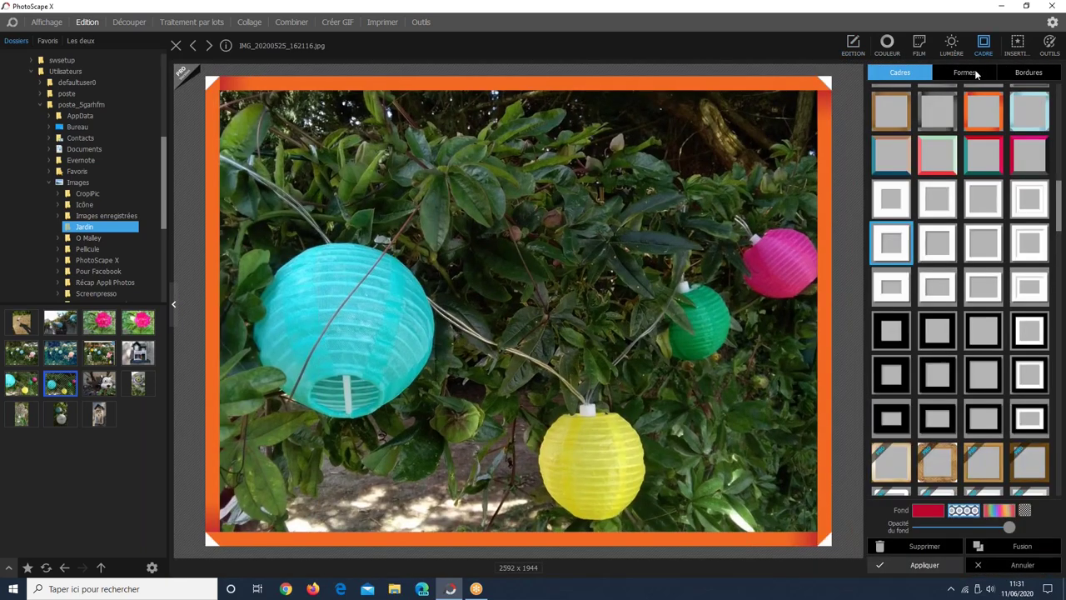
pyautogui.click(966, 72)
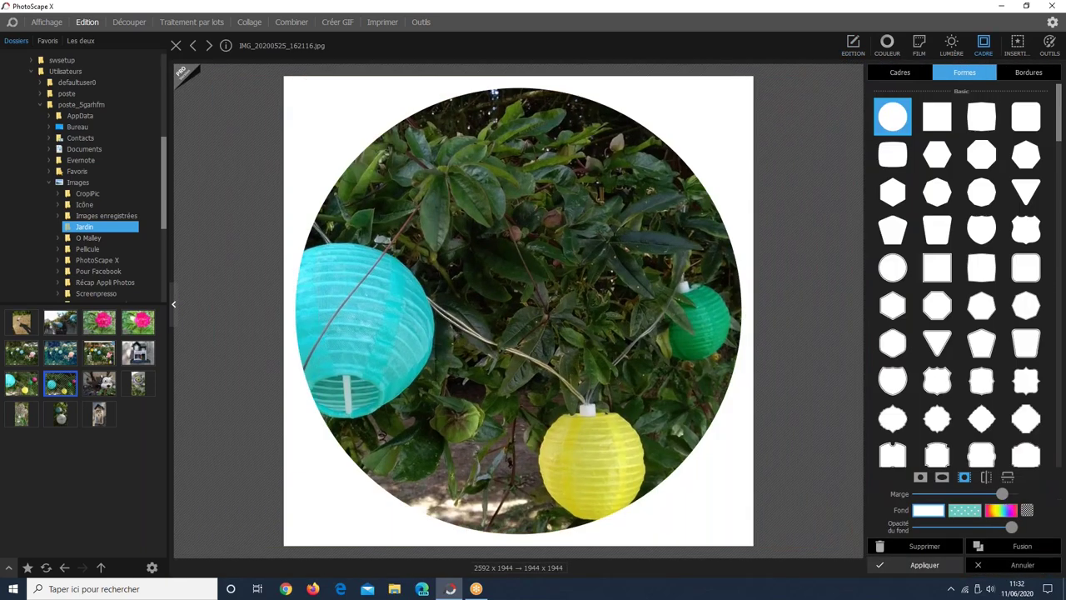
pyautogui.click(1020, 187)
pyautogui.click(980, 156)
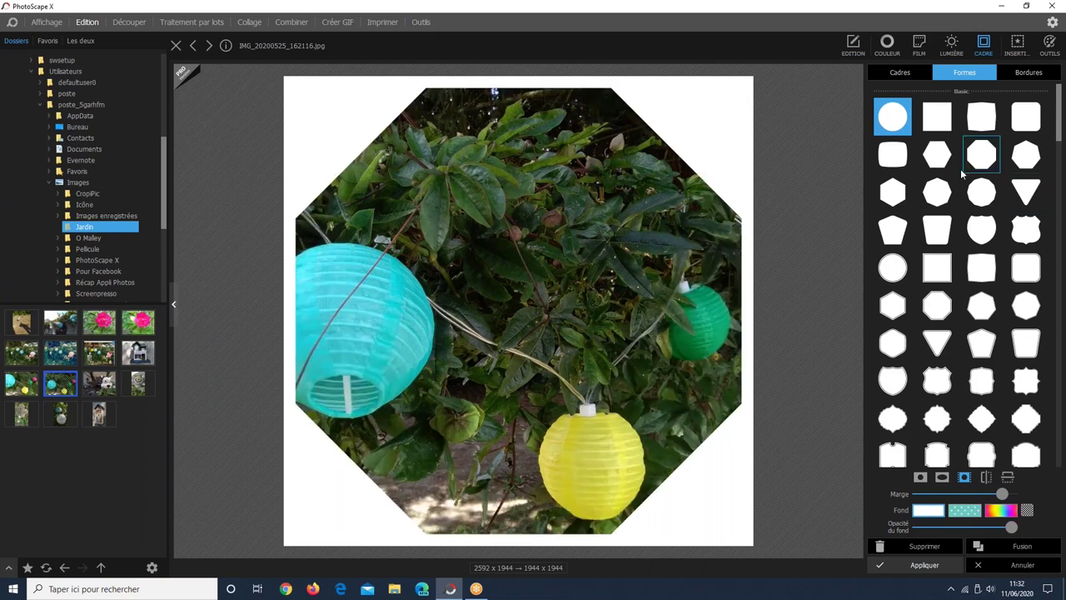
pyautogui.click(933, 237)
pyautogui.click(931, 273)
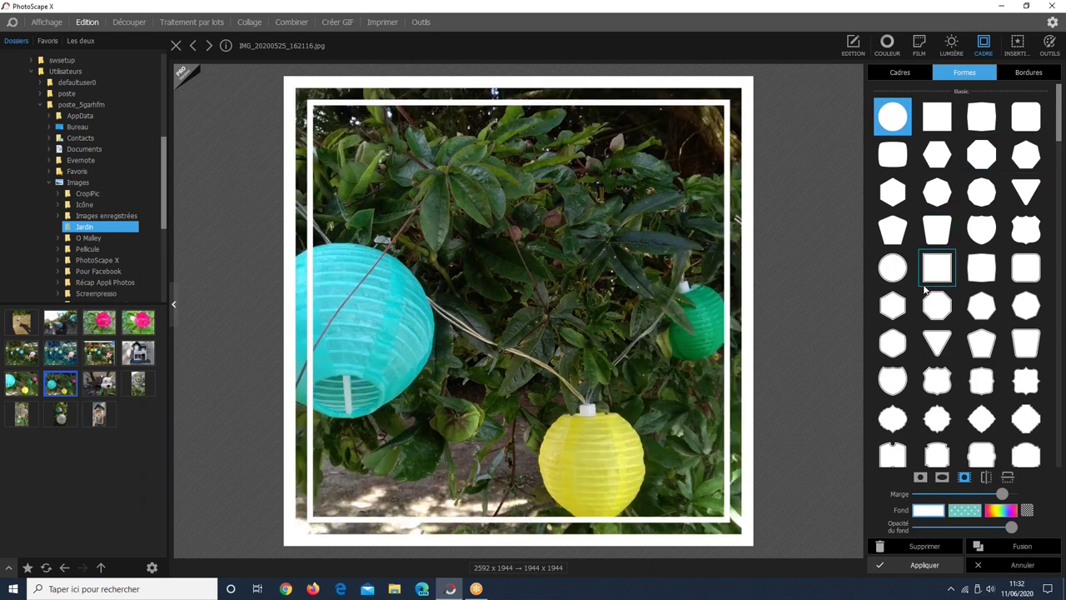
pyautogui.click(934, 313)
pyautogui.click(937, 341)
# Preview round speech-bubble shapes and the outlined ornamental eight-lobed shape on the photo.
pyautogui.scroll(-2, 938, 392)
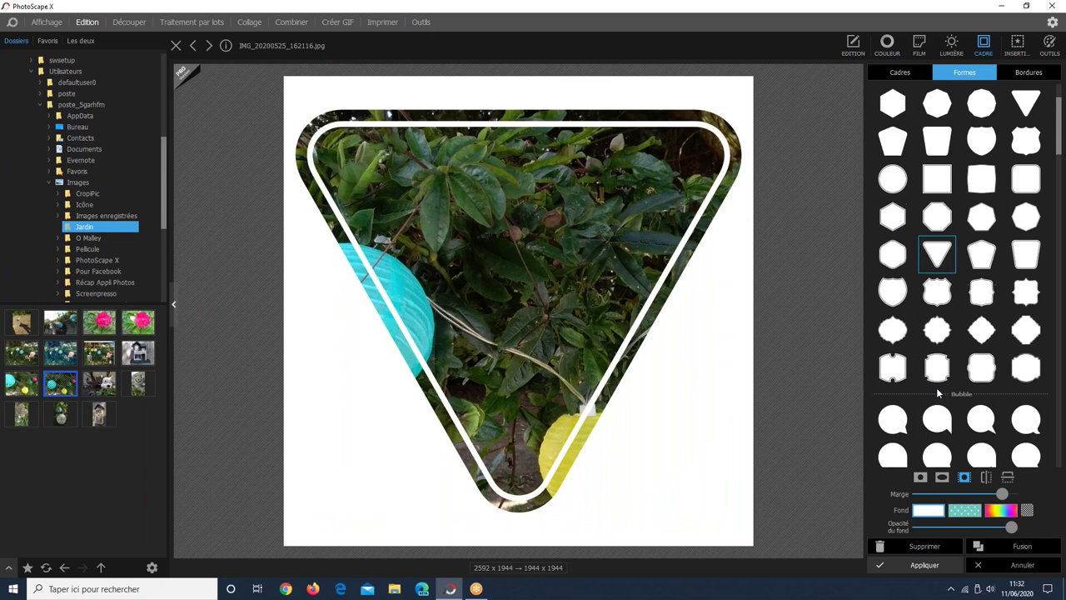
pyautogui.click(937, 417)
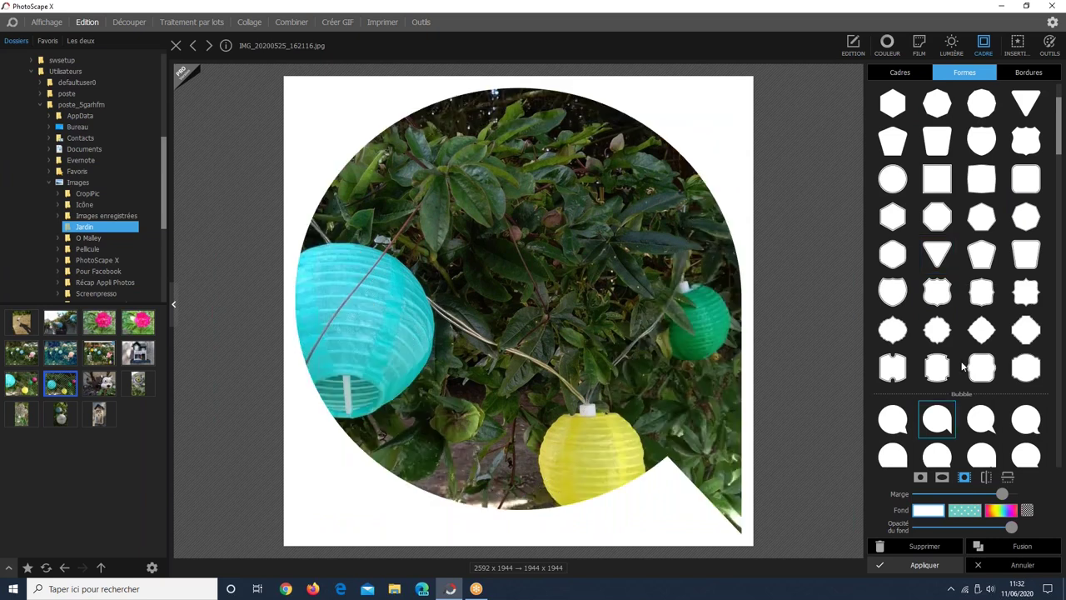
pyautogui.click(945, 365)
pyautogui.click(939, 340)
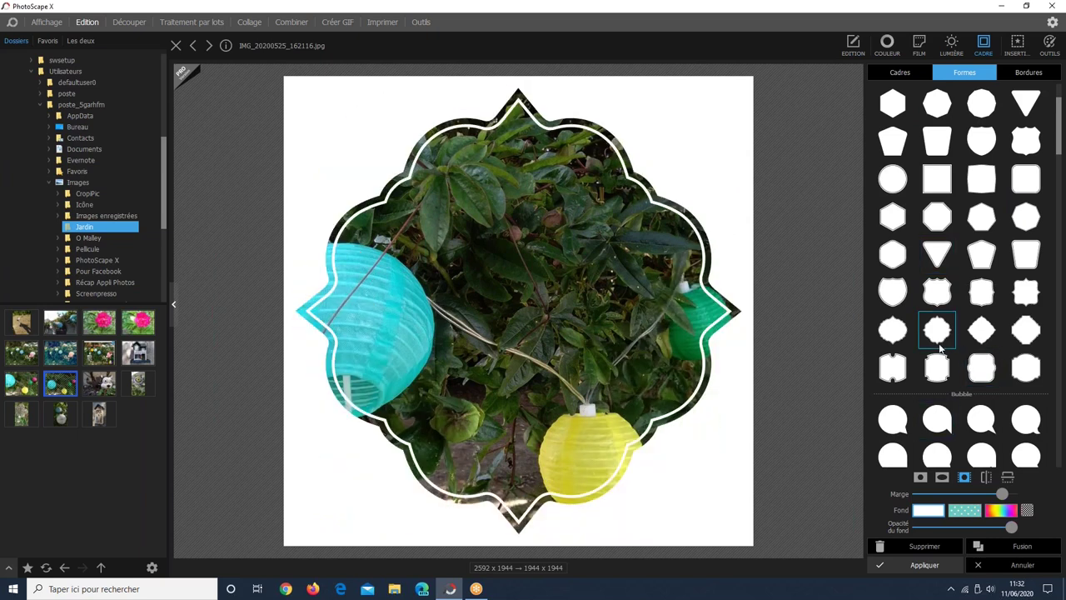
pyautogui.click(939, 364)
pyautogui.scroll(-1, 977, 380)
pyautogui.scroll(-1, 977, 380)
pyautogui.click(956, 373)
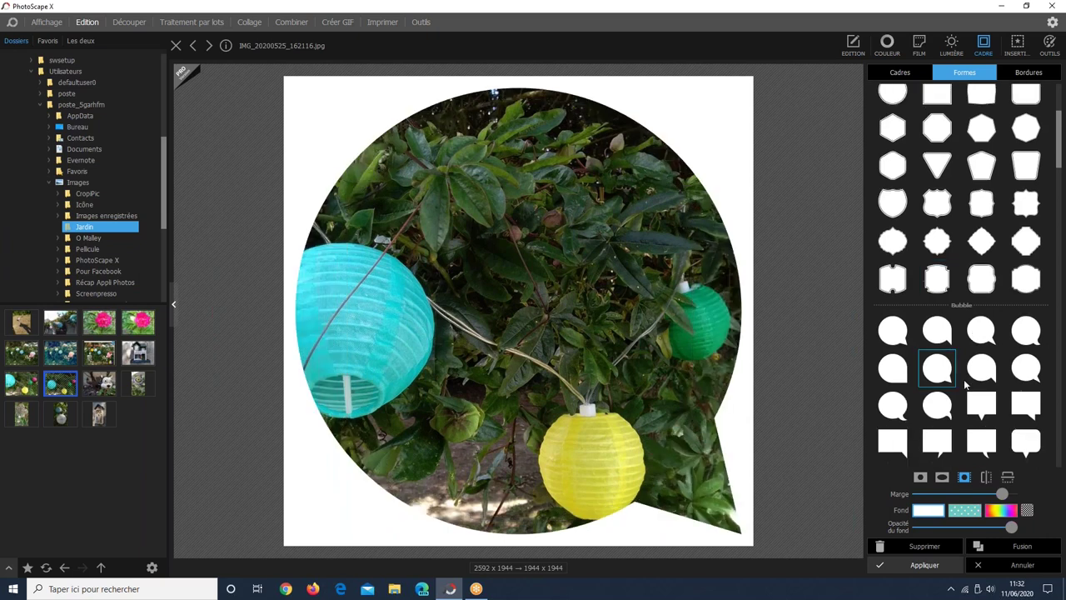
# Preview a round shape with an inner ring and the outlined five-pointed star on the photo.
pyautogui.click(948, 395)
pyautogui.scroll(-3, 955, 362)
pyautogui.scroll(-2, 953, 357)
pyautogui.click(954, 359)
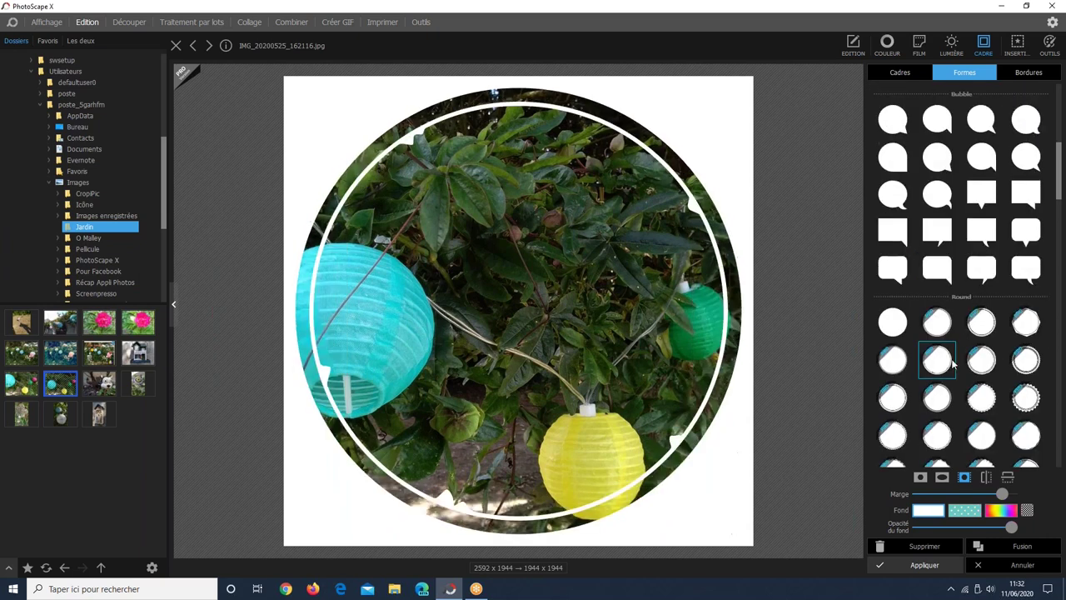
pyautogui.click(940, 396)
pyautogui.scroll(-5, 950, 392)
pyautogui.click(892, 321)
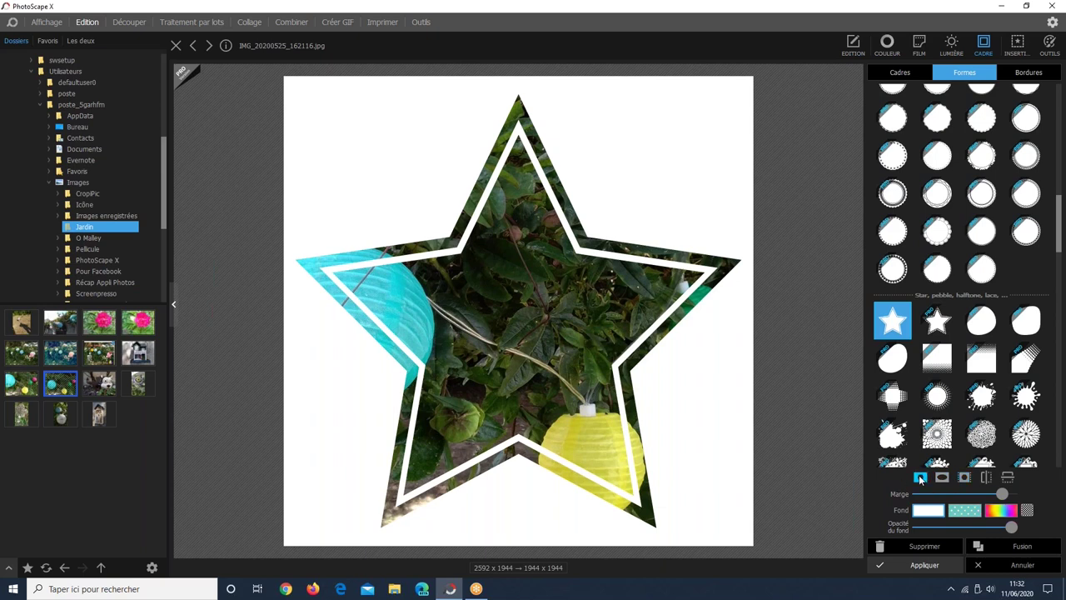
# Try the star's fit modes, return to the square crop, and flip the star vertically and back.
pyautogui.click(920, 479)
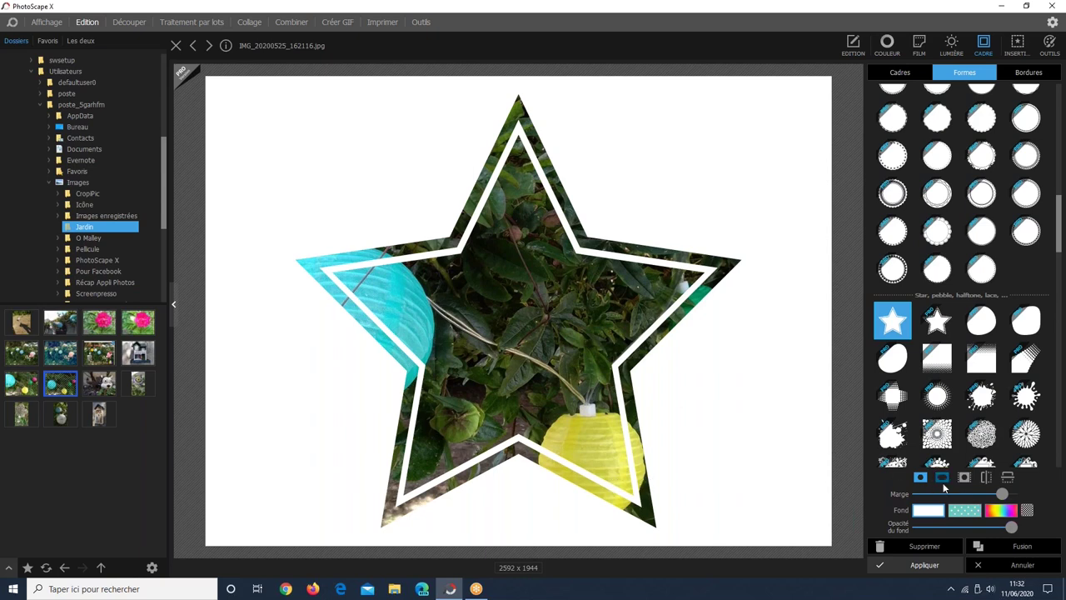
pyautogui.click(943, 482)
pyautogui.click(965, 481)
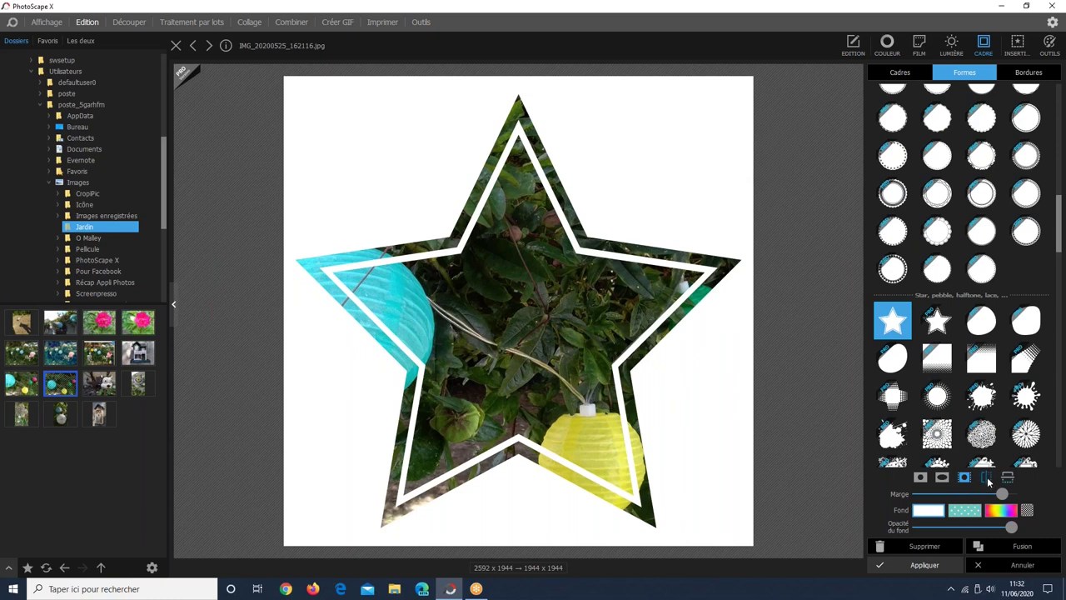
pyautogui.click(1009, 476)
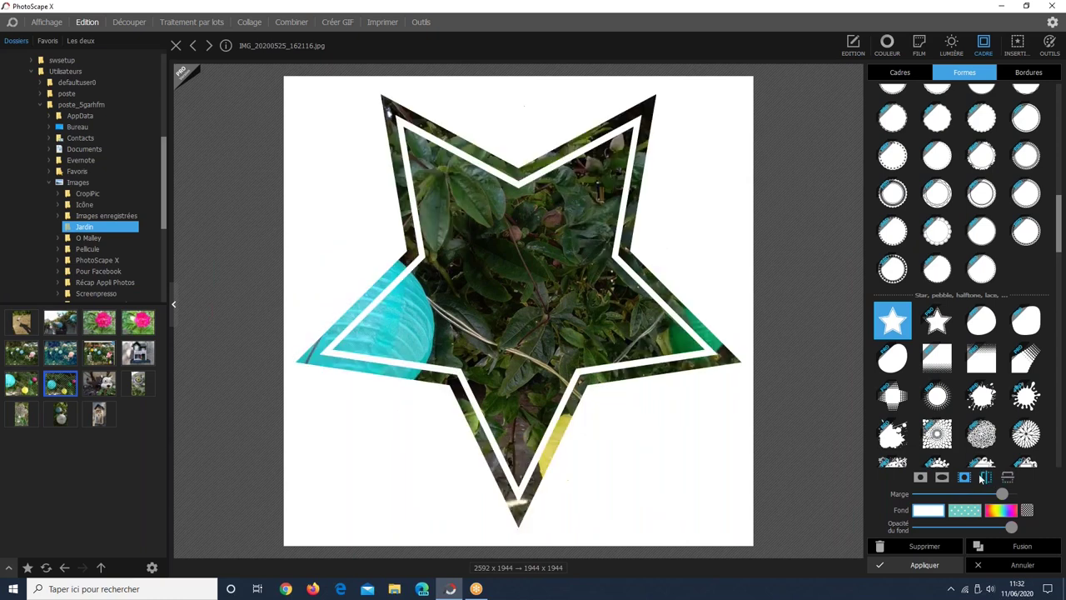
pyautogui.click(1008, 482)
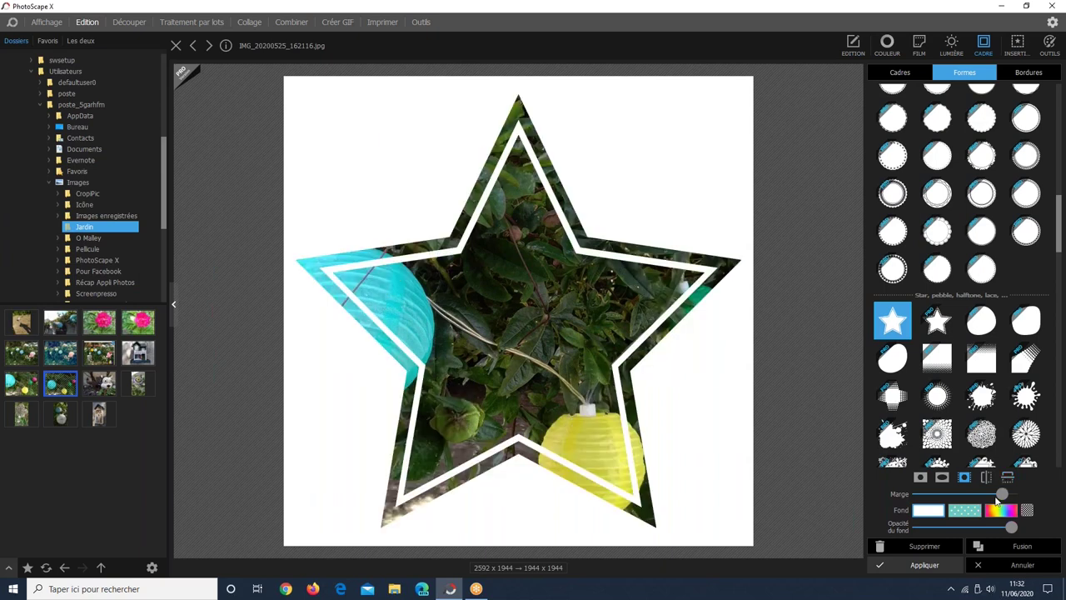
# Raise the star shape's margin to its maximum and fill the background with the teal pattern with cream dots.
pyautogui.moveTo(1002, 494)
pyautogui.mouseDown()
pyautogui.moveTo(919, 494)
pyautogui.moveTo(1011, 494)
pyautogui.mouseUp()
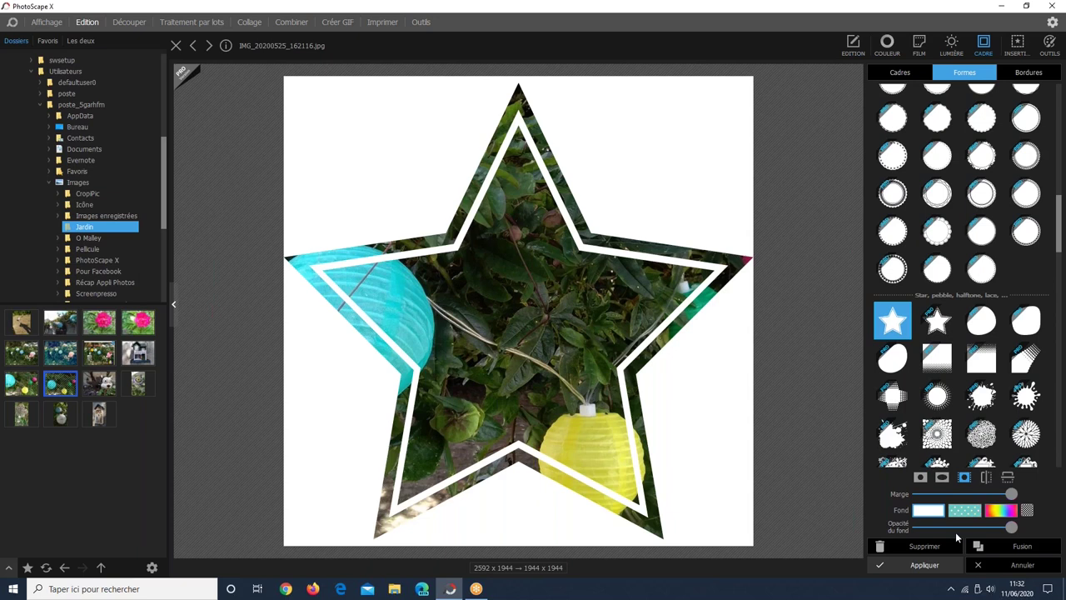
pyautogui.click(965, 510)
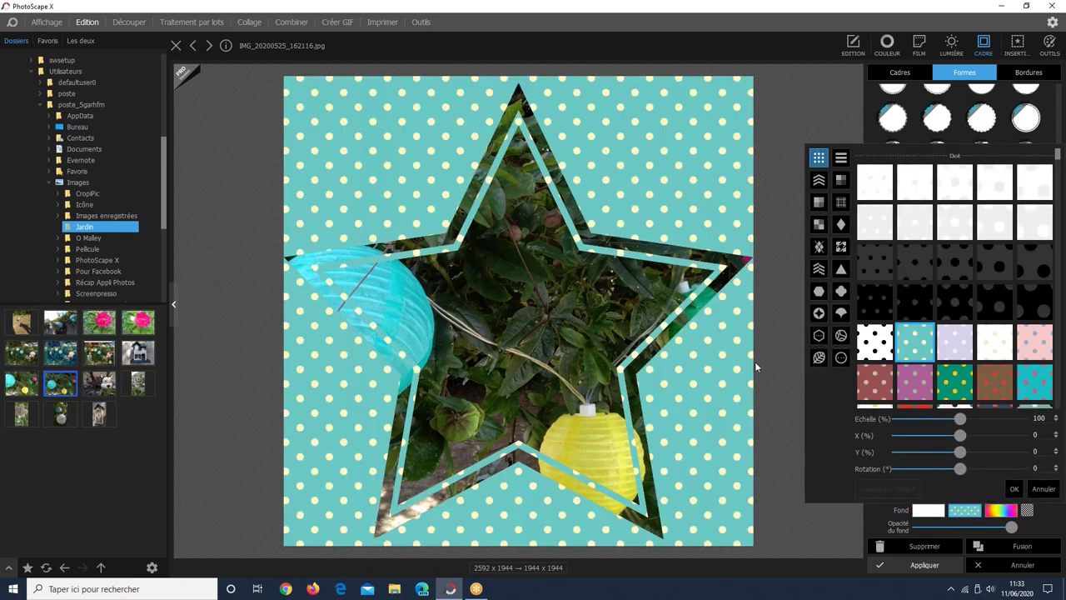
pyautogui.click(1012, 490)
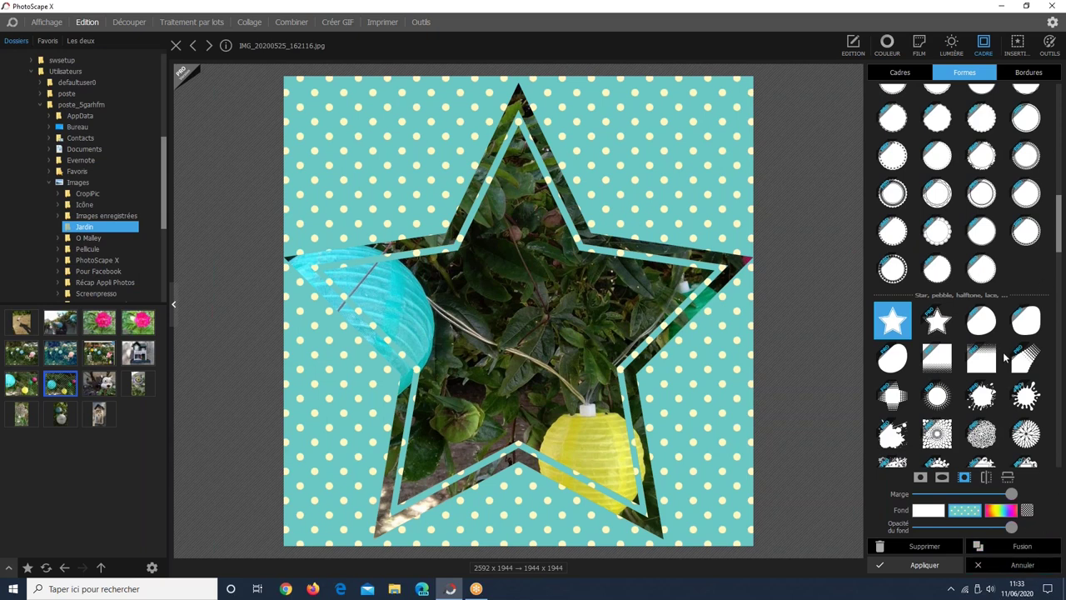
# Preview the first head silhouette from Human, the standing dog from Pet and the stitched pocket shape from Extra.
pyautogui.scroll(-5, 1010, 348)
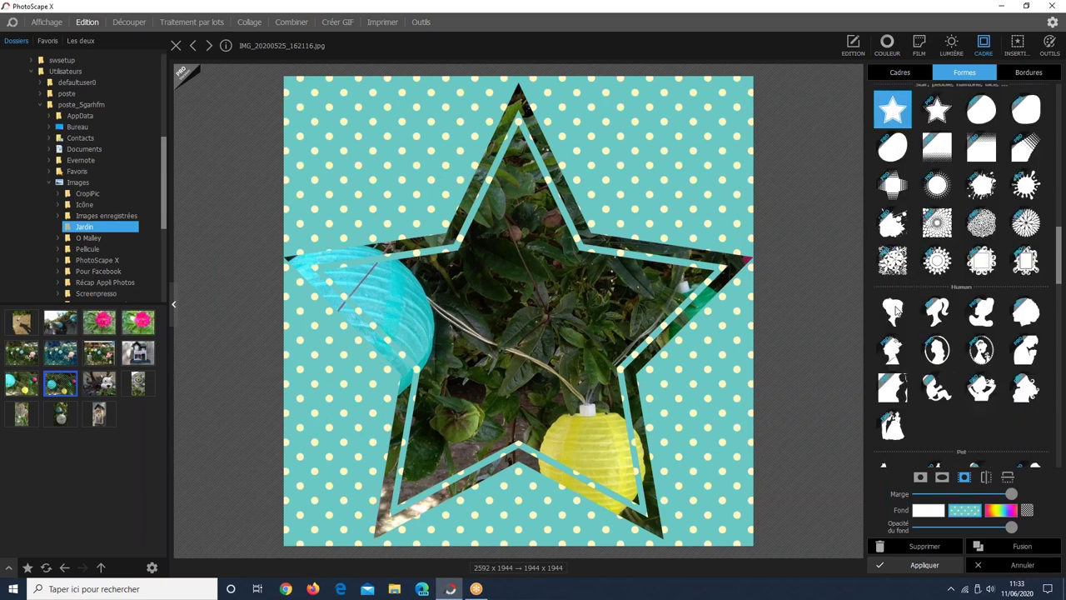
pyautogui.click(895, 311)
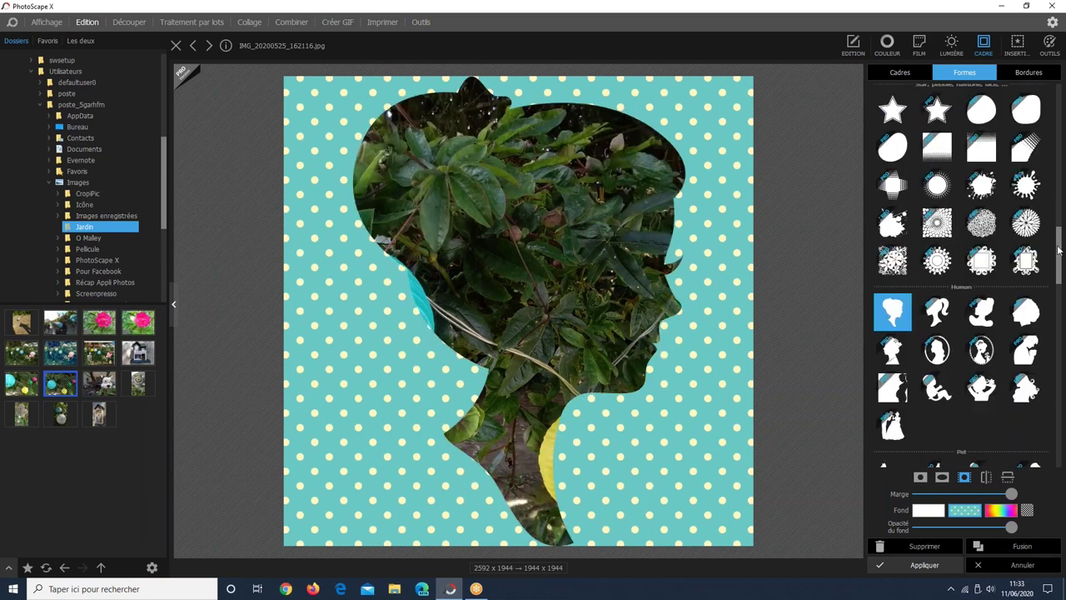
pyautogui.scroll(-8, 1058, 267)
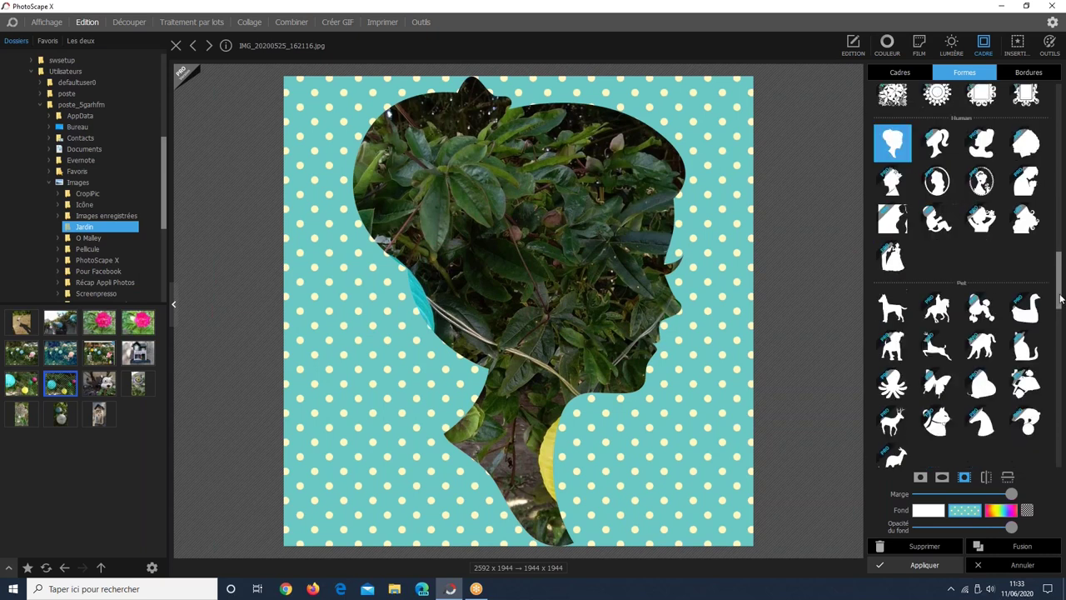
pyautogui.scroll(1, 879, 191)
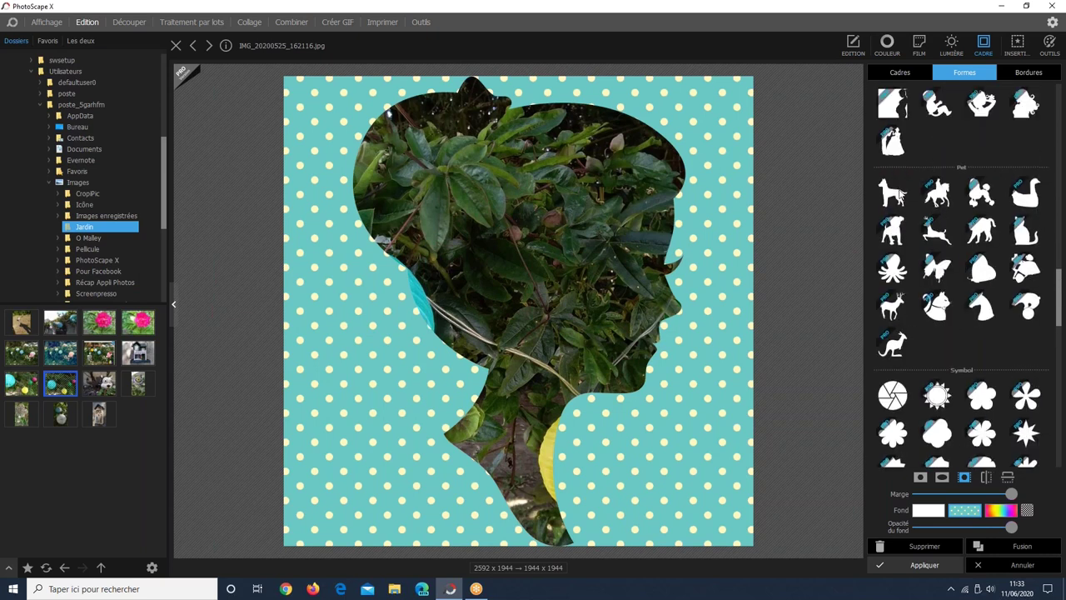
pyautogui.click(879, 194)
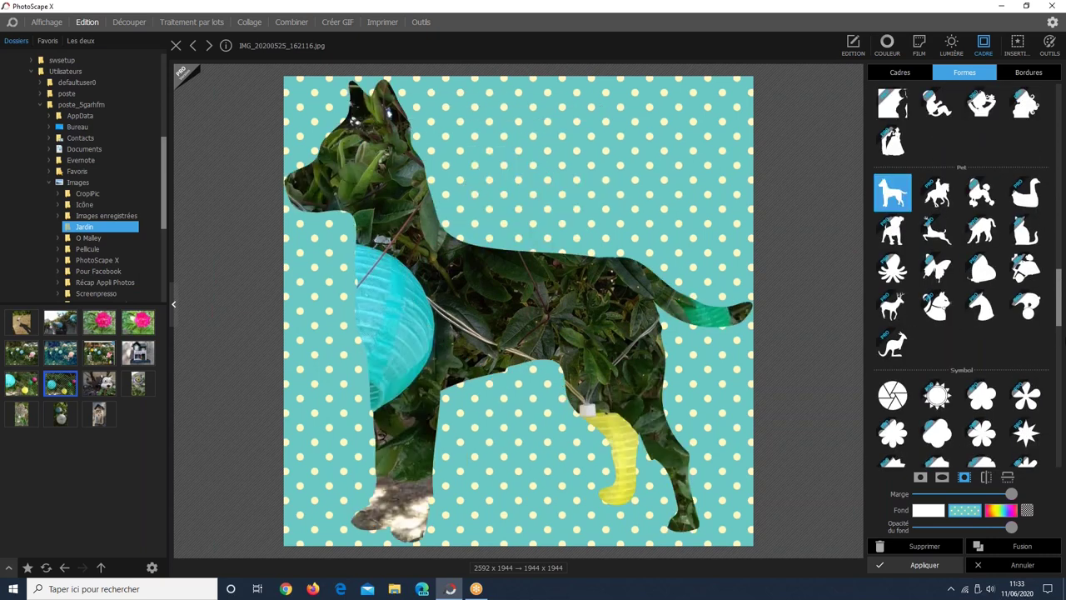
pyautogui.scroll(-5, 966, 275)
pyautogui.scroll(-5, 896, 289)
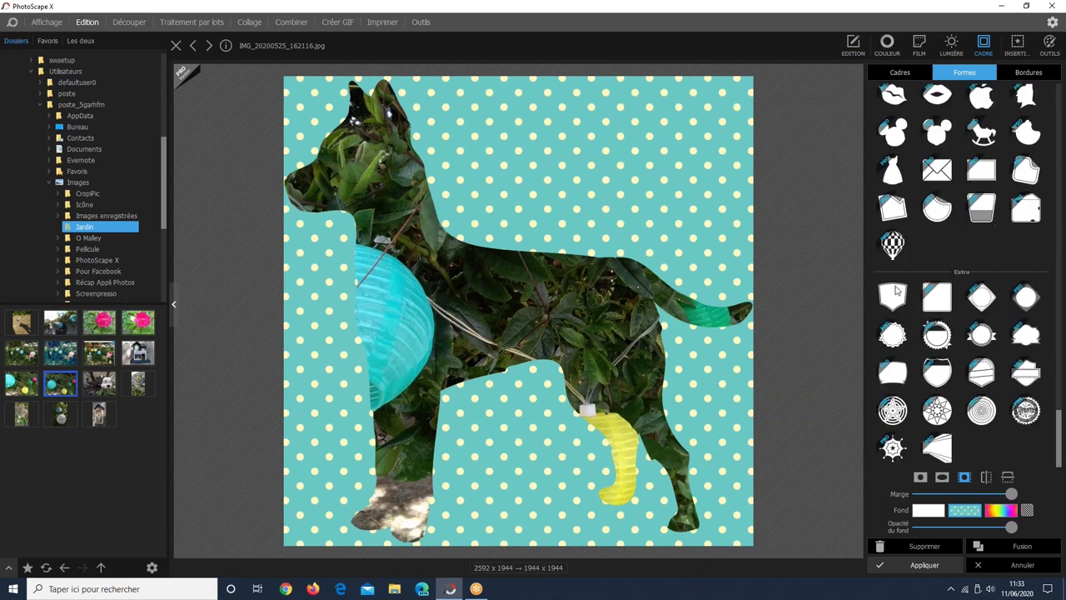
pyautogui.click(894, 294)
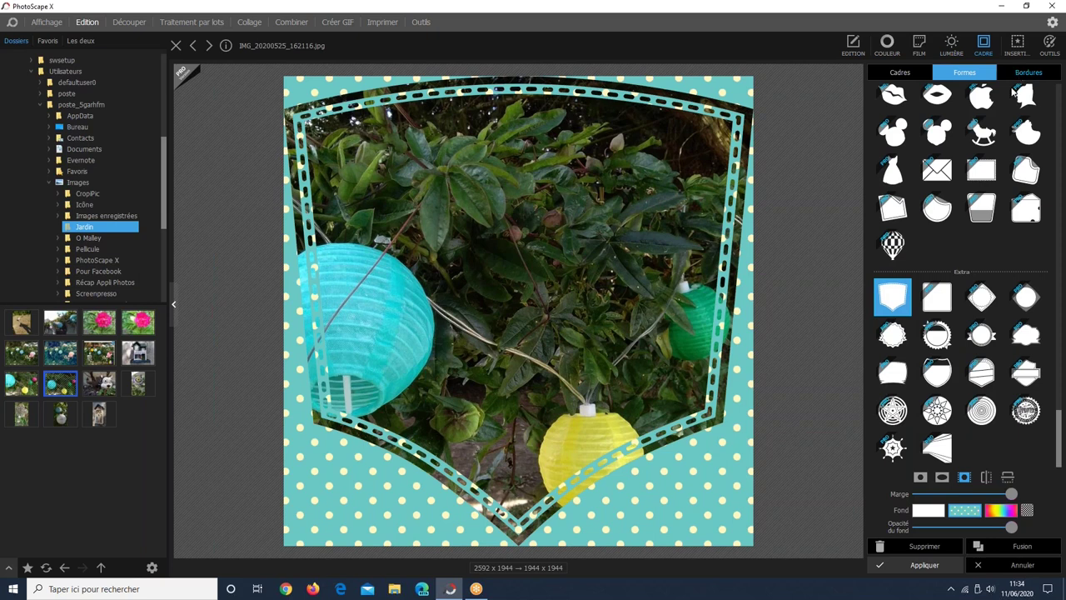
# Switch to borders and preview the plain rounded border, the rounded border with shadow, and the white-outlined version with shadow.
pyautogui.click(1026, 73)
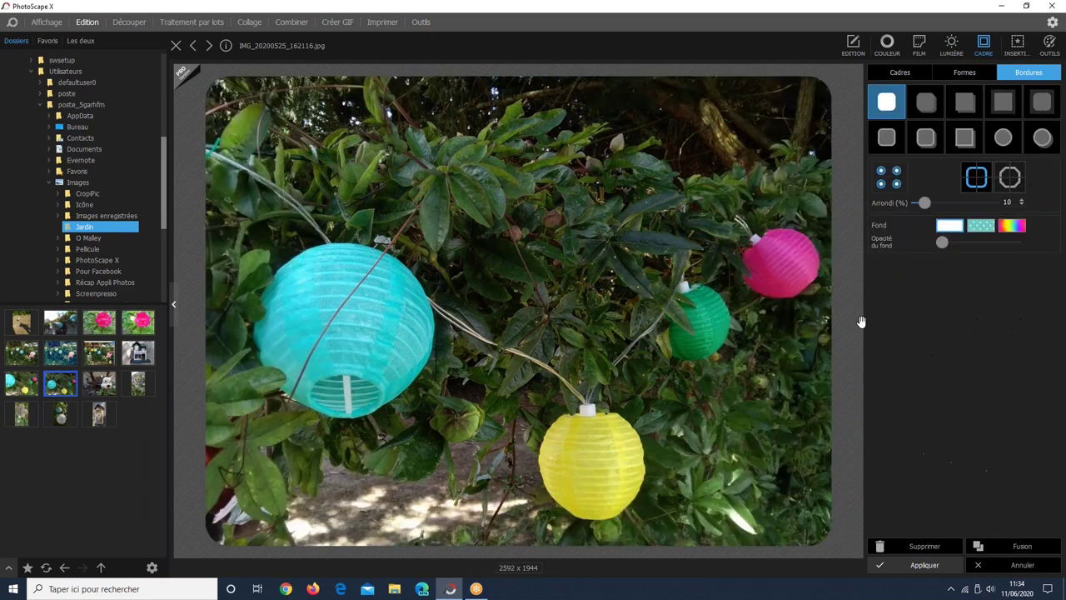
pyautogui.click(927, 100)
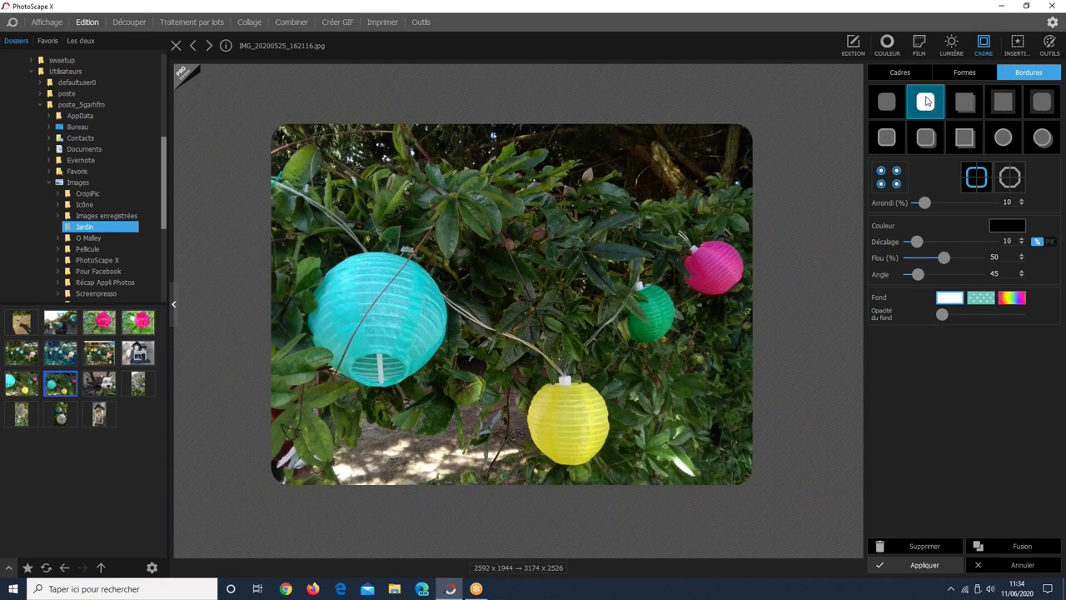
pyautogui.click(922, 139)
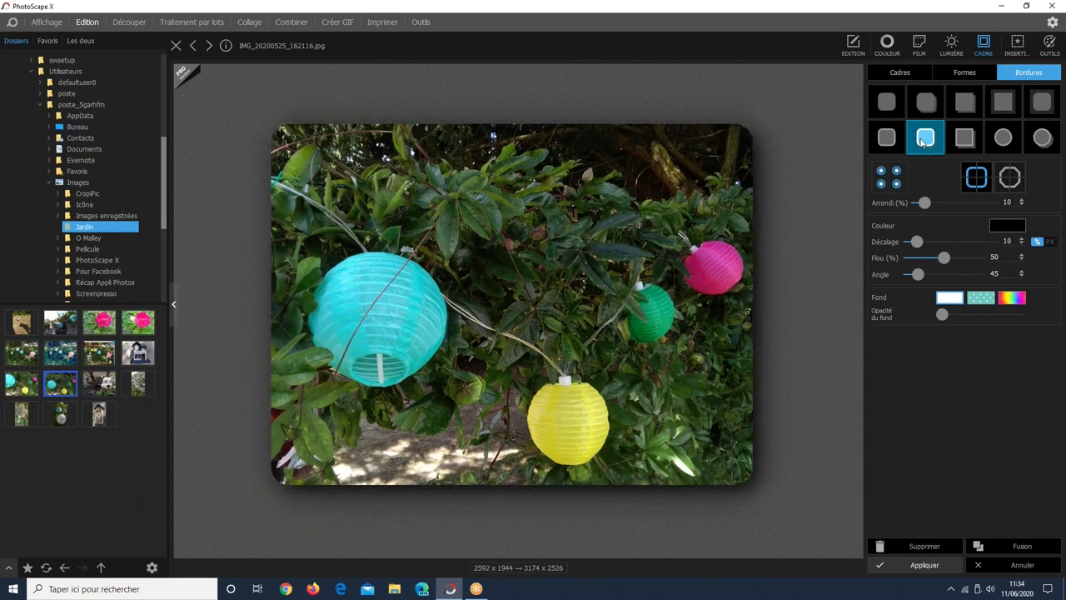
pyautogui.click(923, 140)
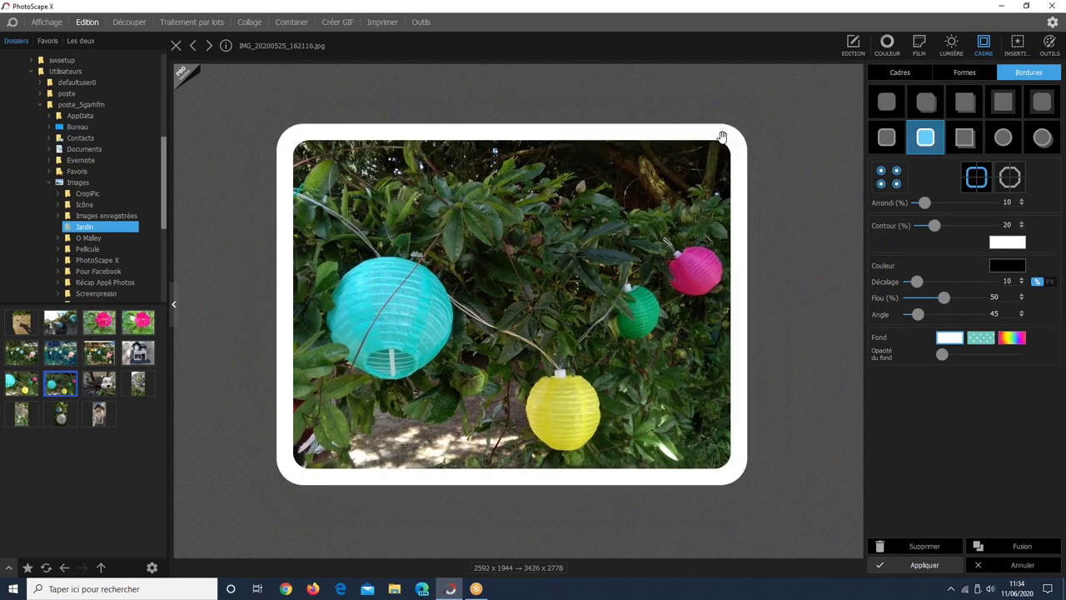
# Give the white-outlined border cut corners, with the corner size at 17% and the outline width at 19%.
pyautogui.click(1012, 183)
pyautogui.click(976, 179)
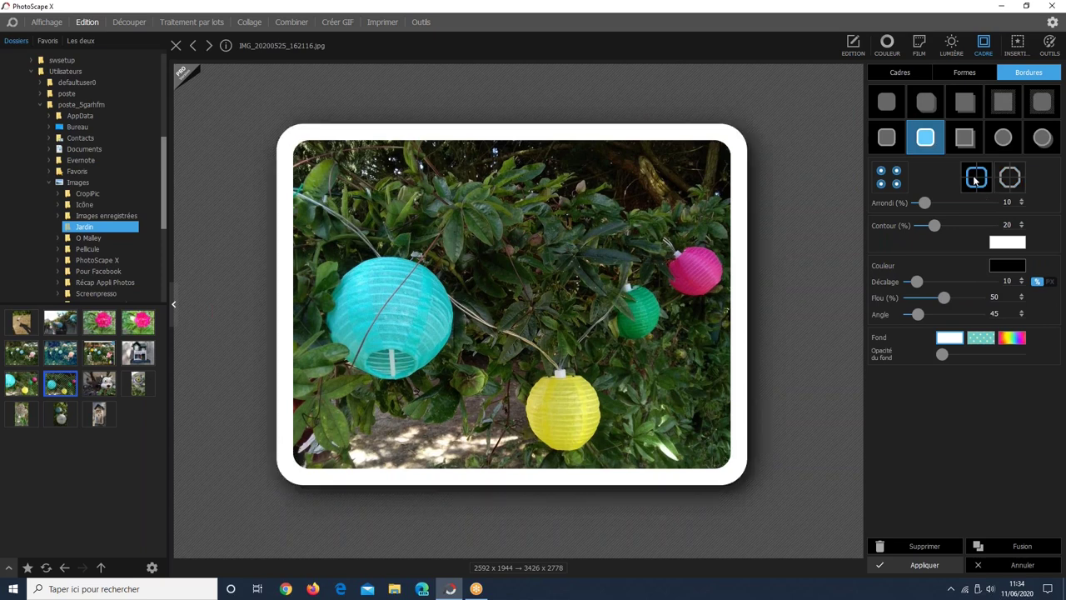
pyautogui.click(1010, 179)
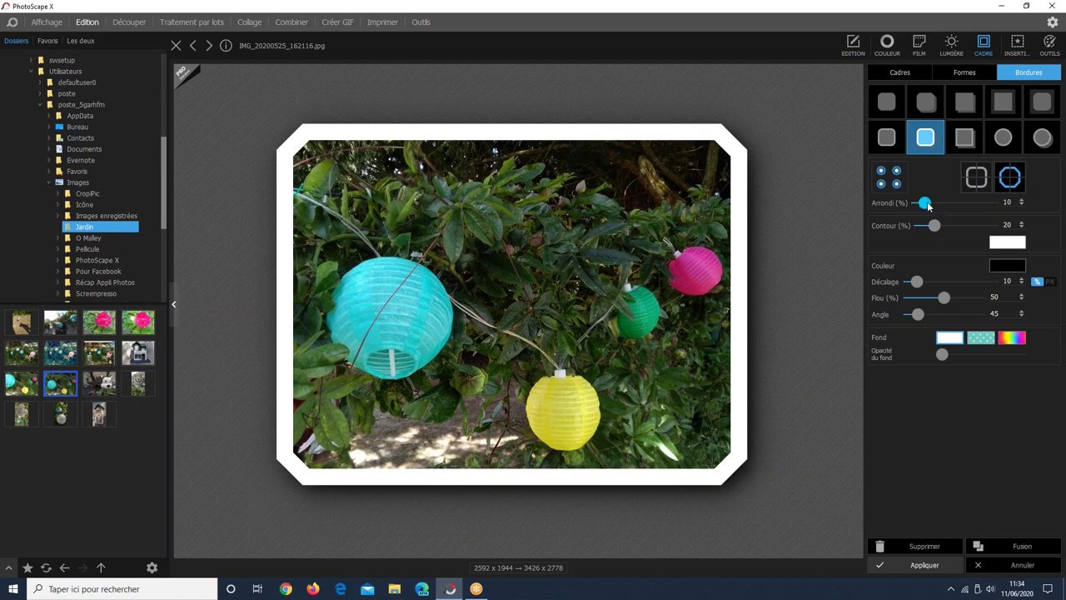
pyautogui.moveTo(945, 202); pyautogui.dragTo(922, 200)
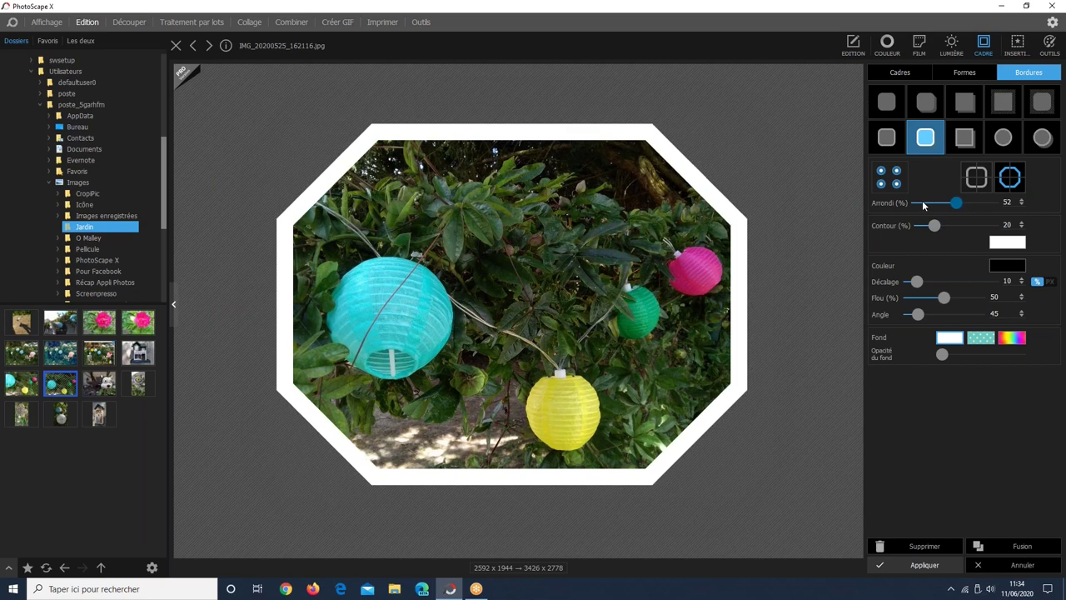
pyautogui.click(933, 202)
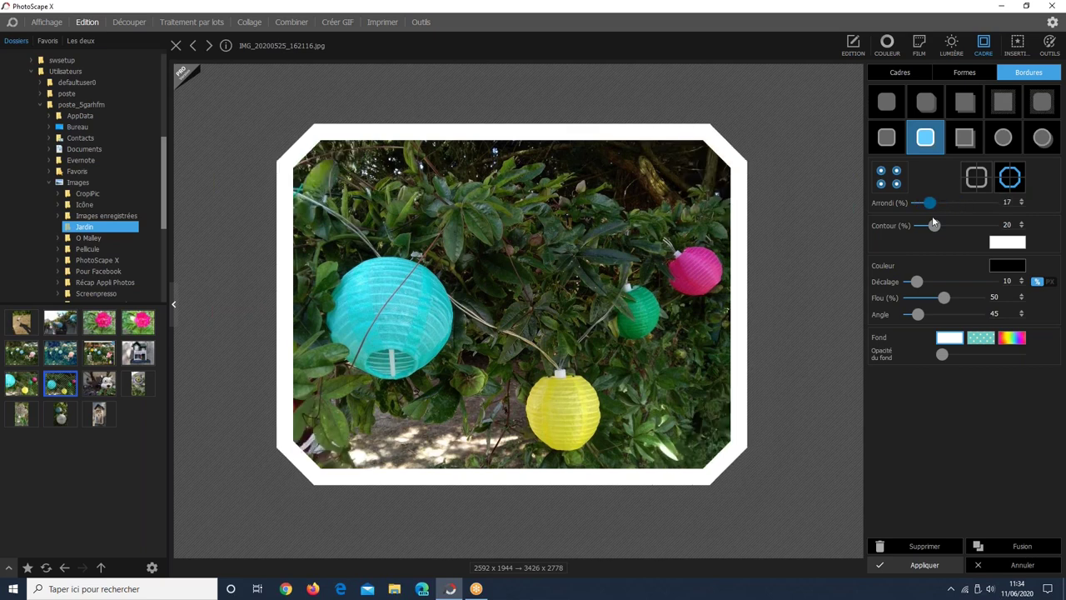
pyautogui.click(934, 225)
pyautogui.moveTo(965, 227); pyautogui.dragTo(942, 227)
# Set the outlined border's shadow colour to bright yellow from the colour palettes.
pyautogui.click(1004, 265)
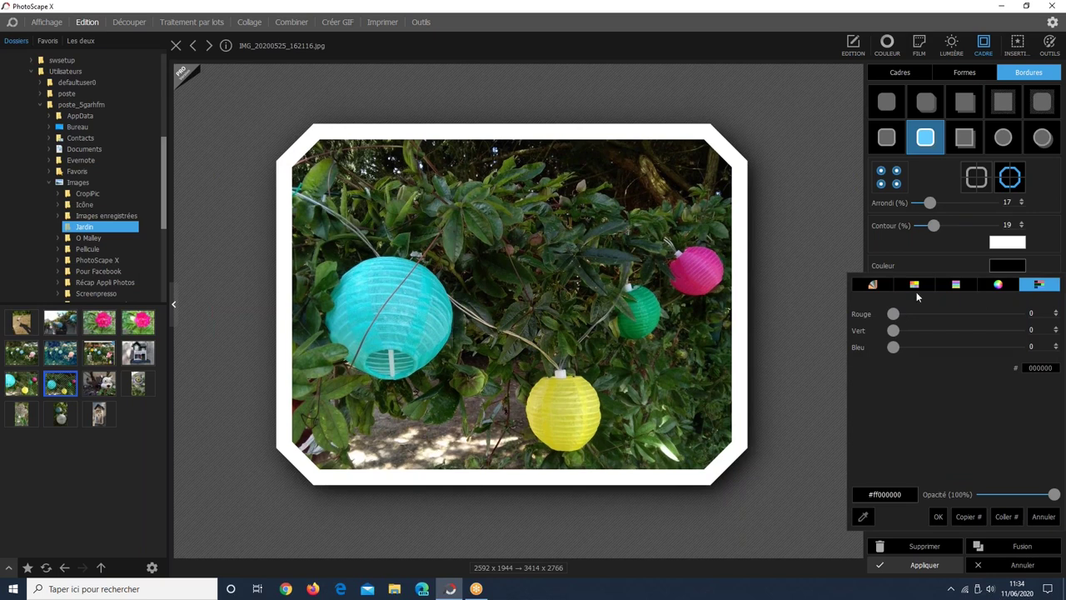
pyautogui.press('Right')
pyautogui.press('Right')
pyautogui.press('Right')
pyautogui.press('Right')
pyautogui.press('Right')
pyautogui.press('Right')
pyautogui.press('Right')
pyautogui.press('Right')
pyautogui.press('Right')
pyautogui.press('Right')
pyautogui.press('Right')
pyautogui.press('Right')
pyautogui.press('Right')
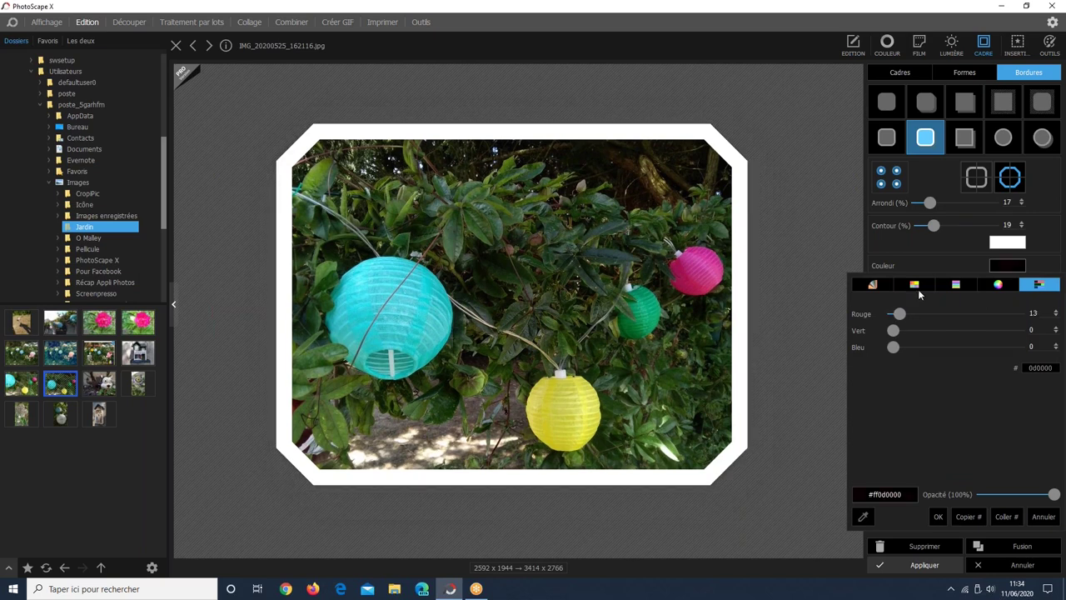
pyautogui.click(916, 286)
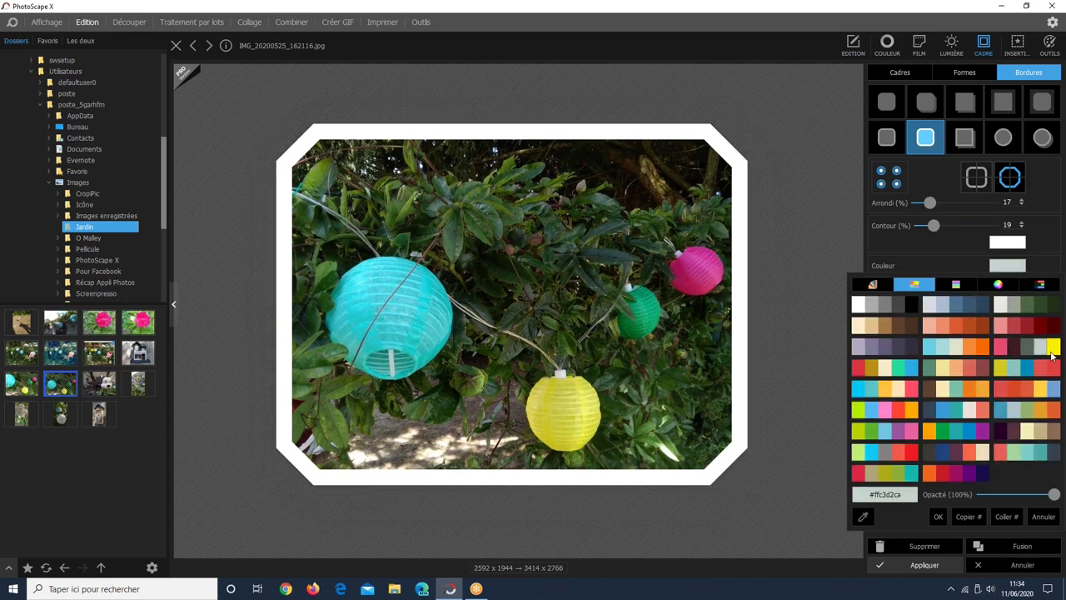
pyautogui.click(1053, 348)
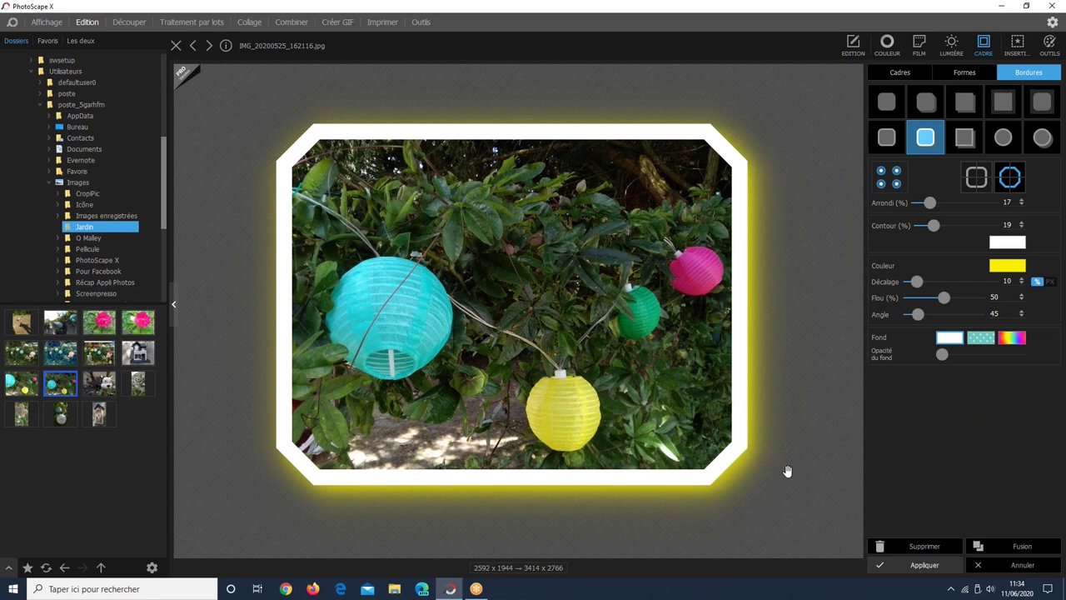
# Switch to the rounded border with shadow and no outline, and set its shadow colour to yellow.
pyautogui.click(924, 105)
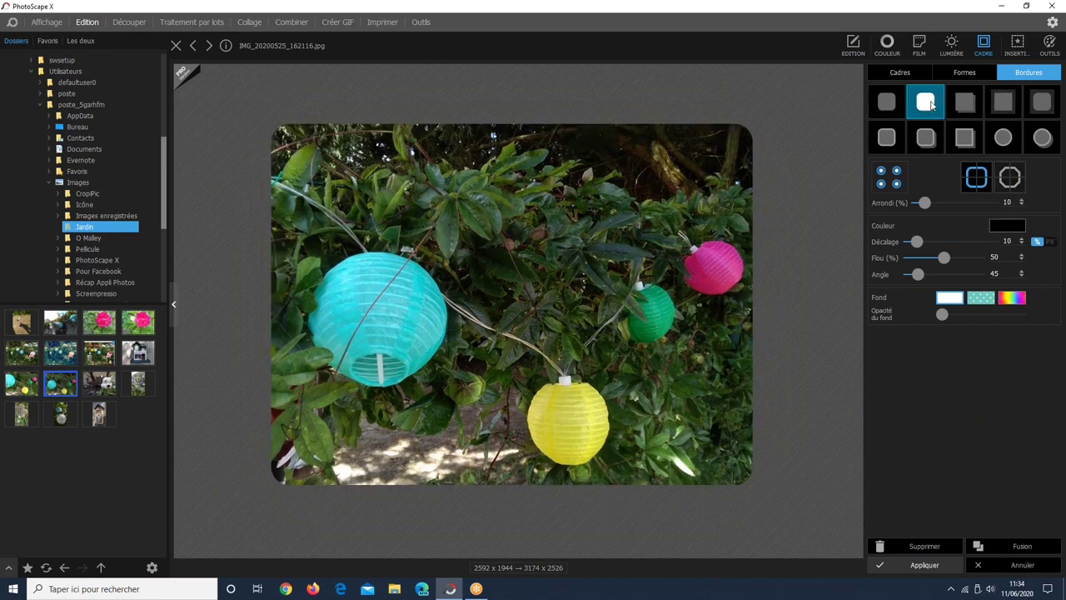
pyautogui.click(1006, 226)
pyautogui.click(1041, 350)
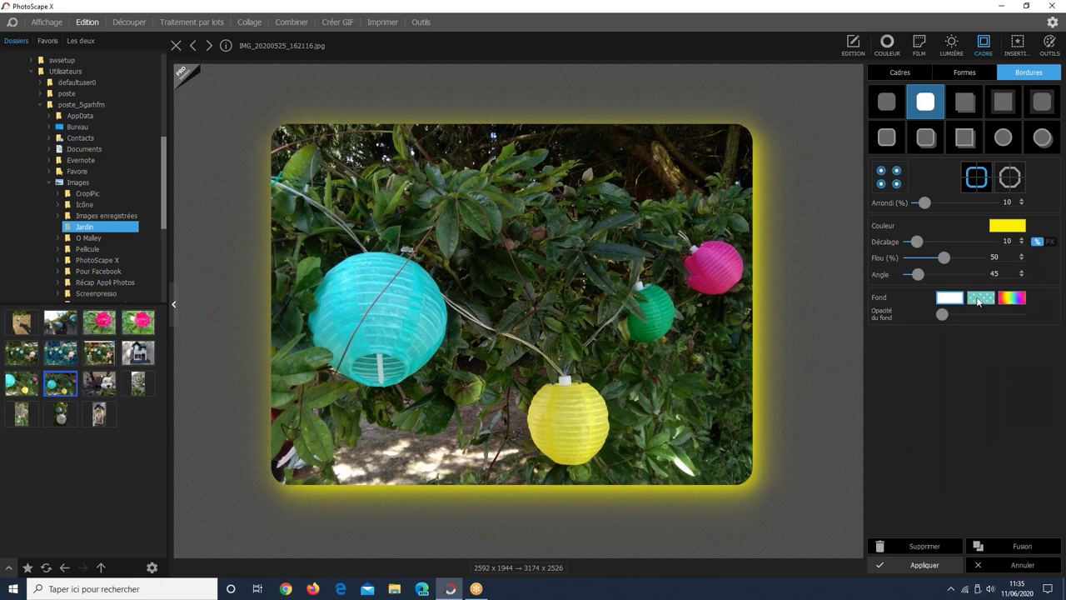
# Try the teal pattern with cream dots as the border's background, and cancel the border.
pyautogui.click(949, 298)
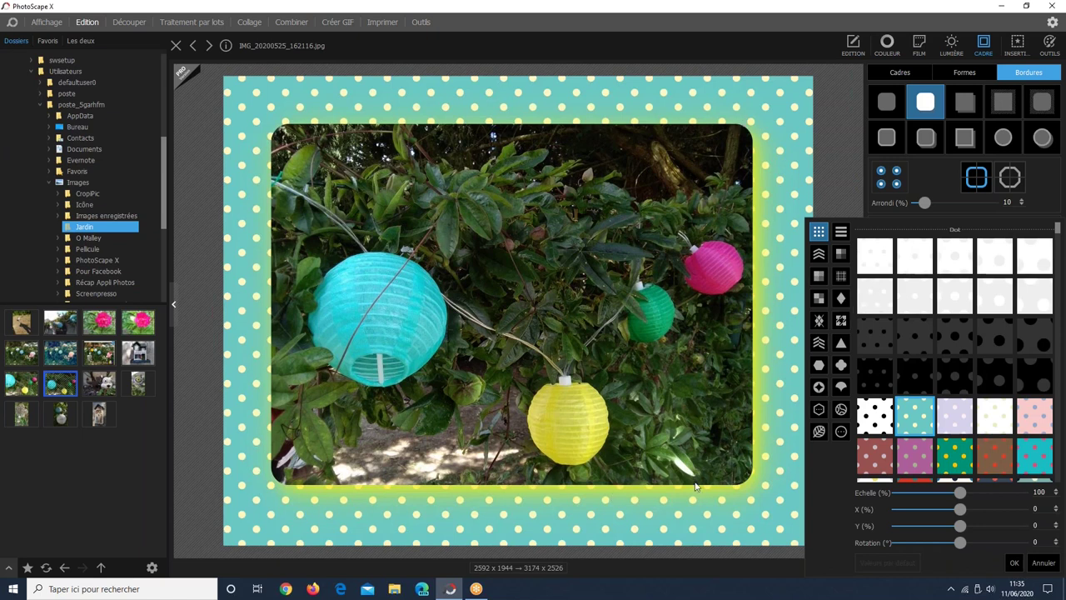
pyautogui.click(795, 113)
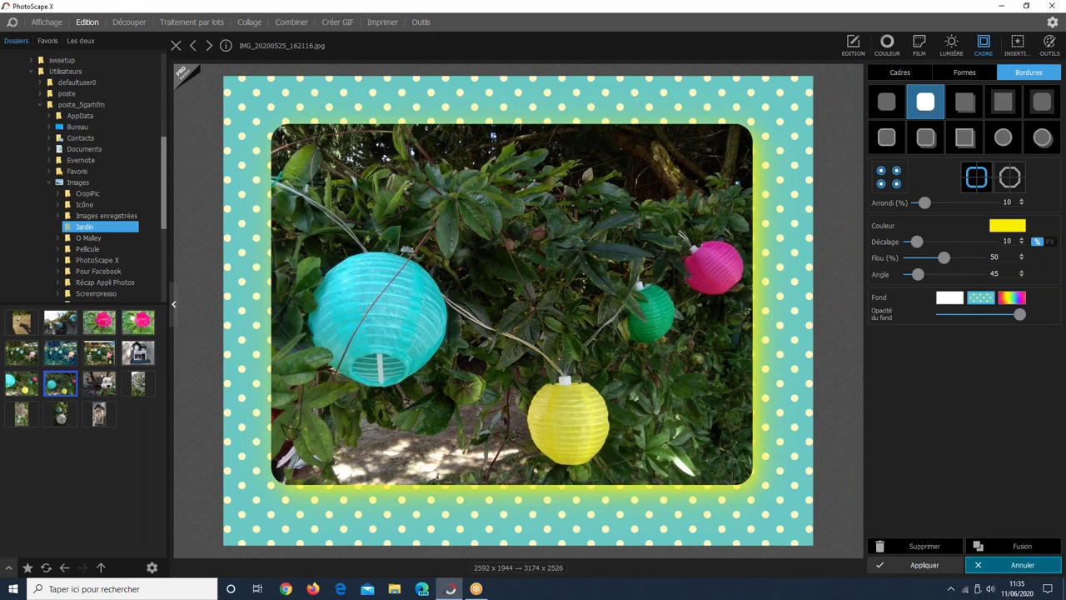
pyautogui.click(1012, 565)
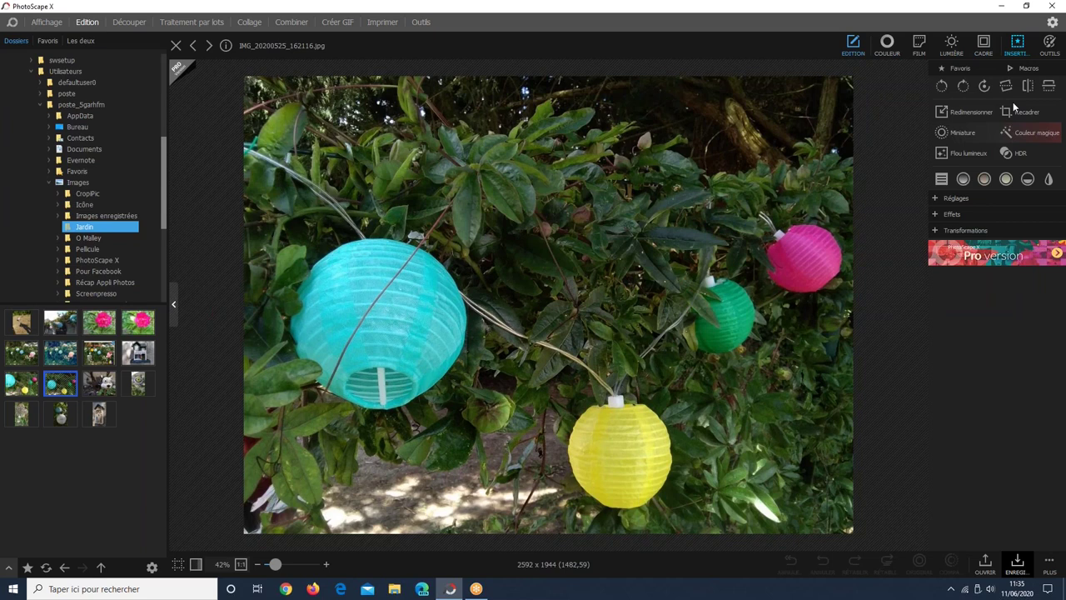
# Browse the sticker collections and insert the light-blue water splash sticker on the lantern photo.
pyautogui.click(1017, 44)
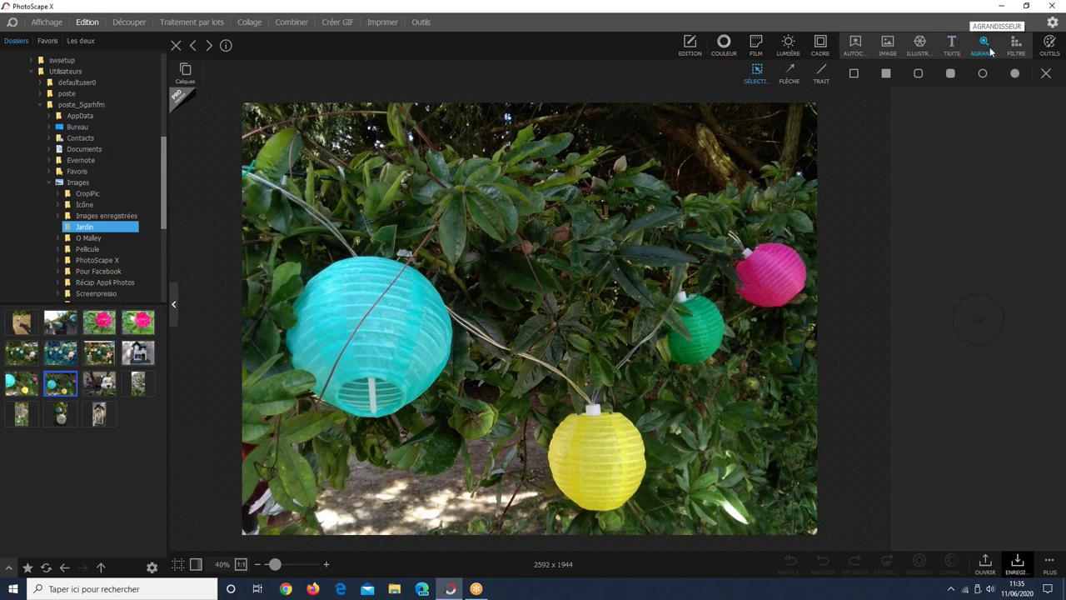
pyautogui.click(868, 52)
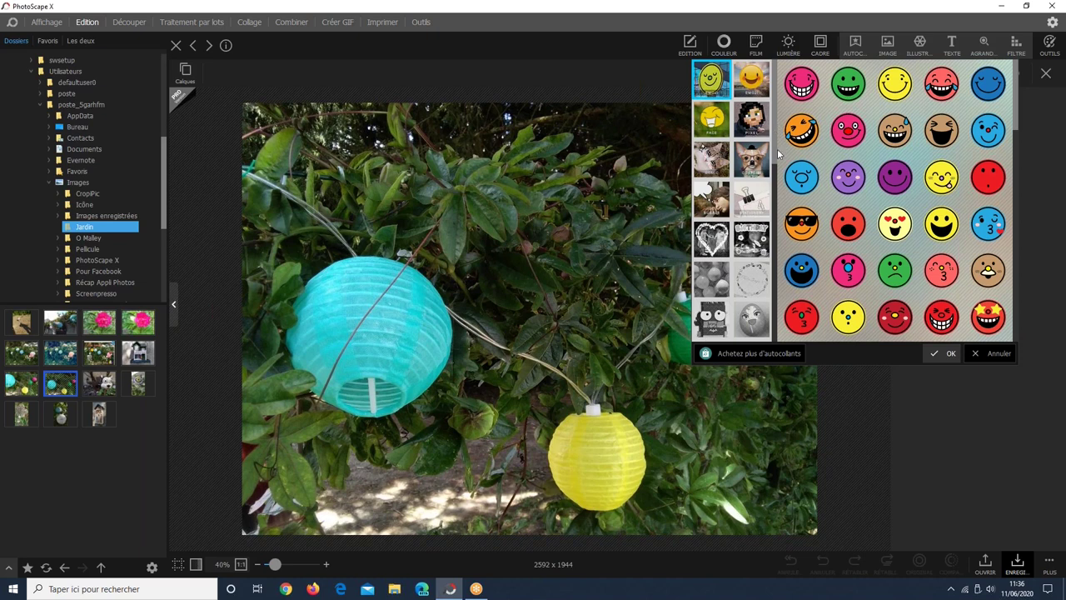
pyautogui.scroll(-1, 777, 148)
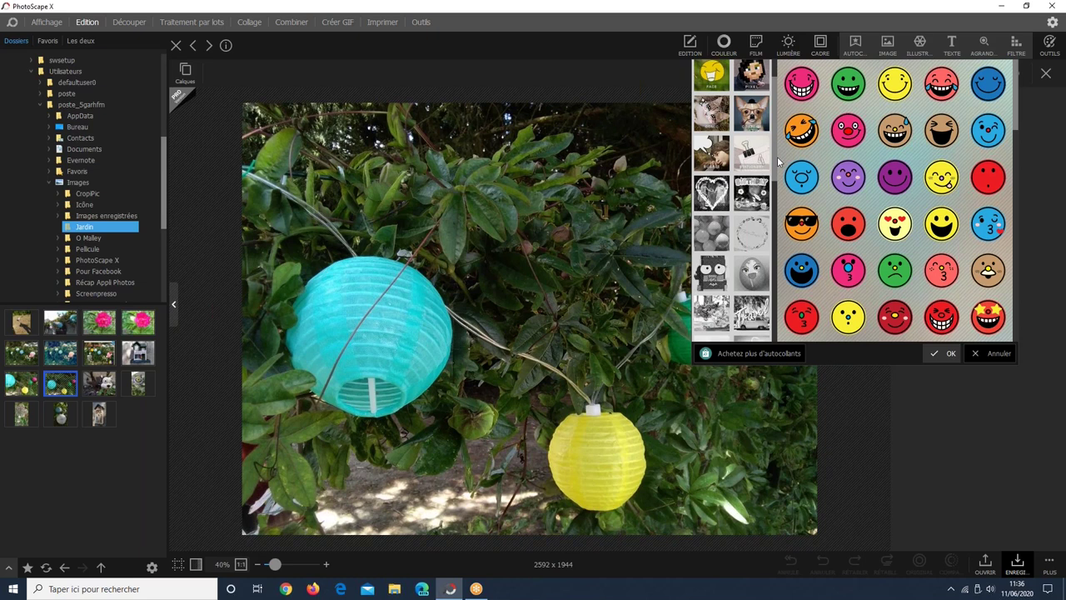
pyautogui.scroll(3, 750, 175)
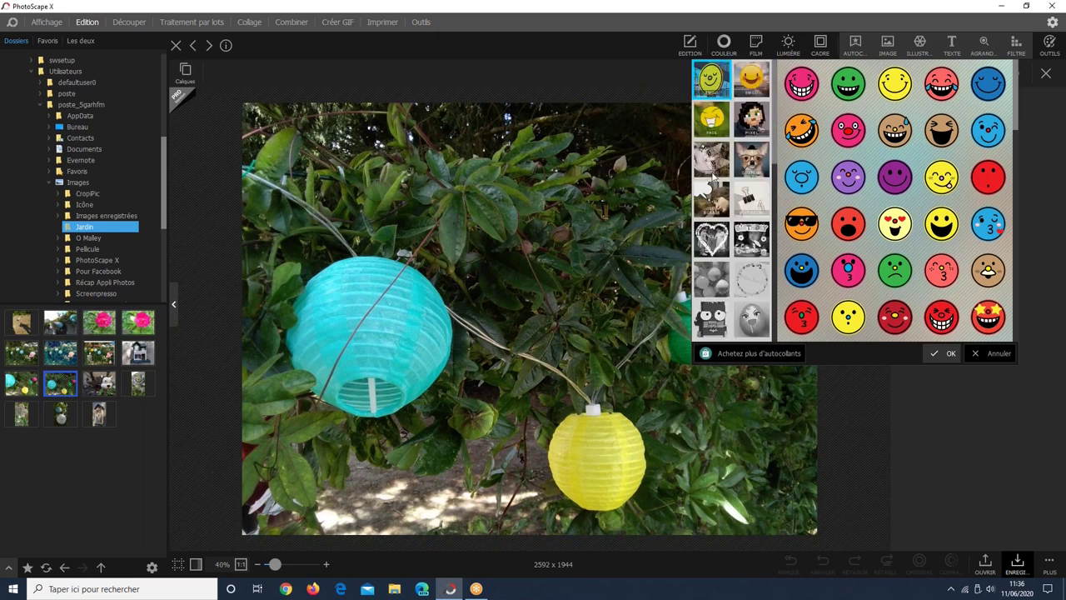
pyautogui.click(713, 157)
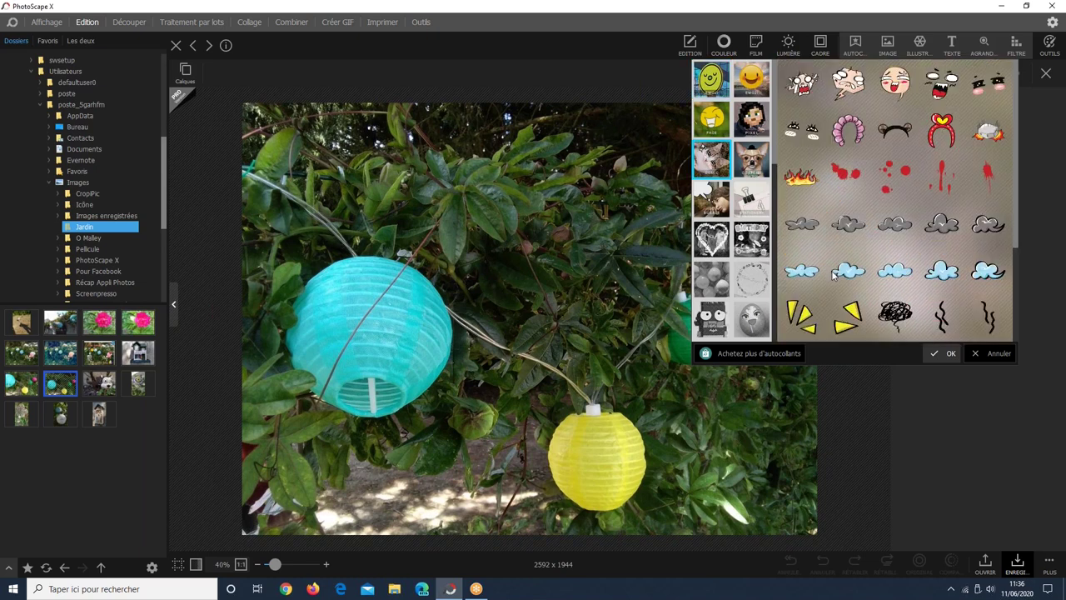
pyautogui.scroll(-3, 833, 273)
pyautogui.scroll(-2, 833, 304)
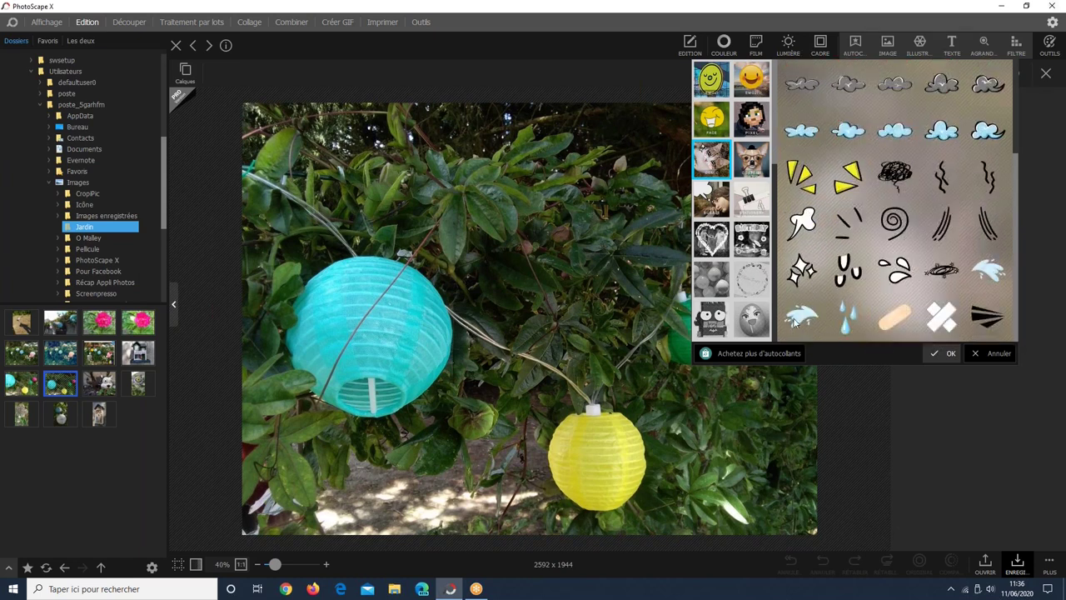
pyautogui.click(802, 317)
pyautogui.click(947, 353)
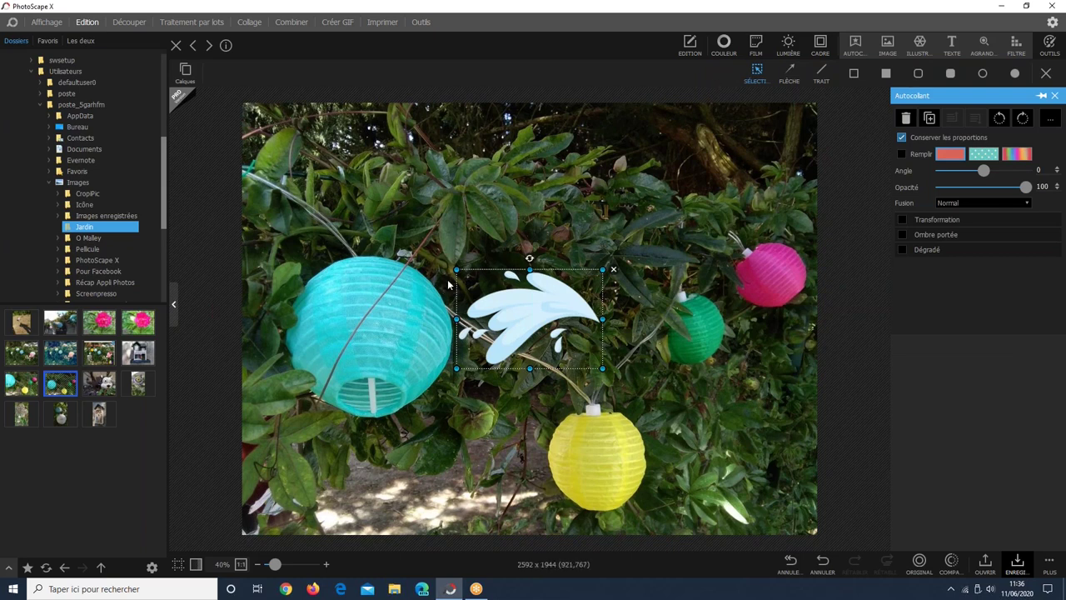
# Enlarge the splash sticker proportionally and move it slightly above the middle of the photo, between the teal and green lanterns.
pyautogui.moveTo(452, 268); pyautogui.dragTo(354, 198)
pyautogui.moveTo(413, 238); pyautogui.dragTo(433, 253)
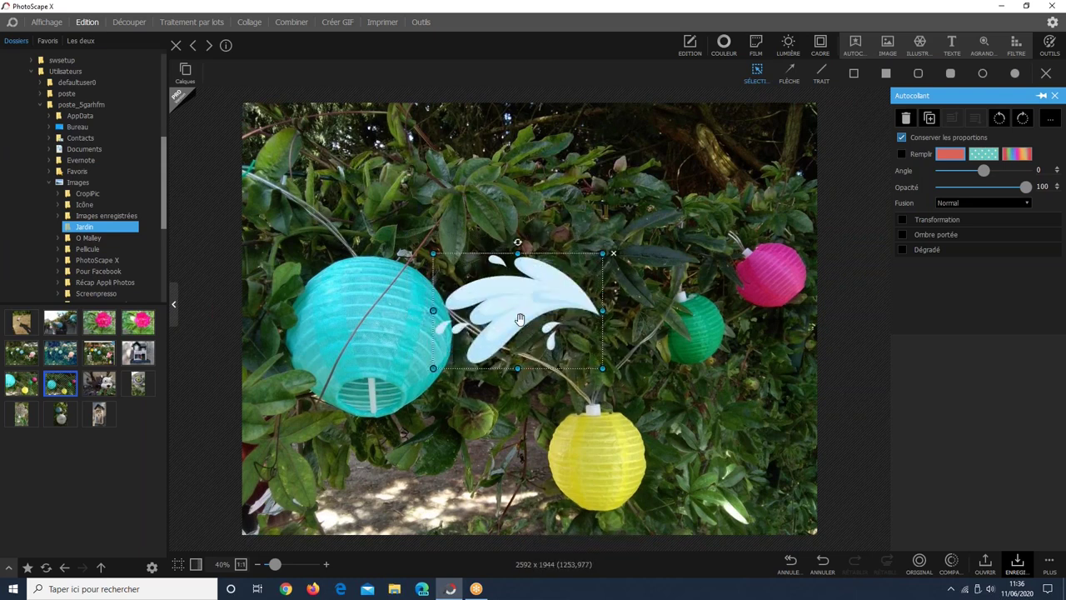
pyautogui.moveTo(521, 321); pyautogui.dragTo(640, 202)
pyautogui.moveTo(593, 238); pyautogui.dragTo(485, 323)
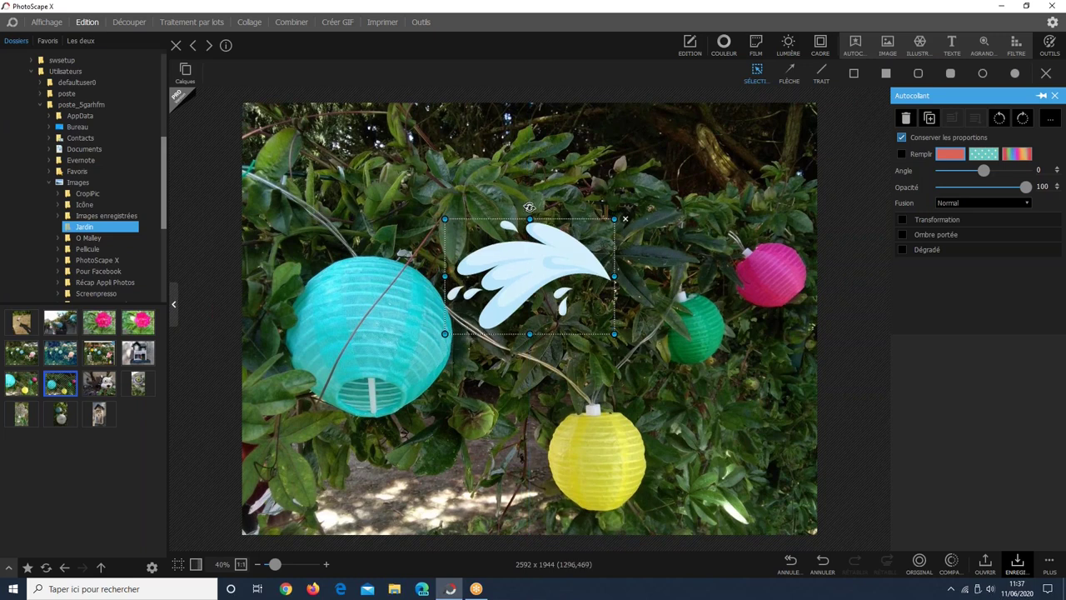
# Try out the sticker's rotation and opacity, return them to 0 and 100, and look through its blend modes, keeping Normal.
pyautogui.moveTo(547, 219)
pyautogui.mouseDown()
pyautogui.moveTo(484, 214)
pyautogui.moveTo(546, 223)
pyautogui.moveTo(543, 212)
pyautogui.moveTo(529, 217)
pyautogui.mouseUp()
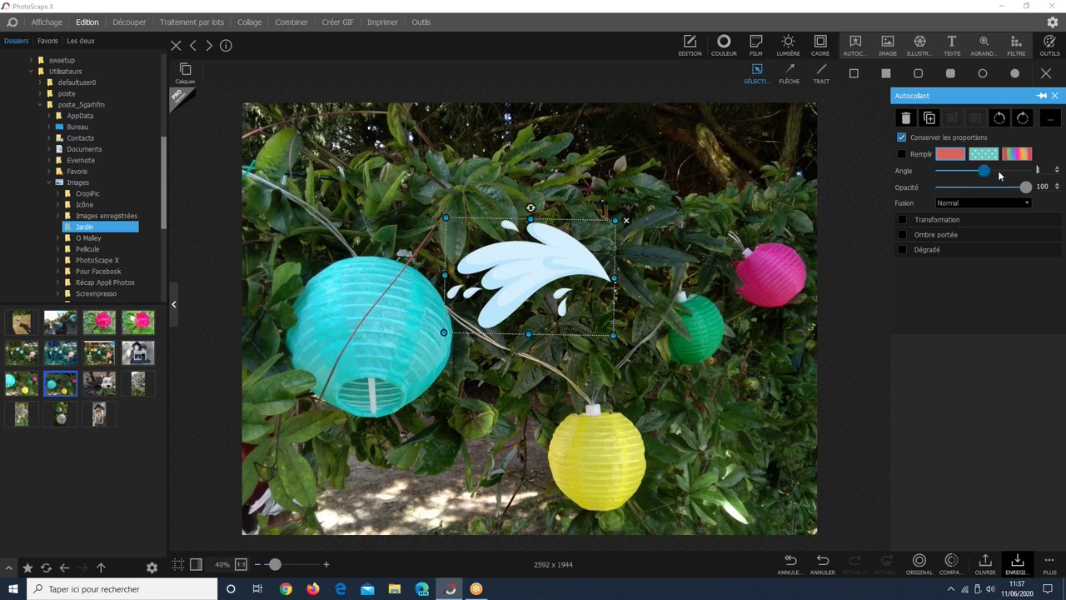
pyautogui.moveTo(998, 170); pyautogui.dragTo(1027, 188)
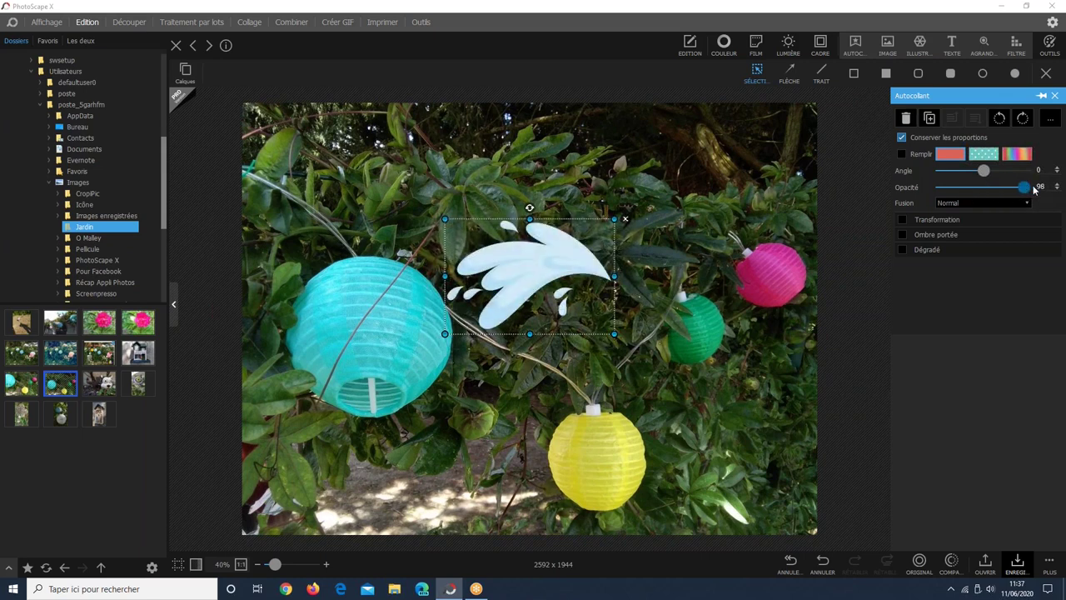
pyautogui.click(1024, 203)
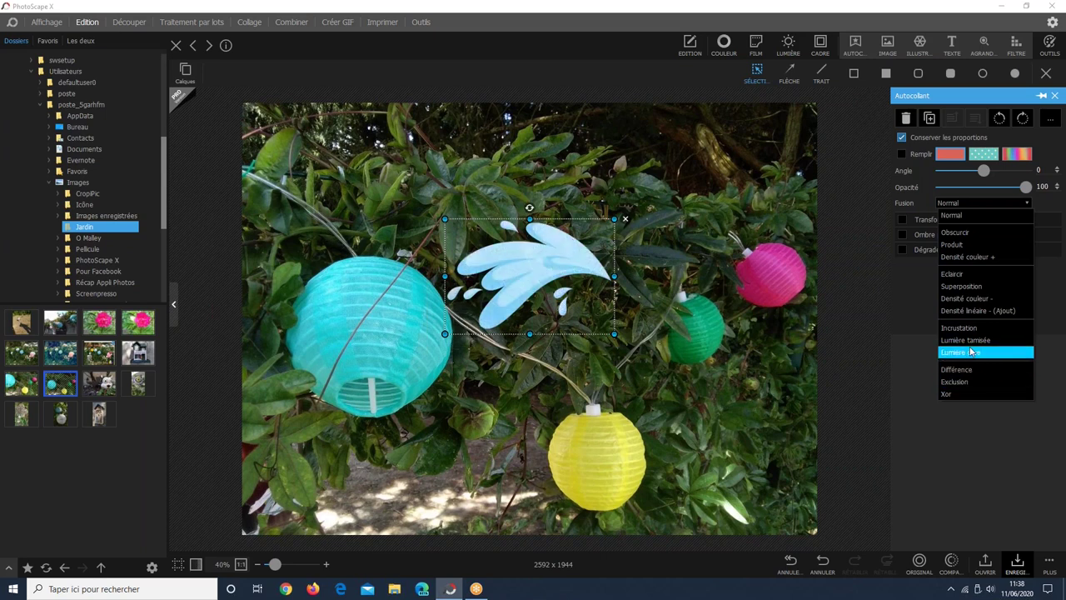
pyautogui.click(954, 484)
# Enable the splash sticker's transformation and try distorting it by pulling its upper-left and lower-right corners inward.
pyautogui.click(924, 222)
pyautogui.click(901, 220)
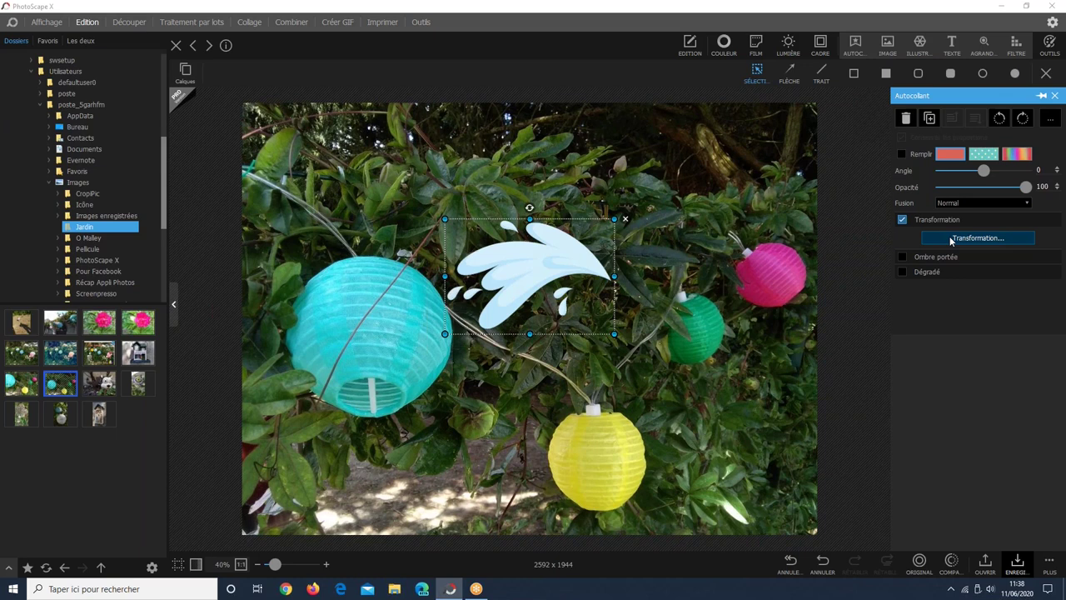
pyautogui.click(966, 238)
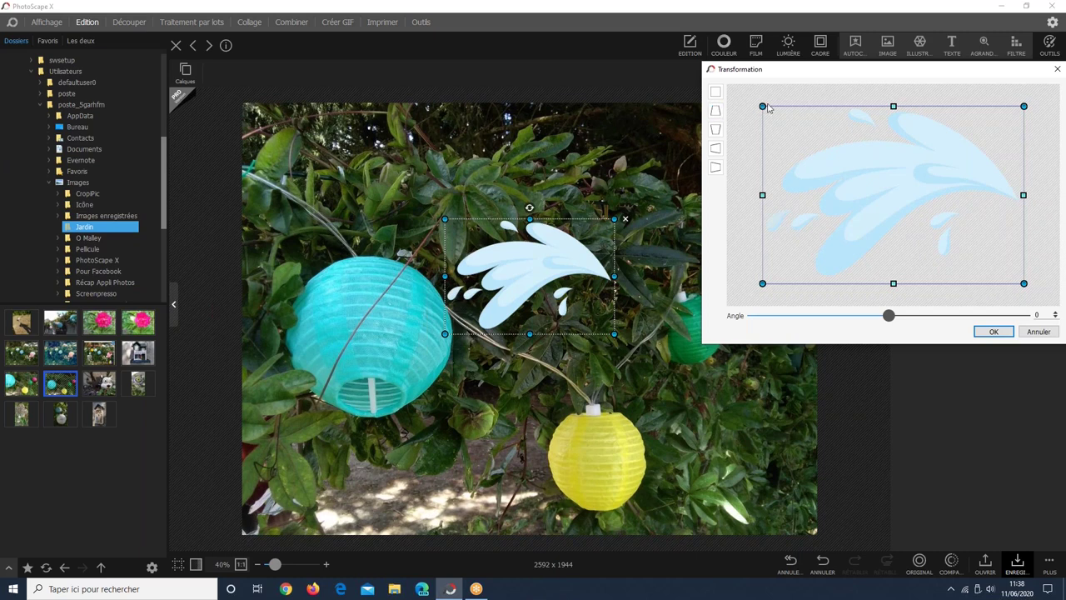
pyautogui.moveTo(763, 106); pyautogui.dragTo(833, 163)
pyautogui.moveTo(1024, 283); pyautogui.dragTo(962, 256)
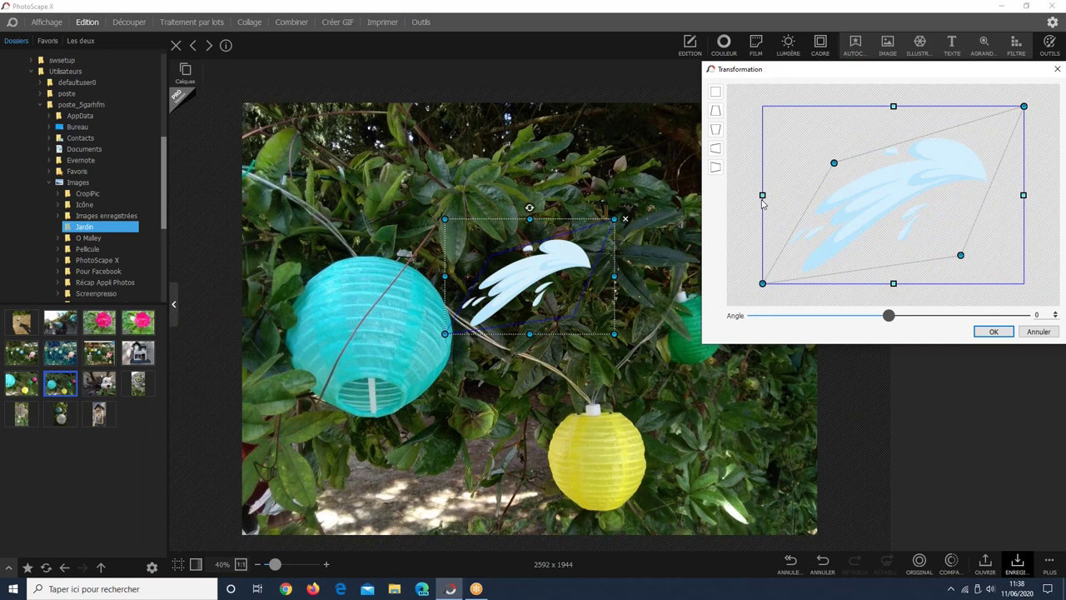
pyautogui.moveTo(743, 199); pyautogui.dragTo(787, 203)
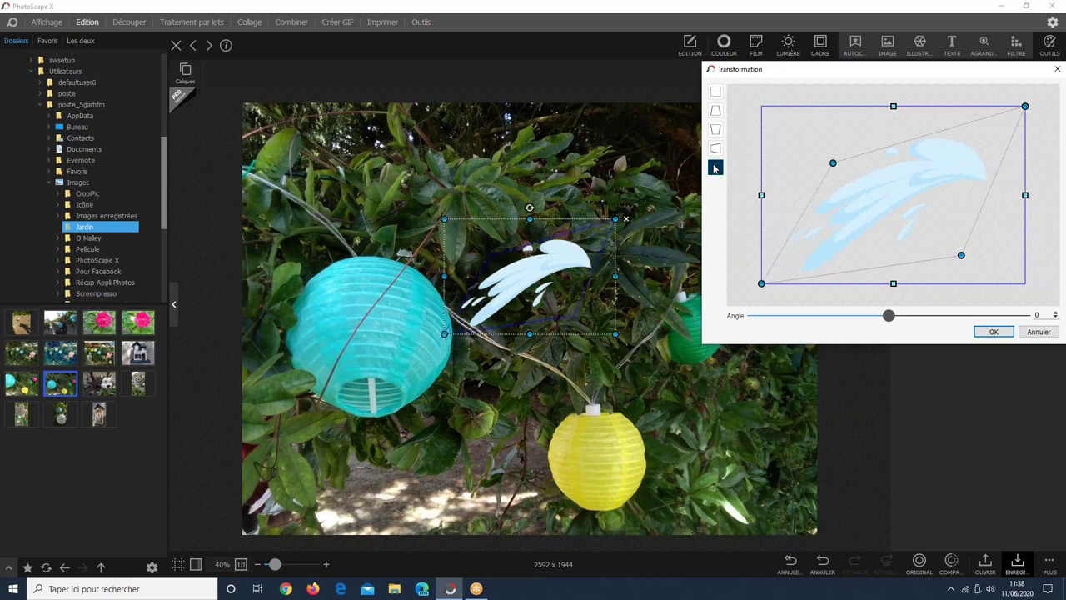
# Try the perspective preset that narrows the sticker's right side, pinch its two right corners closer together, and cancel the transformation.
pyautogui.click(714, 168)
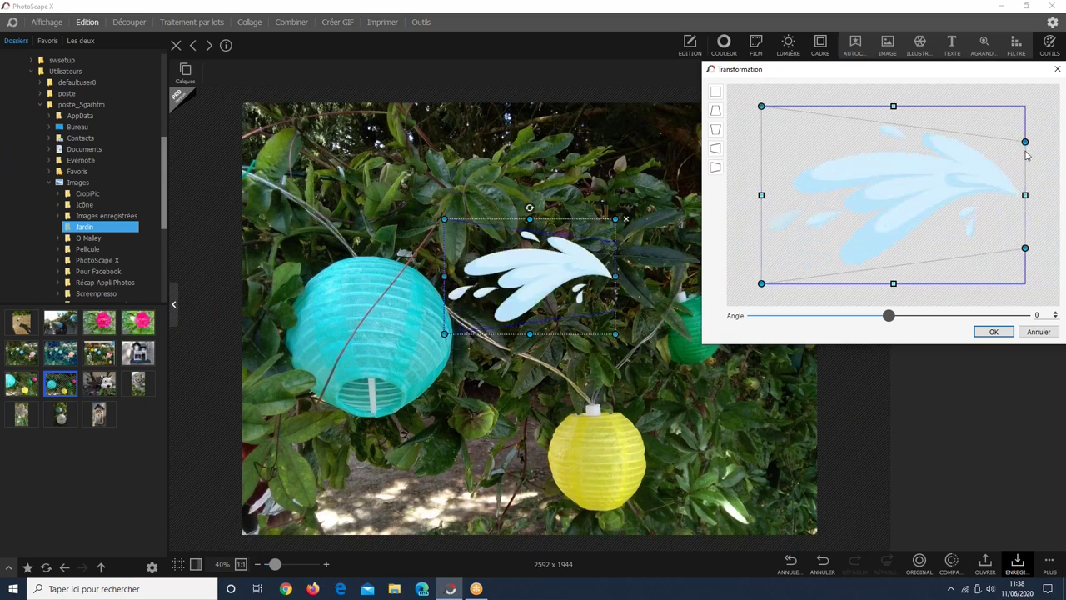
pyautogui.moveTo(1025, 143); pyautogui.dragTo(1025, 186)
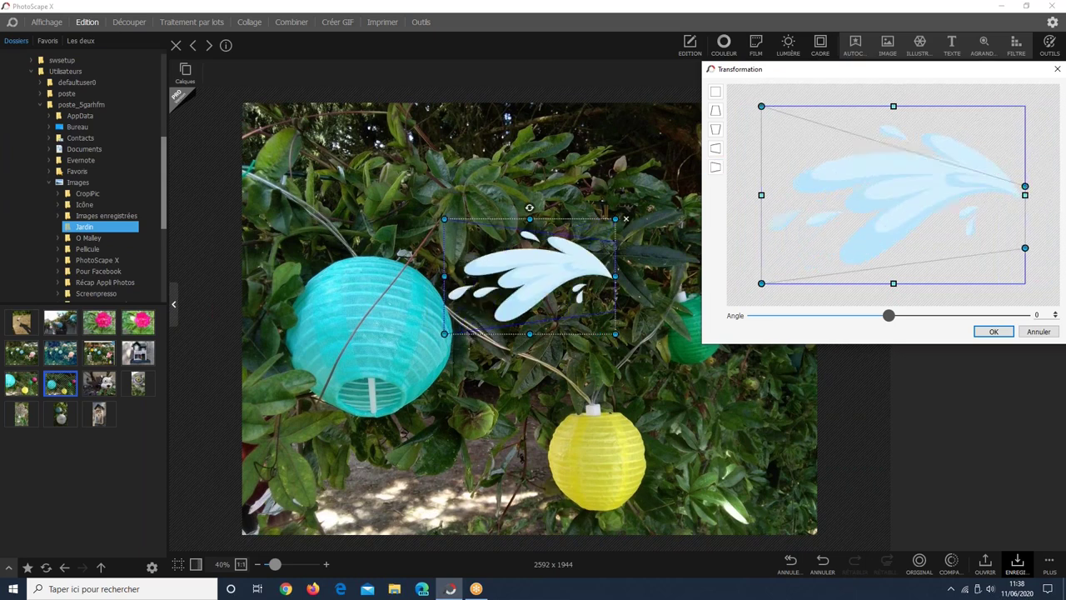
pyautogui.moveTo(1025, 247); pyautogui.dragTo(1024, 198)
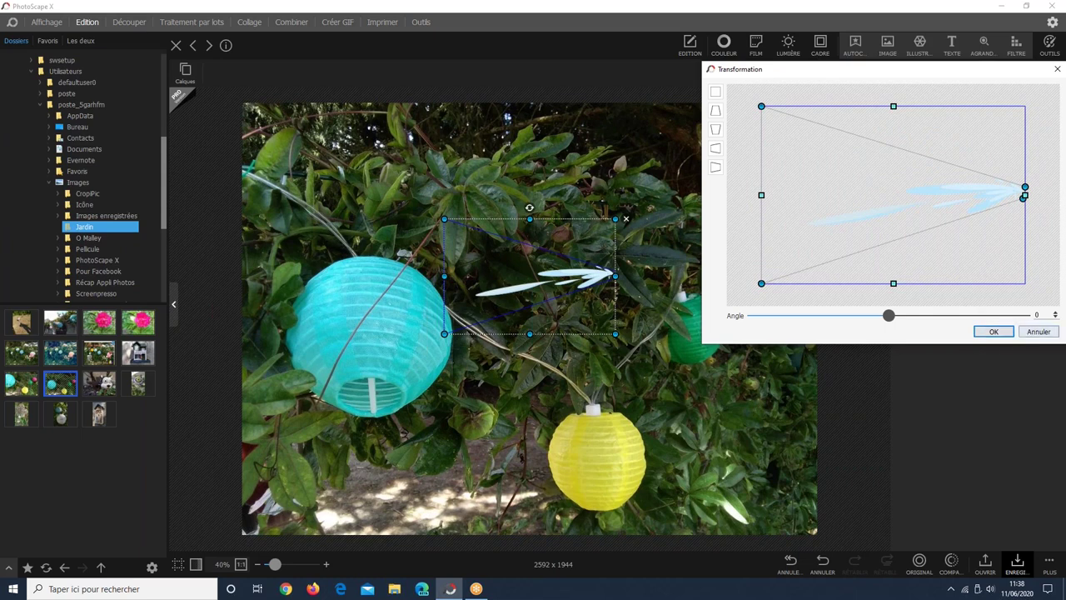
pyautogui.click(1031, 338)
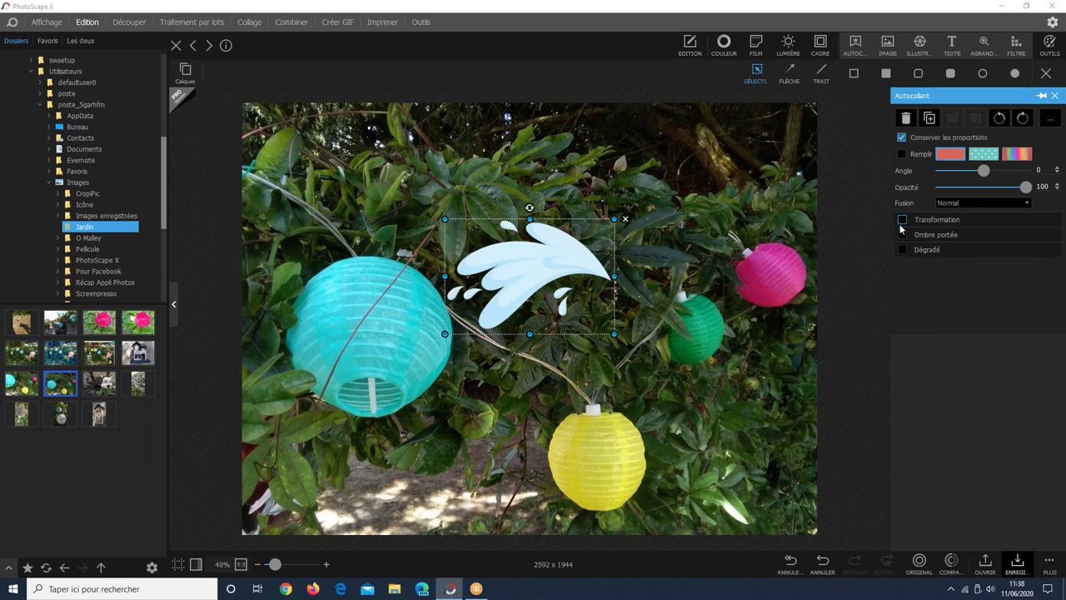
# Try a yellow drop shadow on the sticker with distance 28, blur 33 and angle 63, and turn it off.
pyautogui.click(905, 235)
pyautogui.click(904, 236)
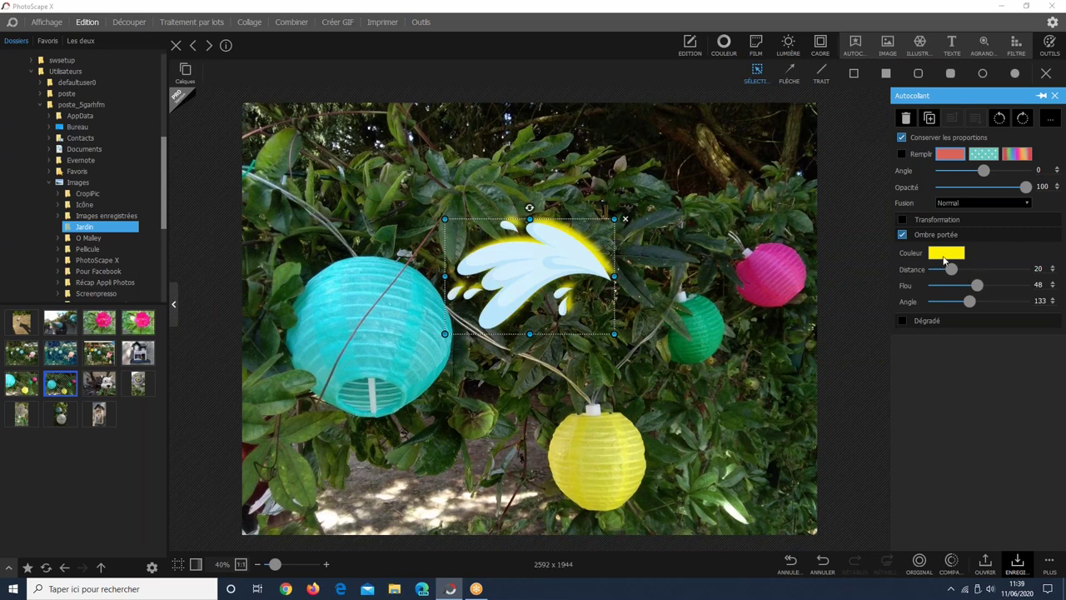
pyautogui.click(696, 220)
pyautogui.click(533, 267)
pyautogui.moveTo(983, 271); pyautogui.dragTo(953, 284)
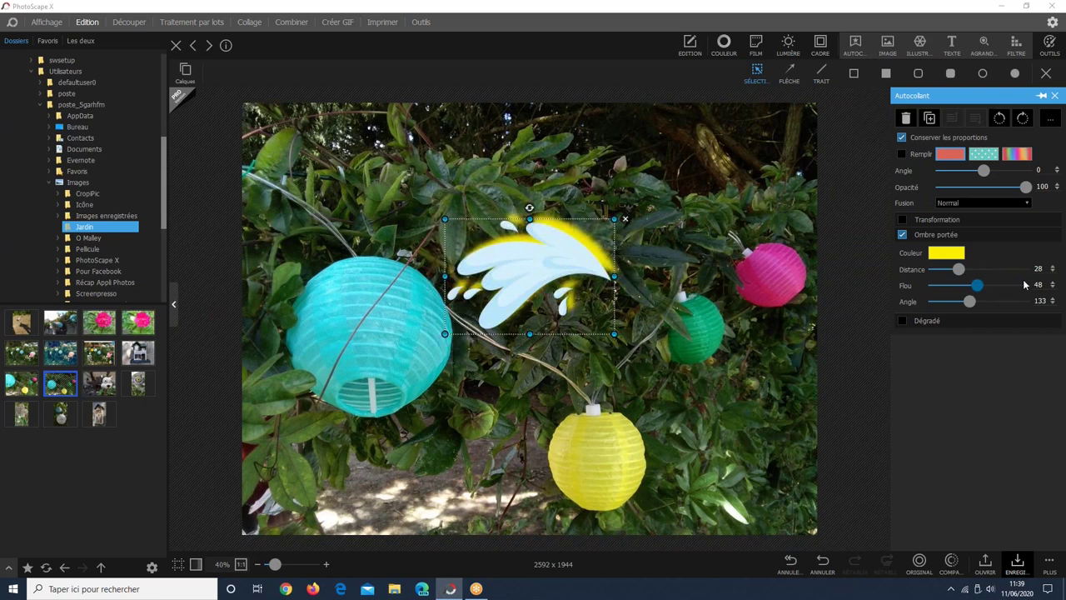
pyautogui.moveTo(1023, 281); pyautogui.dragTo(956, 302)
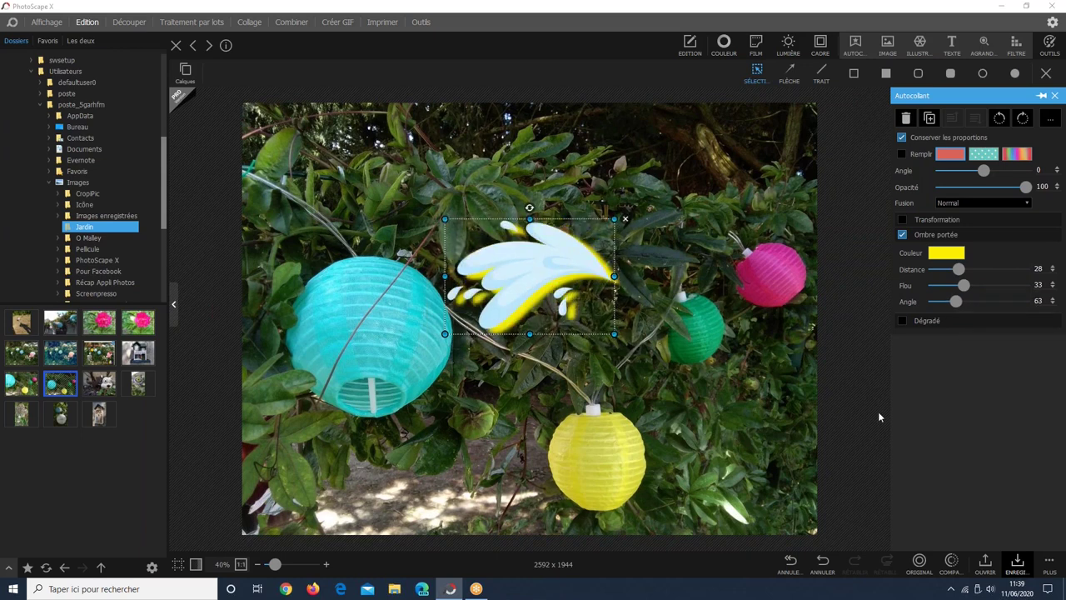
pyautogui.click(902, 235)
pyautogui.click(902, 234)
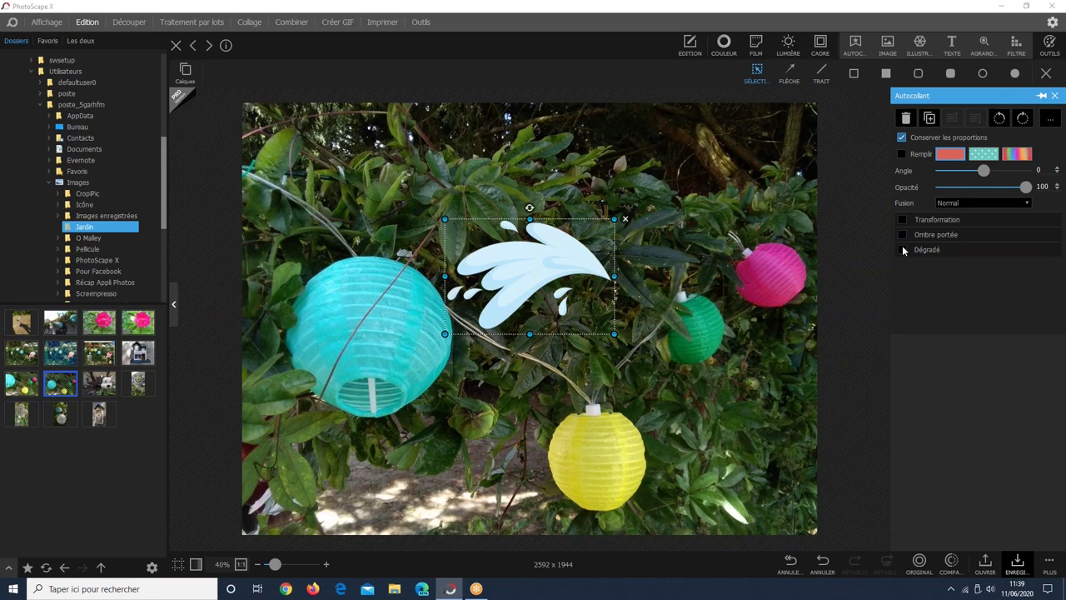
# Enable the sticker's gradient and recolour the splash with a pastel rainbow multicolour preset.
pyautogui.click(902, 249)
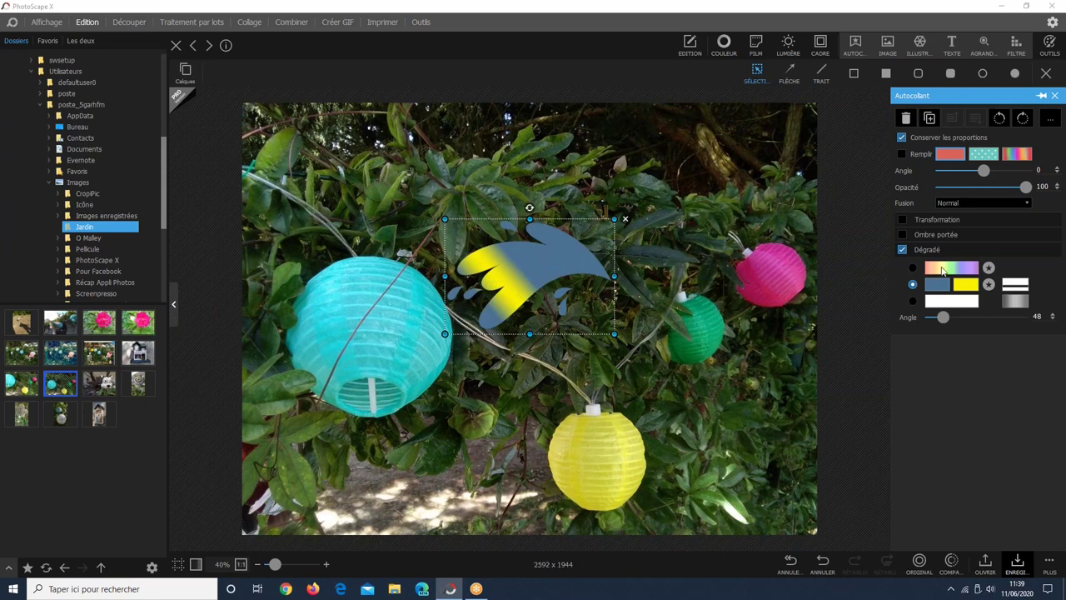
pyautogui.click(912, 269)
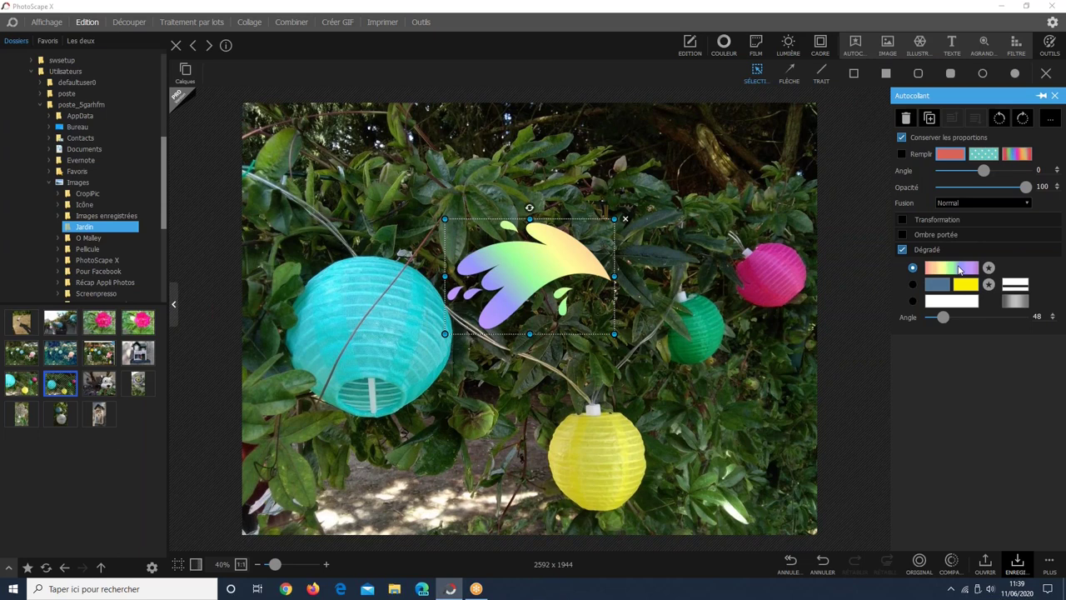
pyautogui.click(960, 270)
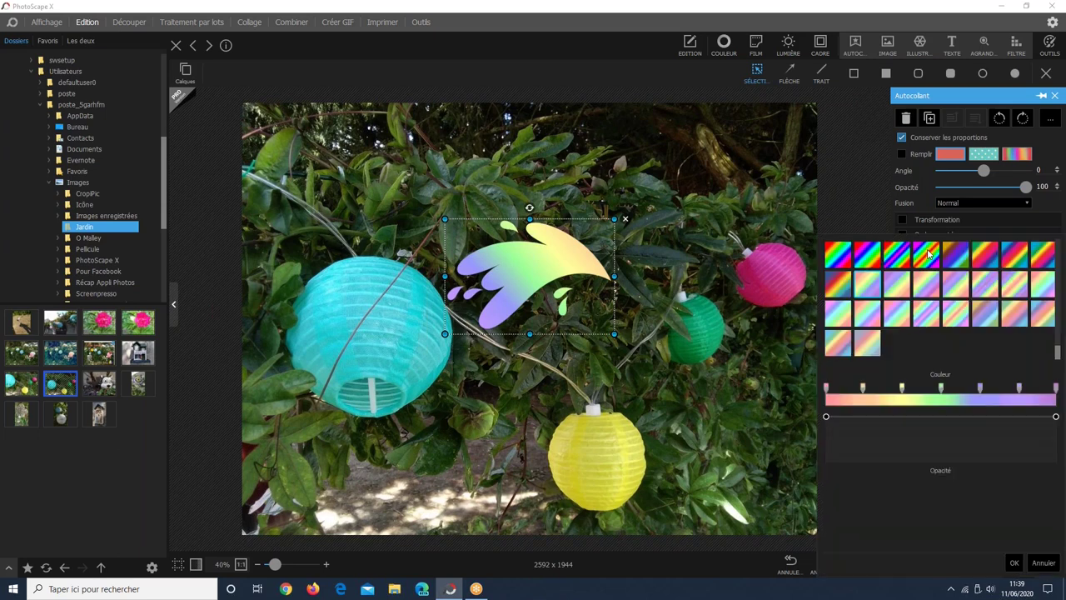
pyautogui.click(927, 255)
pyautogui.click(964, 254)
pyautogui.click(867, 283)
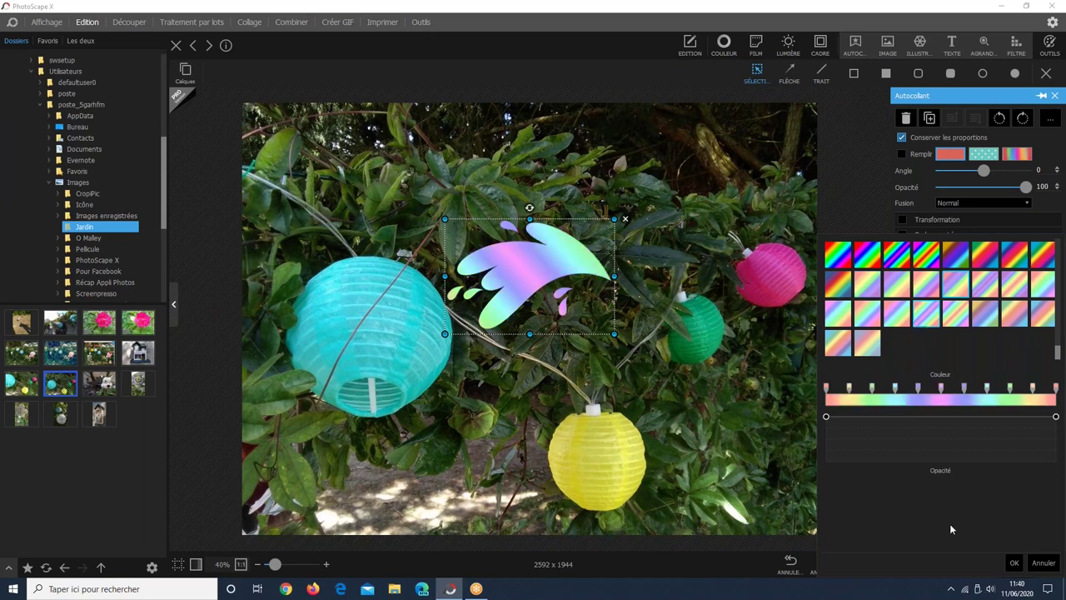
pyautogui.click(1015, 562)
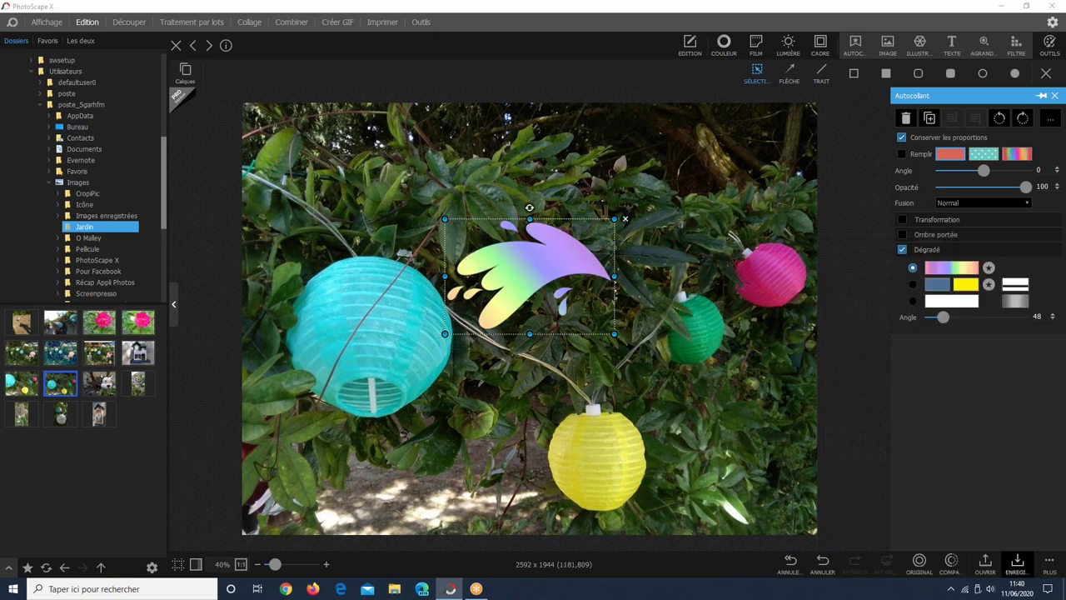
# Switch the sticker to the two-colour gradient, with coral as the first colour and dark maroon #ff3f1d26 as the second.
pyautogui.click(913, 285)
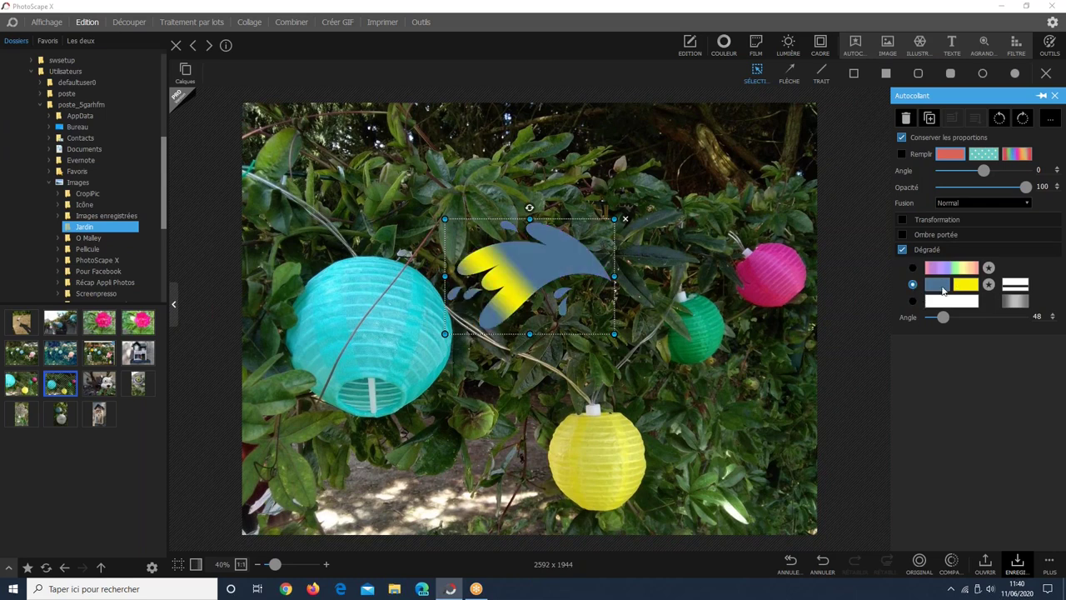
pyautogui.click(937, 284)
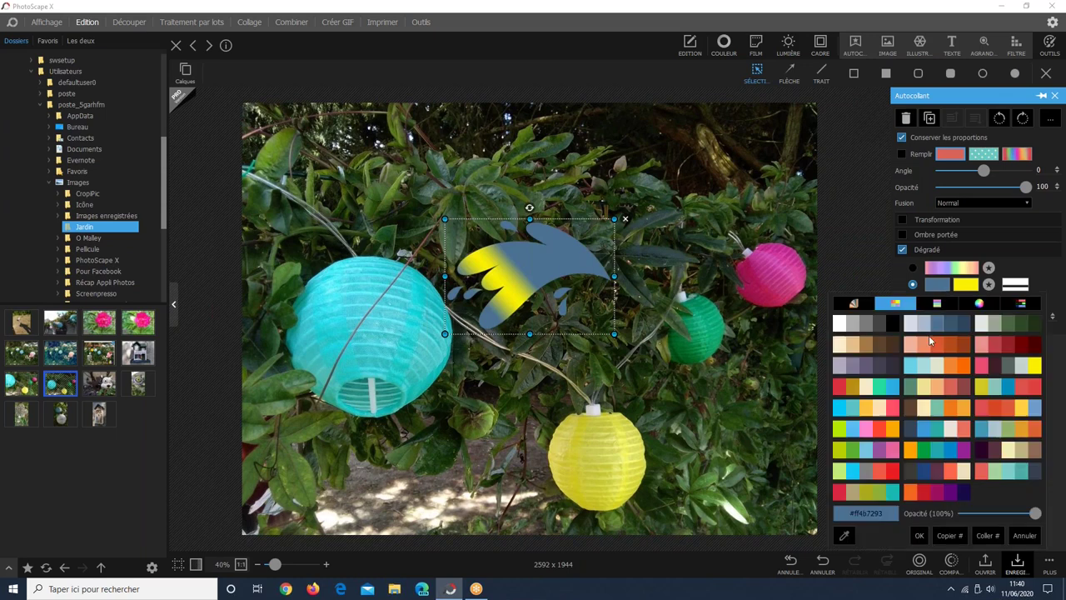
pyautogui.click(969, 287)
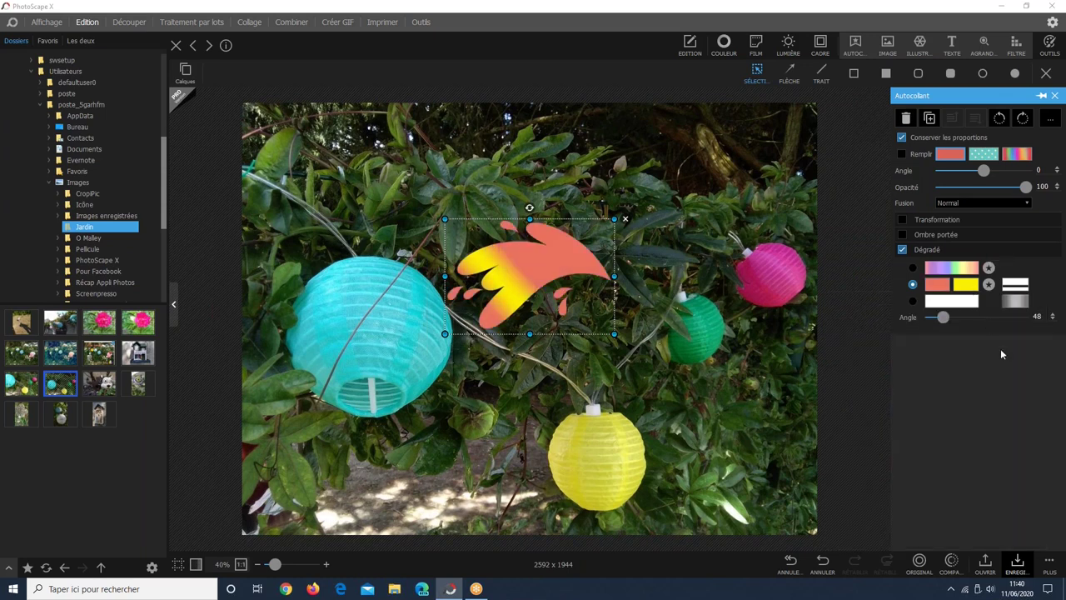
pyautogui.click(966, 284)
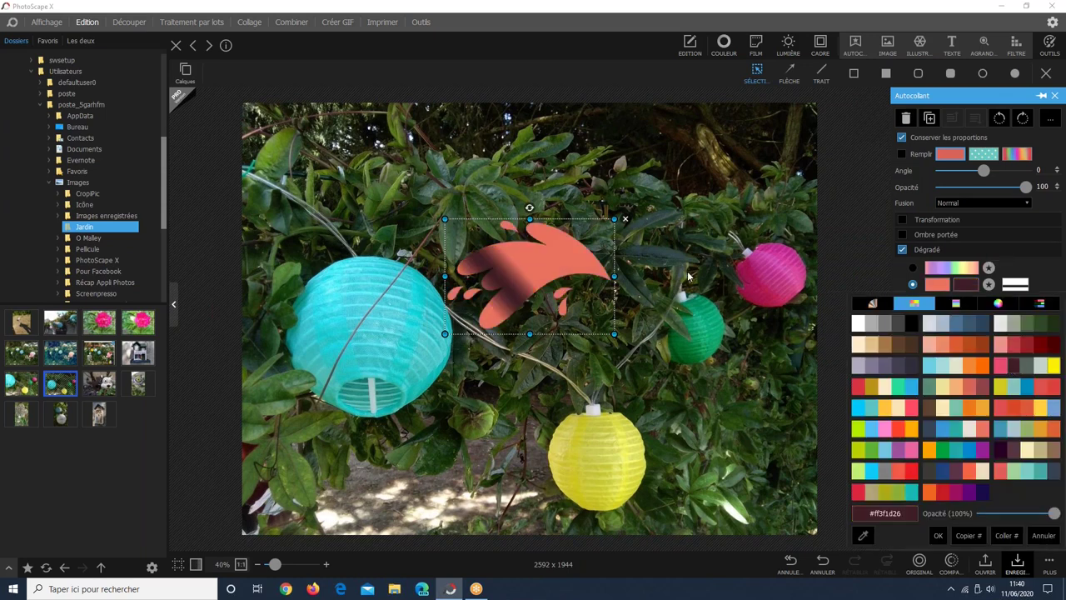
pyautogui.click(882, 492)
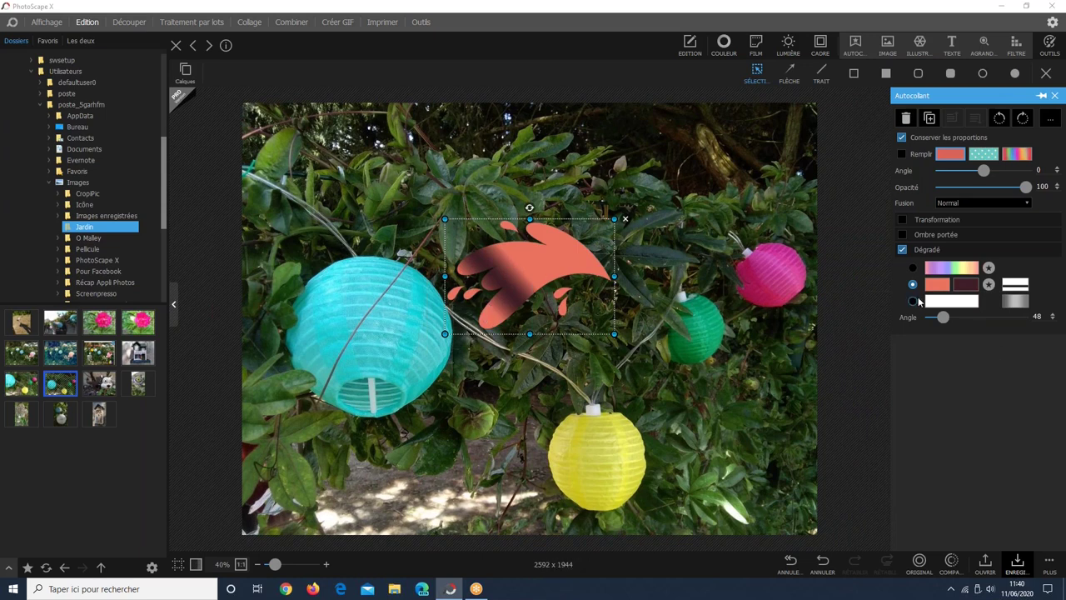
# Try the sticker's single-colour shaded gradient in orange with the angle set to 54, and turn the gradient off.
pyautogui.click(914, 301)
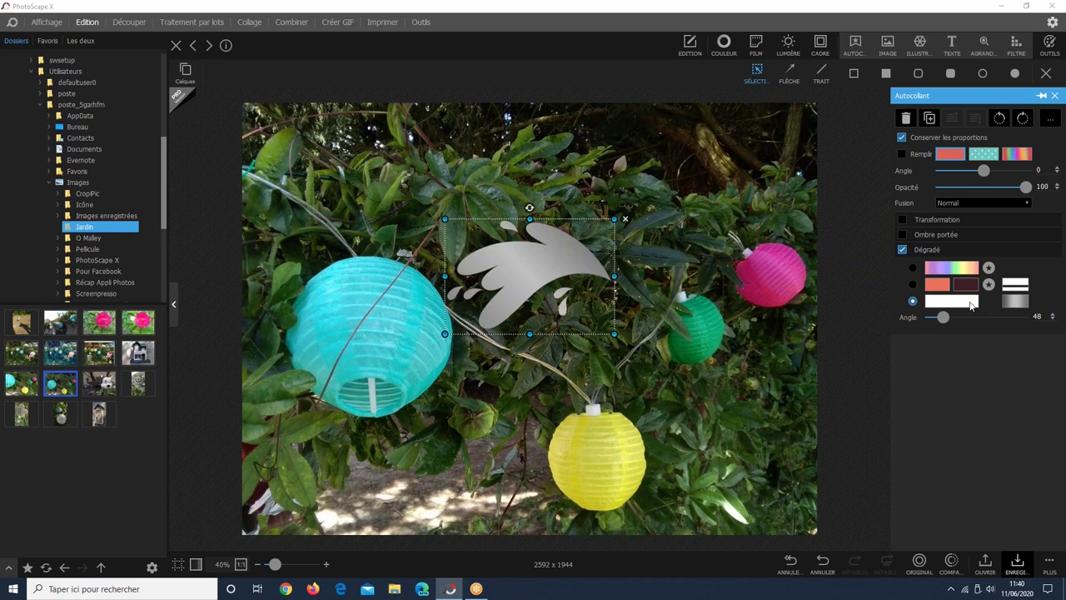
pyautogui.click(951, 300)
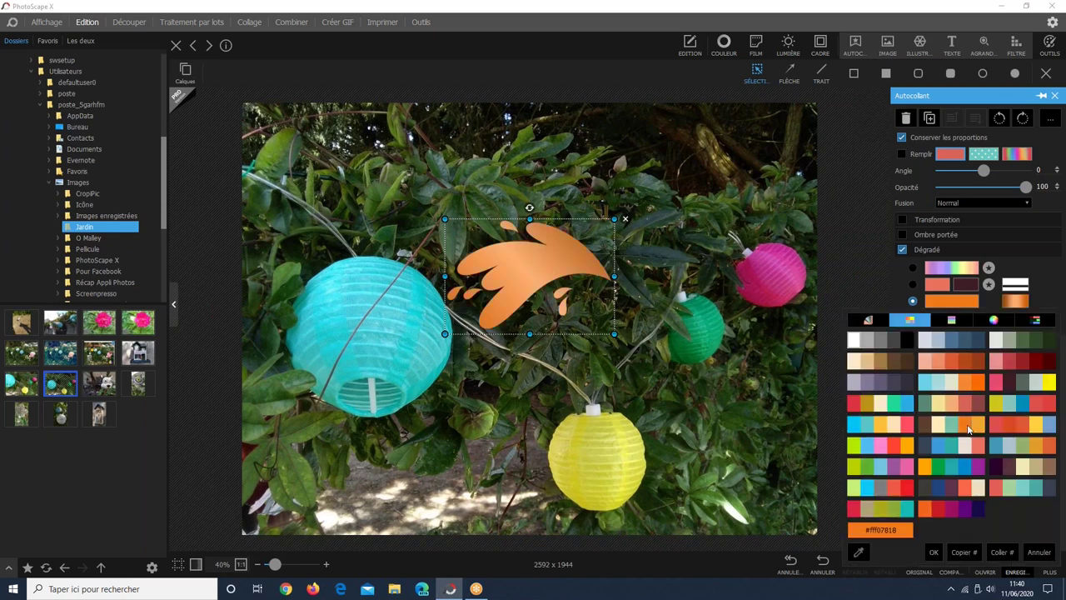
pyautogui.click(883, 365)
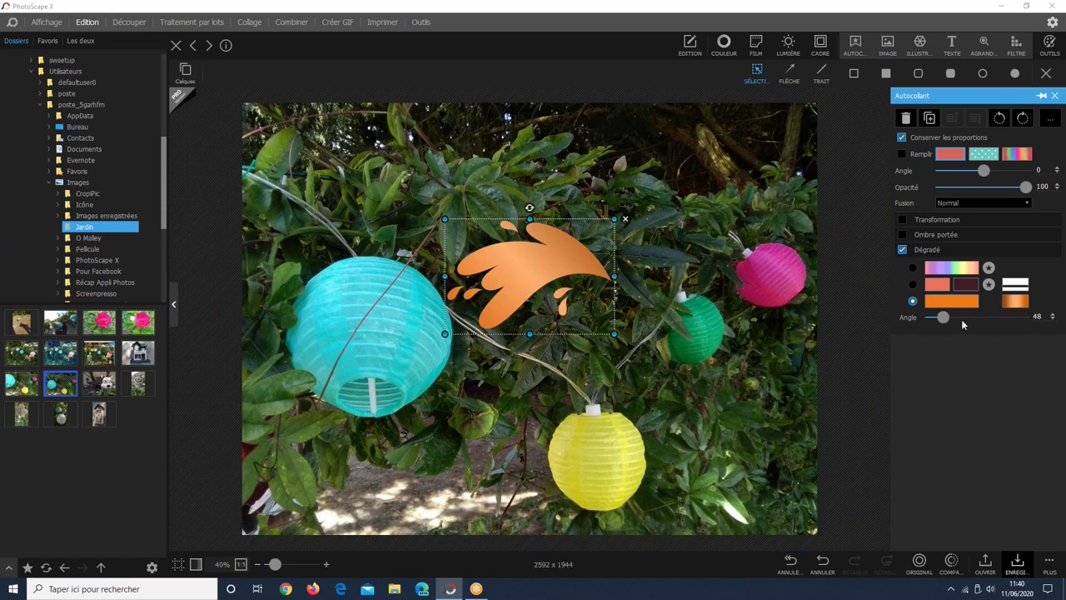
pyautogui.scroll(-3, 956, 315)
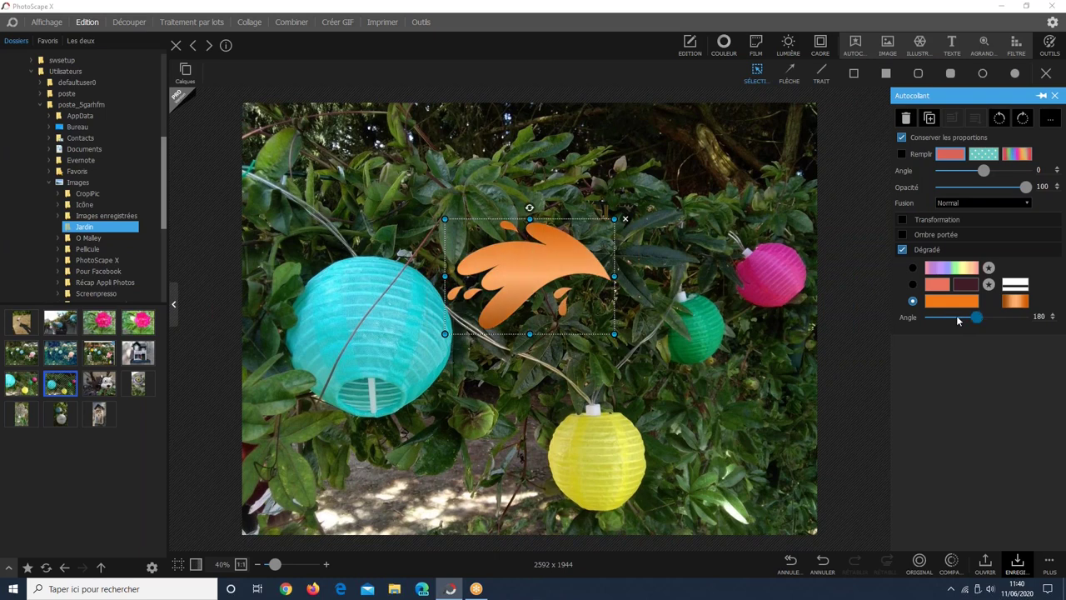
pyautogui.scroll(9, 961, 320)
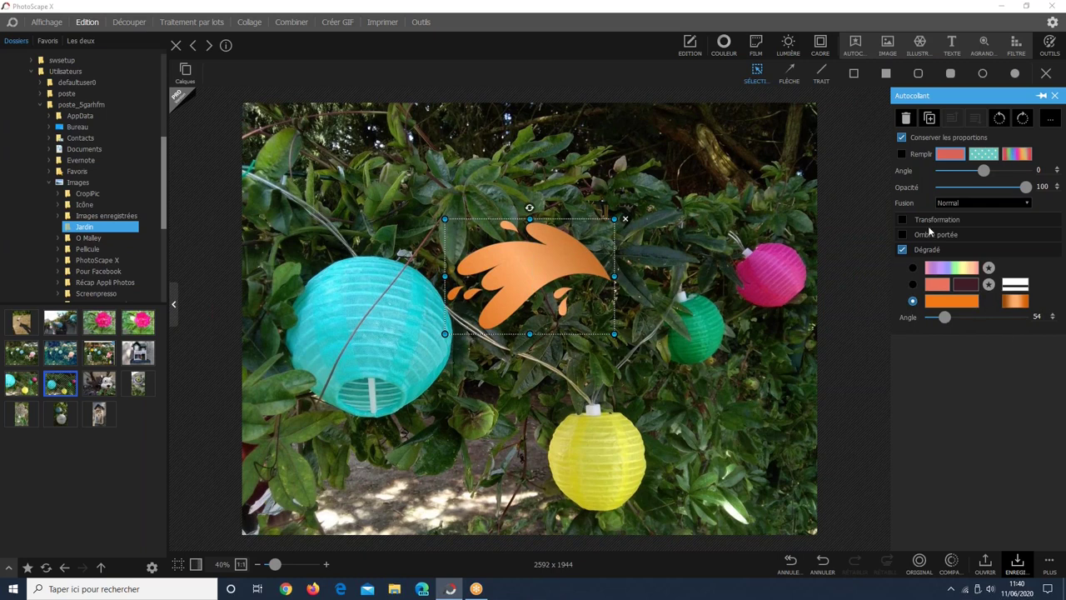
pyautogui.click(902, 249)
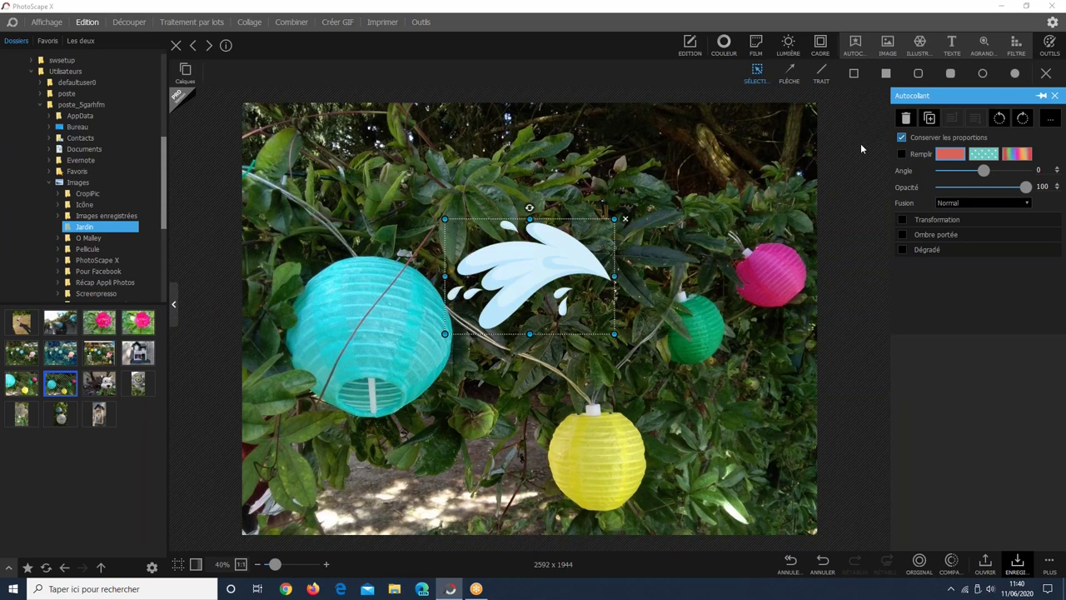
# Try solid colour fills on the splash sticker, ending with blue.
pyautogui.click(950, 154)
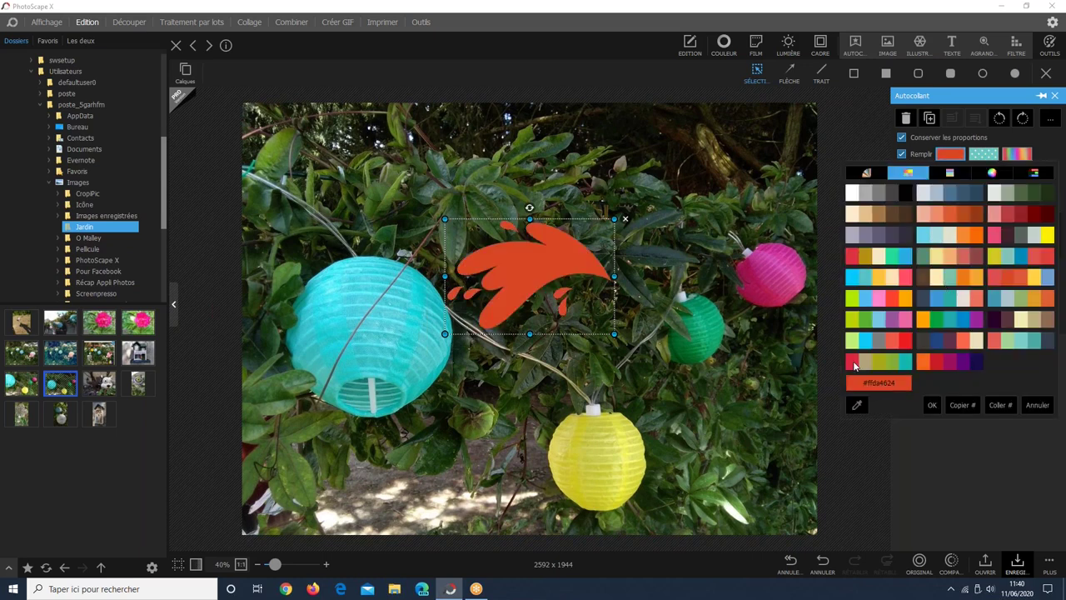
pyautogui.click(943, 457)
pyautogui.click(901, 154)
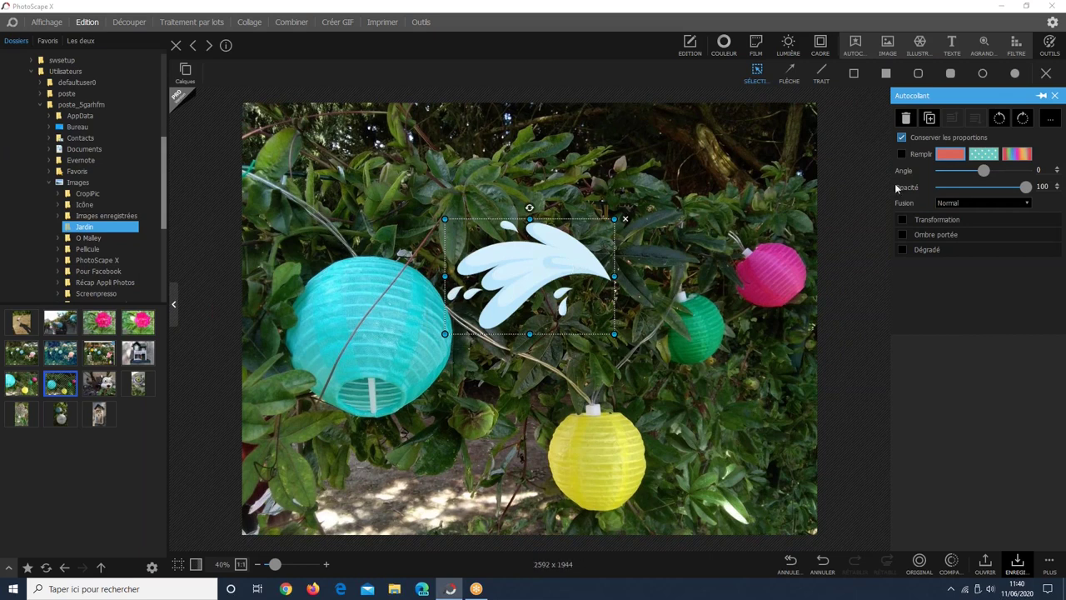
pyautogui.click(950, 152)
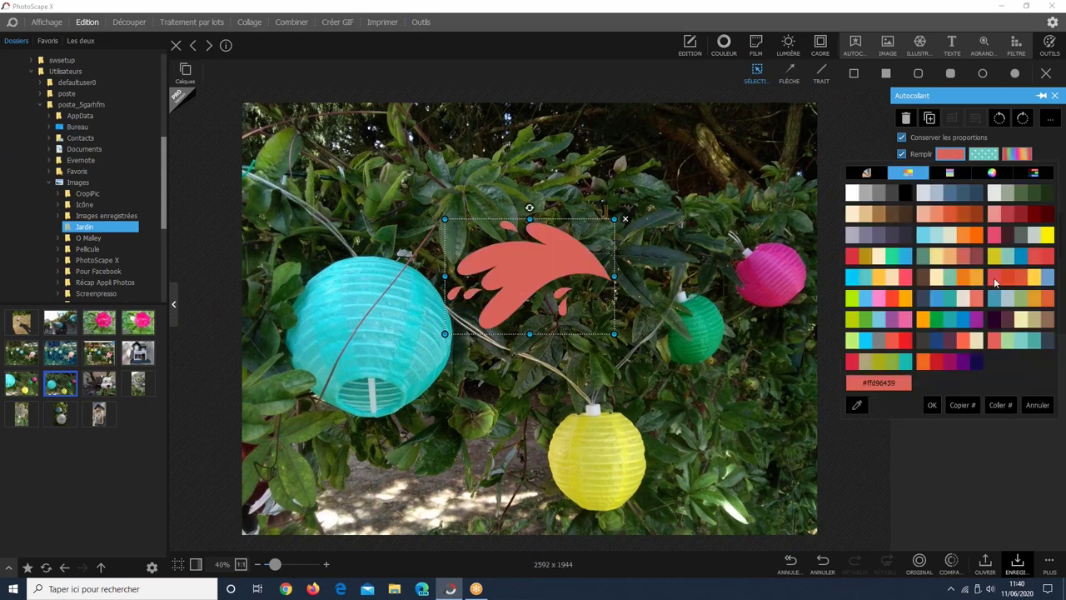
pyautogui.click(995, 277)
pyautogui.click(1021, 258)
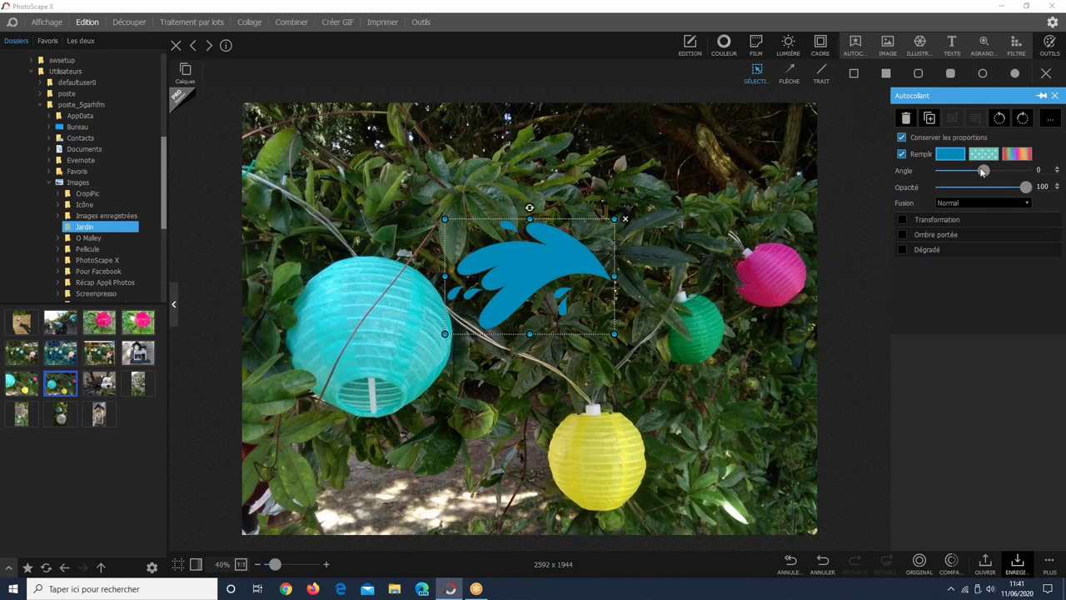
# Try a black dotted pattern fill and a multicolour image fill on the splash sticker, and turn the fill off.
pyautogui.click(984, 153)
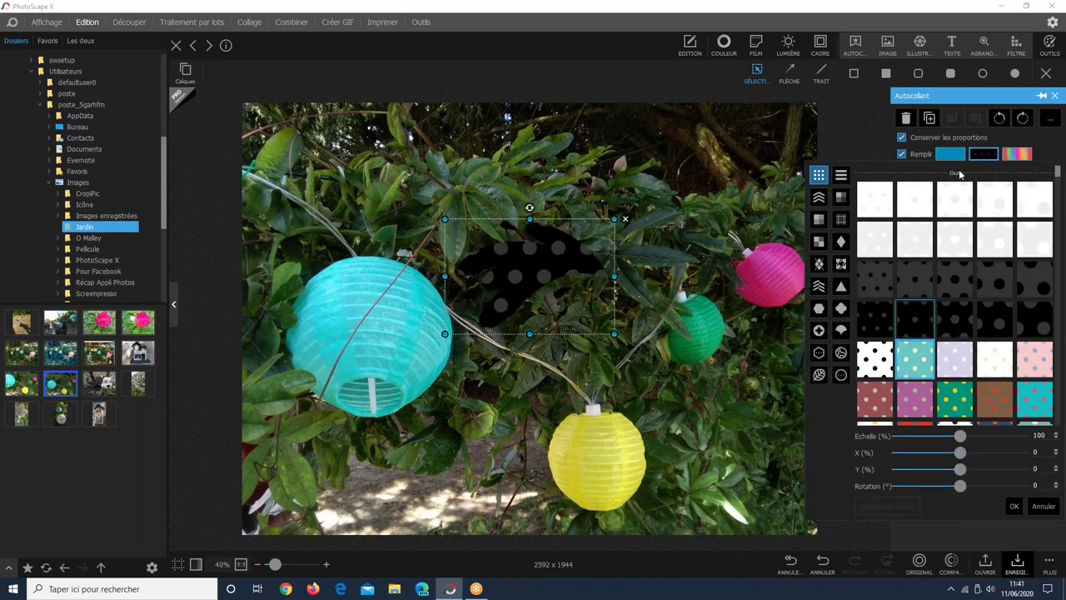
pyautogui.click(1016, 154)
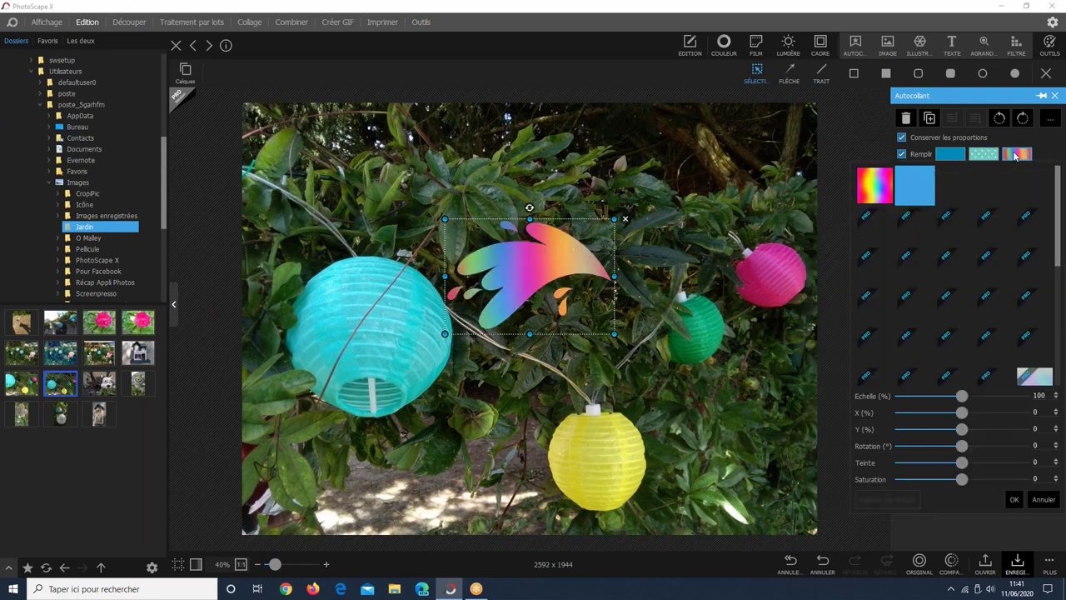
pyautogui.click(900, 155)
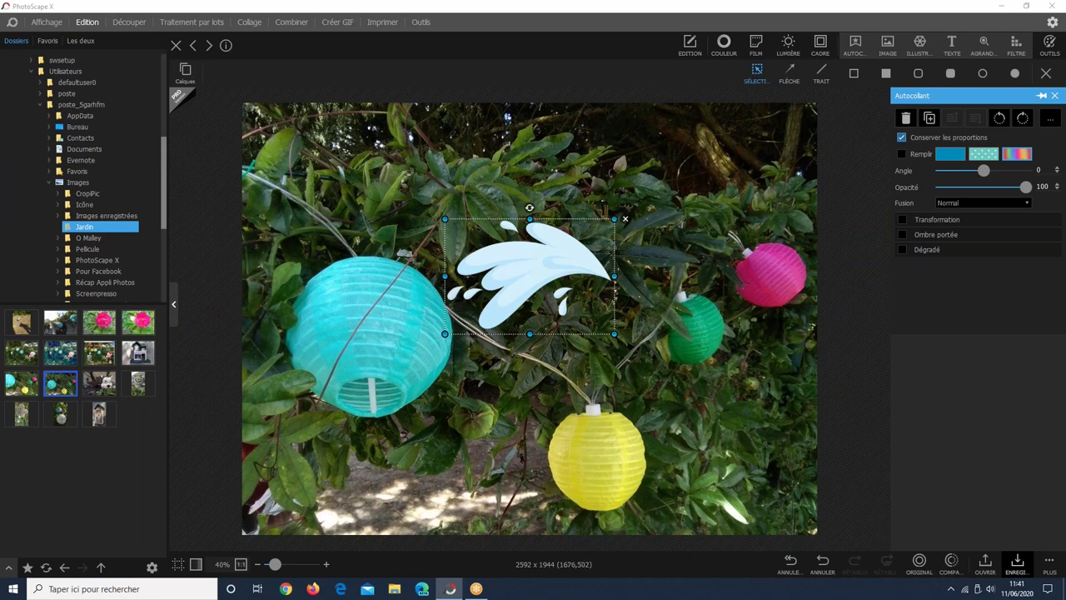
# Shrink the splash sticker slightly and delete it from the photo.
pyautogui.moveTo(598, 233); pyautogui.dragTo(581, 244)
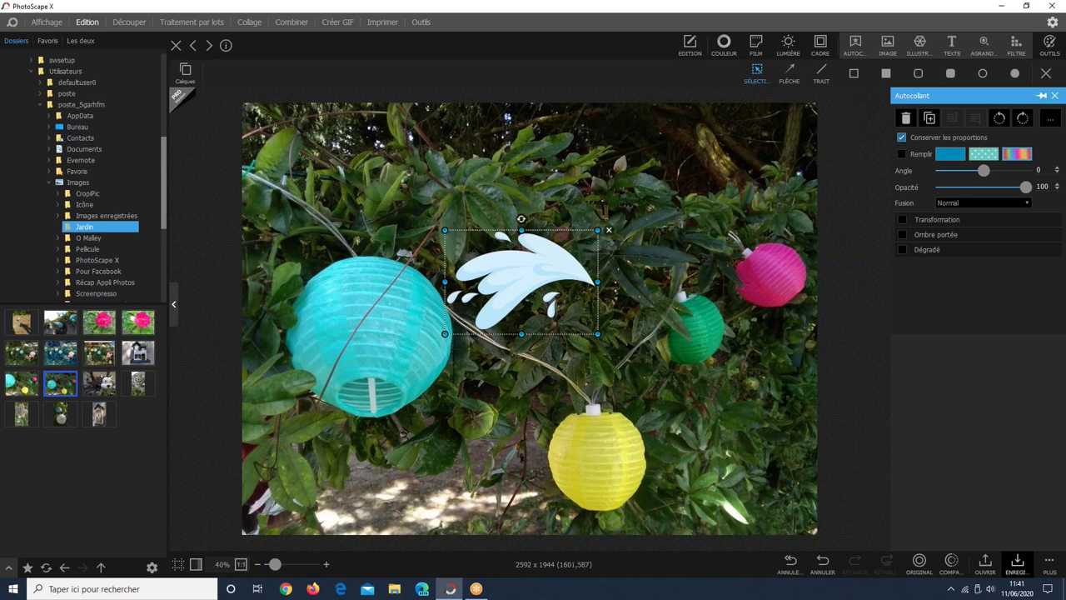
pyautogui.moveTo(609, 235)
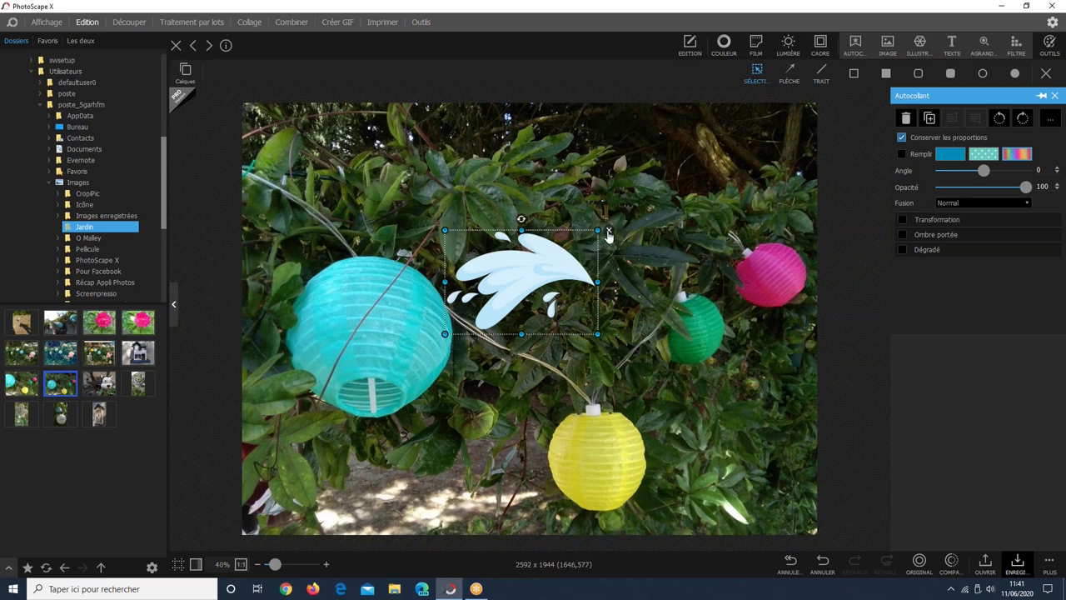
pyautogui.click(906, 119)
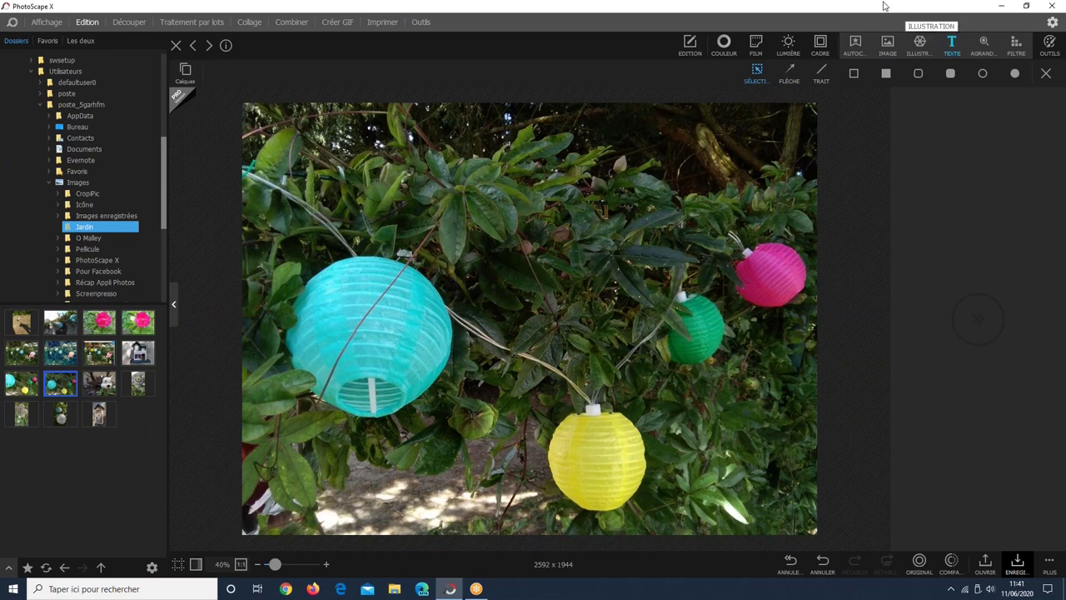
# Try inserting the passion flower photo "WhatsApp Image 2020-05-27 at 10.16.47" from Jardin, shrink it, move it above the yellow lantern, and delete it.
pyautogui.click(886, 50)
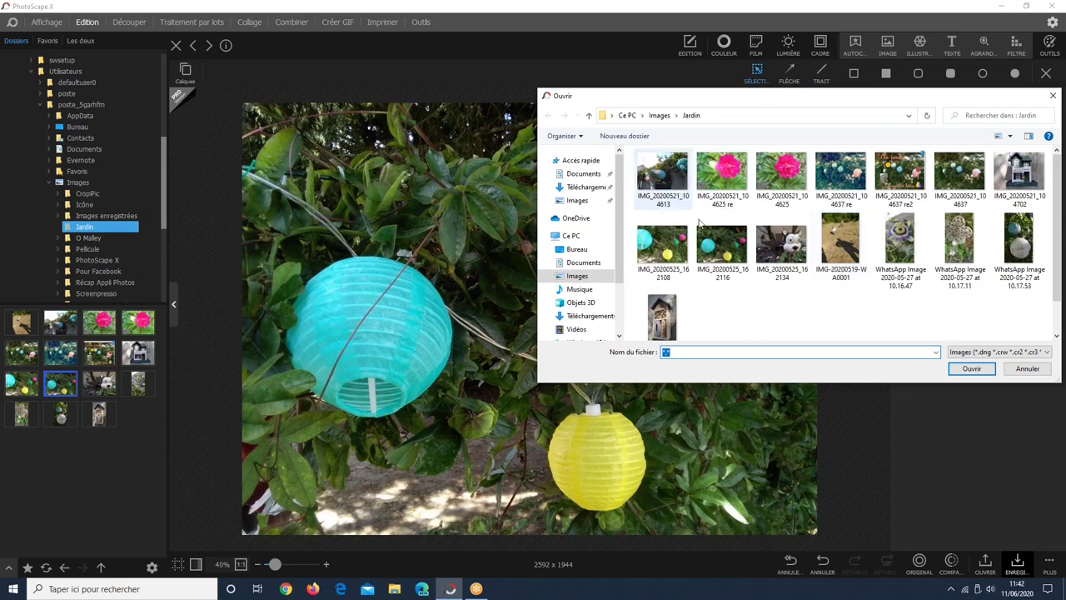
pyautogui.doubleClick(902, 242)
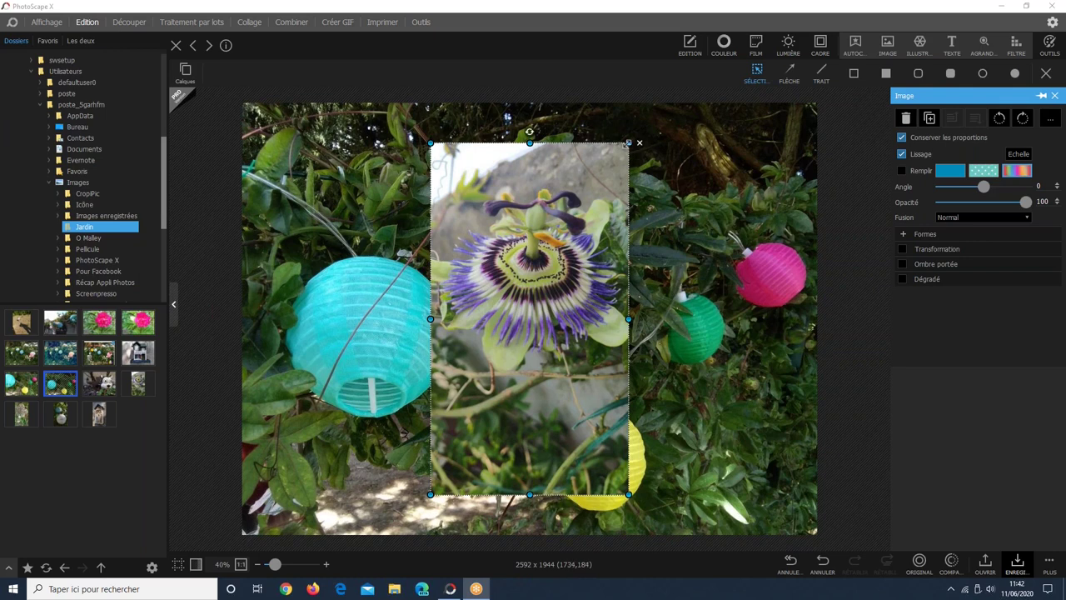
pyautogui.moveTo(629, 144); pyautogui.dragTo(500, 362)
pyautogui.moveTo(477, 397); pyautogui.dragTo(563, 234)
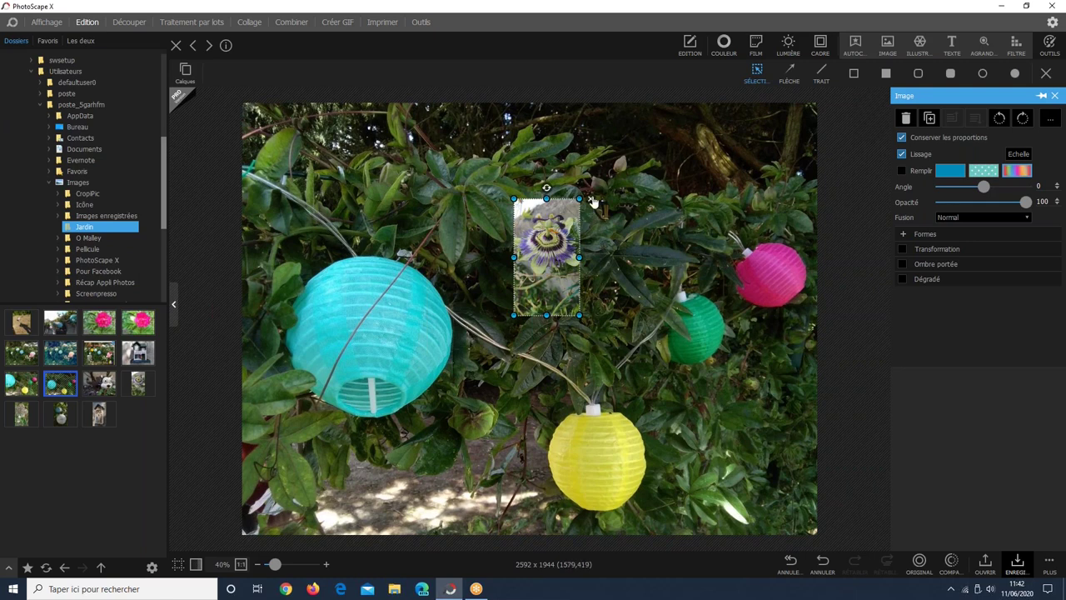
pyautogui.click(590, 198)
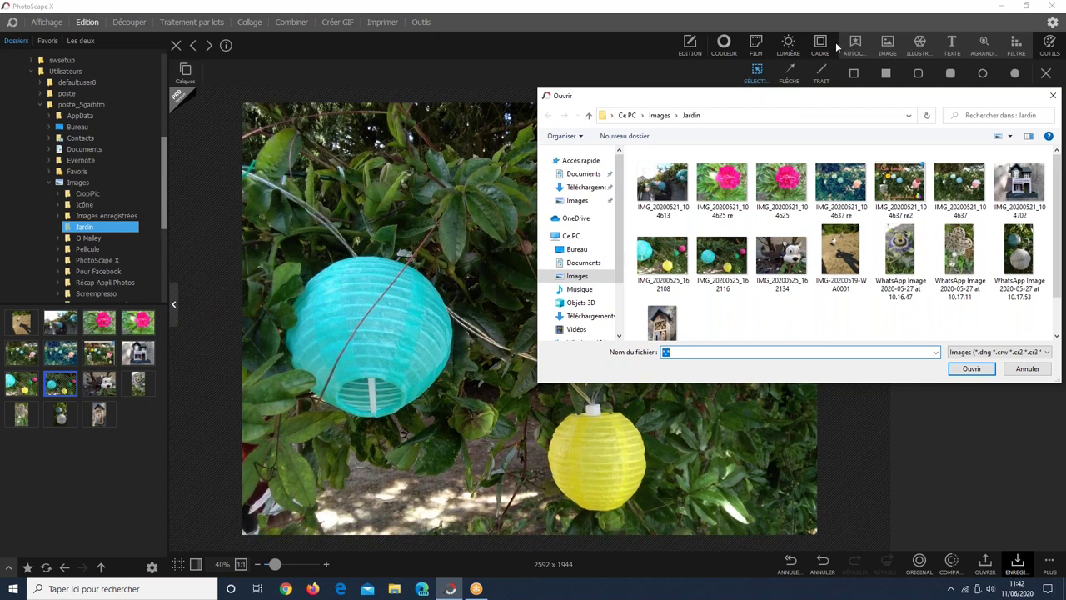
# Try inserting the "dog" image from Téléchargements, reposition it among the leaves above the yellow lantern, and delete it.
pyautogui.click(589, 317)
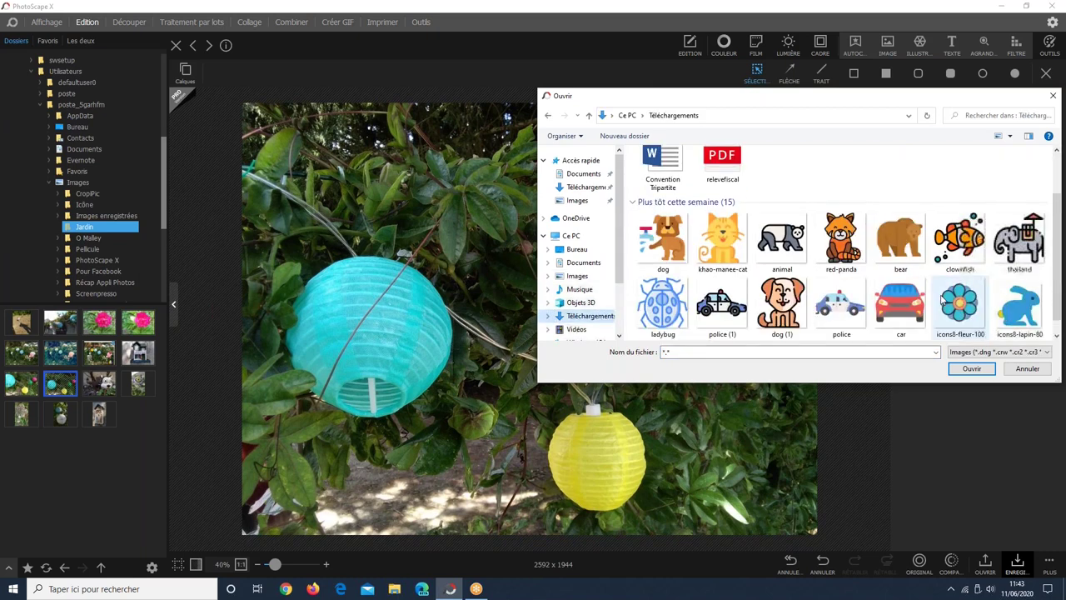
pyautogui.scroll(-2, 941, 300)
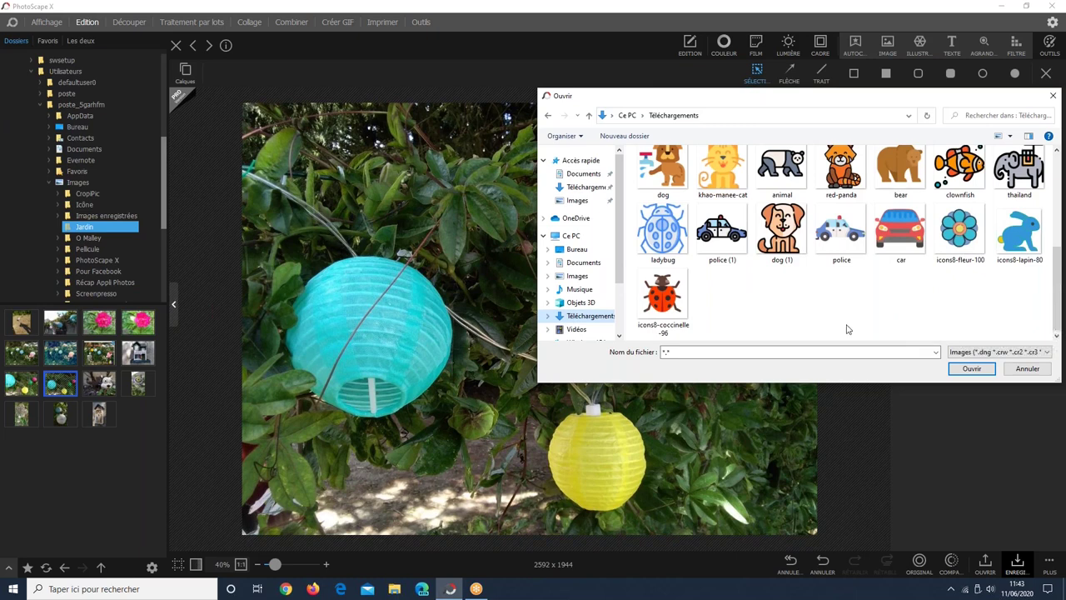
pyautogui.scroll(1, 848, 329)
pyautogui.doubleClick(665, 188)
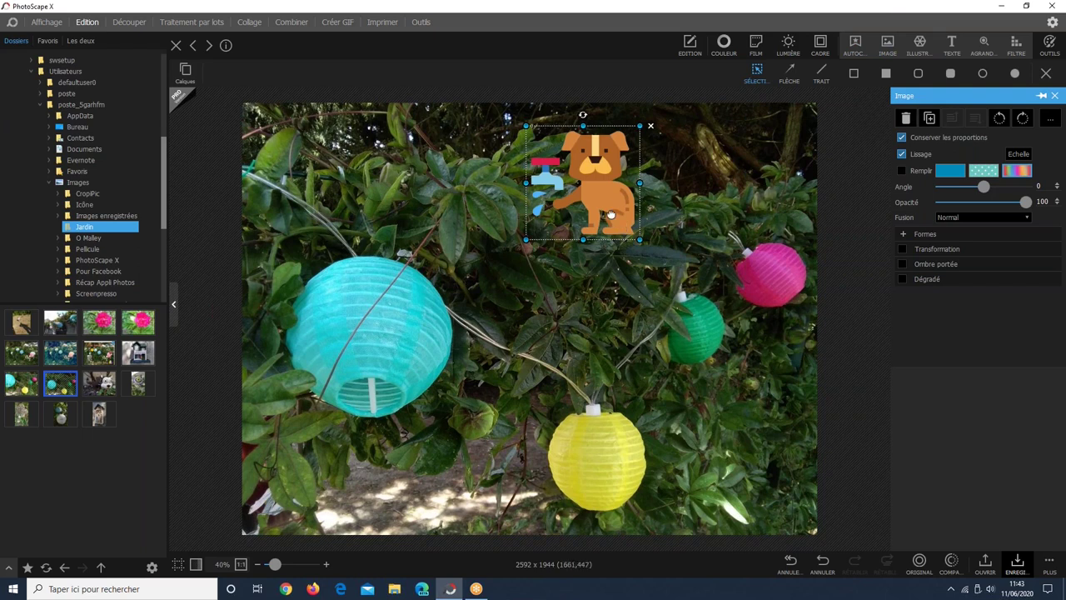
pyautogui.moveTo(610, 215); pyautogui.dragTo(571, 262)
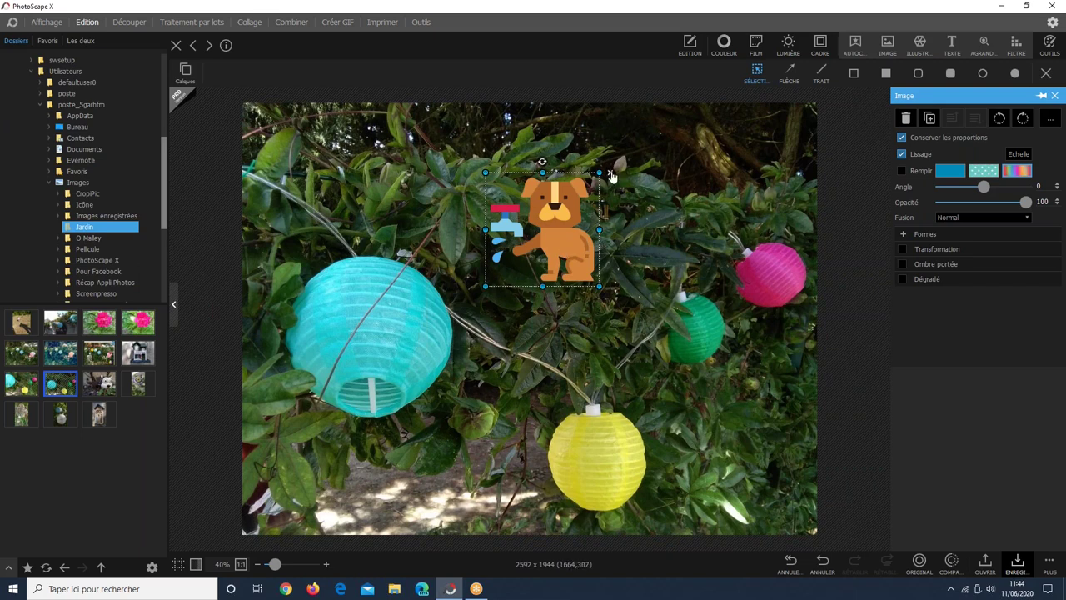
pyautogui.click(610, 175)
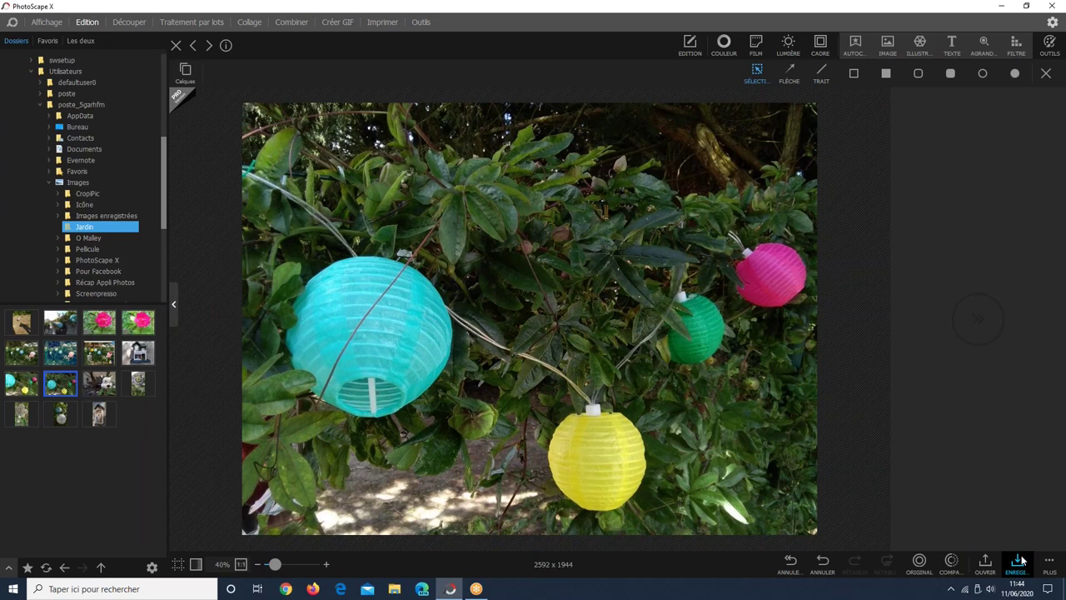
# Review the save options, including saving as a PSXPRJ project, and close them without saving.
pyautogui.click(1019, 560)
pyautogui.click(388, 286)
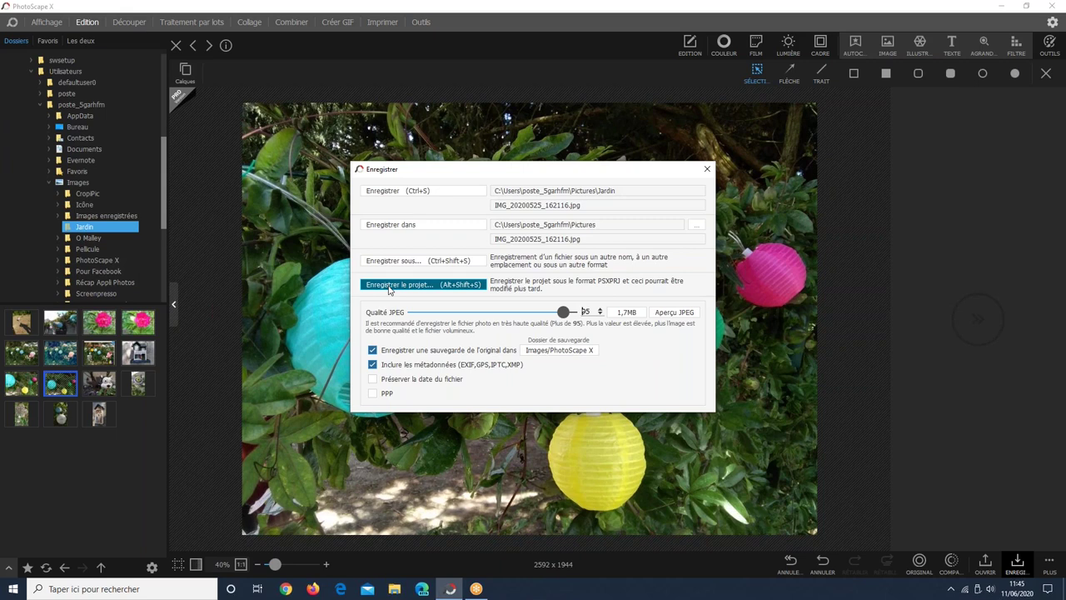
pyautogui.click(707, 173)
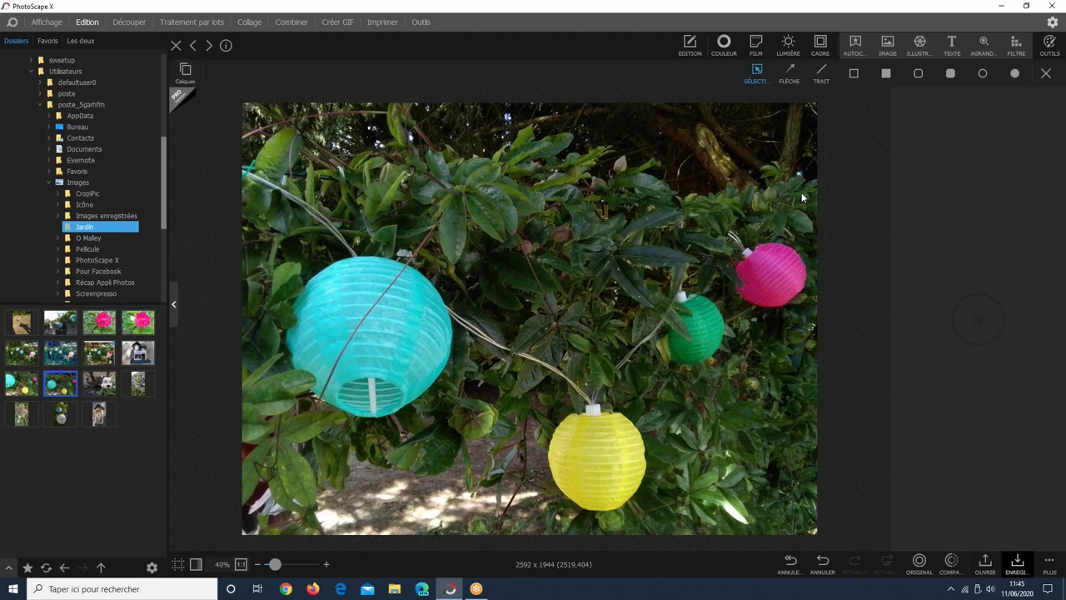
# Insert the "red-panda" image from Téléchargements, shrink it, and place it in the leaves above the turquoise lantern.
pyautogui.click(887, 43)
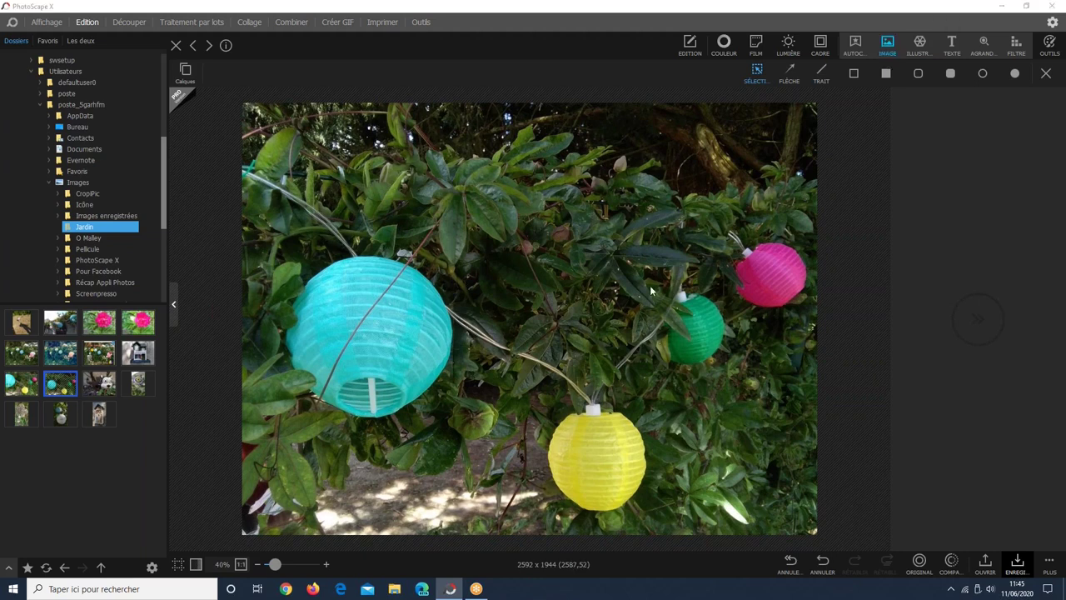
pyautogui.click(978, 306)
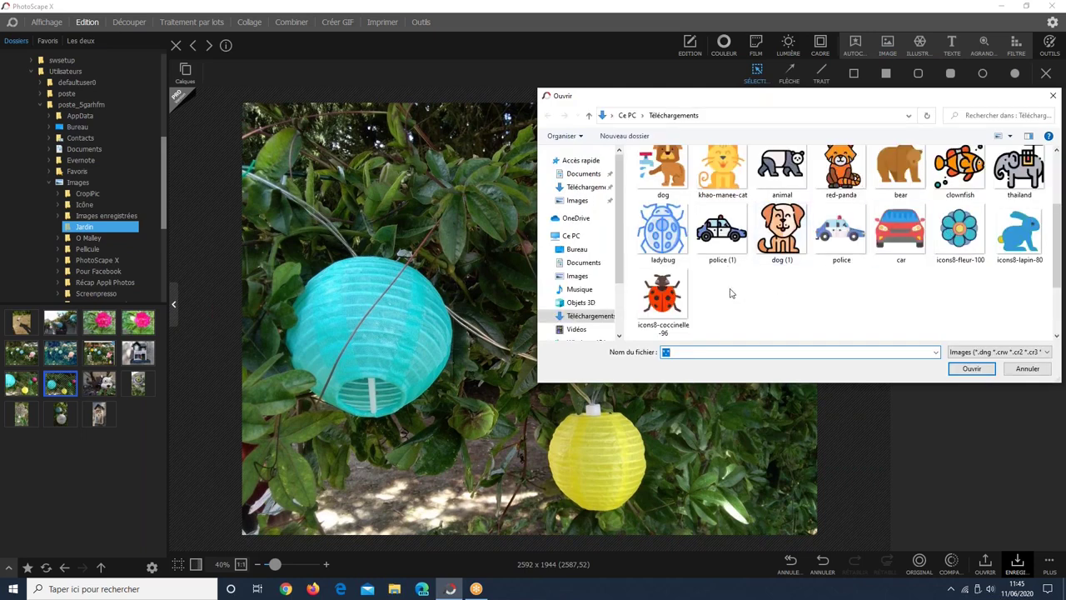
pyautogui.scroll(3, 754, 310)
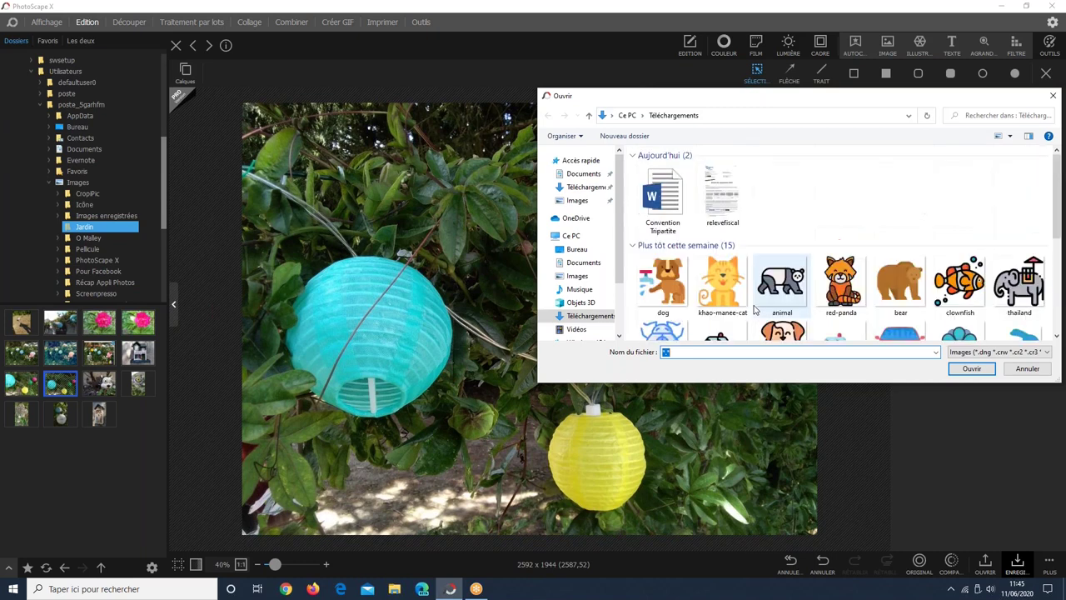
pyautogui.scroll(-3, 754, 310)
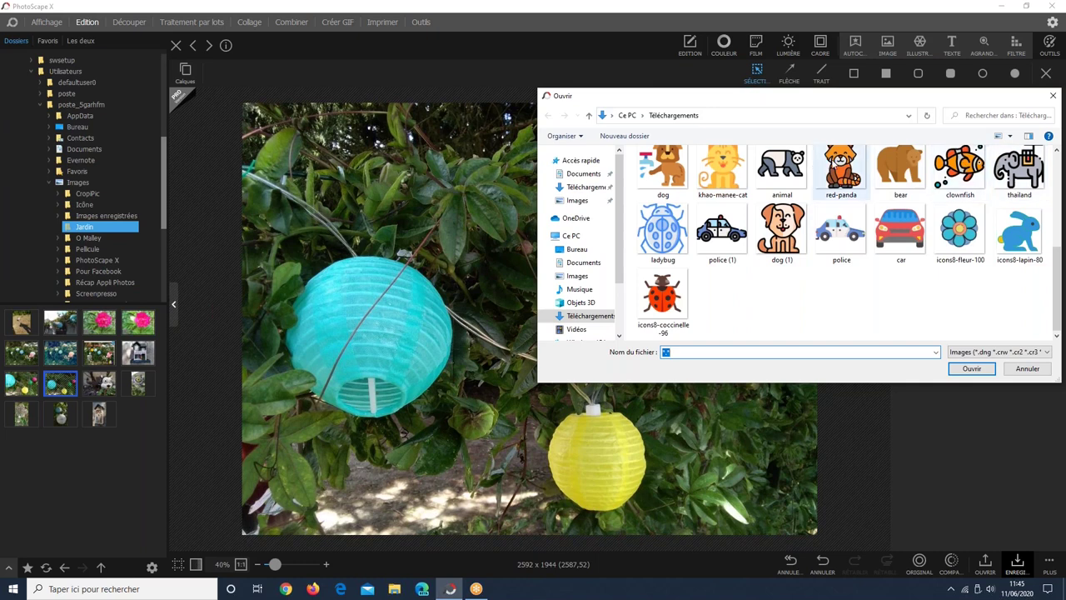
pyautogui.click(841, 170)
pyautogui.doubleClick(841, 171)
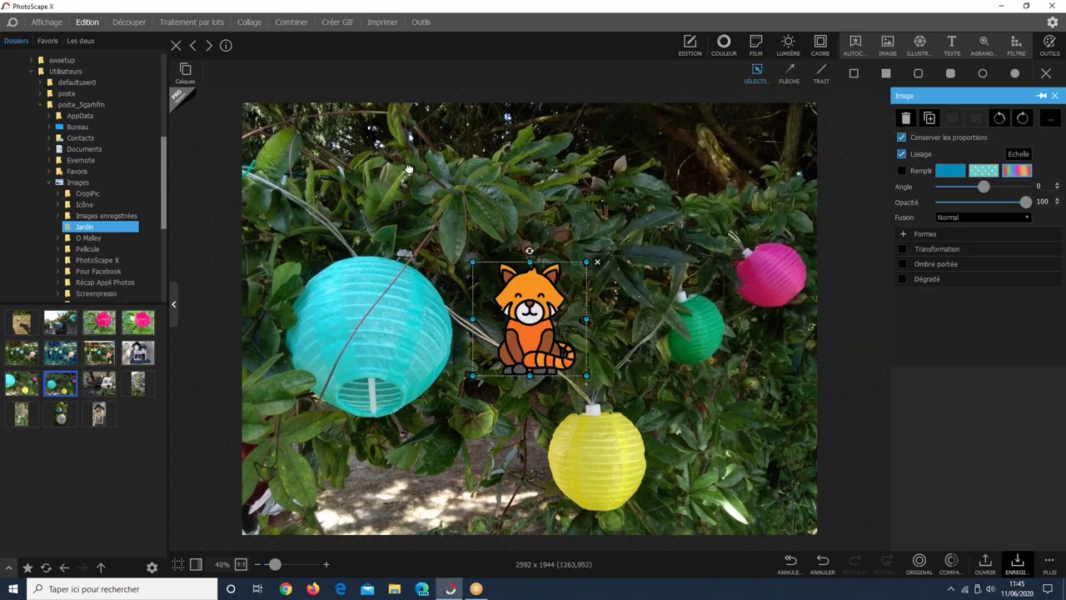
pyautogui.moveTo(409, 170); pyautogui.dragTo(338, 168)
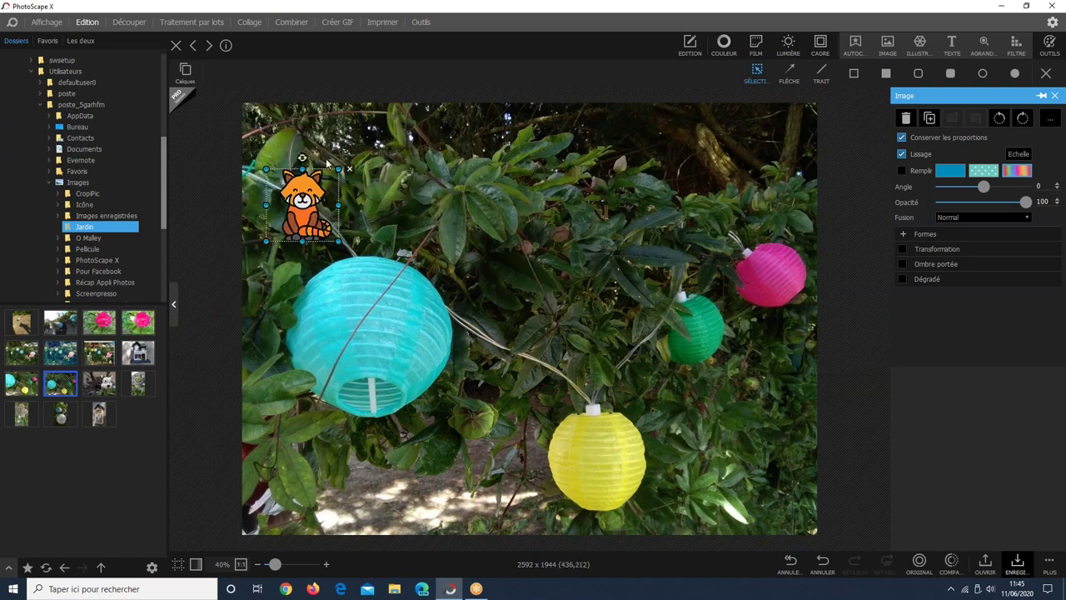
pyautogui.moveTo(302, 205); pyautogui.dragTo(311, 174)
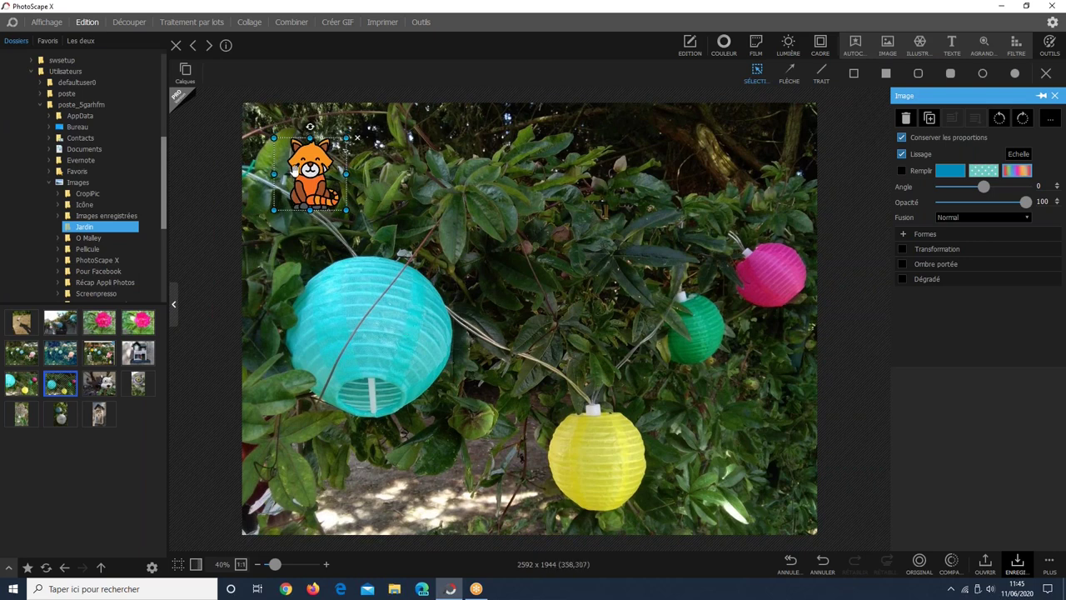
# Insert the "animal" panda image from Téléchargements and place it in the leaves to the right of the red panda.
pyautogui.click(888, 44)
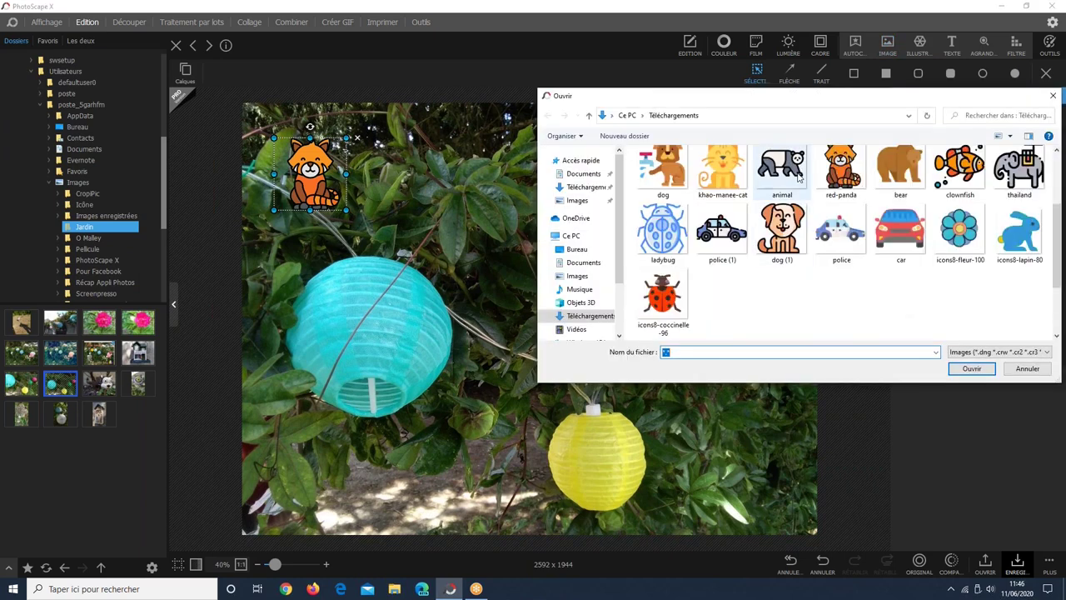
pyautogui.doubleClick(792, 174)
pyautogui.moveTo(587, 262); pyautogui.dragTo(526, 185)
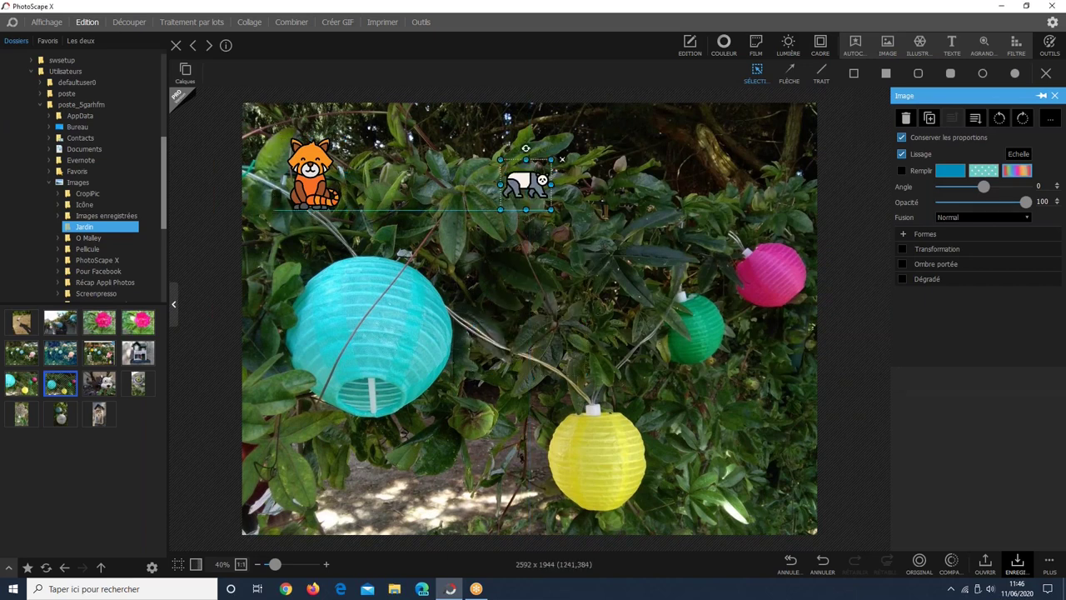
pyautogui.click(571, 338)
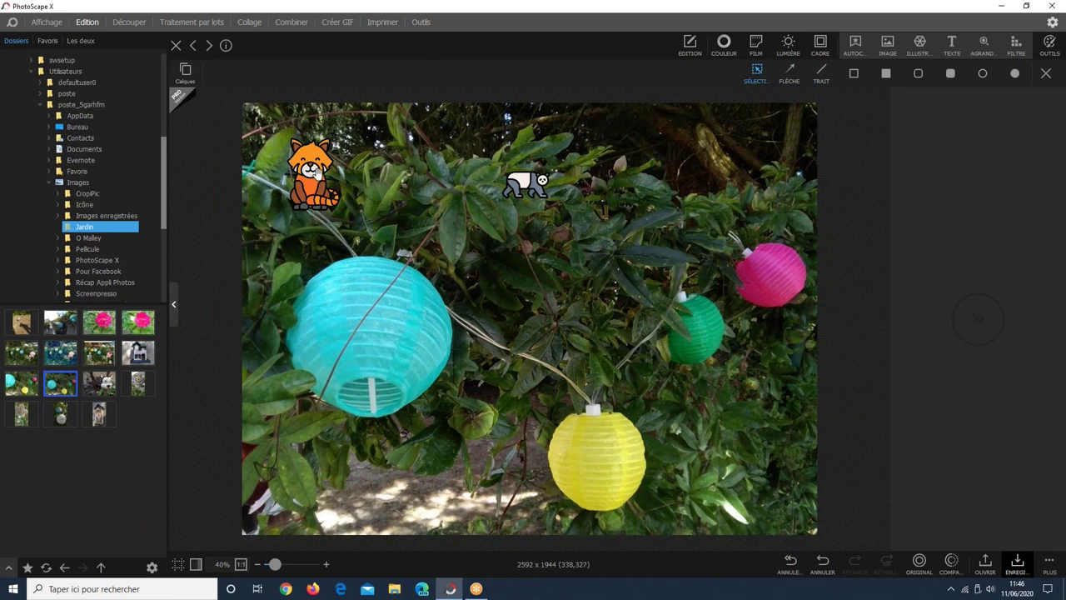
pyautogui.click(315, 173)
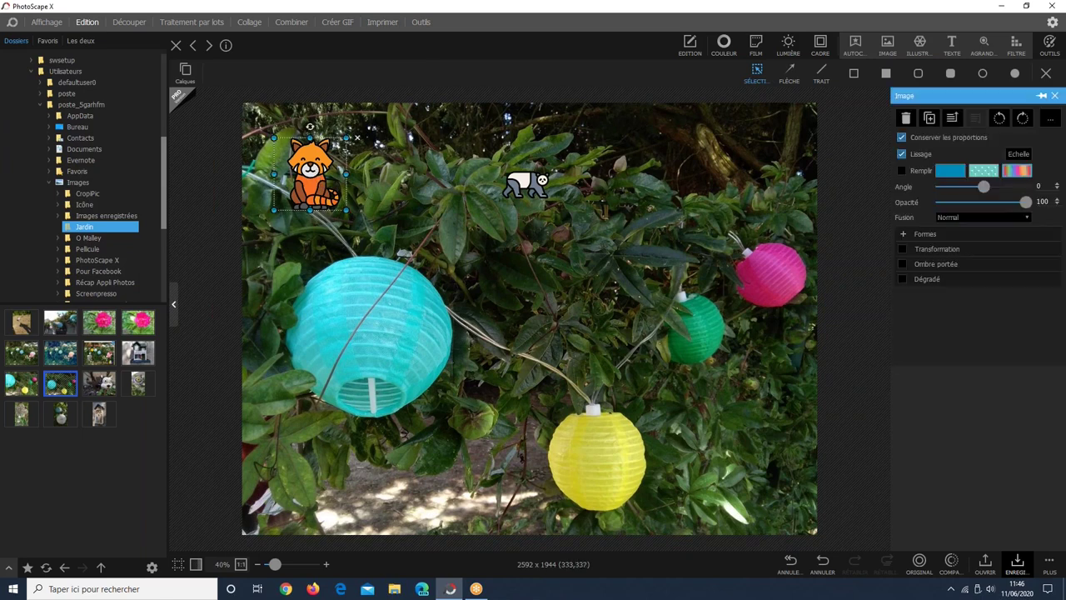
pyautogui.click(595, 242)
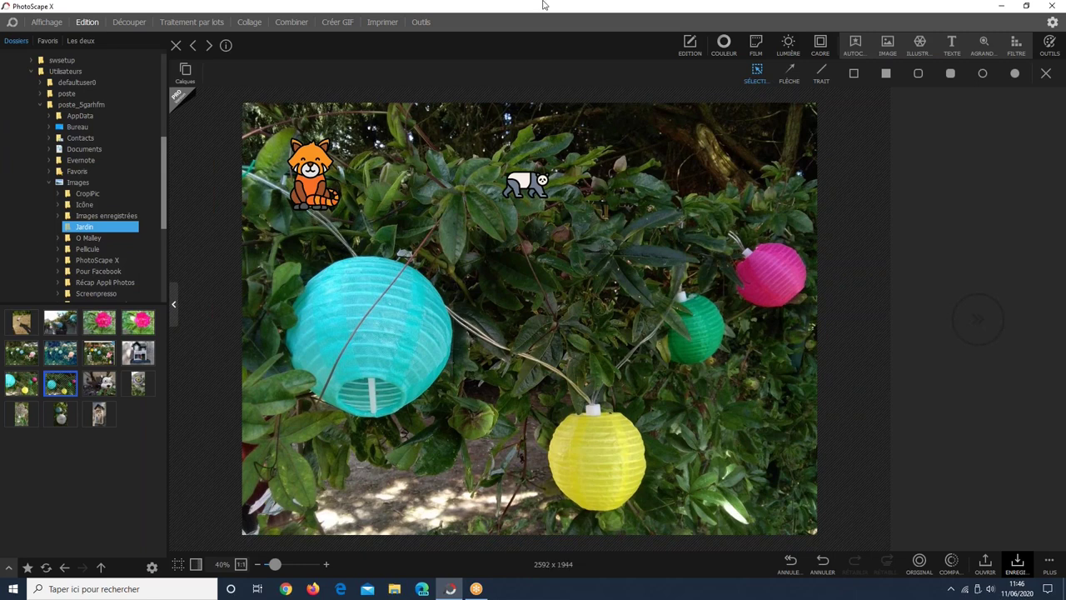
# Insert a filled hexagon illustration and move it to the photo's lower-left corner, below the turquoise lantern.
pyautogui.click(919, 43)
pyautogui.click(853, 74)
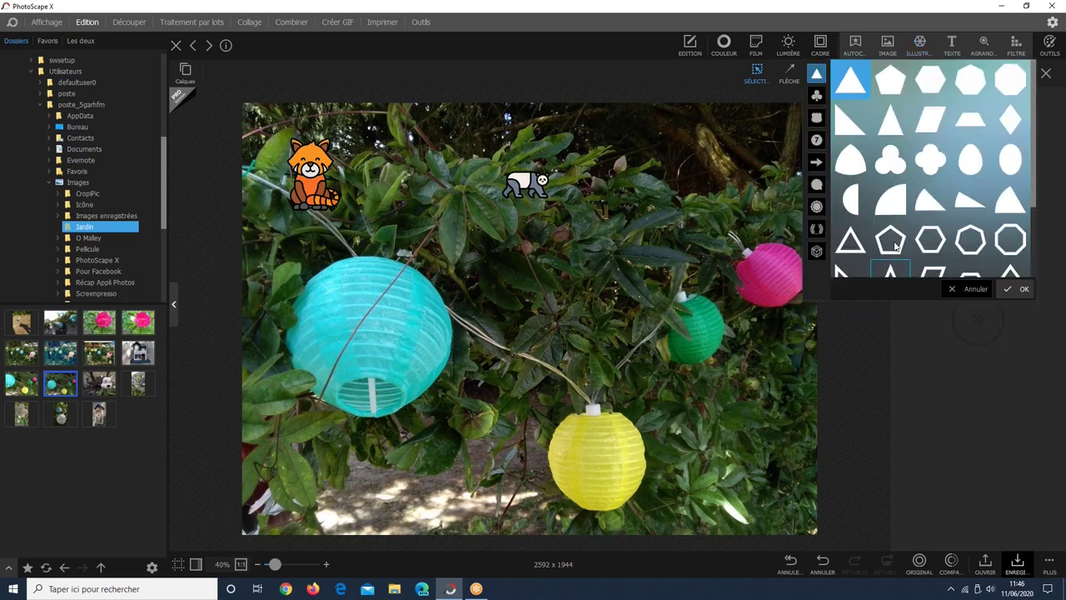
pyautogui.scroll(-3, 862, 209)
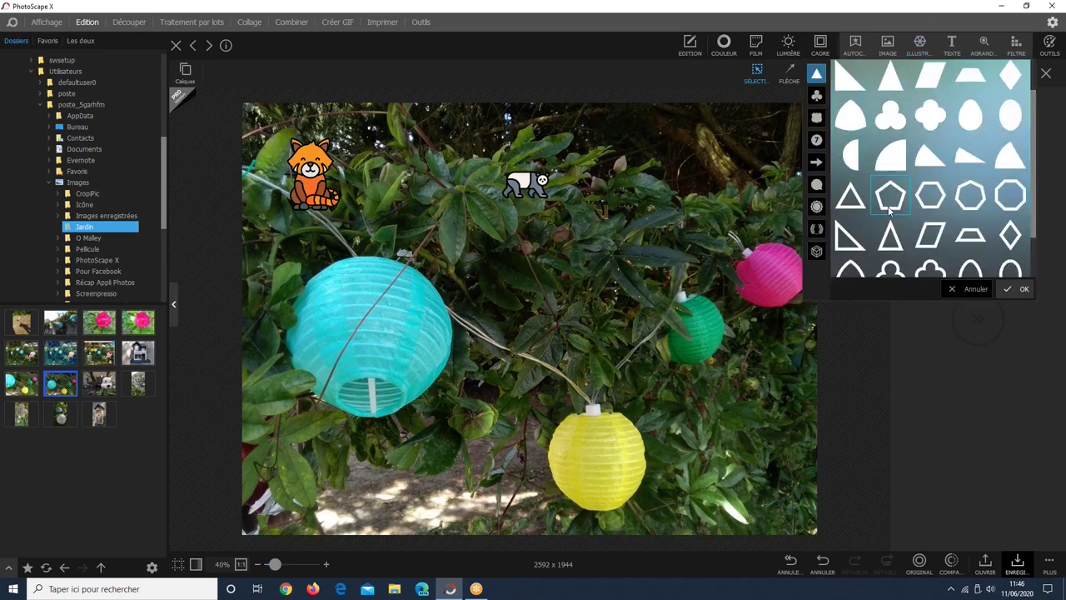
pyautogui.scroll(4, 891, 209)
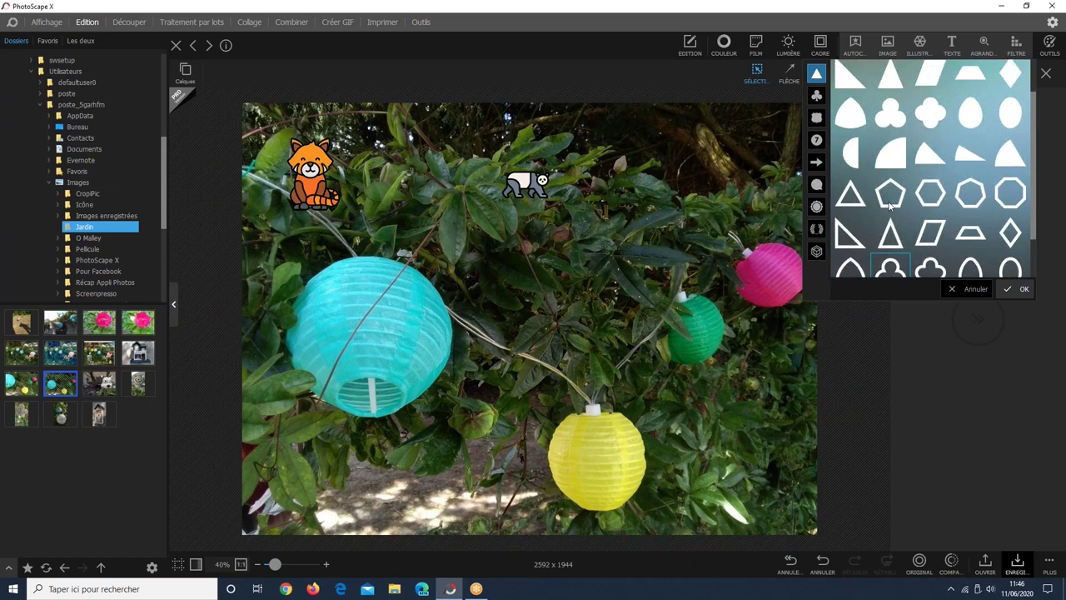
pyautogui.click(934, 84)
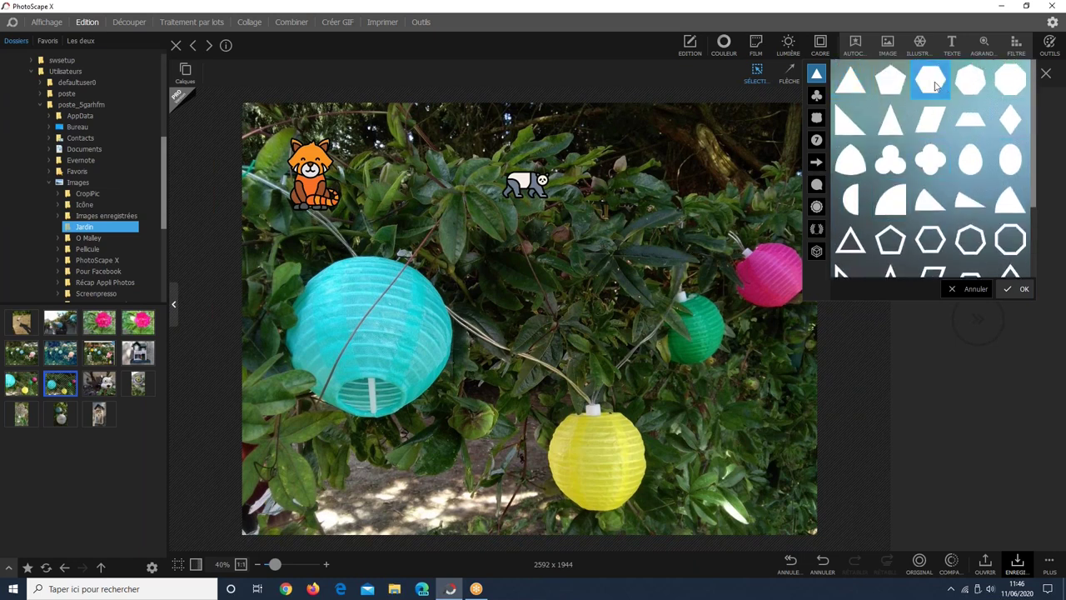
pyautogui.click(1020, 290)
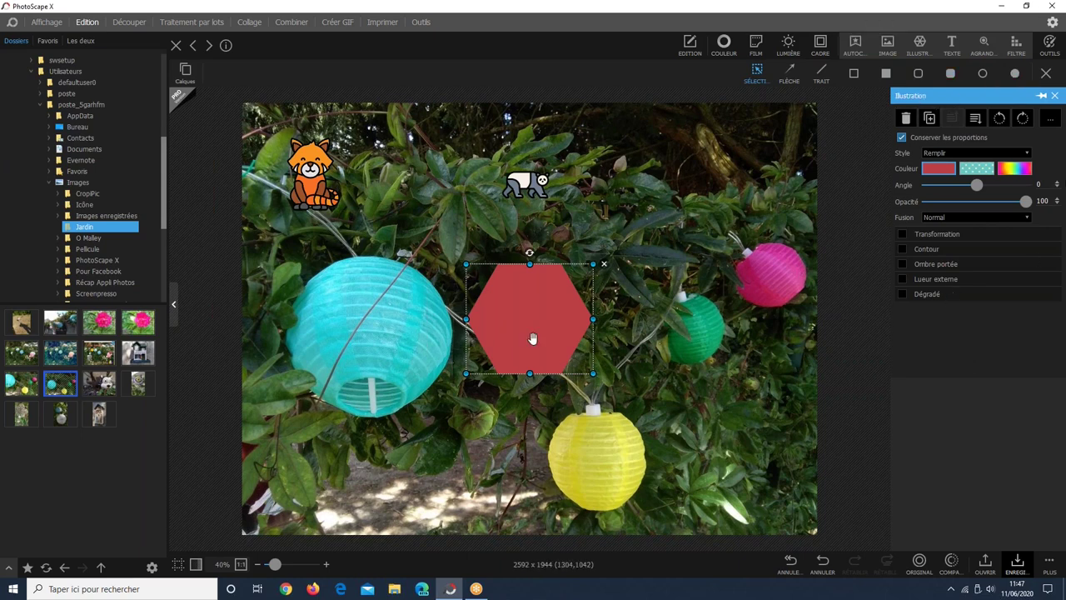
pyautogui.moveTo(533, 338); pyautogui.dragTo(303, 486)
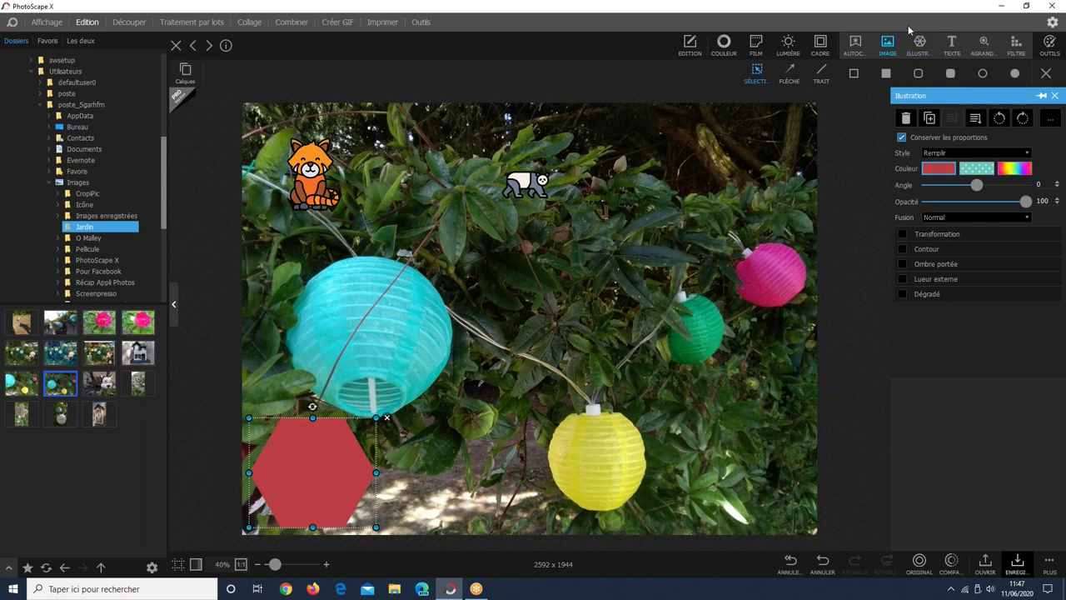
# Lower the red hexagon's opacity to 58 and nudge it slightly within the photo's lower-left corner.
pyautogui.click(919, 41)
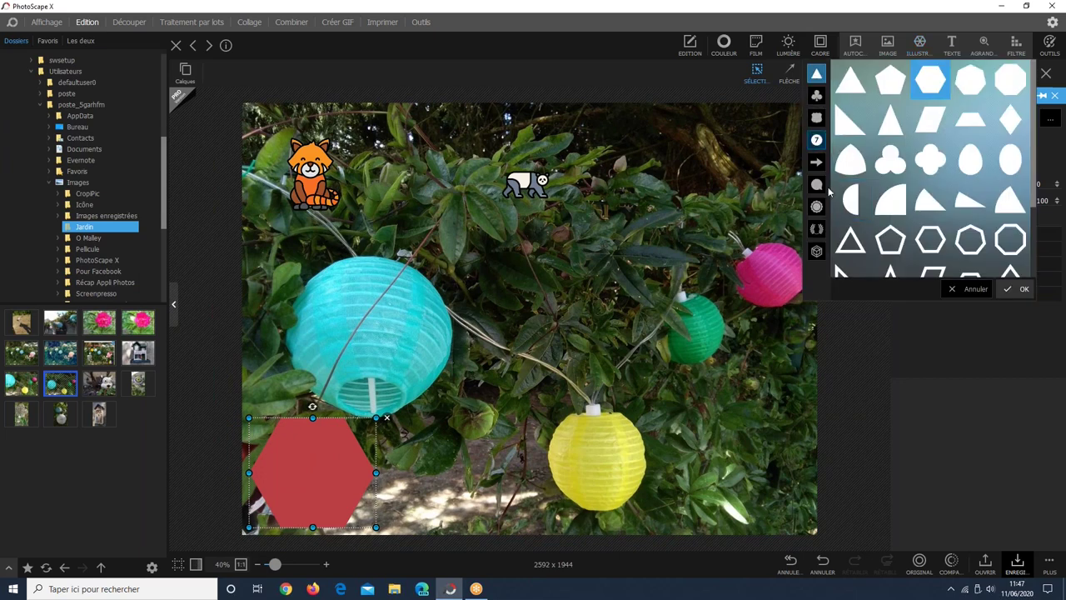
pyautogui.click(816, 140)
pyautogui.click(312, 464)
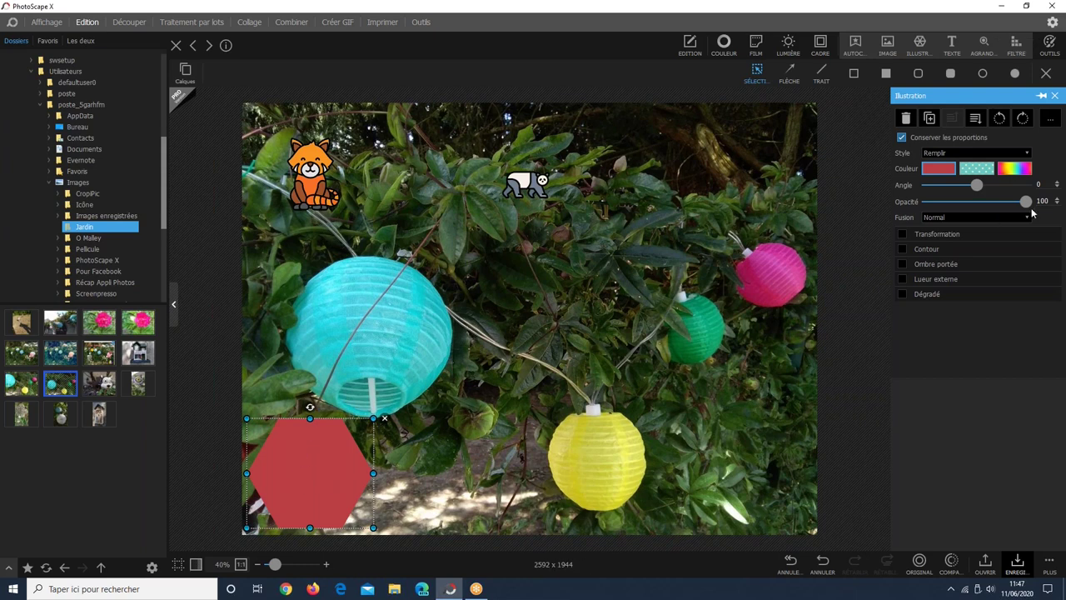
pyautogui.moveTo(1027, 202); pyautogui.dragTo(982, 200)
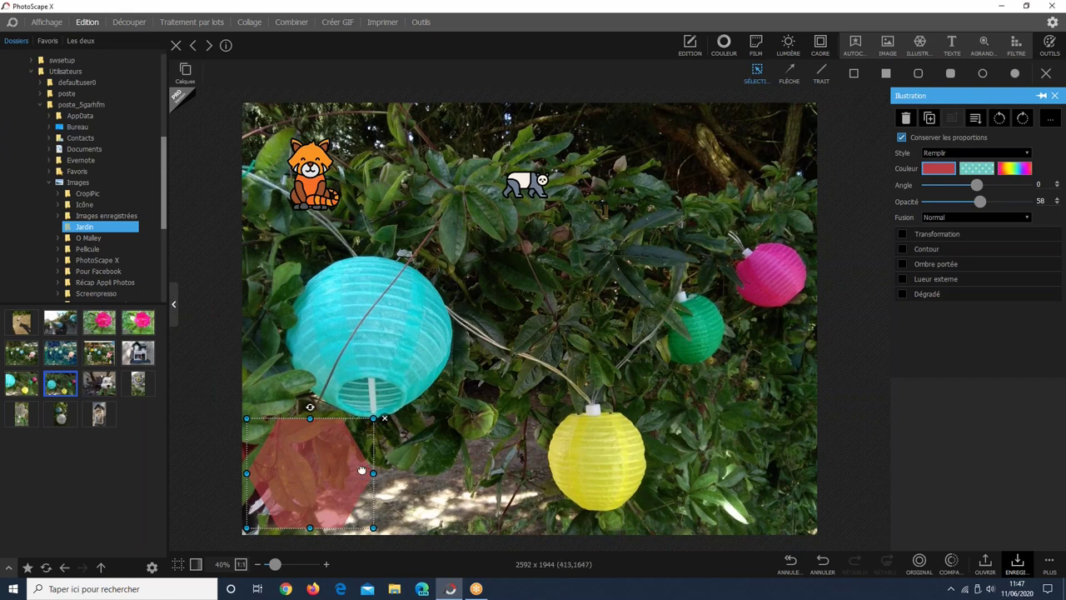
pyautogui.moveTo(376, 414)
pyautogui.mouseDown()
pyautogui.moveTo(429, 275)
pyautogui.moveTo(373, 426)
pyautogui.mouseUp()
pyautogui.moveTo(336, 460); pyautogui.dragTo(343, 445)
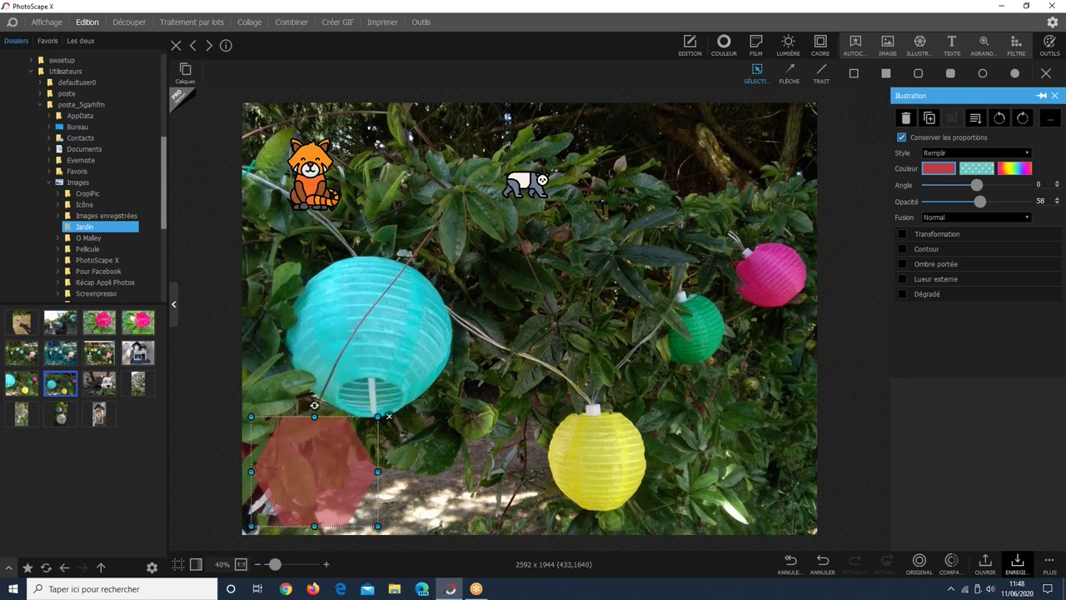
# Add the text "Jardin" to the photo and set its font to Georgia Pro.
pyautogui.click(951, 46)
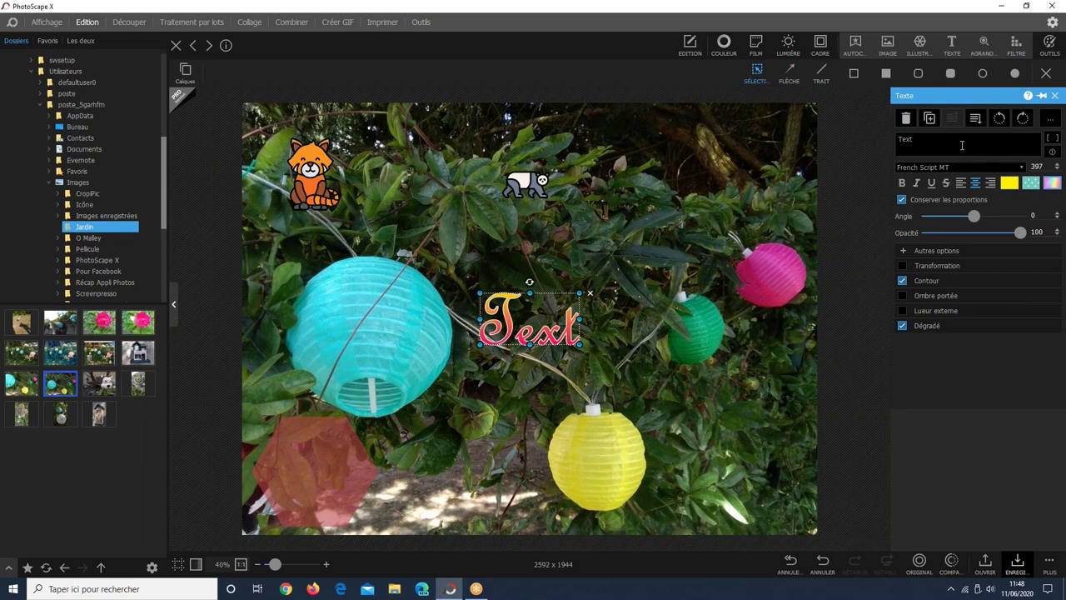
pyautogui.doubleClick(962, 145)
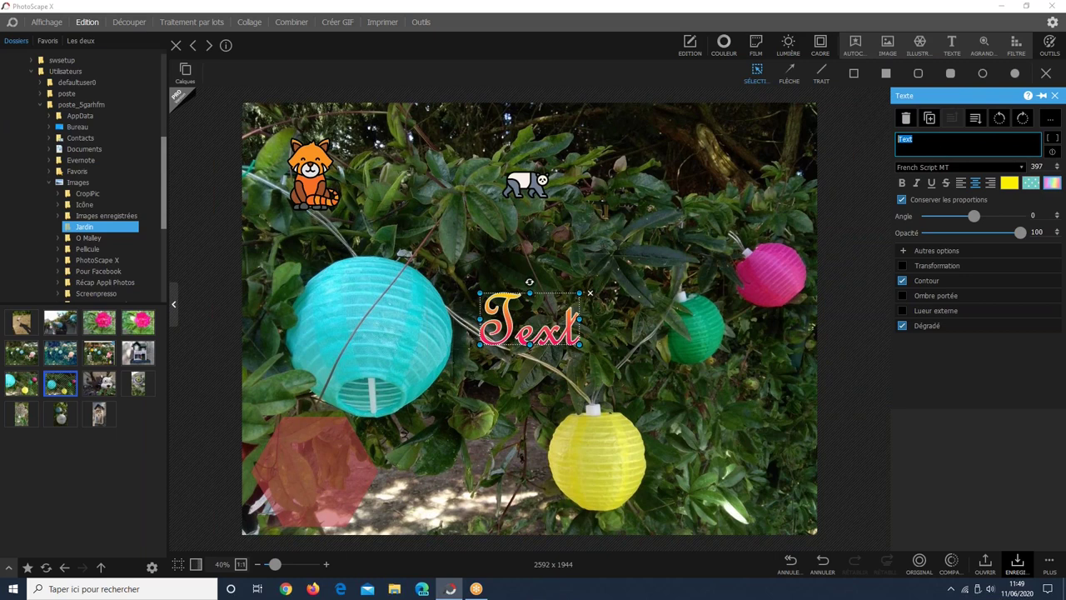
pyautogui.write('Jardin')
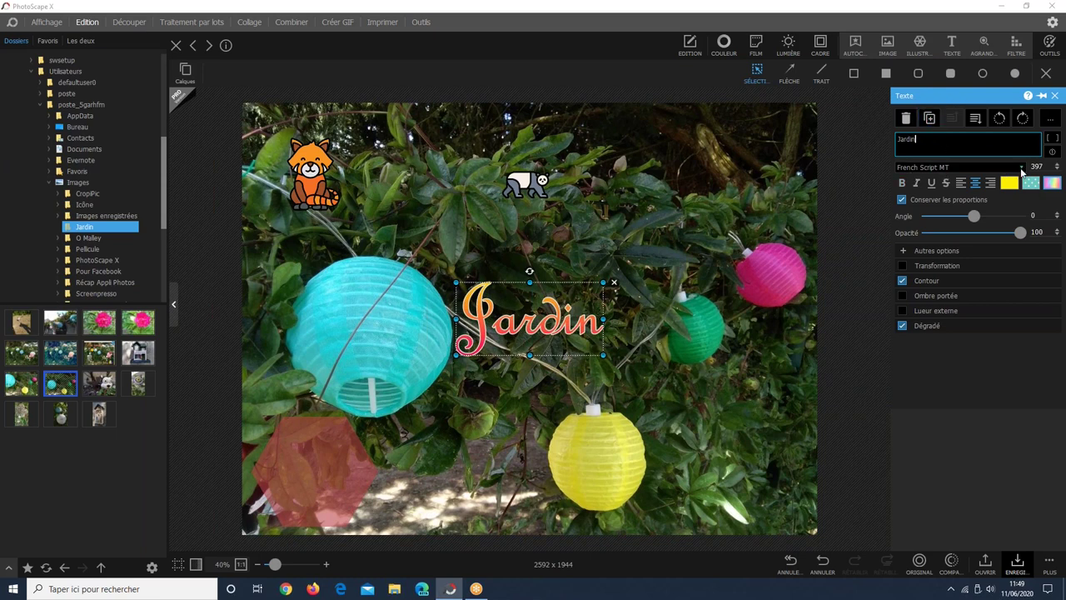
pyautogui.click(1022, 167)
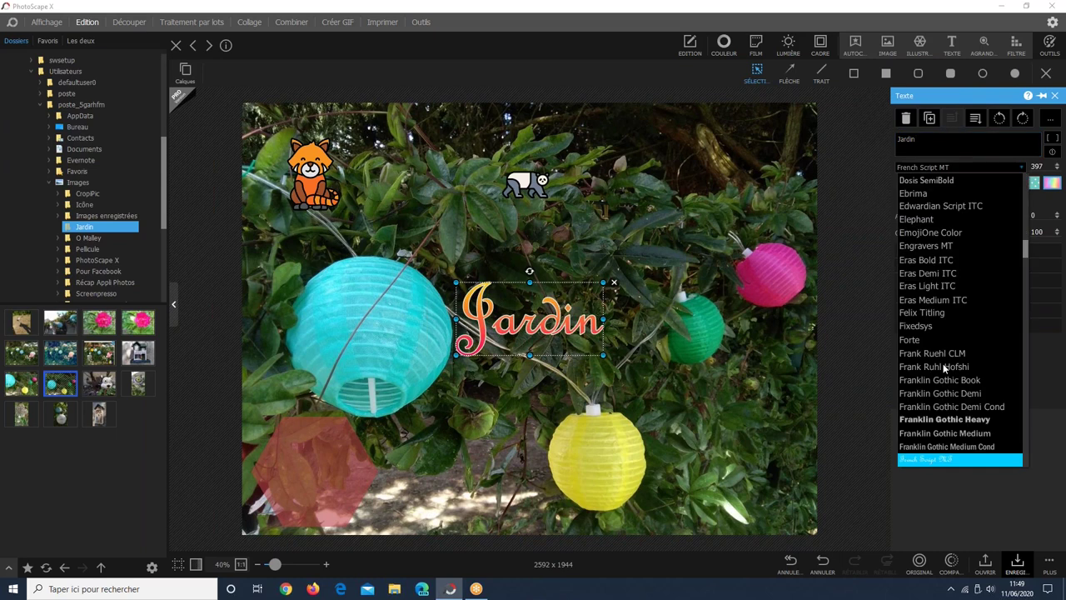
pyautogui.scroll(-1, 942, 364)
pyautogui.scroll(-1, 935, 438)
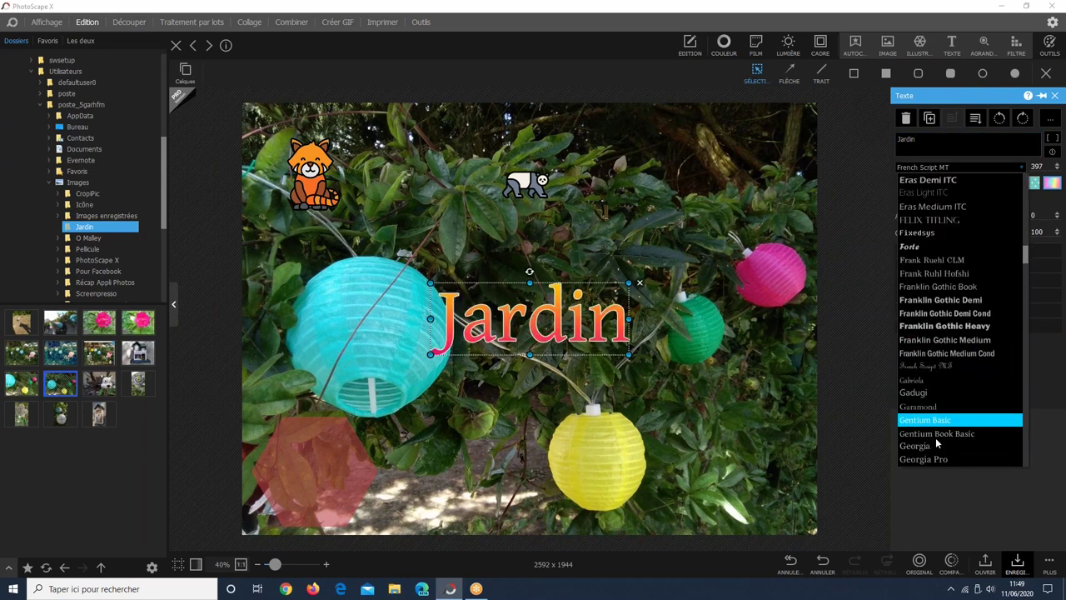
pyautogui.click(936, 460)
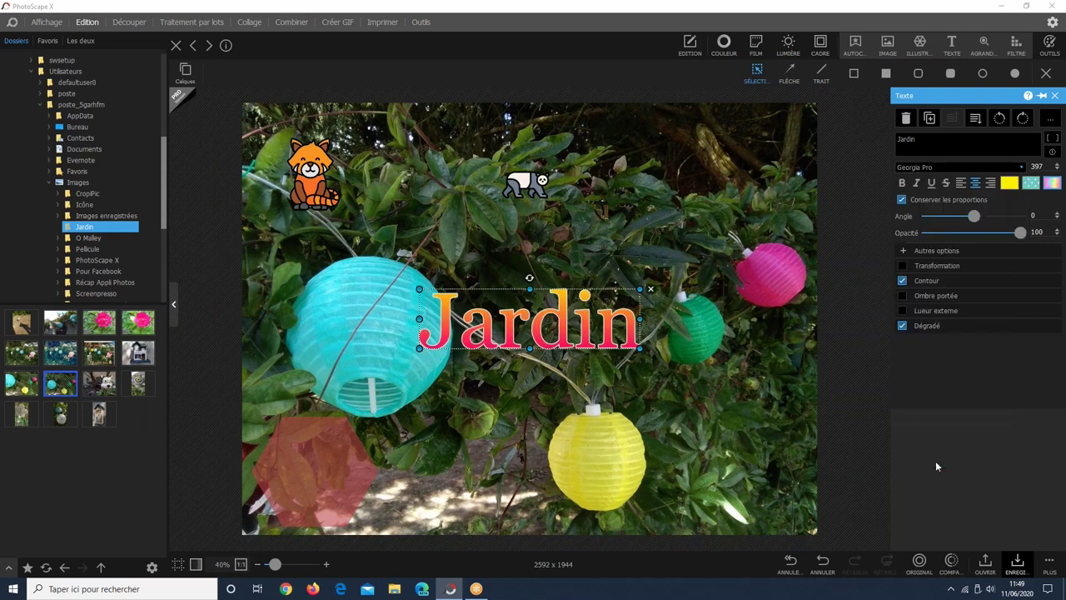
# Try font sizes of 20, 200 and 400 on the "Jardin" text.
pyautogui.doubleClick(1031, 166)
pyautogui.write('20')
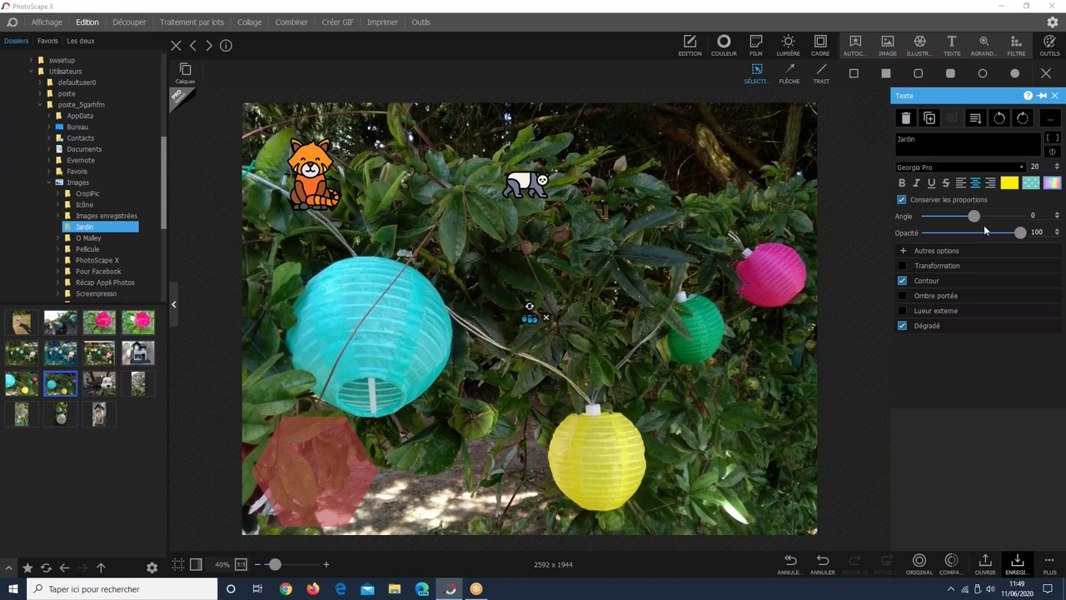
pyautogui.doubleClick(1035, 167)
pyautogui.press('BackSpace')
pyautogui.write('200')
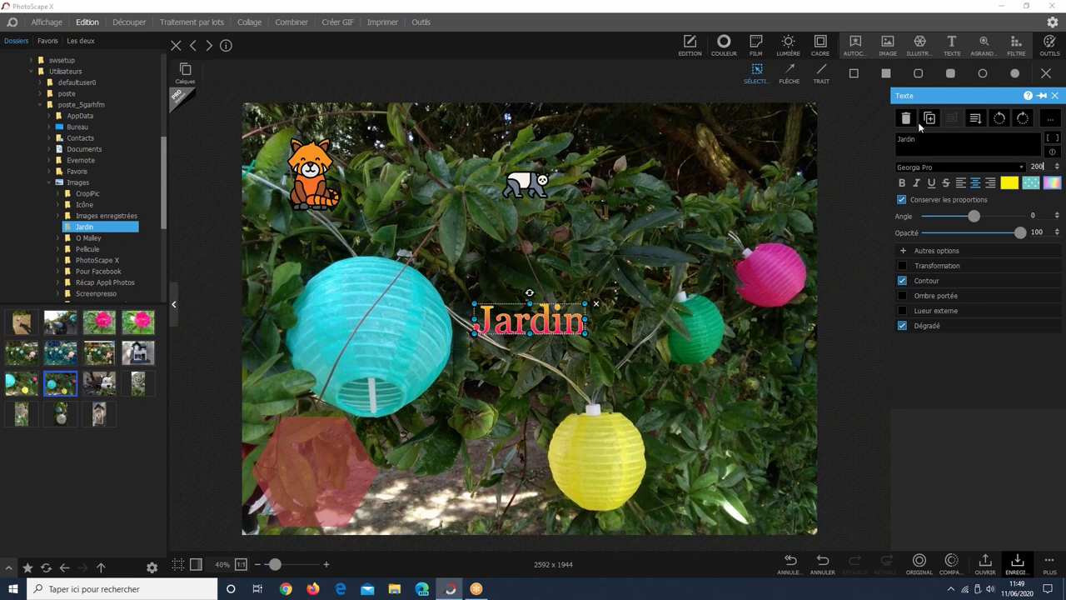
pyautogui.moveTo(1046, 166); pyautogui.dragTo(1002, 161)
pyautogui.write('40')
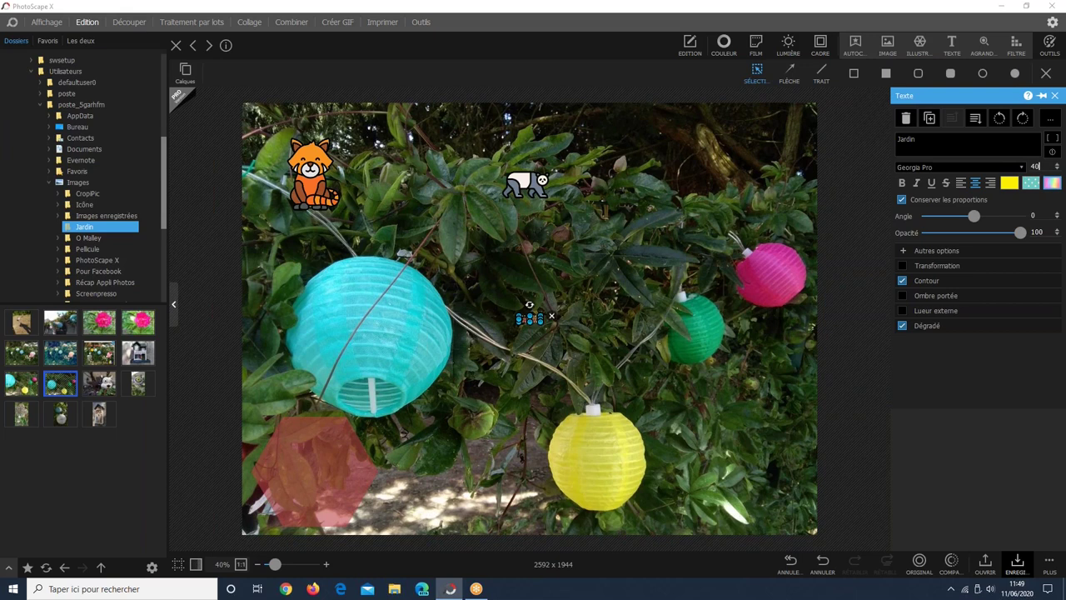
pyautogui.write('00')
pyautogui.press('BackSpace')
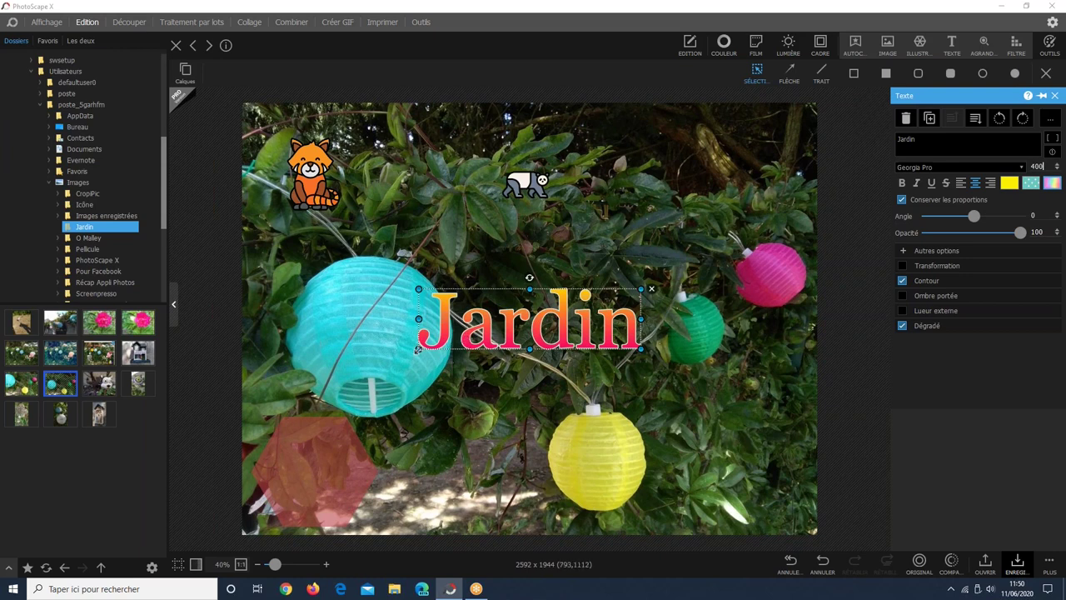
# Scale the "Jardin" text to size 472 in the photo's upper-right corner and move the panda clear of it to the left.
pyautogui.moveTo(406, 360); pyautogui.dragTo(342, 369)
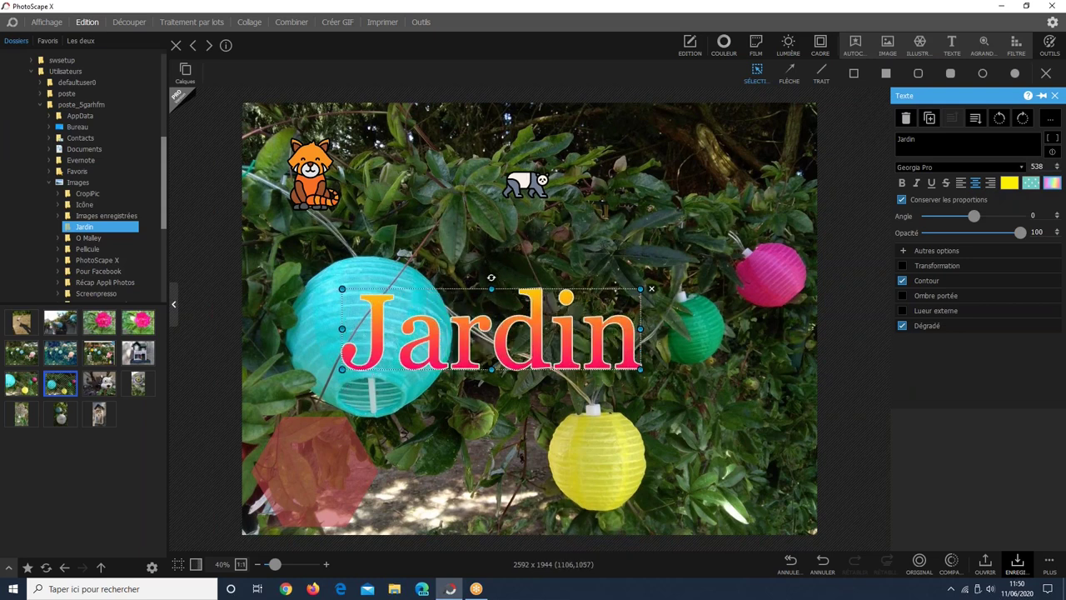
pyautogui.moveTo(532, 324); pyautogui.dragTo(653, 104)
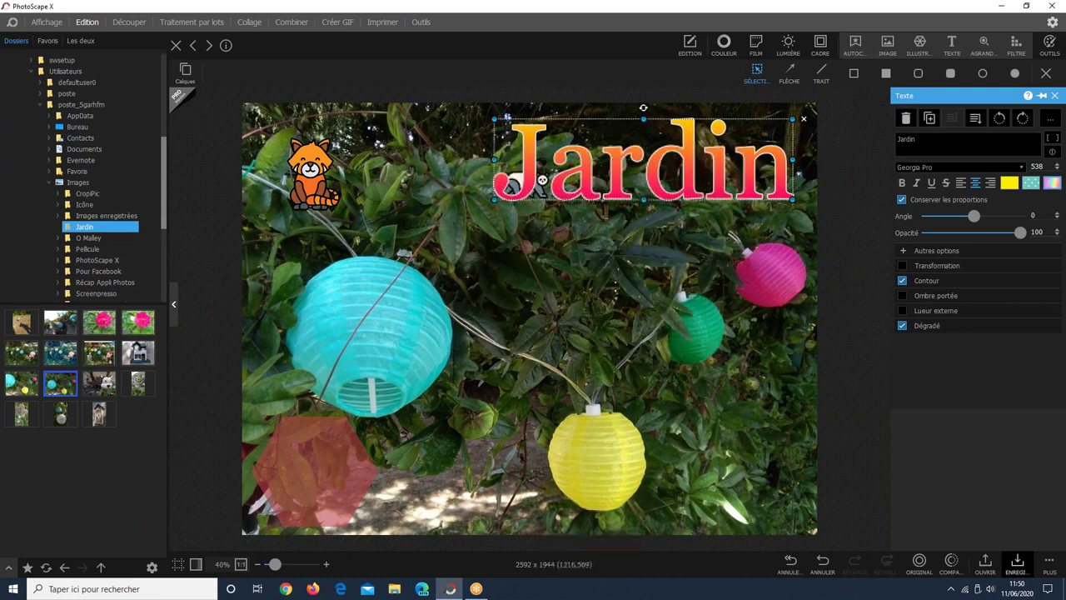
pyautogui.moveTo(498, 197); pyautogui.dragTo(454, 180)
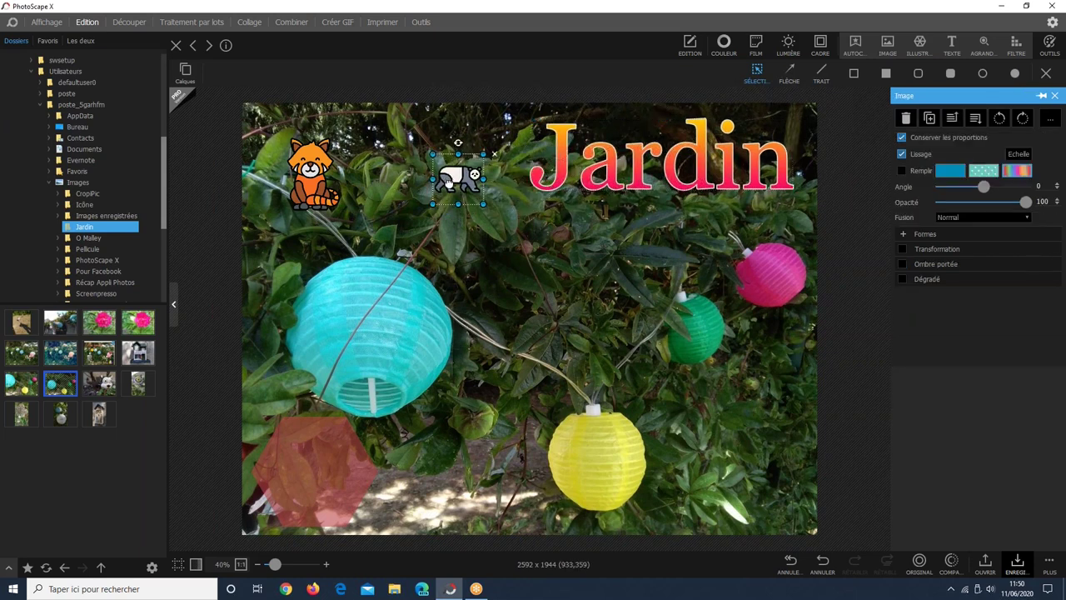
# Try strikethrough on the "Jardin" text and switch it off again.
pyautogui.click(701, 188)
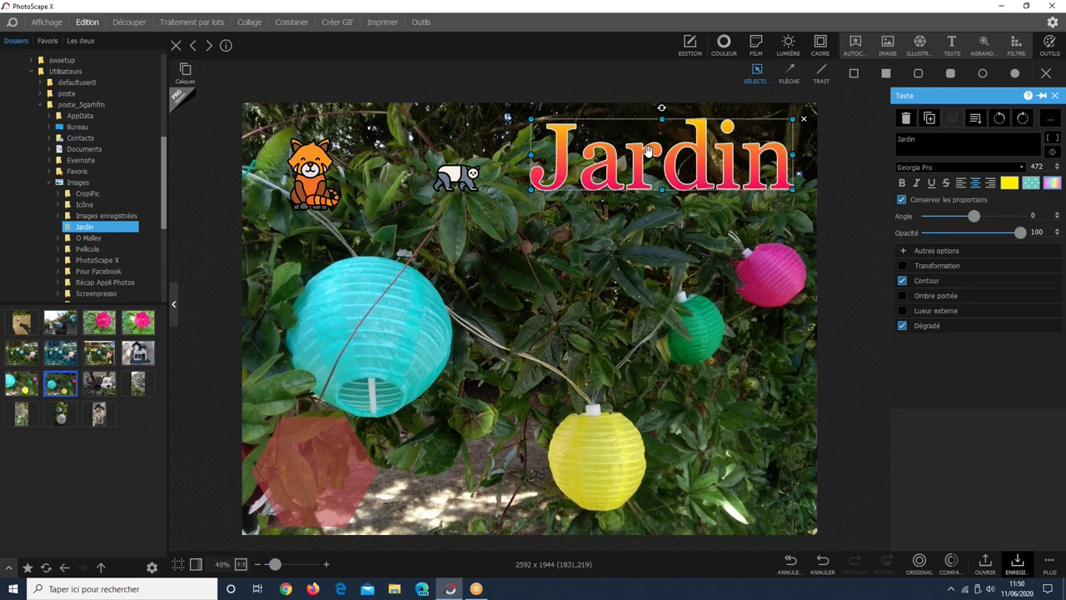
pyautogui.click(945, 183)
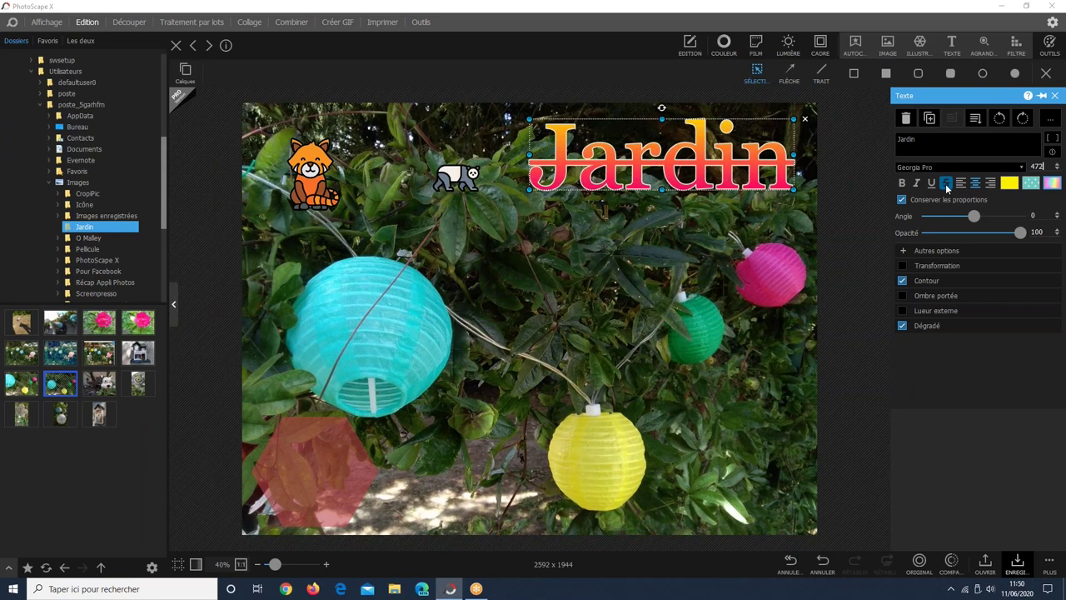
pyautogui.click(947, 185)
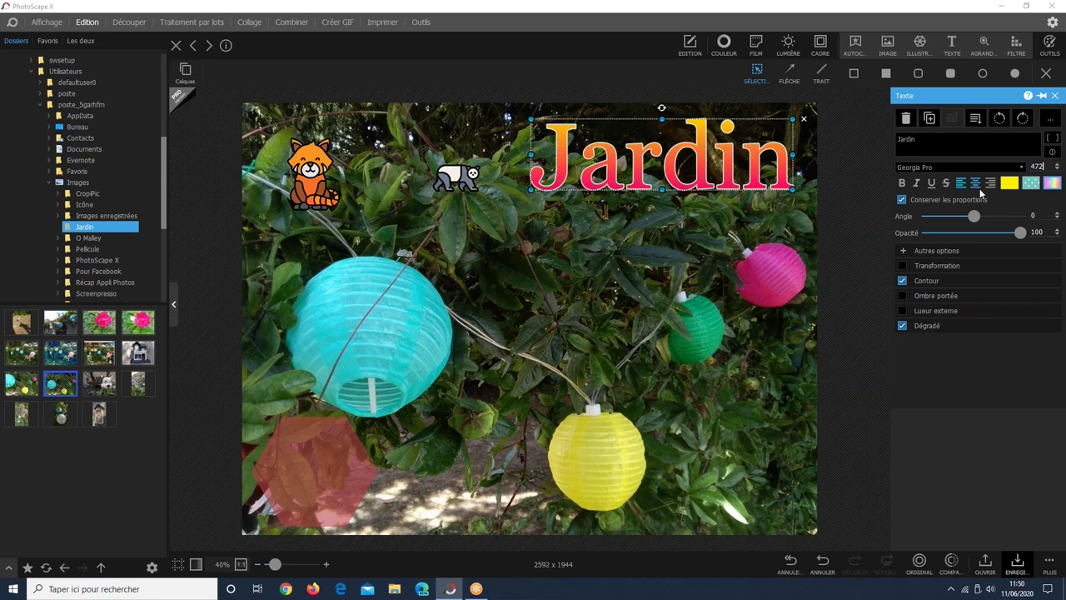
# Add a second line reading "d'été" below "Jardin" in the text object.
pyautogui.click(944, 149)
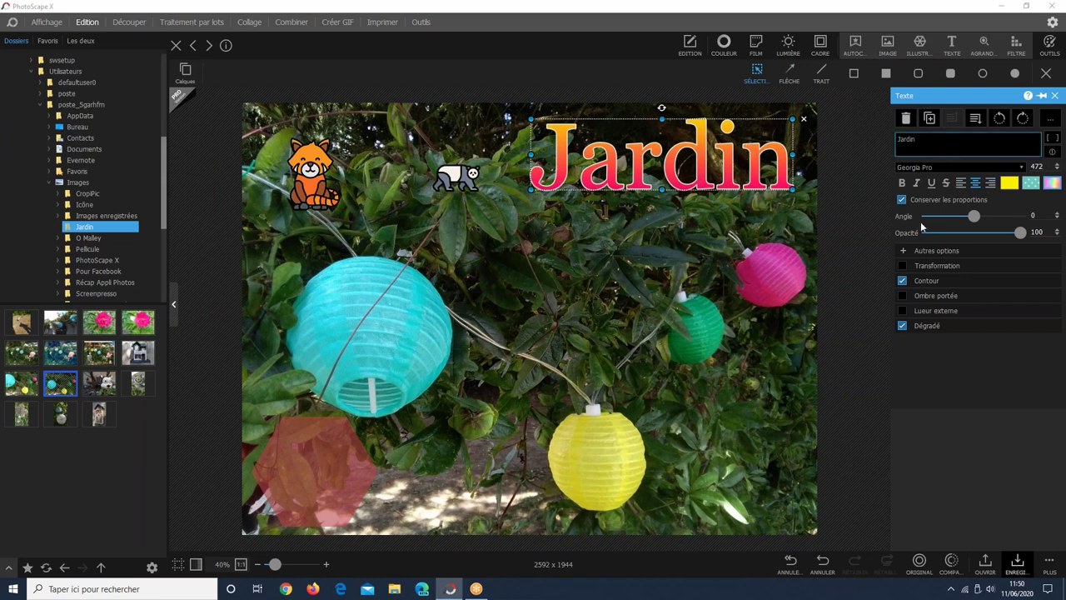
pyautogui.click(905, 265)
pyautogui.press('Return')
pyautogui.write("d'été")
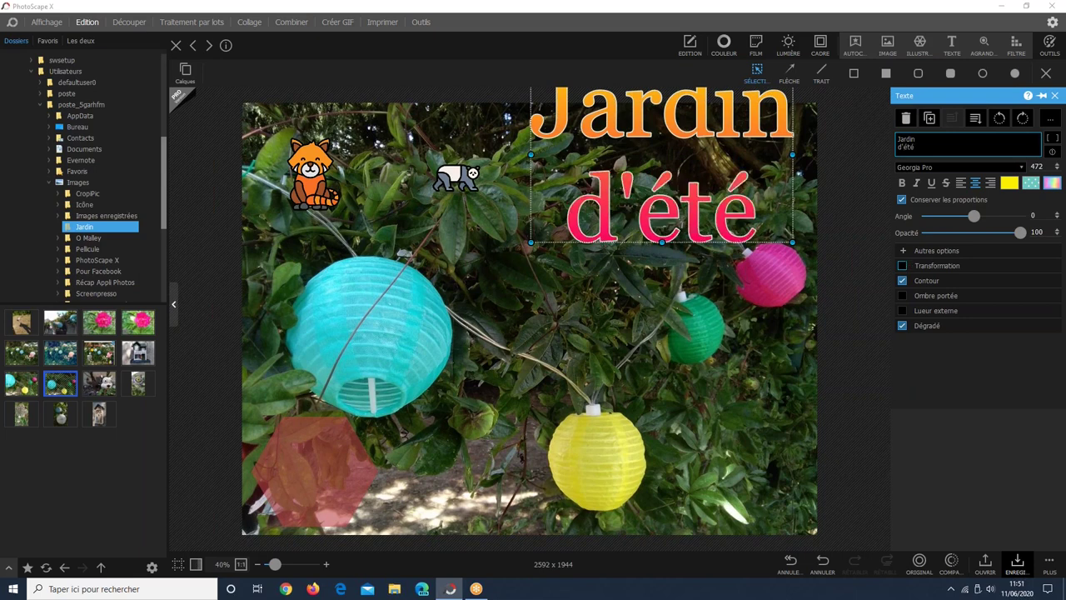
# Move the two-line "Jardin d'été" text down so it fits inside the photo, and right-align its lines.
pyautogui.moveTo(654, 232); pyautogui.dragTo(690, 234)
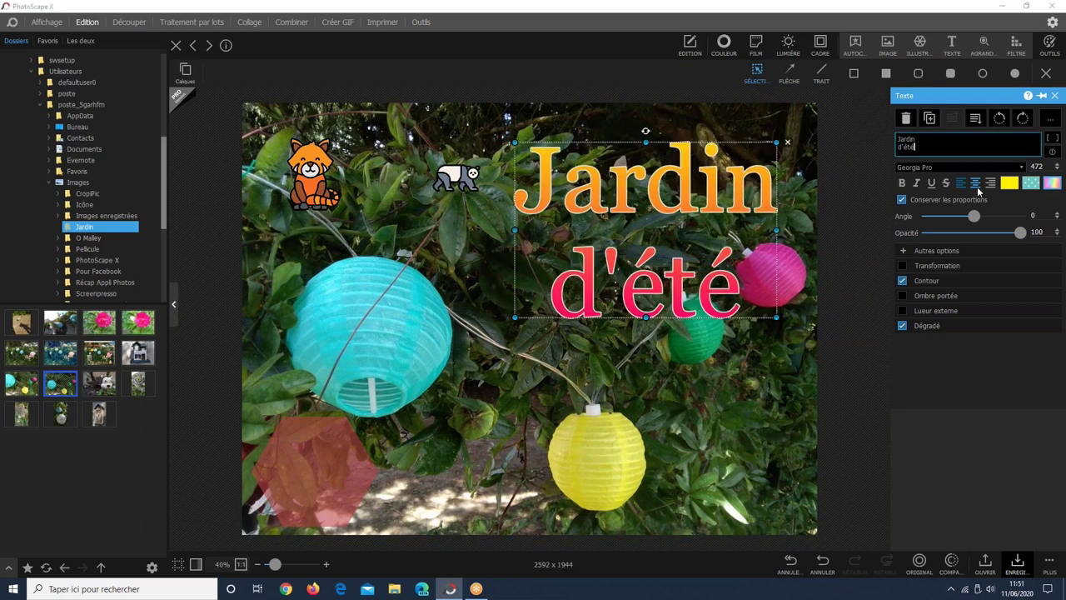
pyautogui.click(992, 185)
pyautogui.click(993, 187)
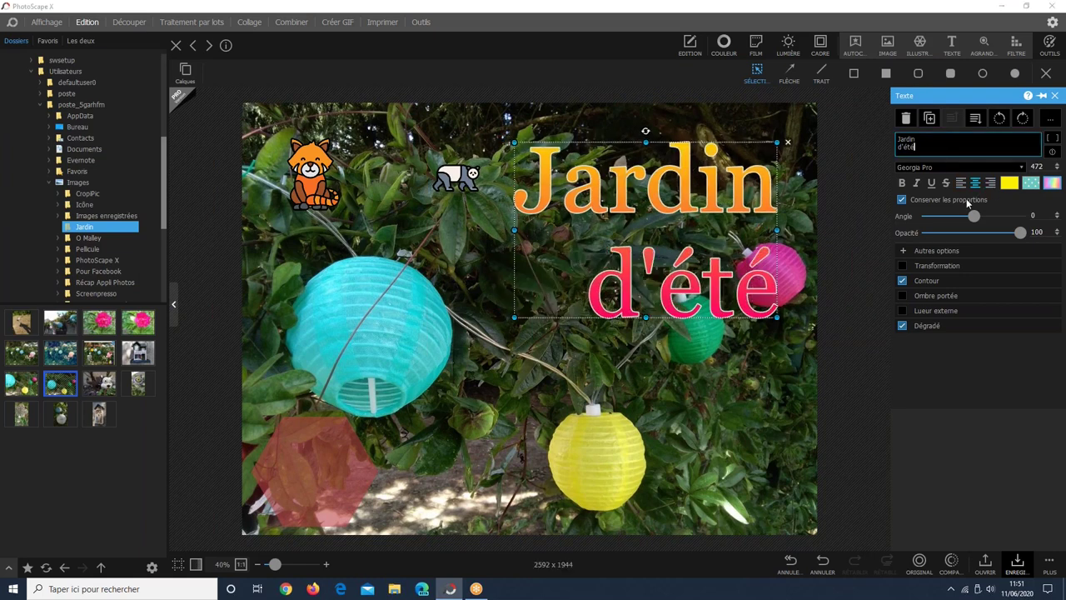
# Delete the "d'été" line from the text object, keeping only "Jardin".
pyautogui.doubleClick(907, 146)
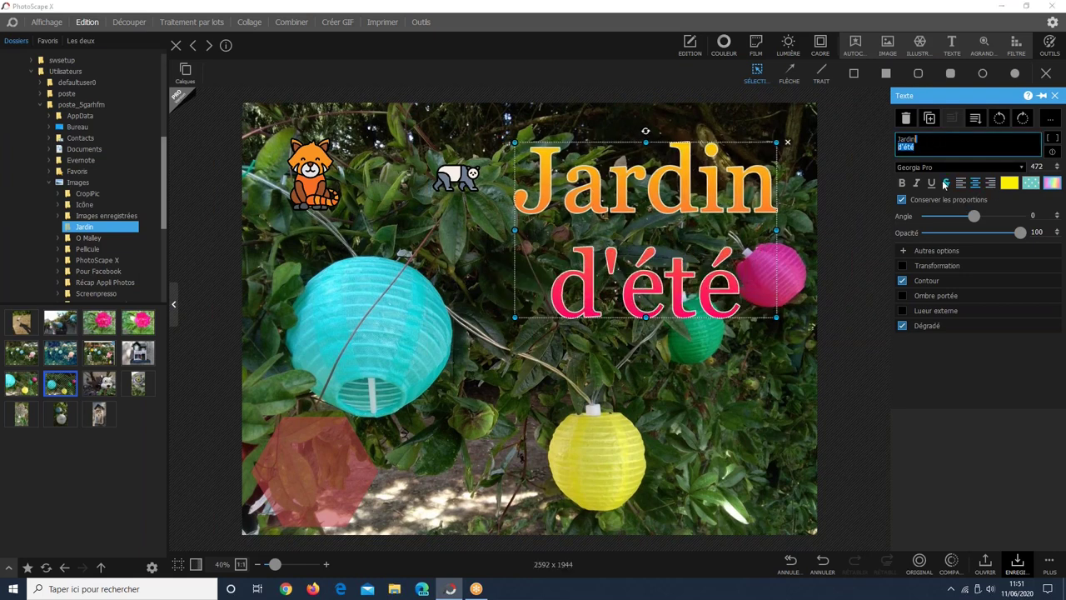
pyautogui.press('BackSpace')
pyautogui.press('BackSpace')
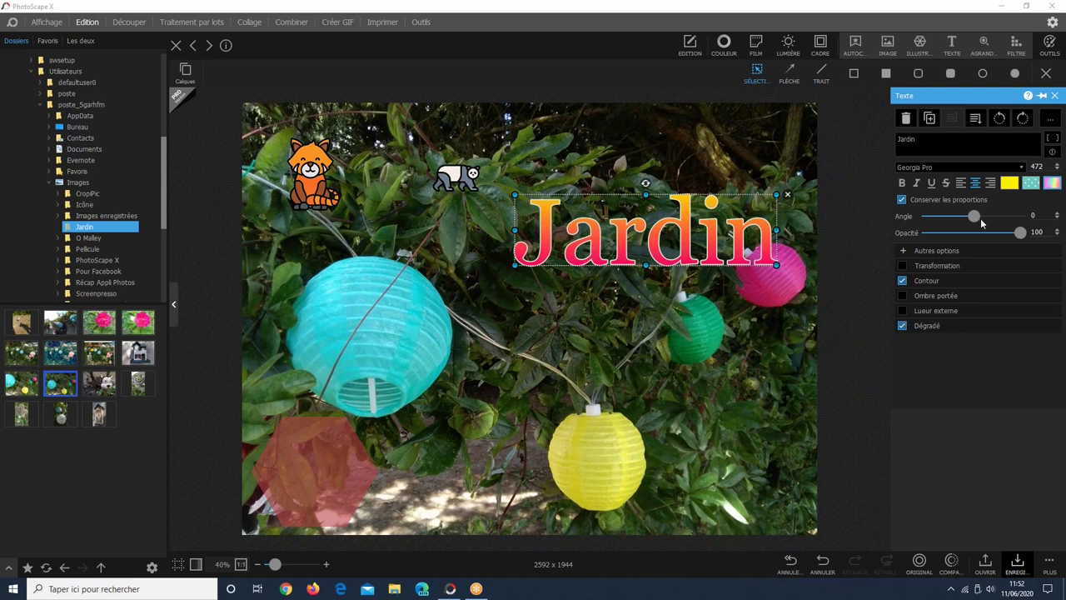
# Try a solid yellow fill and the turquoise polka-dot pattern on the "Jardin" text.
pyautogui.click(1006, 188)
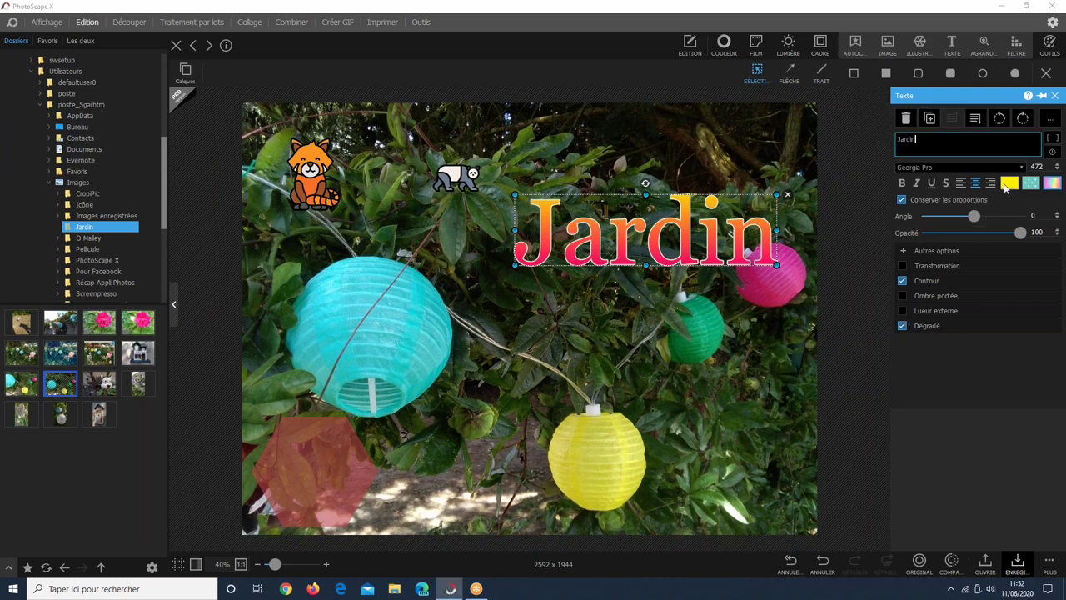
pyautogui.click(1006, 187)
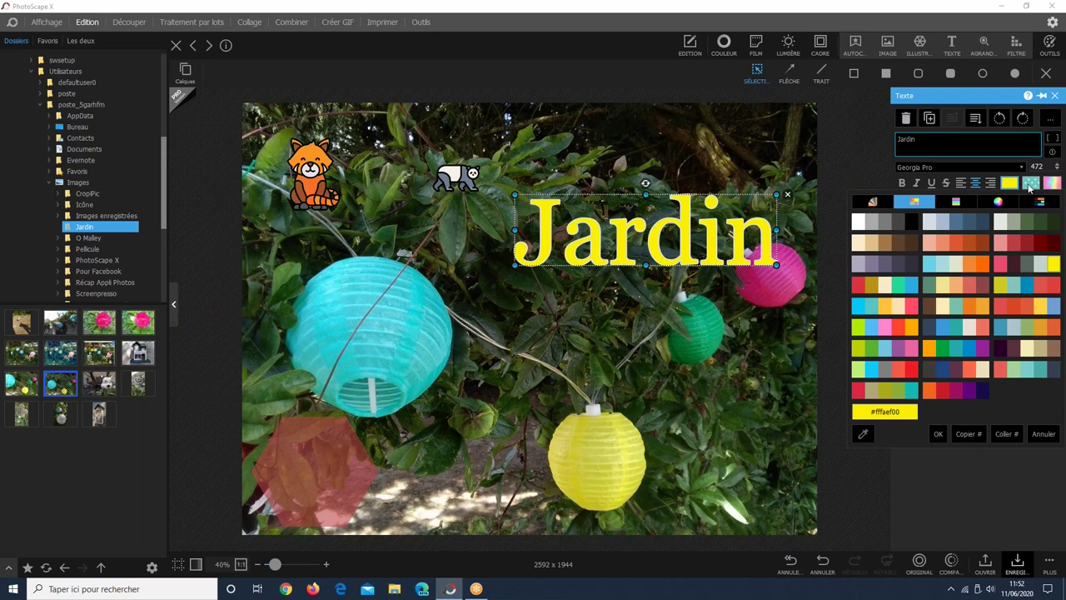
pyautogui.click(1029, 187)
pyautogui.click(1029, 184)
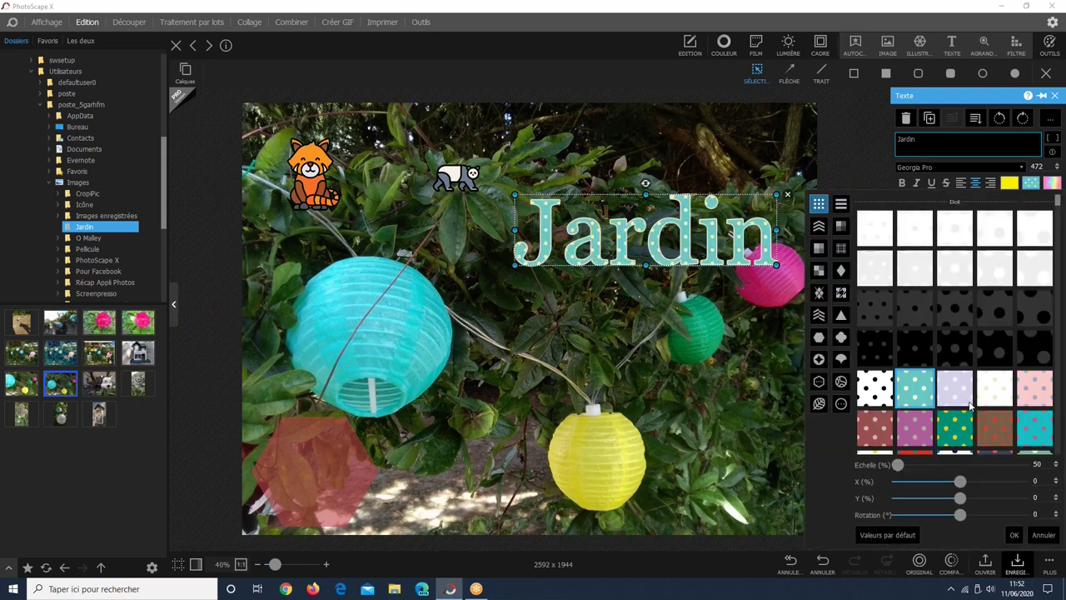
pyautogui.click(914, 385)
# Fill the "Jardin" text with the multicolour rainbow gradient and deselect it.
pyautogui.click(1059, 185)
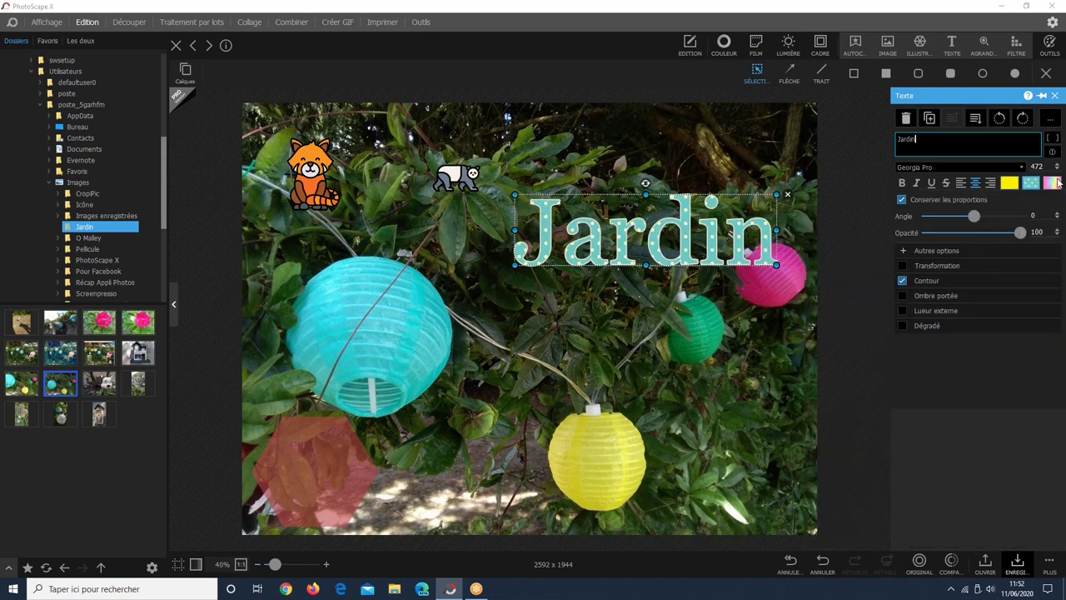
pyautogui.click(1058, 184)
pyautogui.click(1057, 184)
pyautogui.click(1058, 184)
pyautogui.click(1058, 184)
pyautogui.click(882, 146)
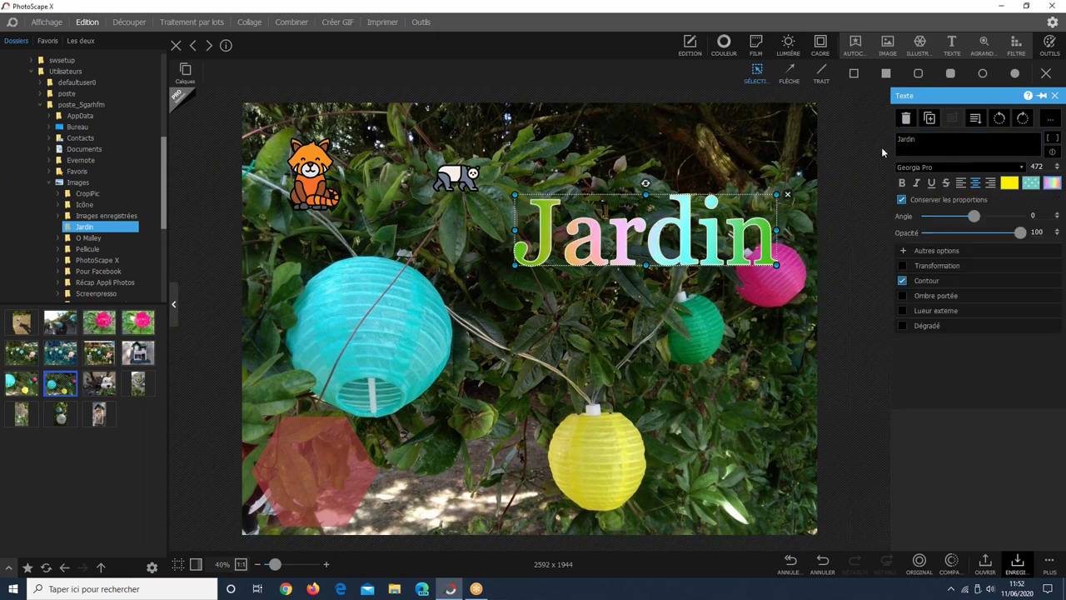
pyautogui.click(882, 146)
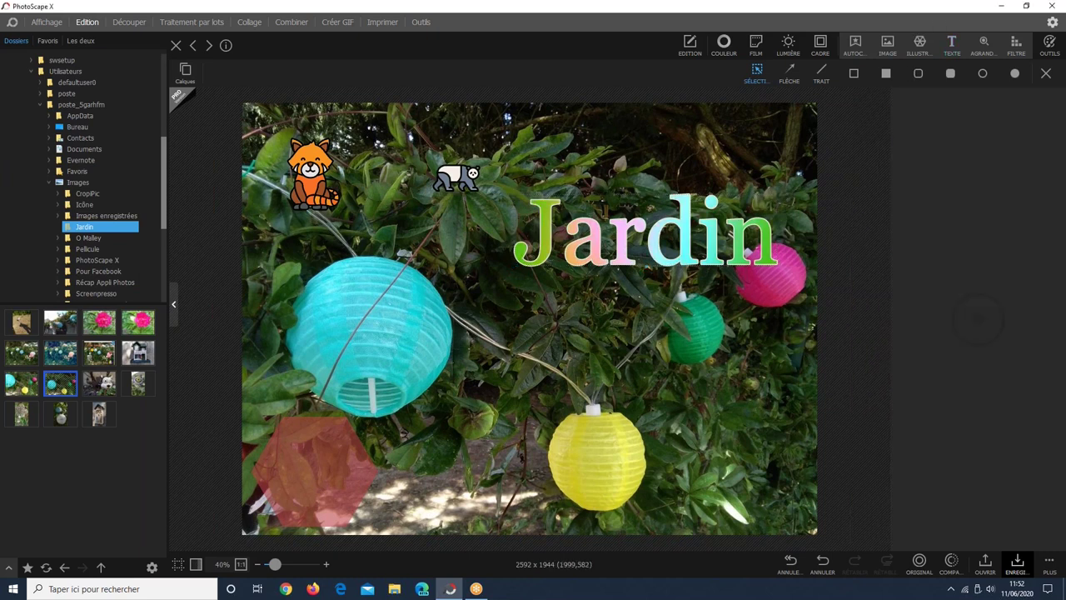
# Enable Transformation on the "Jardin" text and distort it by pulling both lower corners and the upper-right corner inward.
pyautogui.click(753, 231)
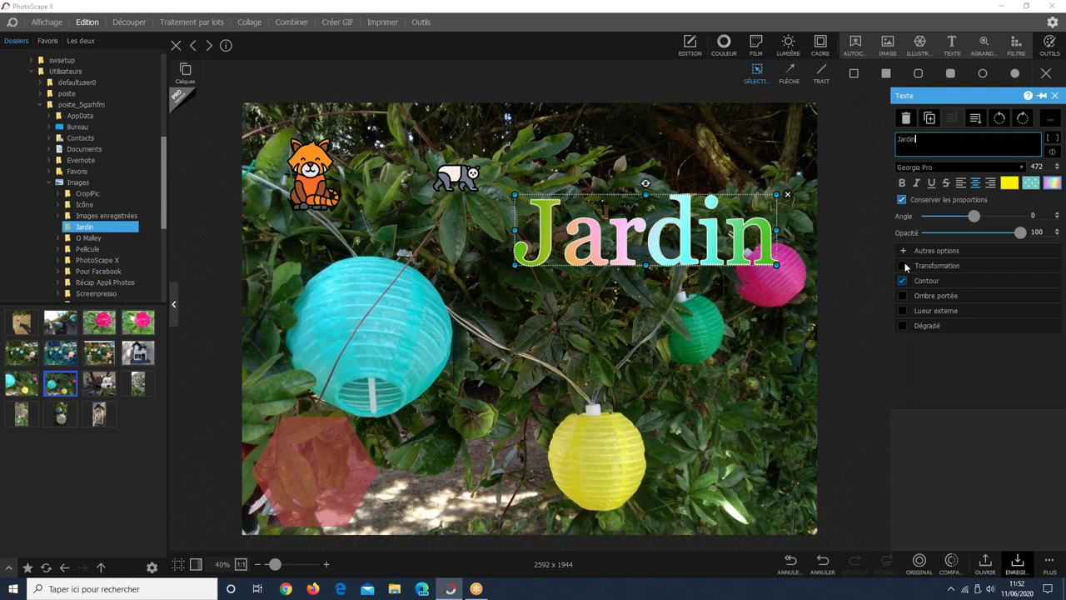
pyautogui.click(904, 266)
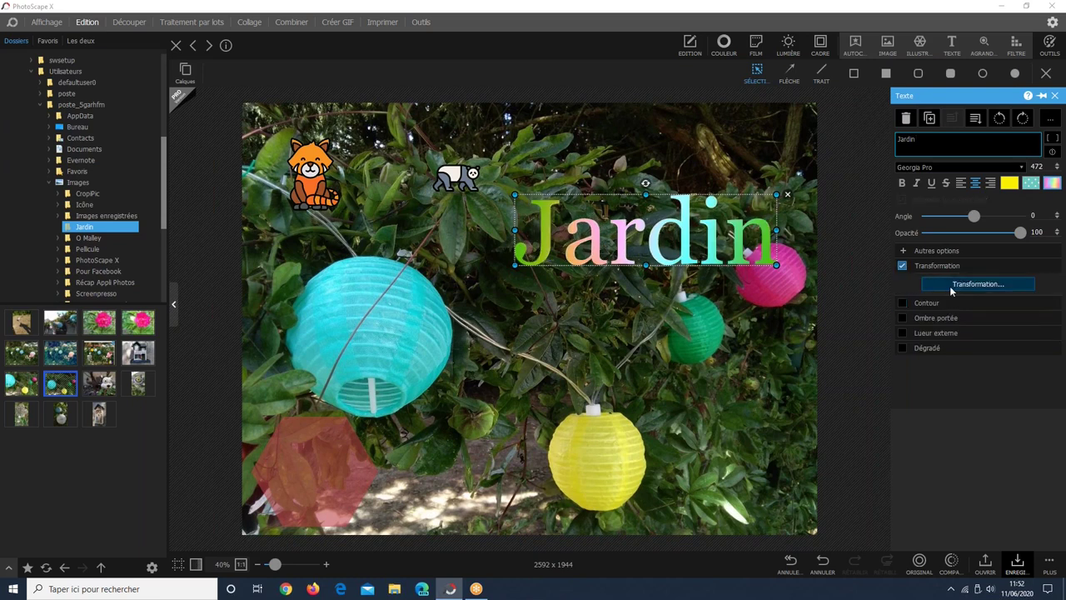
pyautogui.click(952, 286)
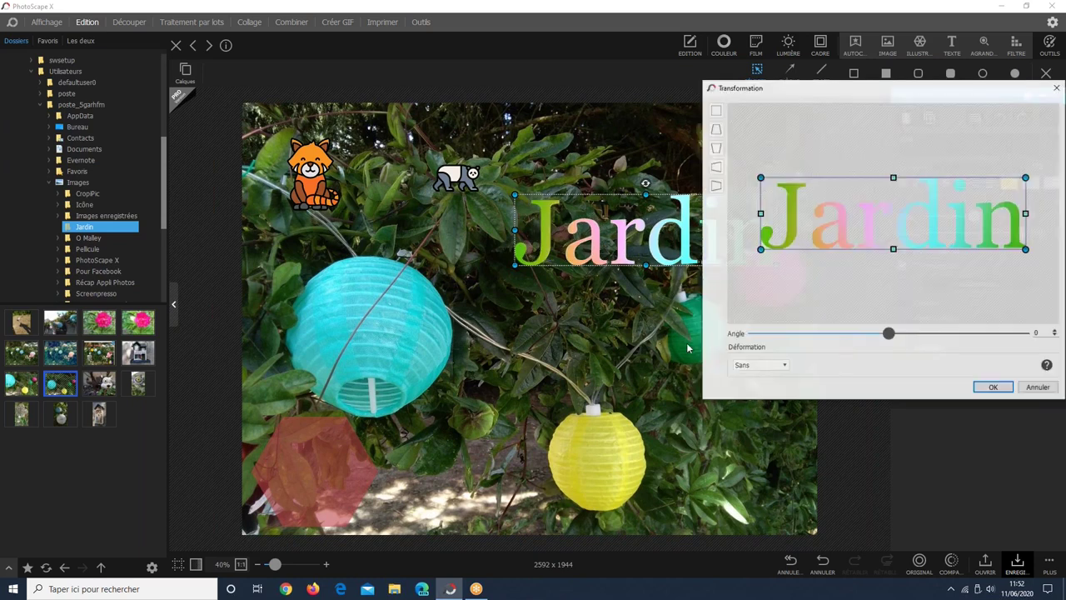
pyautogui.moveTo(760, 248); pyautogui.dragTo(847, 249)
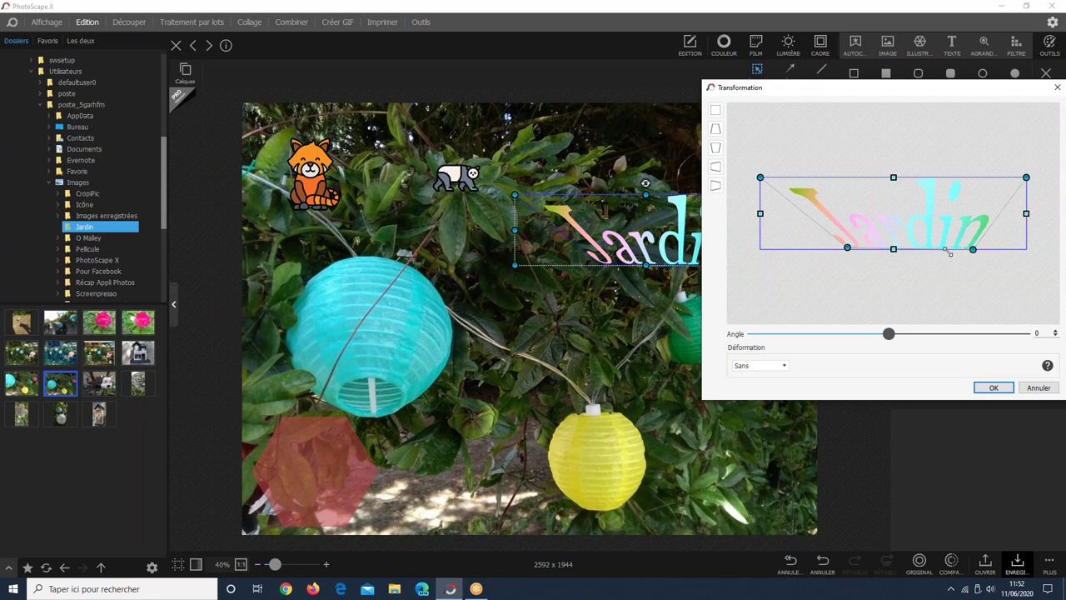
pyautogui.moveTo(971, 249); pyautogui.dragTo(929, 249)
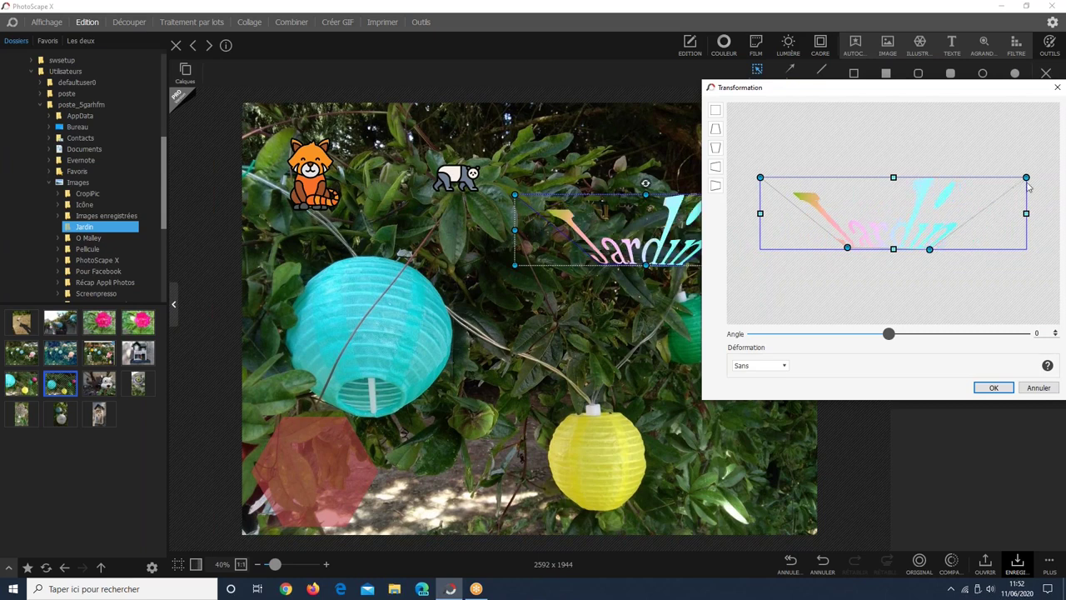
pyautogui.moveTo(1026, 178); pyautogui.dragTo(960, 230)
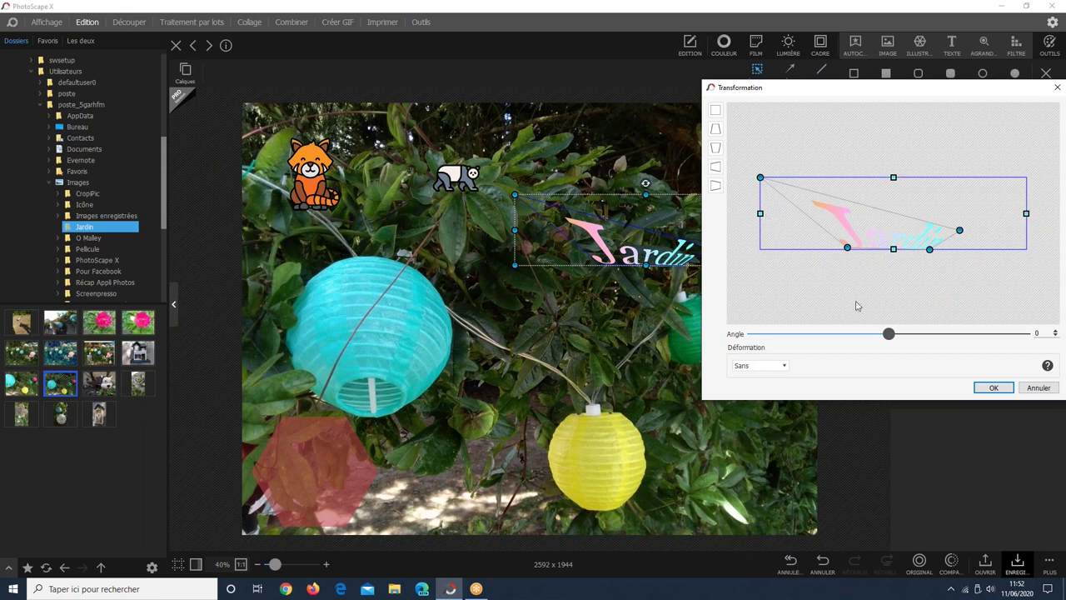
# Try the Cercle and Poisson deformations on "Jardin", cancel the transformation and switch Transformation off.
pyautogui.click(781, 366)
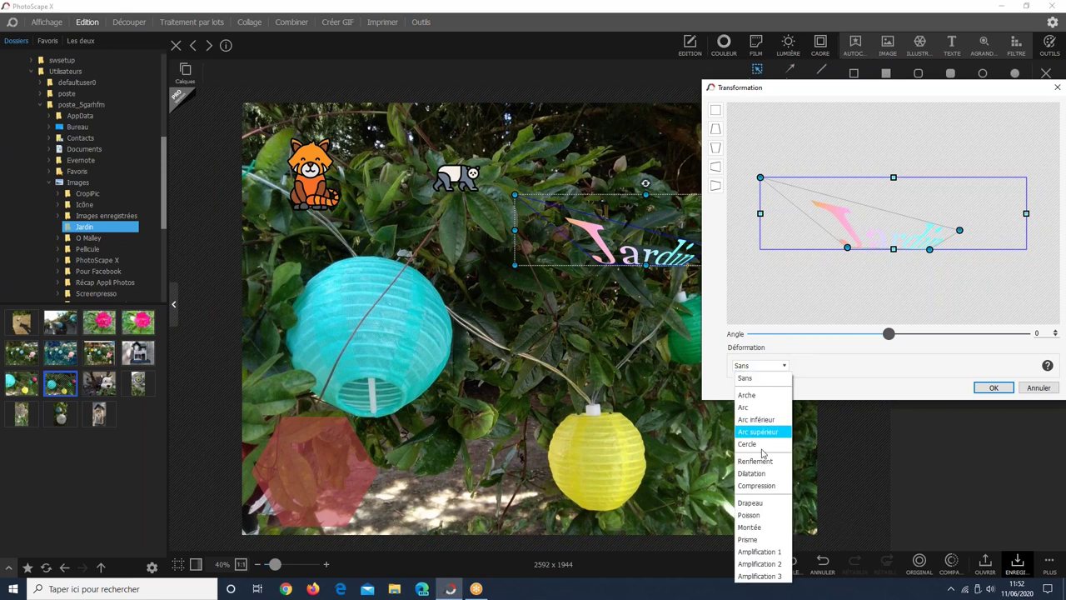
pyautogui.click(768, 445)
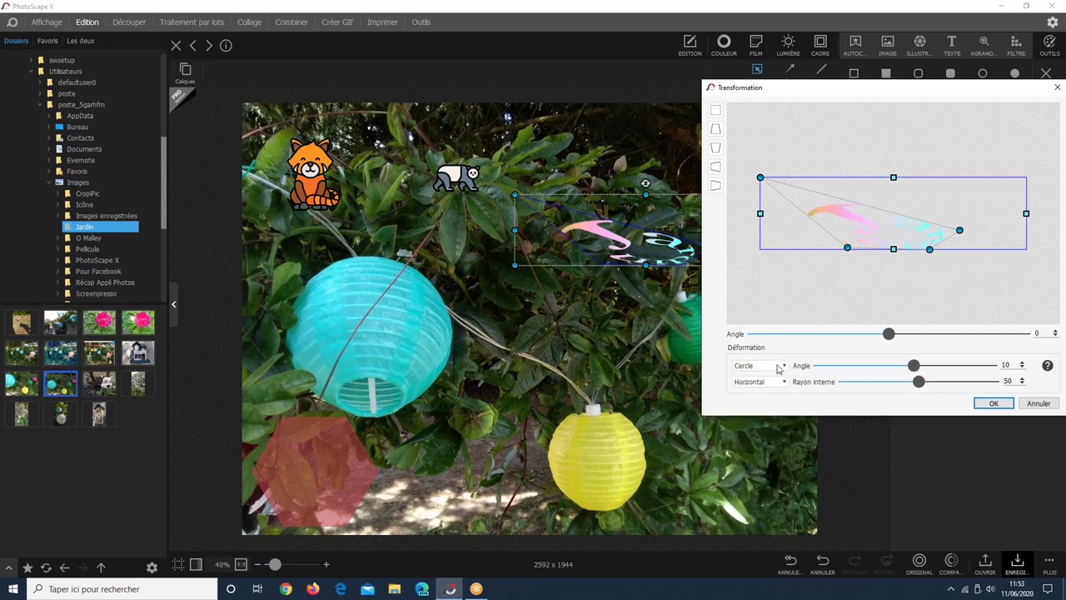
pyautogui.click(778, 369)
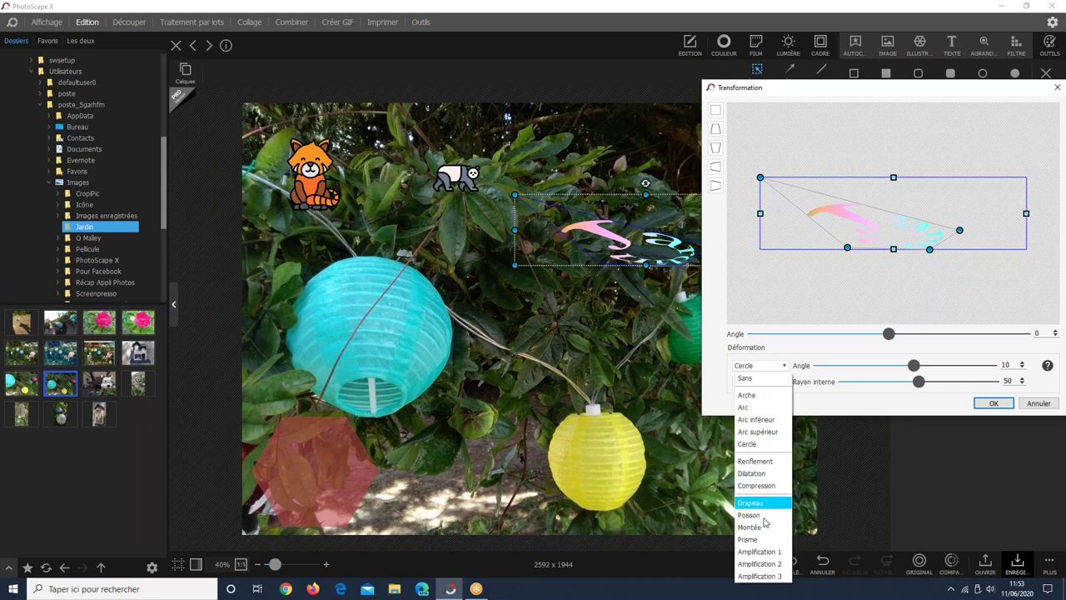
pyautogui.press('Escape')
pyautogui.click(766, 514)
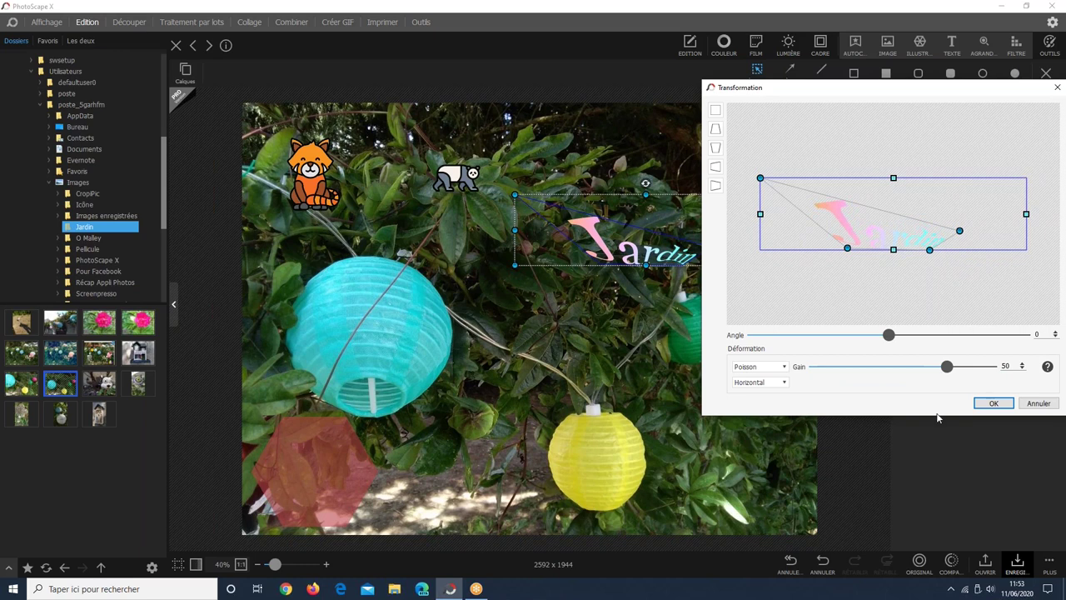
pyautogui.click(1039, 404)
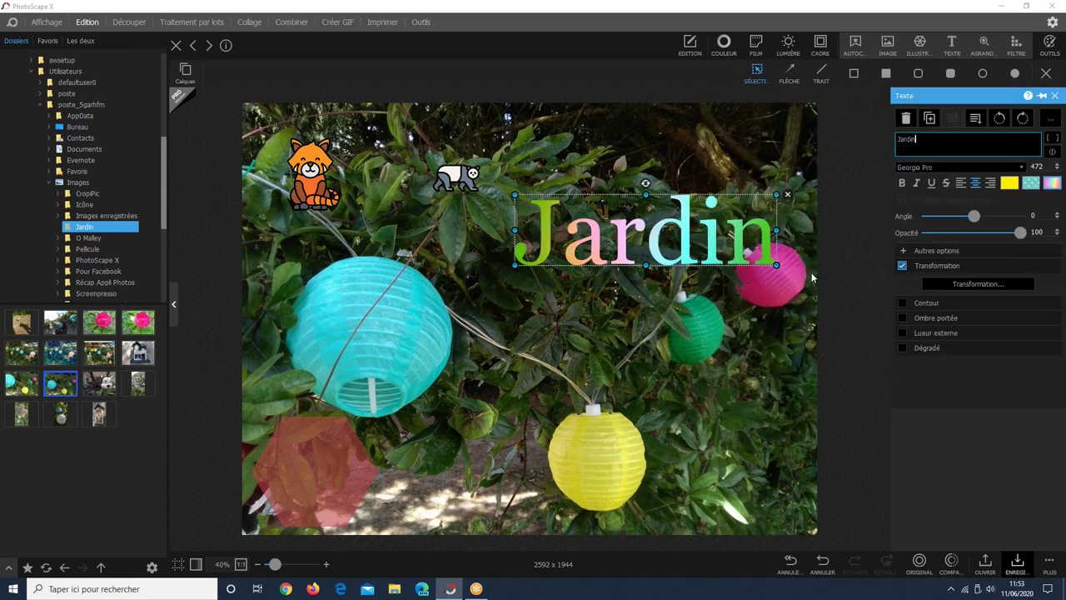
pyautogui.click(905, 265)
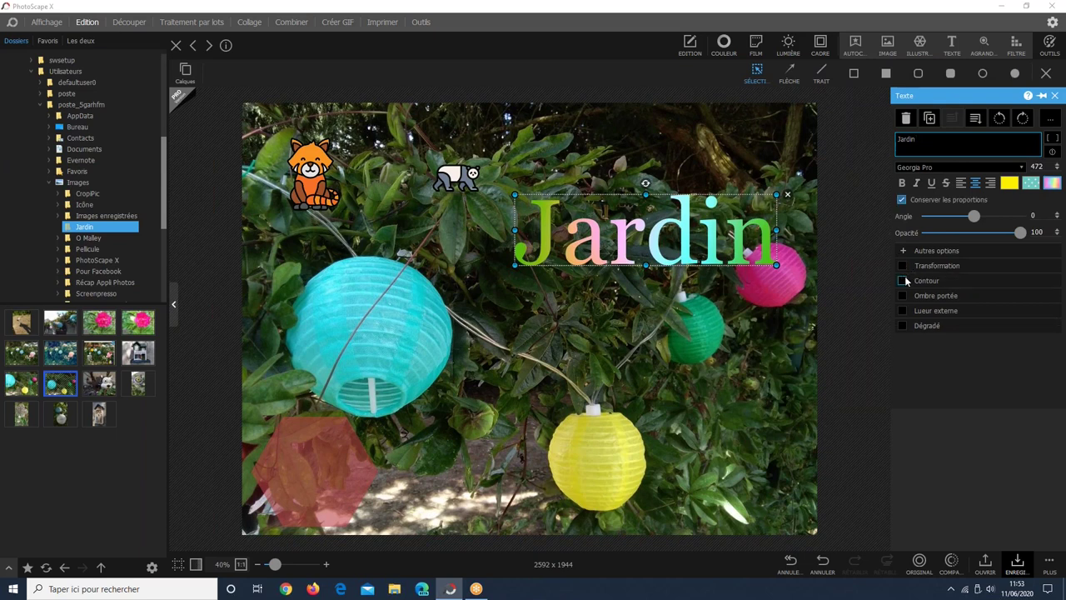
# Try a red outline (Contour) with thickness 24 on the "Jardin" text and switch it off again.
pyautogui.click(903, 281)
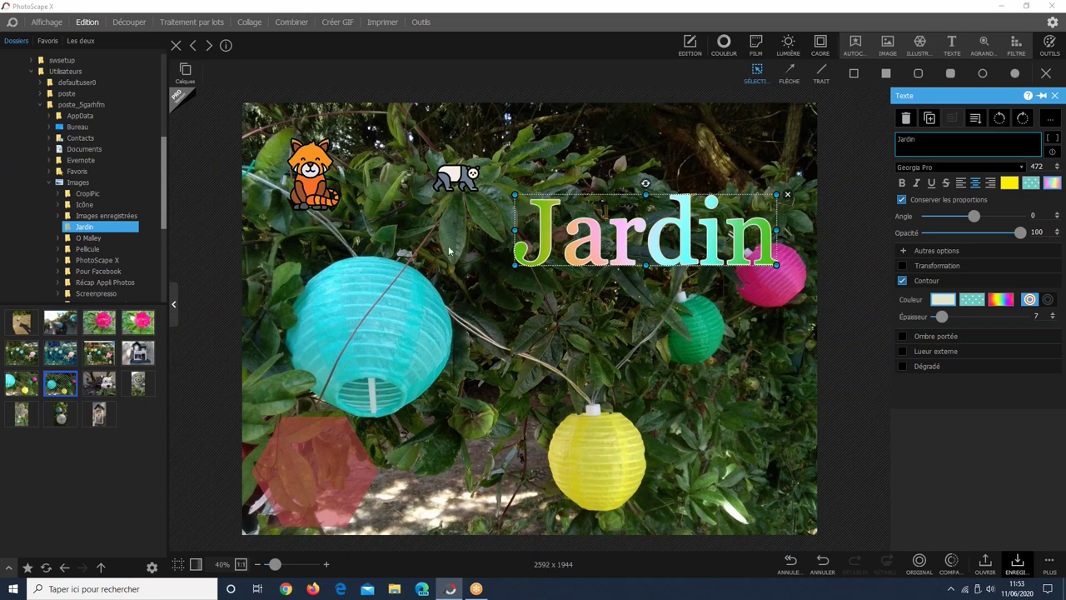
pyautogui.click(944, 301)
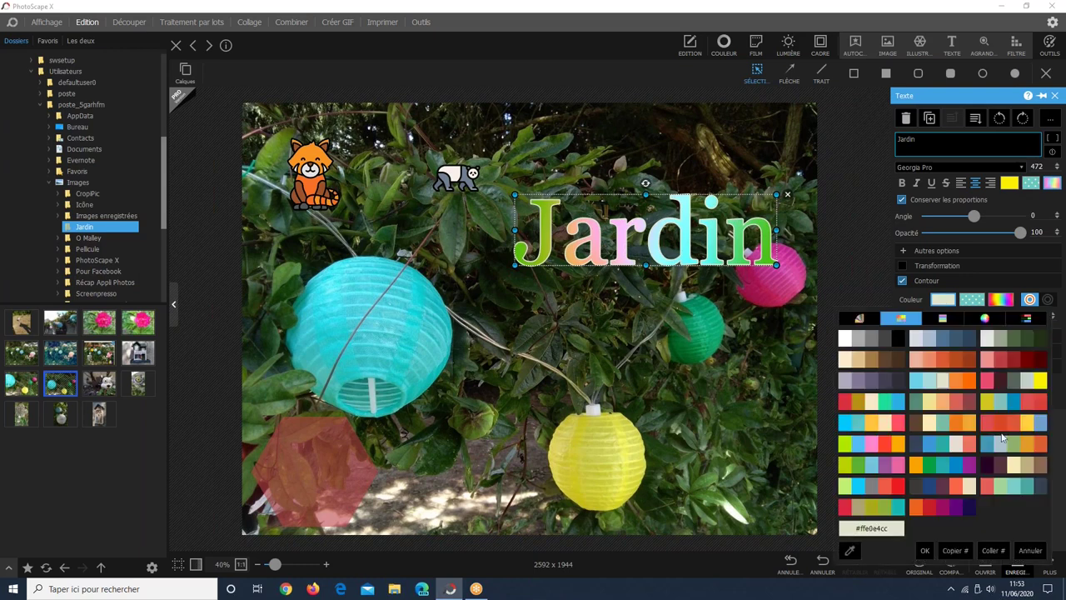
pyautogui.click(1000, 422)
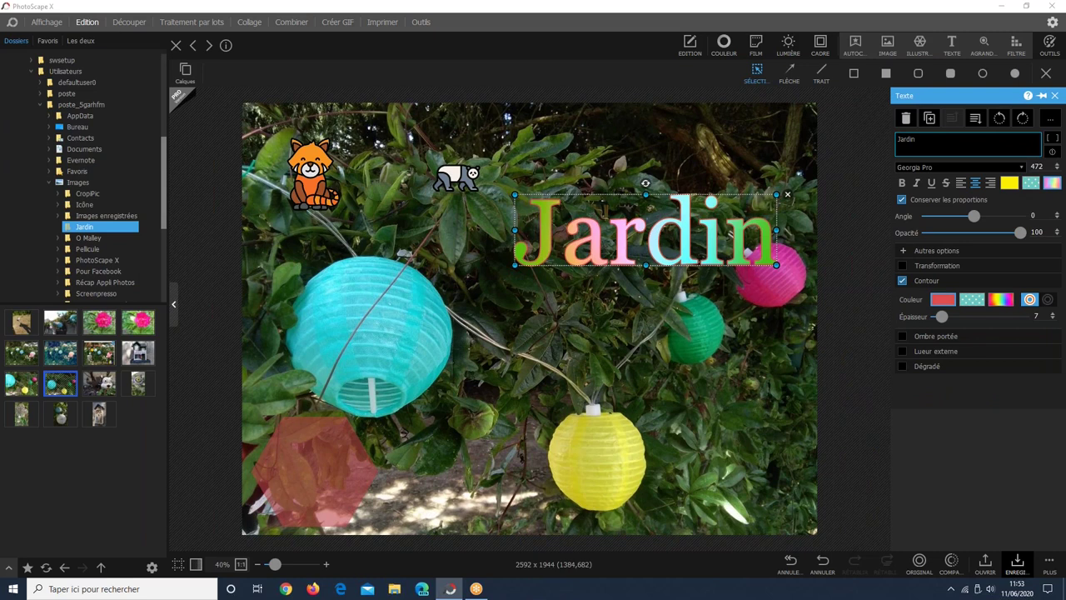
pyautogui.click(956, 317)
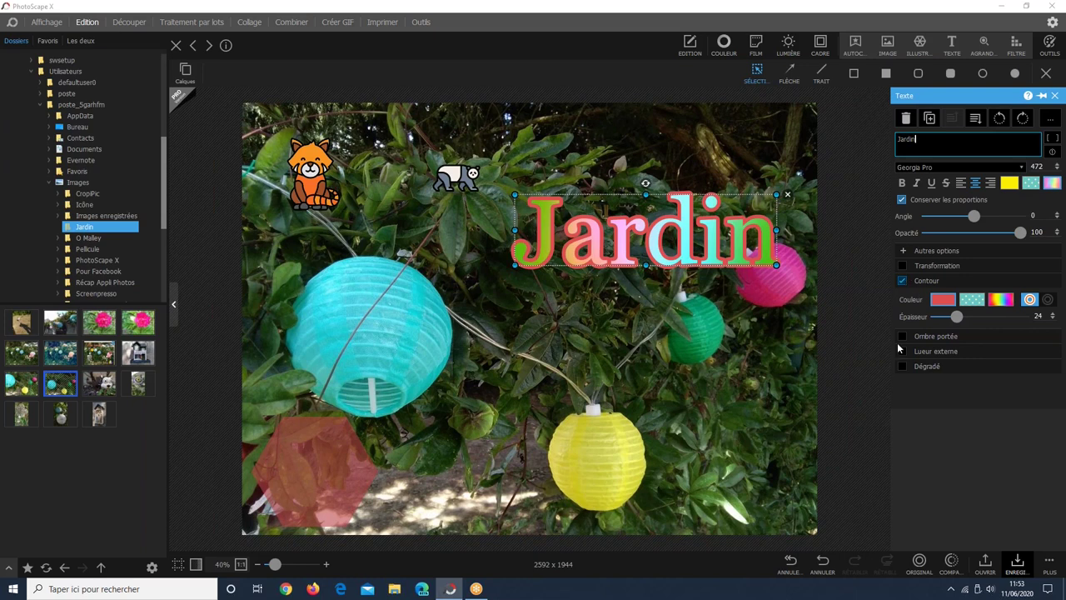
pyautogui.click(902, 280)
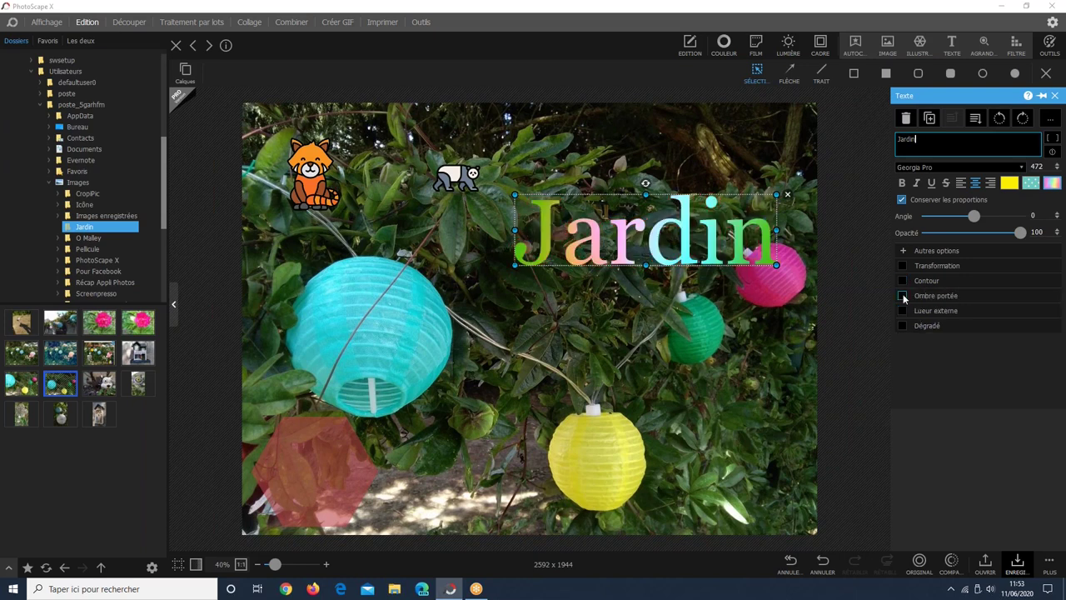
# Give the "Jardin" text a drop shadow (Ombre portée) in a cream colour.
pyautogui.click(935, 296)
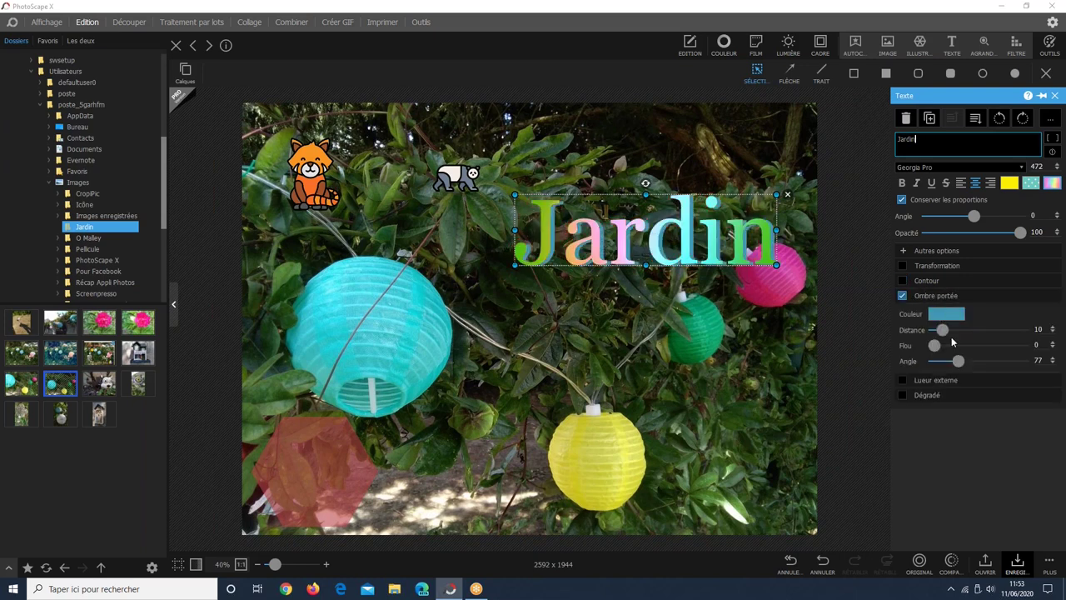
pyautogui.click(947, 313)
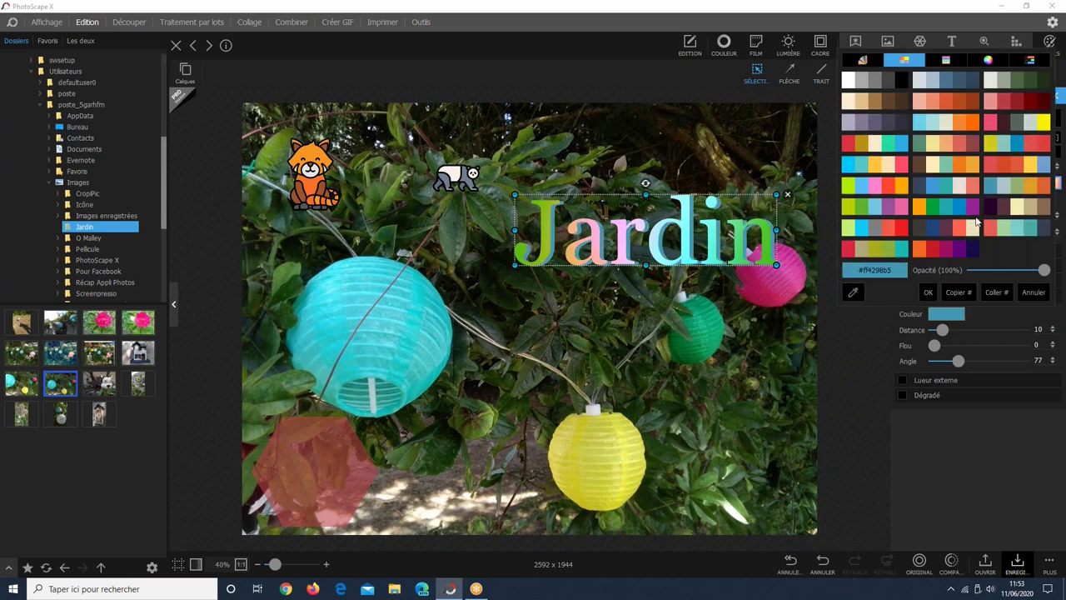
pyautogui.click(1016, 206)
pyautogui.click(928, 291)
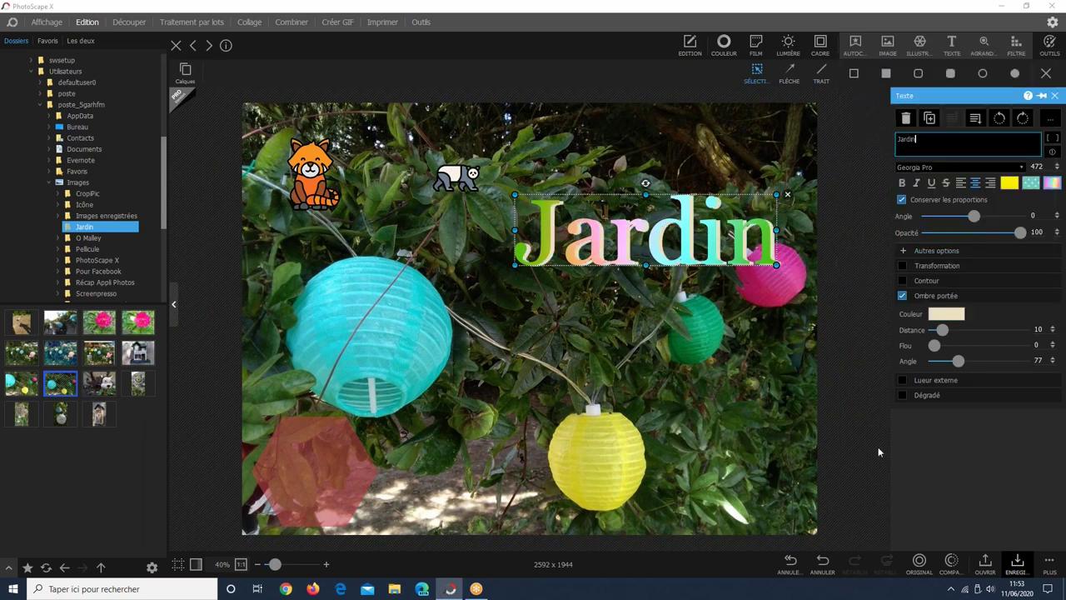
# Try shadow distance 13, blur 19 and angle 68 on the "Jardin" text, and switch the drop shadow off.
pyautogui.moveTo(963, 331)
pyautogui.mouseDown()
pyautogui.moveTo(989, 326)
pyautogui.moveTo(945, 330)
pyautogui.moveTo(971, 343)
pyautogui.mouseUp()
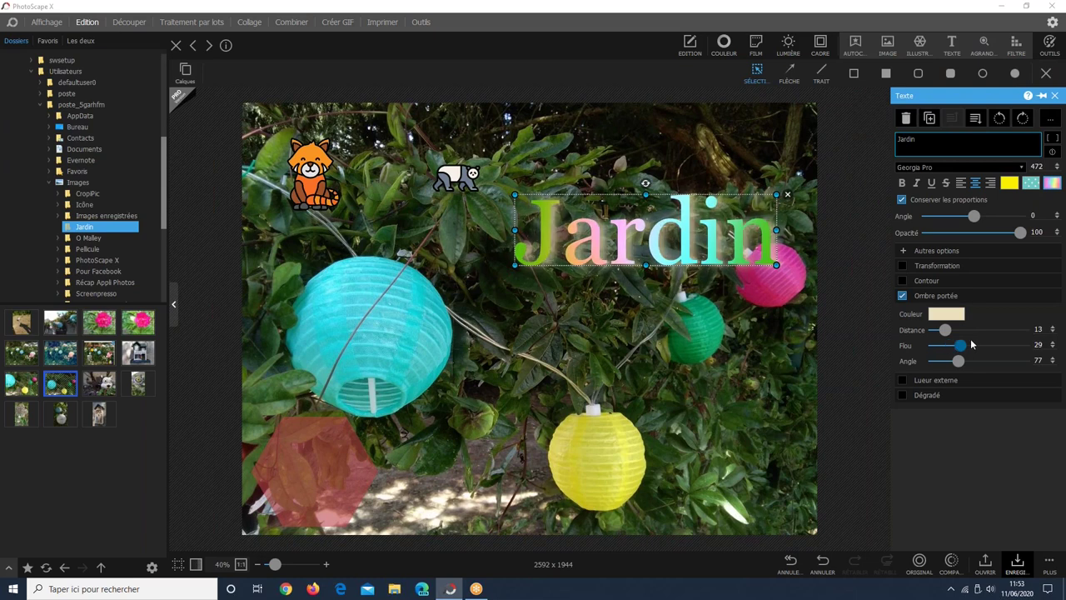
pyautogui.click(949, 344)
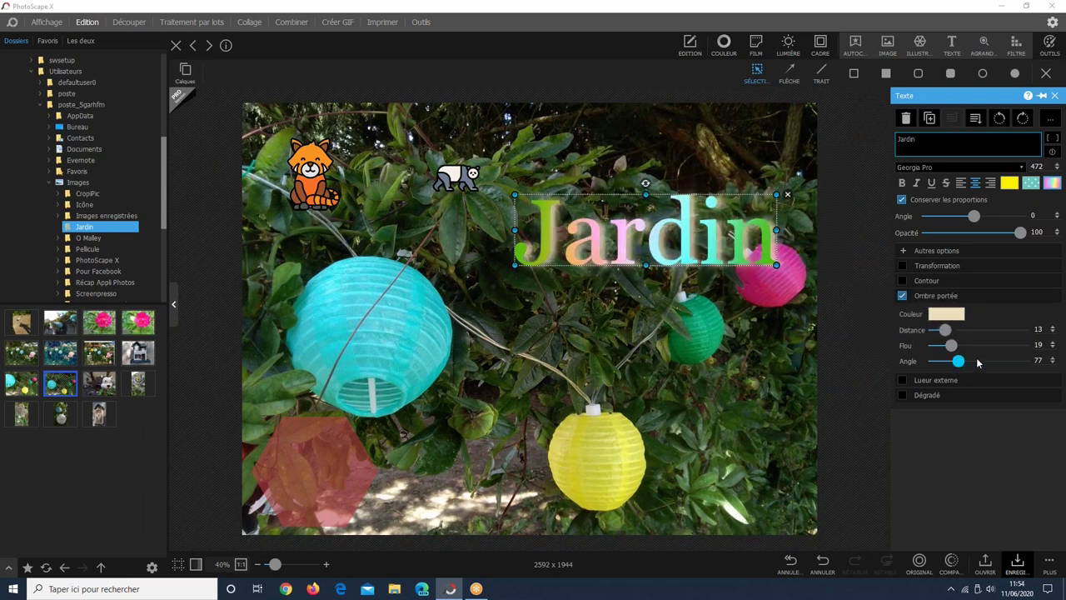
pyautogui.click(1003, 358)
pyautogui.click(953, 360)
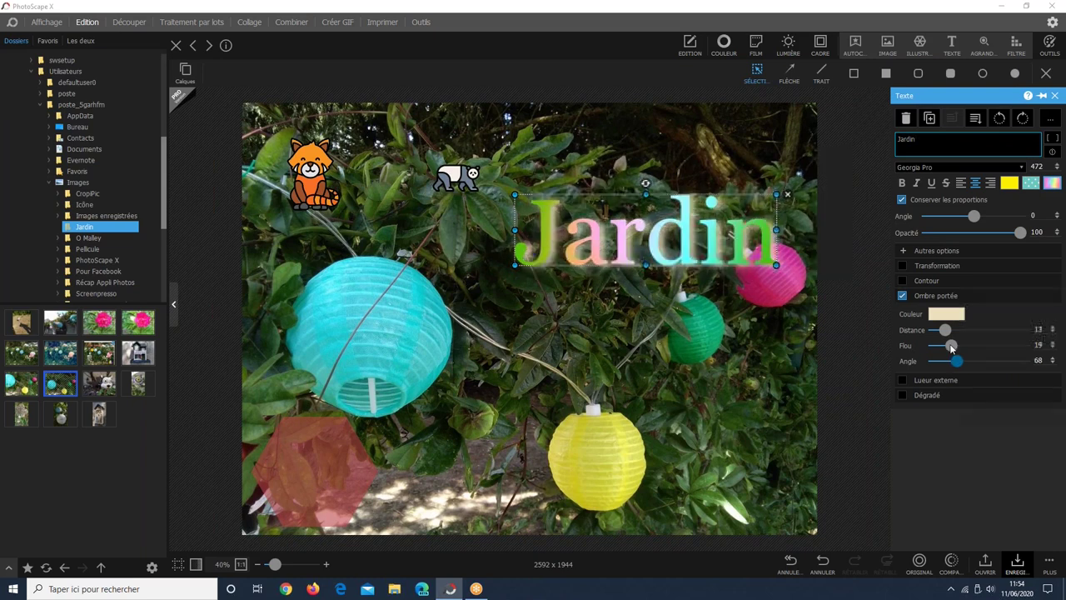
pyautogui.click(902, 296)
# Try the pink outer glow (Lueur externe) on "Jardin", replace it with the yellow-to-pink Dégradé gradient, and deselect the text.
pyautogui.click(902, 311)
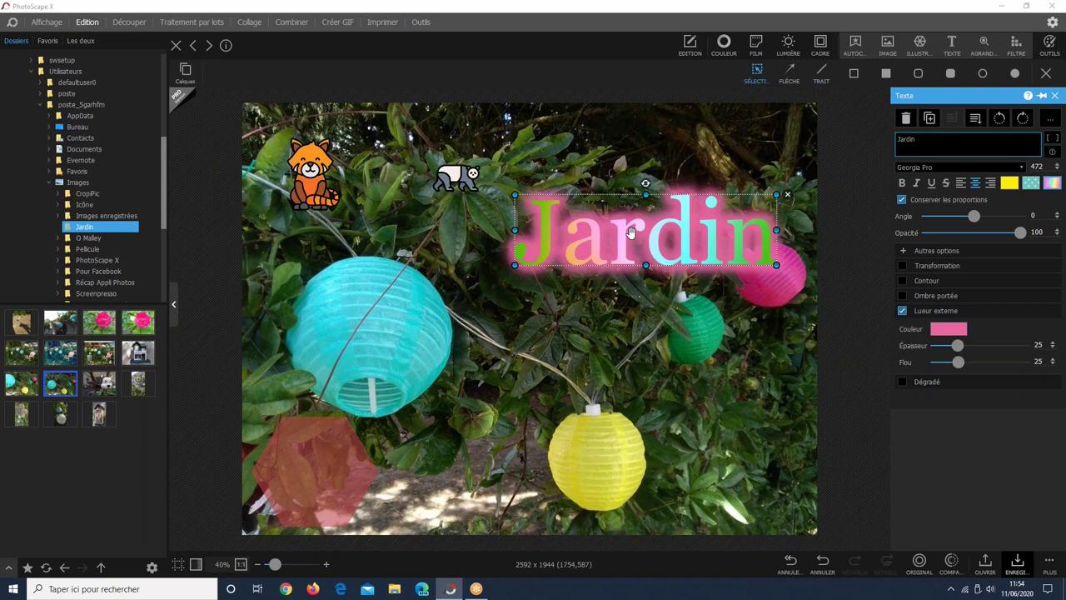
pyautogui.click(902, 310)
pyautogui.click(903, 326)
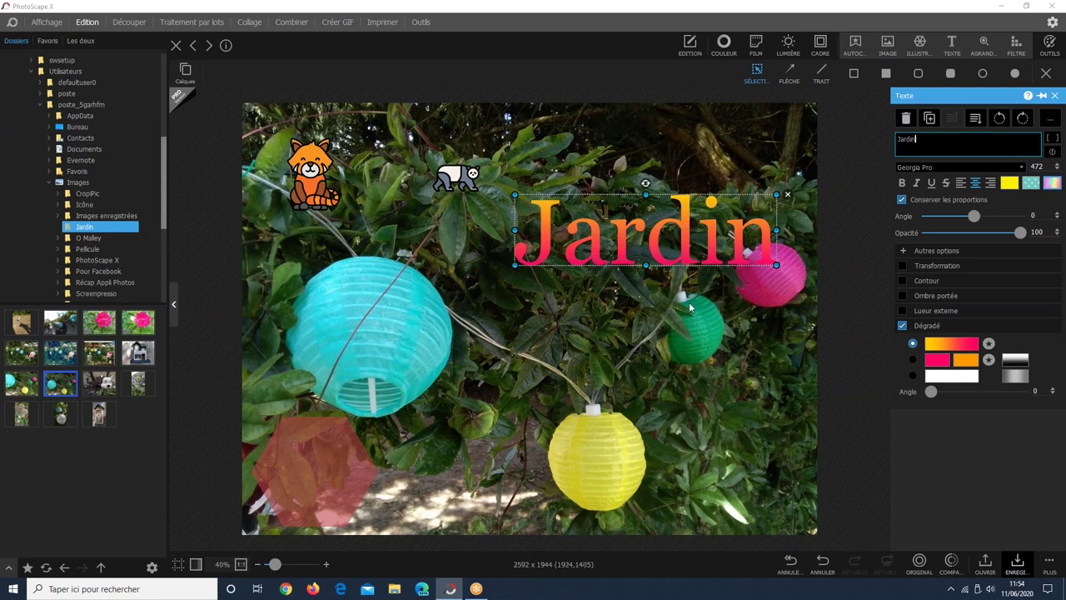
pyautogui.click(529, 339)
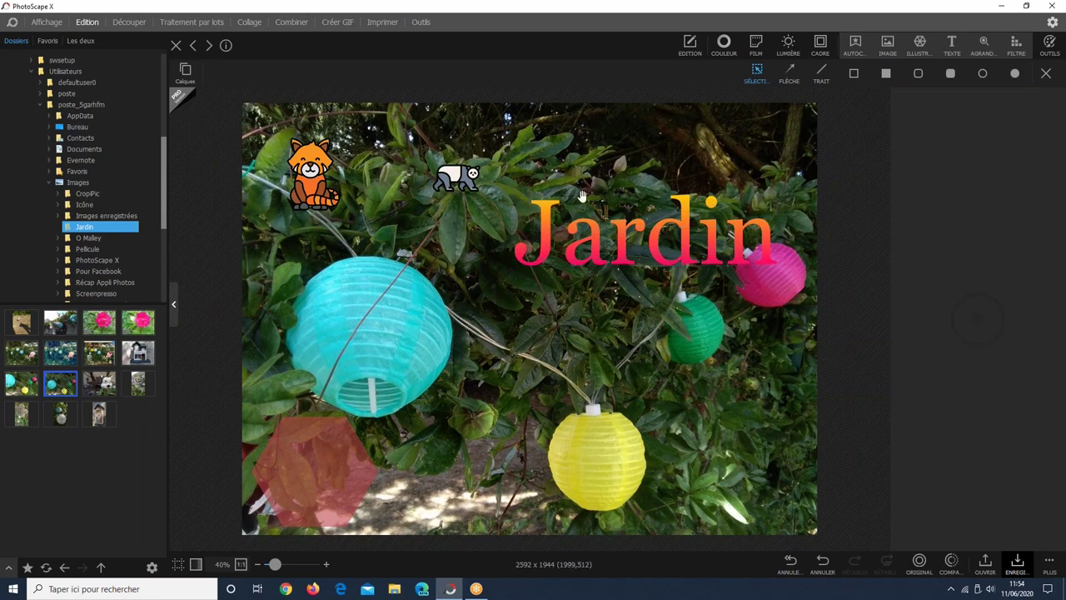
# Add a second text reading "d'été" in the photo's lower-right corner and move "Jardin" over the turquoise lantern.
pyautogui.click(951, 45)
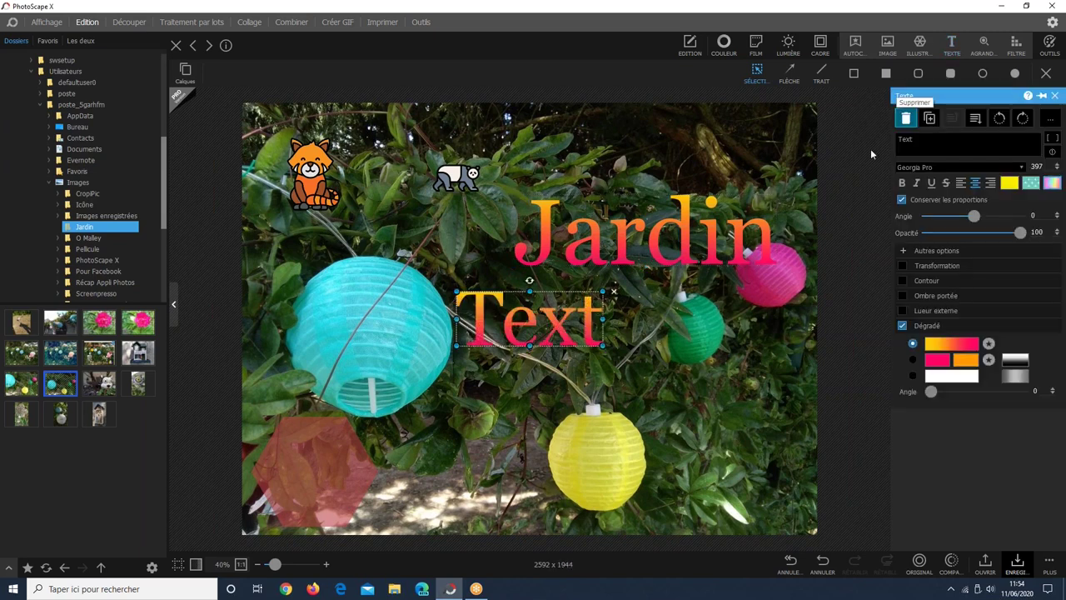
pyautogui.hotkey('ctrl', 'a')
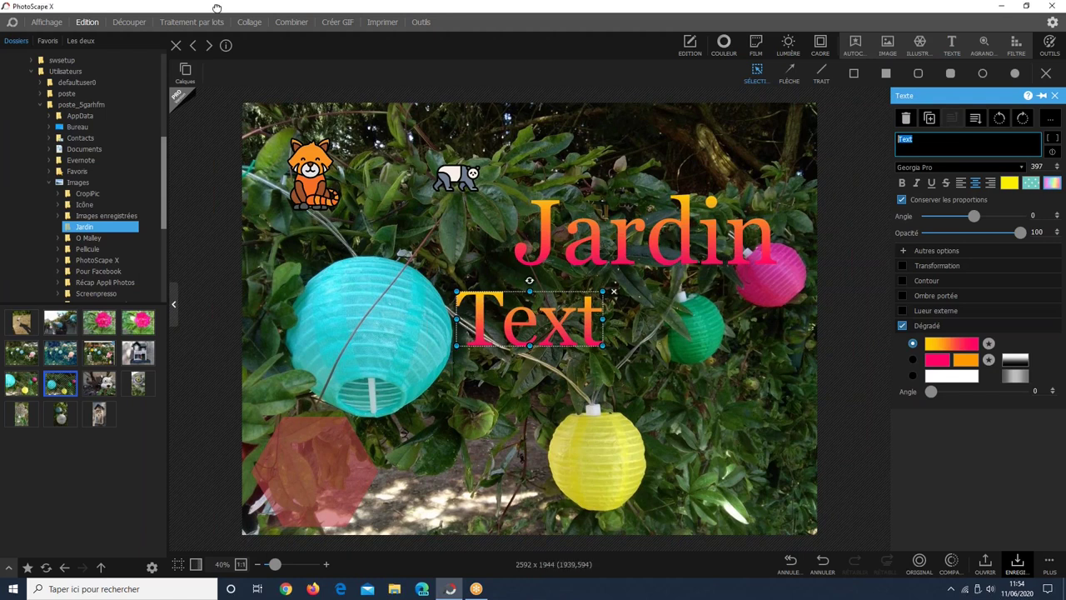
pyautogui.moveTo(641, 237); pyautogui.dragTo(371, 183)
pyautogui.moveTo(406, 261); pyautogui.dragTo(410, 258)
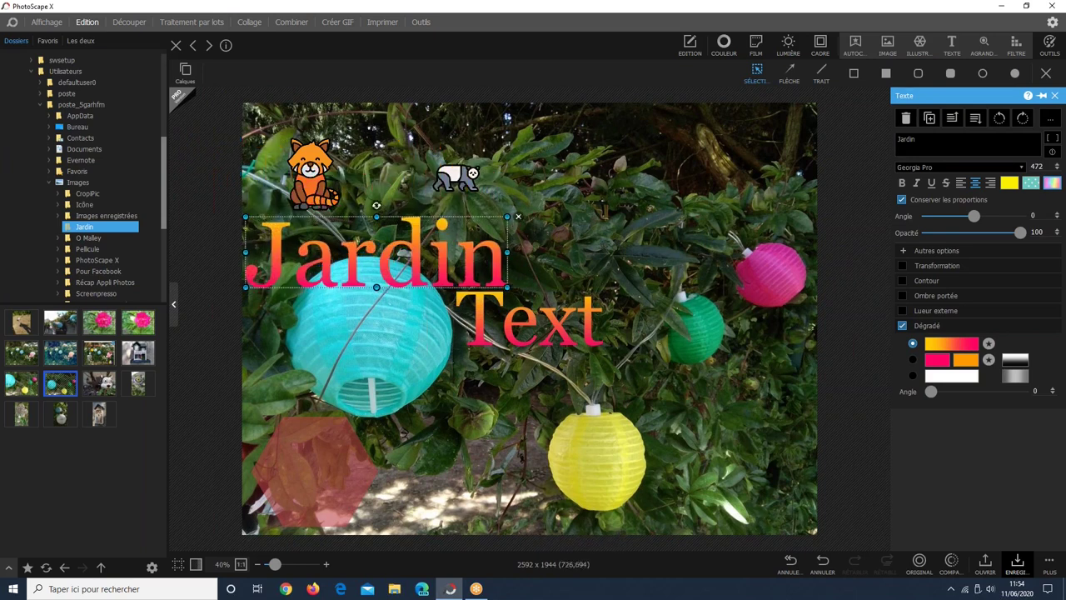
pyautogui.moveTo(531, 329); pyautogui.dragTo(727, 507)
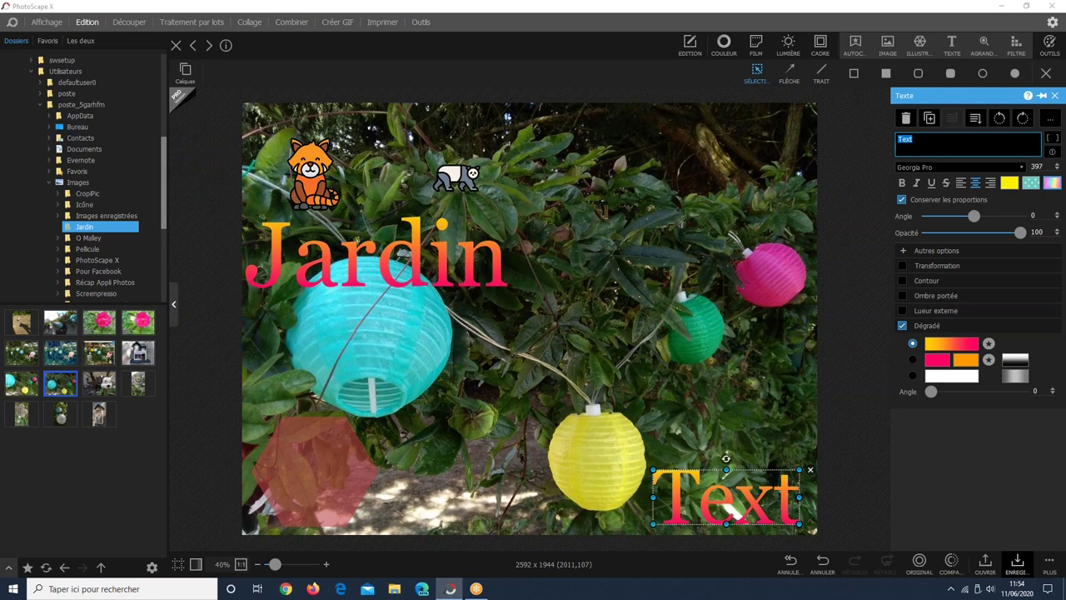
pyautogui.write("d'été")
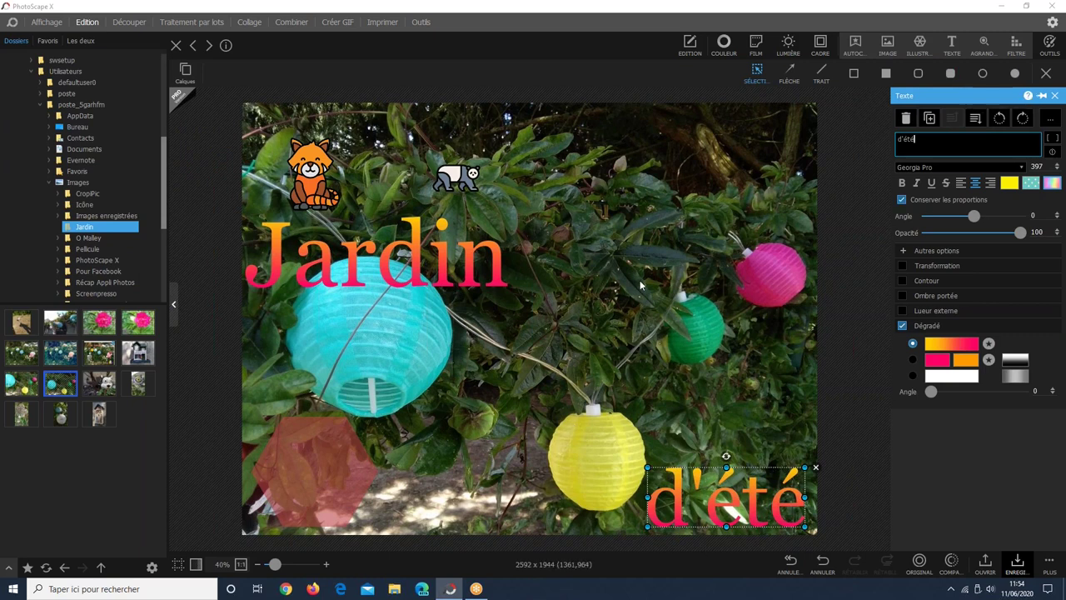
pyautogui.click(666, 366)
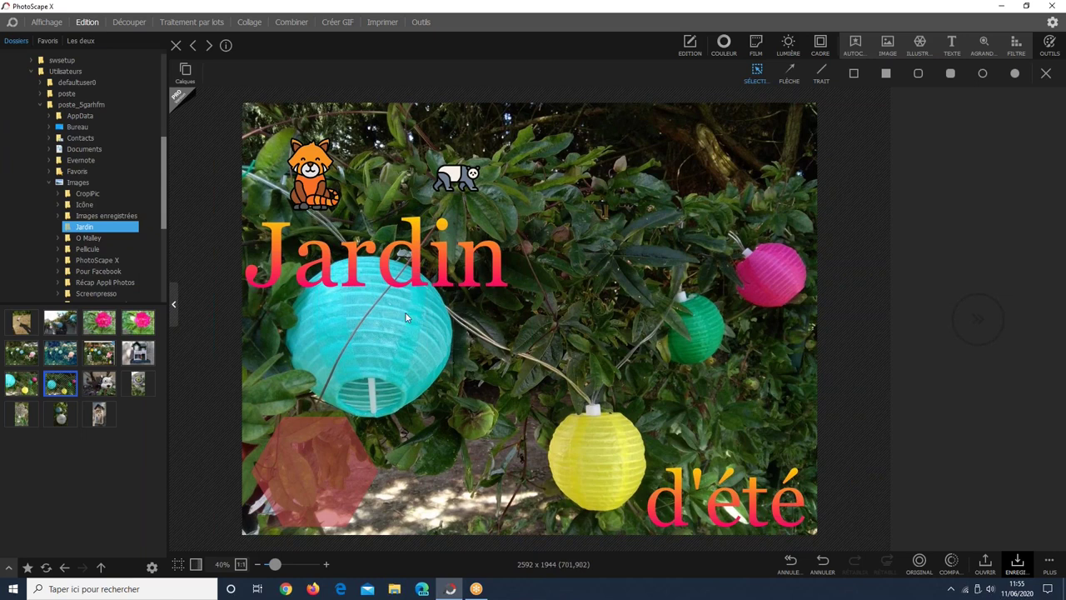
# Undo the added "d'été" text and the move of "Jardin", and deselect the remaining text.
pyautogui.click(822, 563)
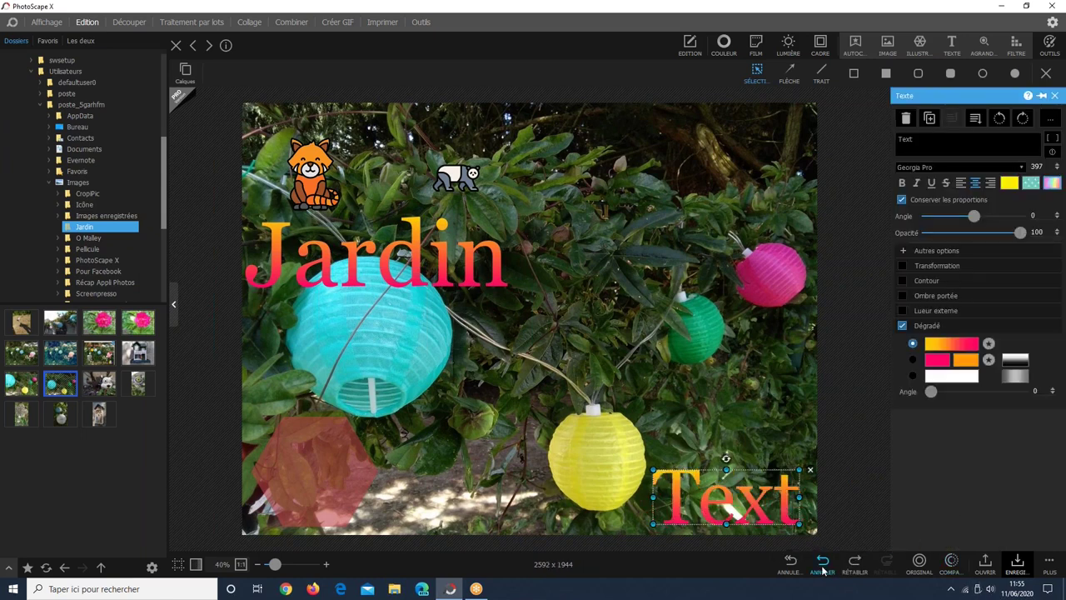
pyautogui.click(822, 563)
pyautogui.click(822, 563)
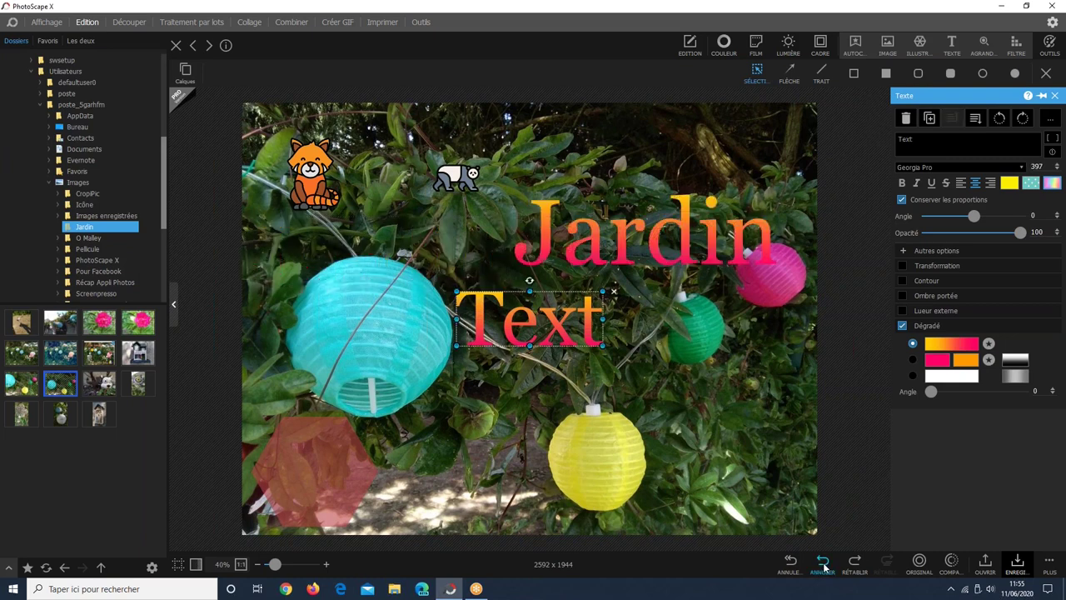
pyautogui.click(822, 563)
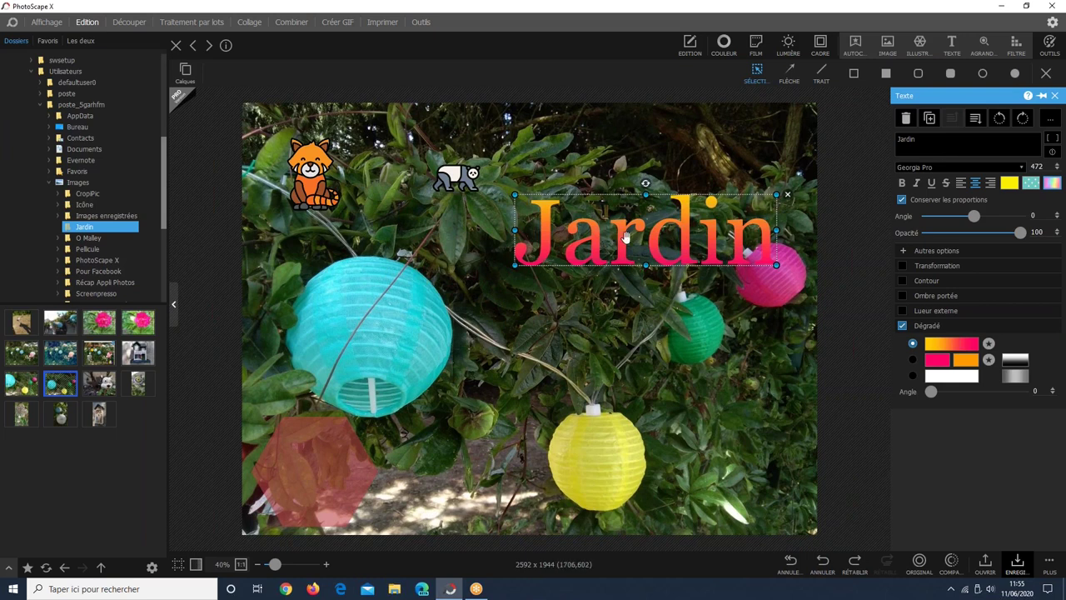
pyautogui.click(930, 140)
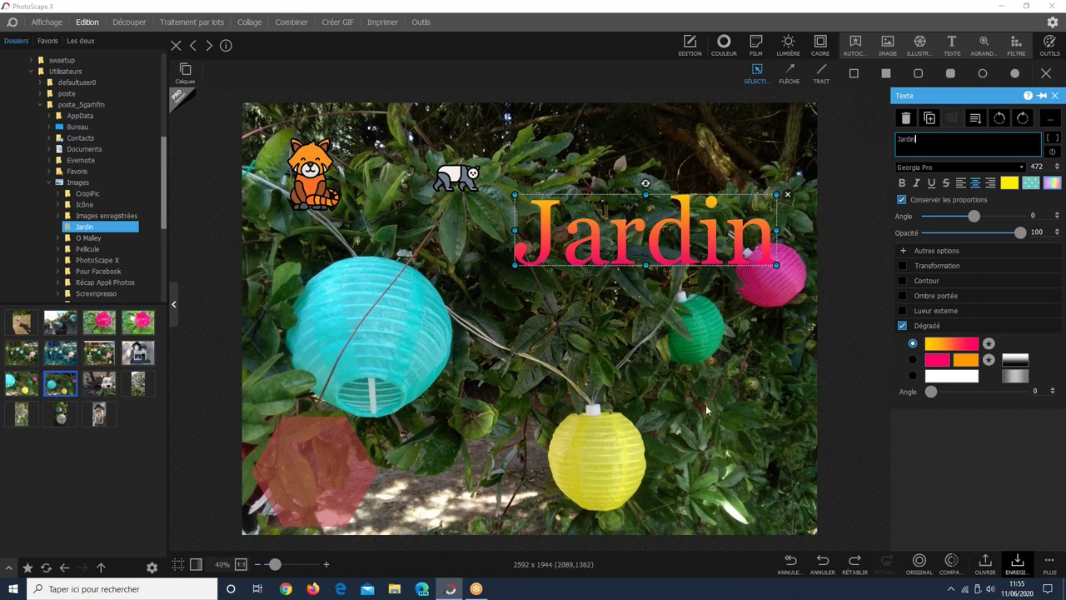
pyautogui.click(744, 416)
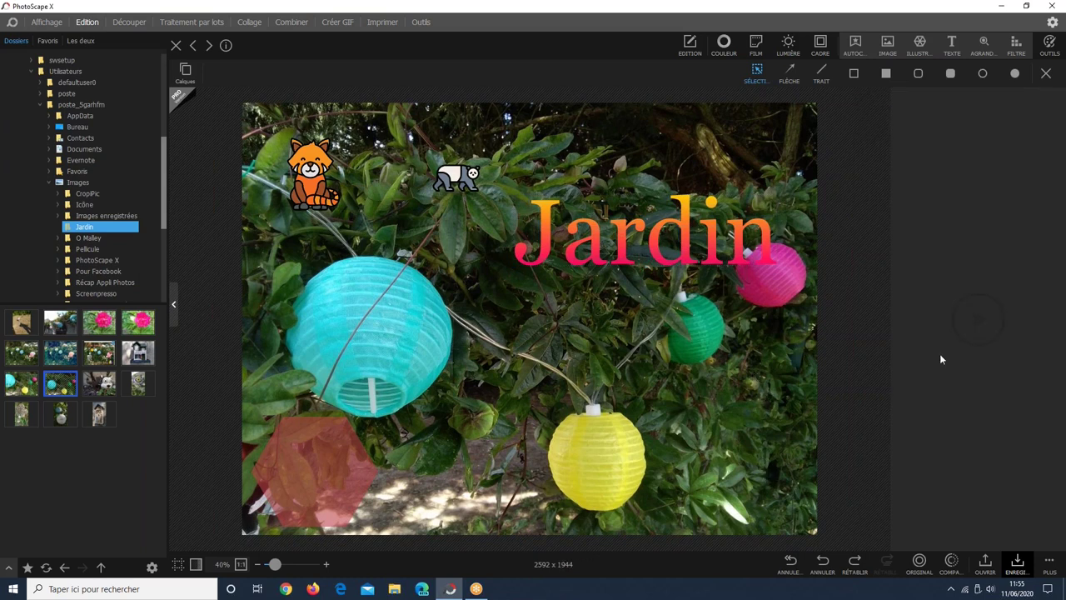
# Move the "Jardin" text up into the photo's upper-right corner, above the pink lantern.
pyautogui.click(790, 72)
pyautogui.click(693, 235)
pyautogui.moveTo(692, 235); pyautogui.dragTo(714, 177)
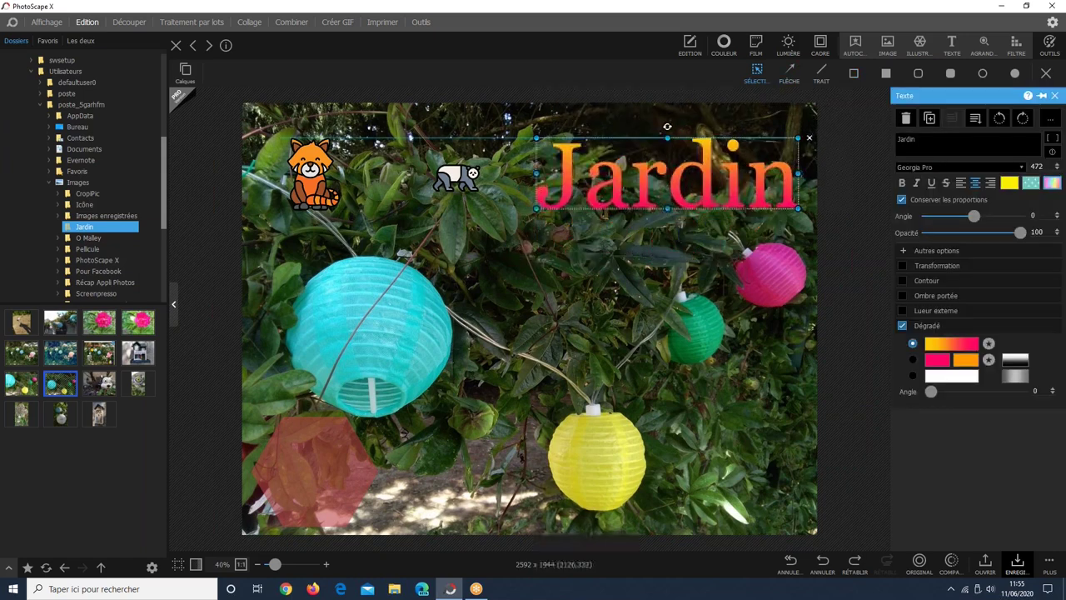
pyautogui.click(979, 47)
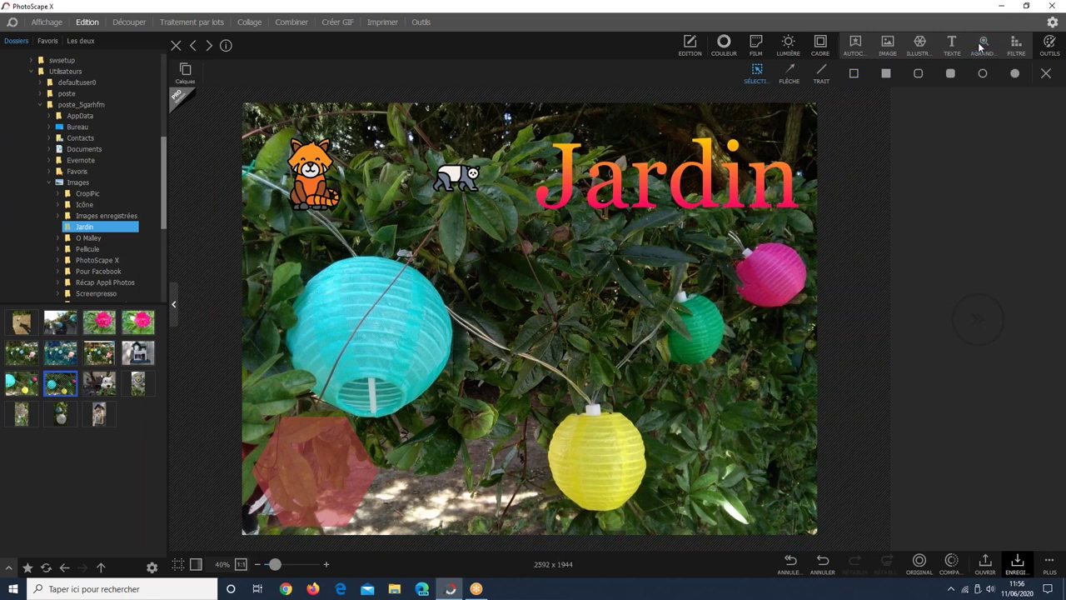
pyautogui.click(969, 309)
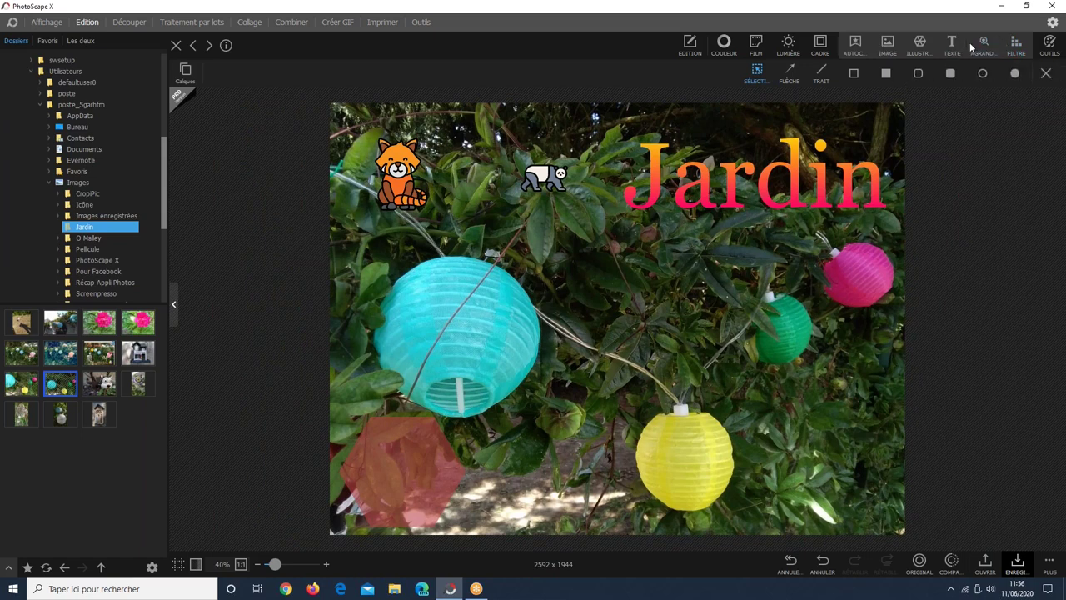
pyautogui.click(1013, 75)
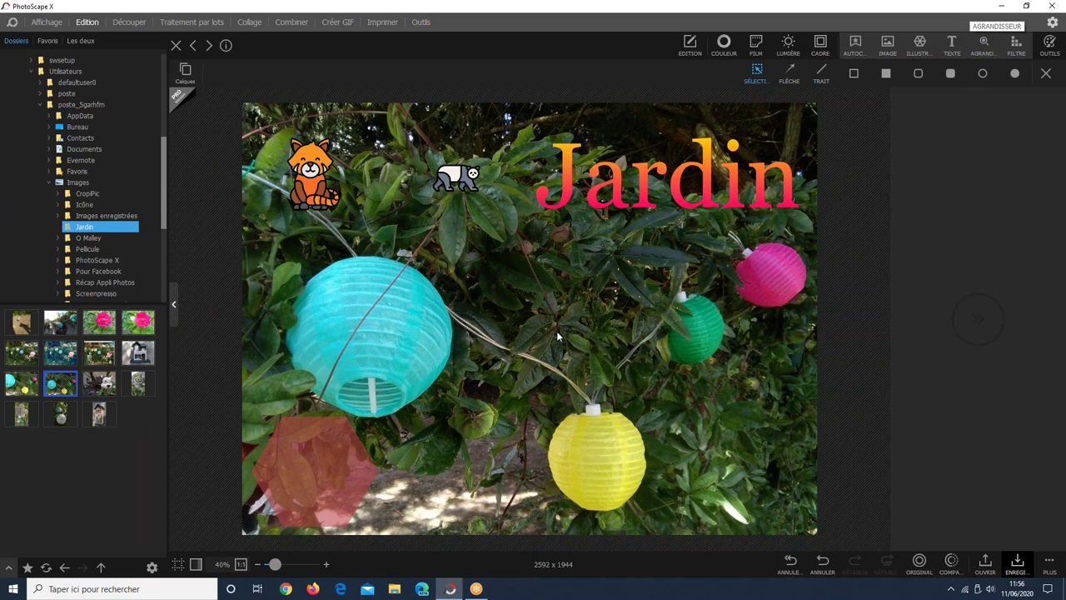
# Add a square Mosaïque filter area, place it over the yellow lantern and set its intensity to 46.
pyautogui.click(1017, 47)
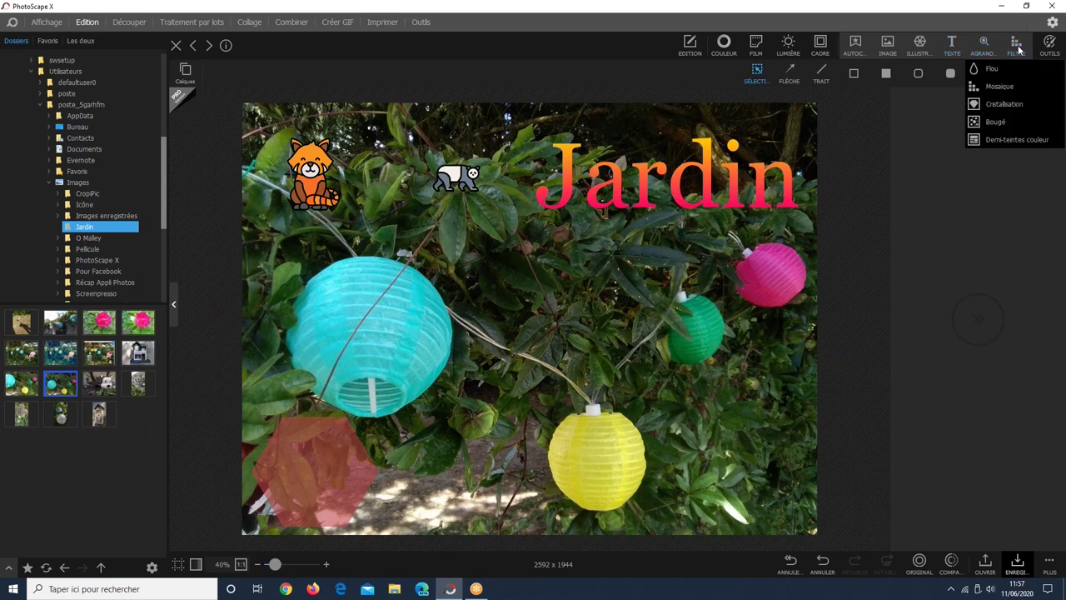
pyautogui.click(987, 91)
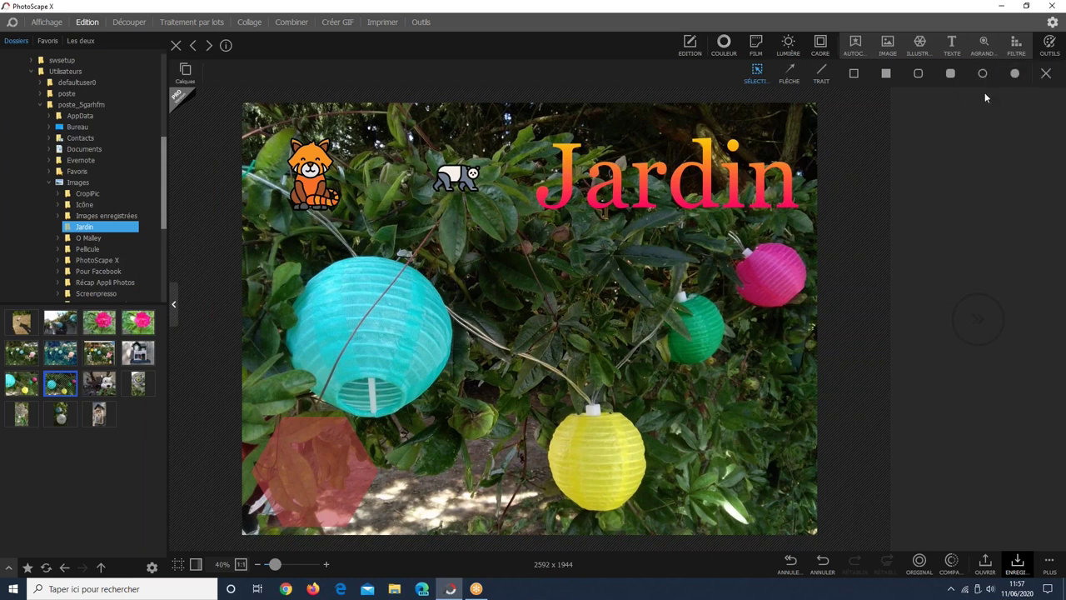
pyautogui.moveTo(473, 264); pyautogui.dragTo(584, 373)
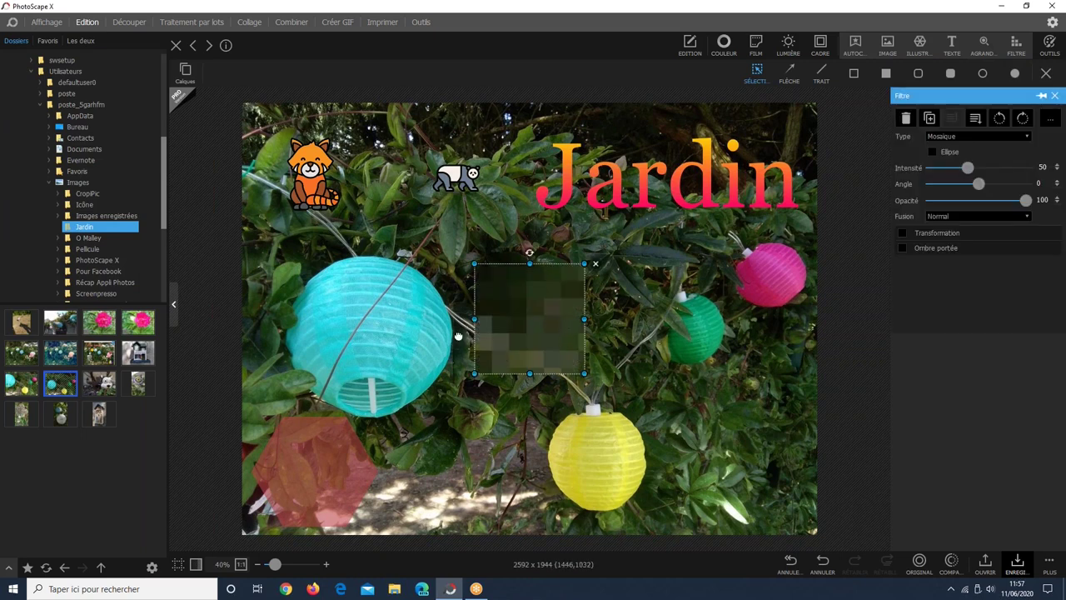
pyautogui.moveTo(568, 332); pyautogui.dragTo(624, 476)
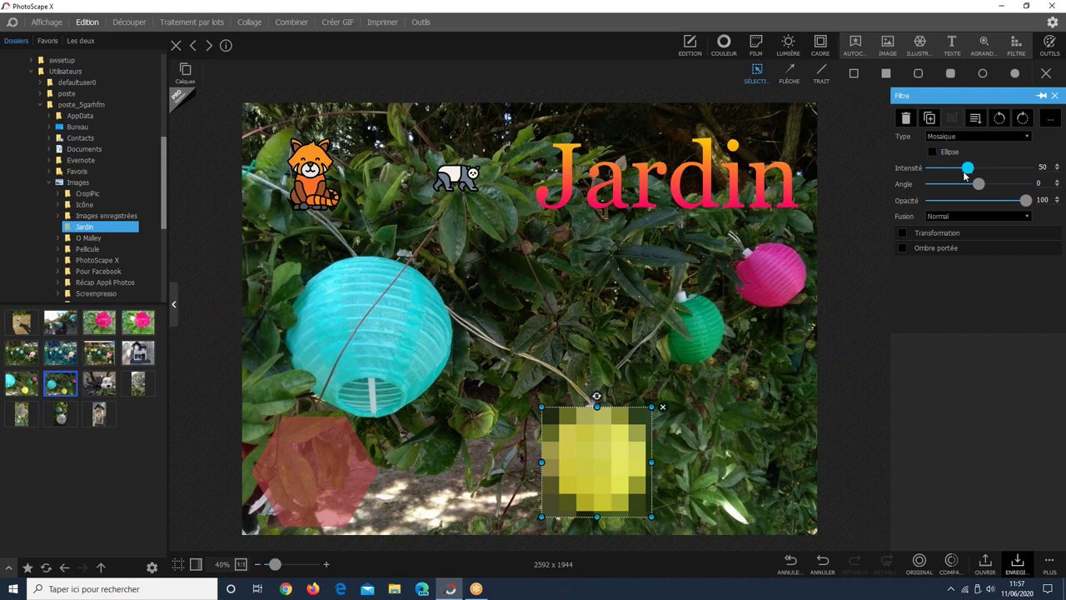
pyautogui.moveTo(967, 170)
pyautogui.mouseDown()
pyautogui.moveTo(1010, 173)
pyautogui.moveTo(948, 170)
pyautogui.moveTo(1009, 174)
pyautogui.moveTo(980, 173)
pyautogui.mouseUp()
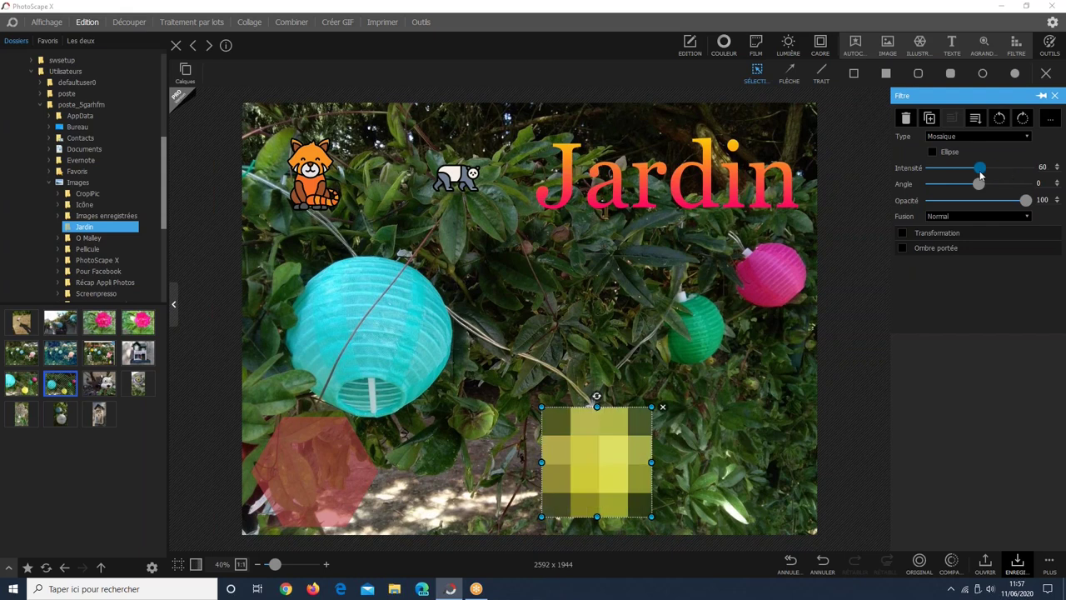
pyautogui.moveTo(981, 172)
pyautogui.mouseDown()
pyautogui.moveTo(962, 170)
pyautogui.moveTo(979, 183)
pyautogui.mouseUp()
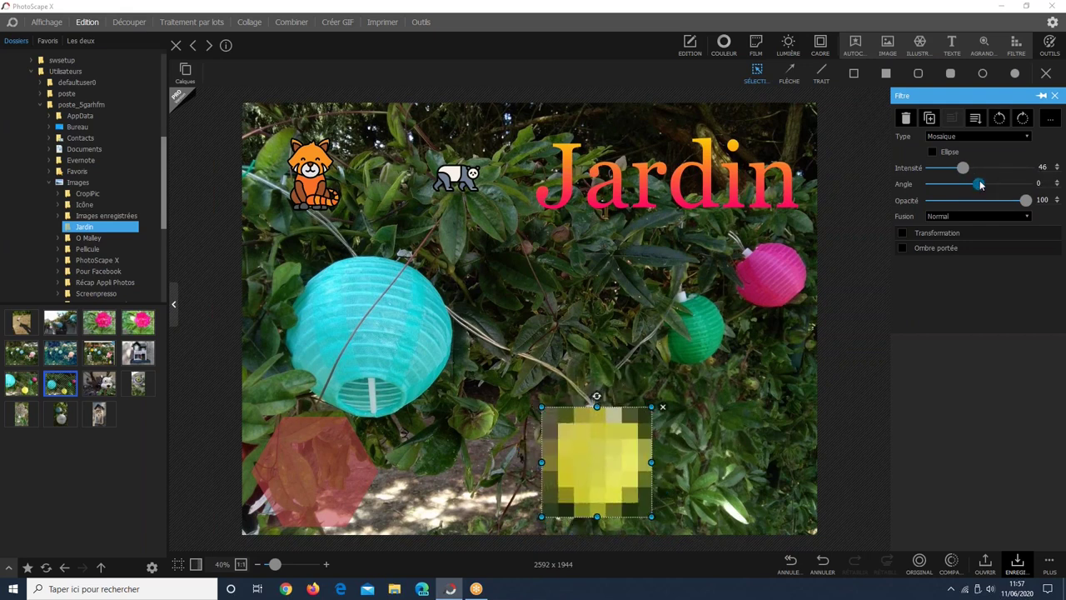
# Try the filter types Cristallisation, Bougé and Demi-teintes couleur on the yellow lantern and switch back to Mosaïque.
pyautogui.click(972, 136)
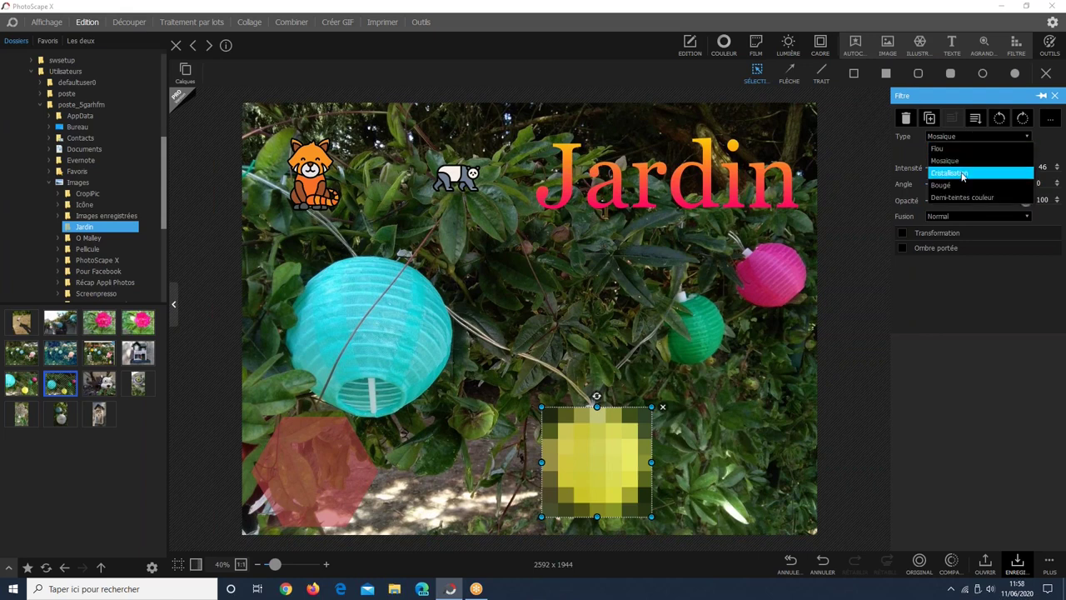
pyautogui.click(963, 173)
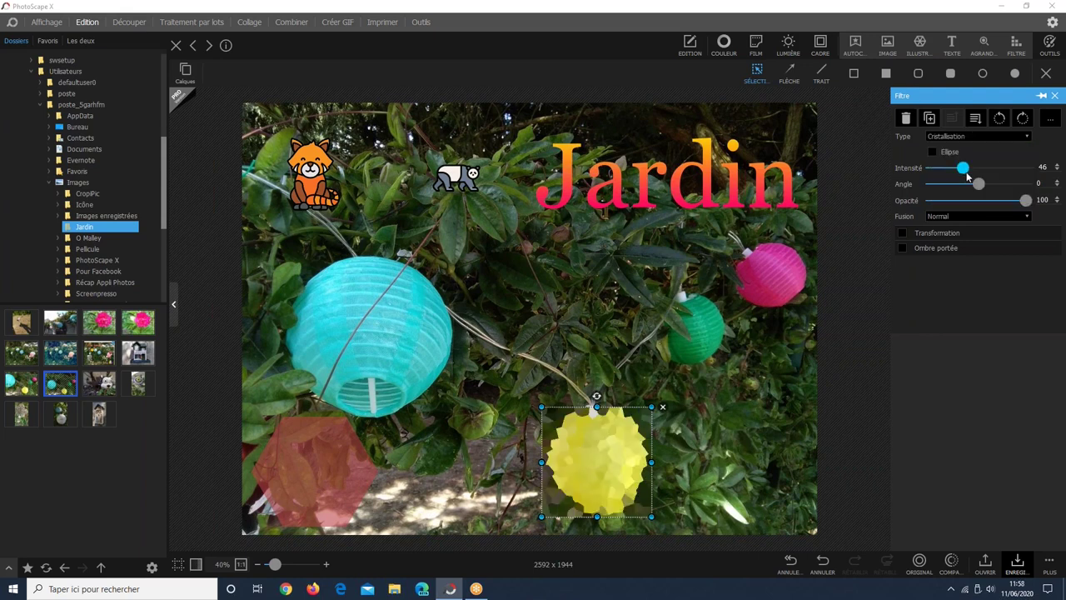
pyautogui.click(1013, 136)
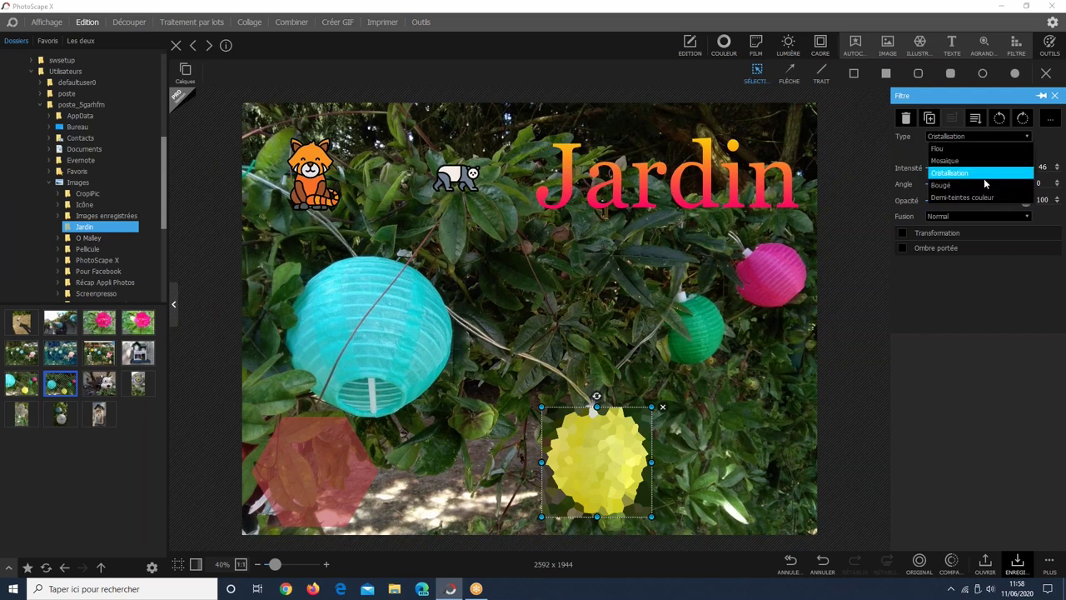
pyautogui.click(985, 184)
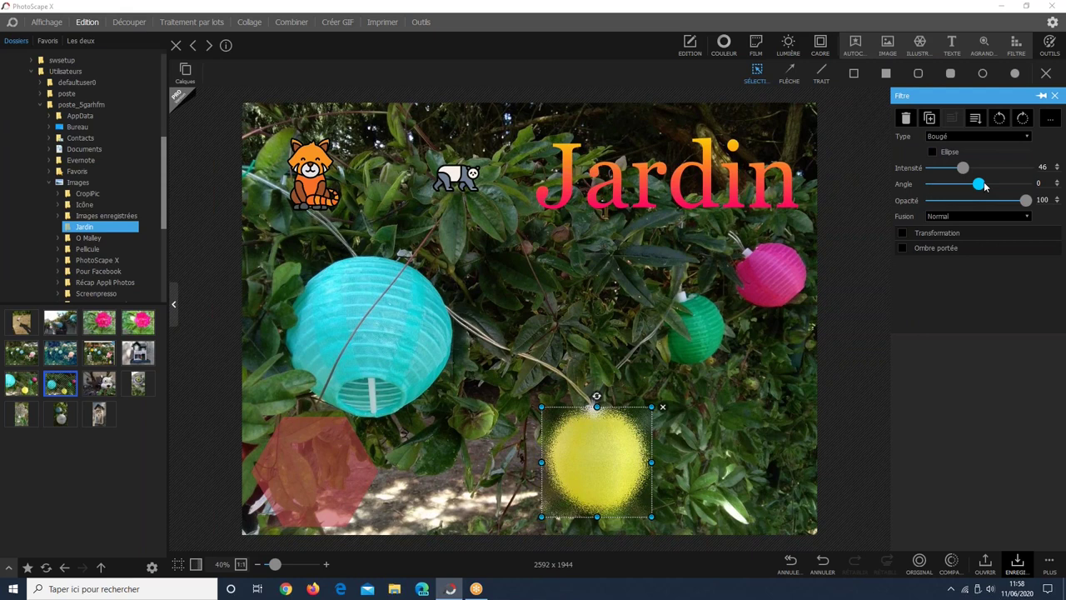
pyautogui.click(1011, 136)
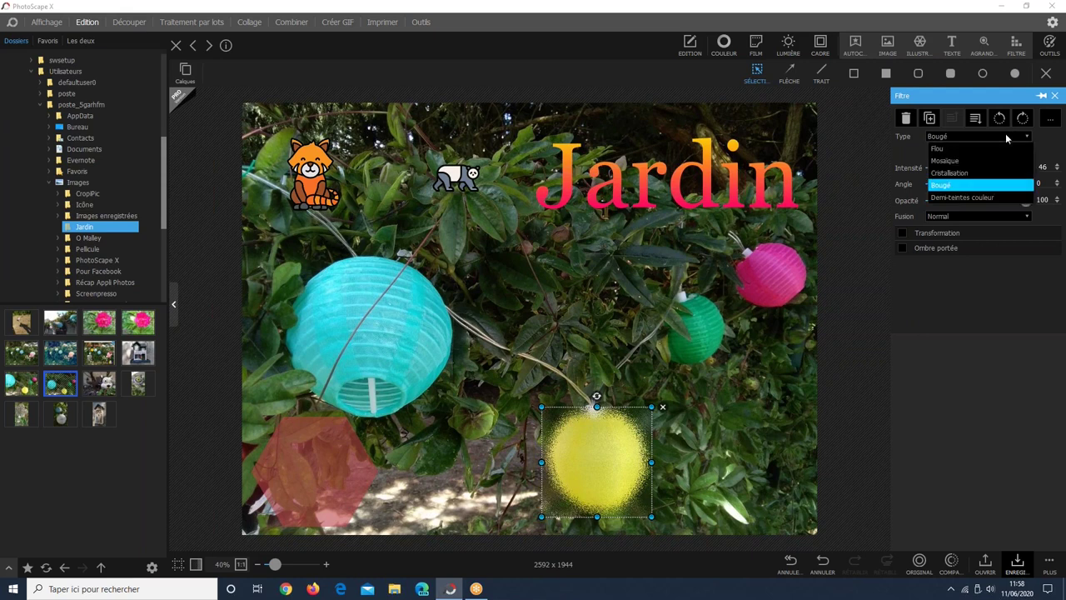
pyautogui.click(974, 198)
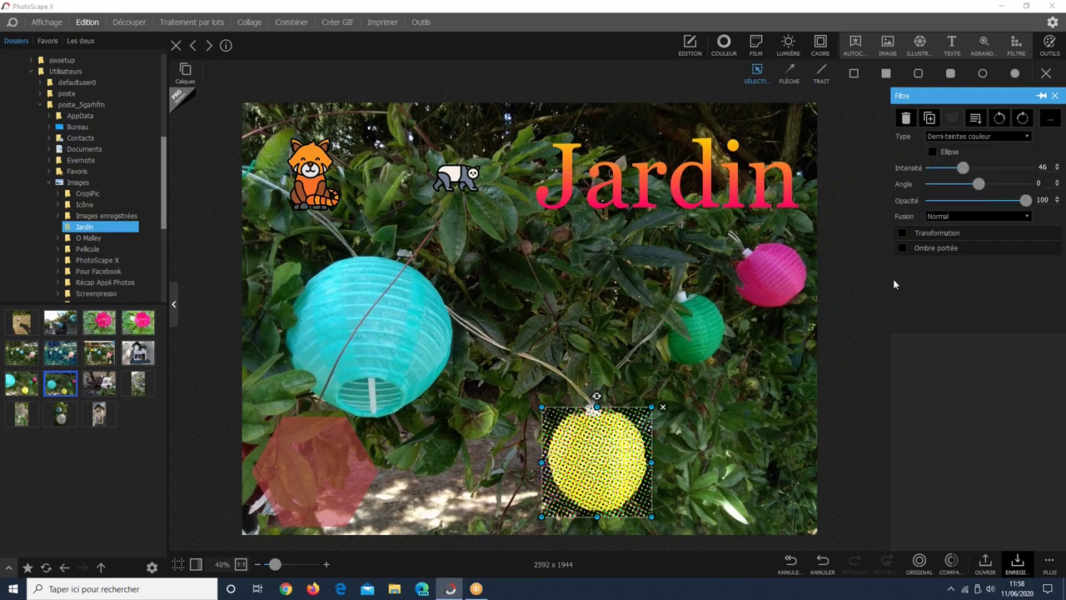
pyautogui.click(1000, 135)
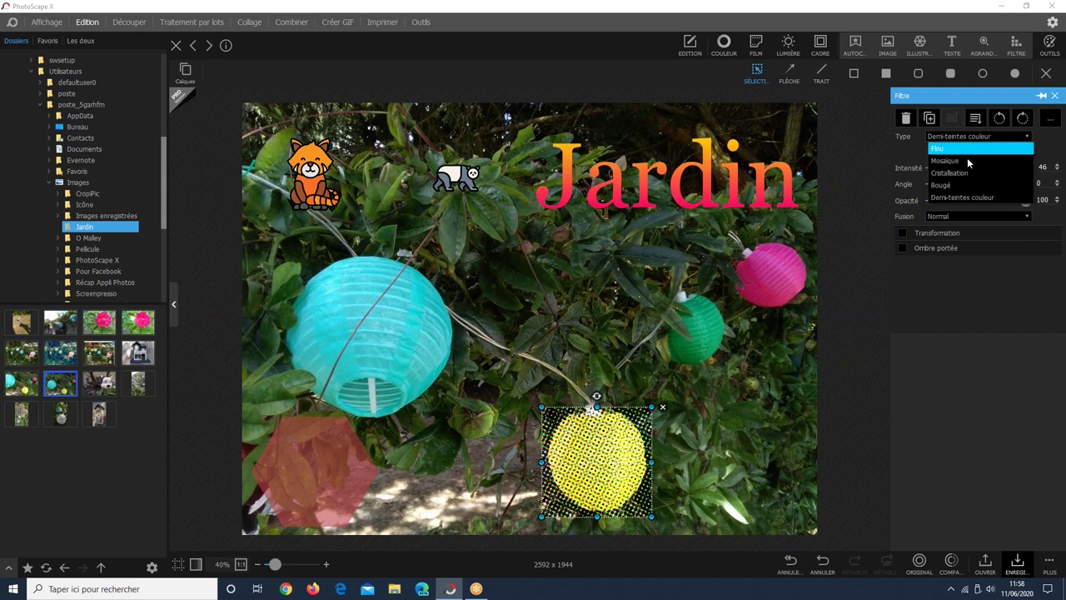
pyautogui.click(967, 162)
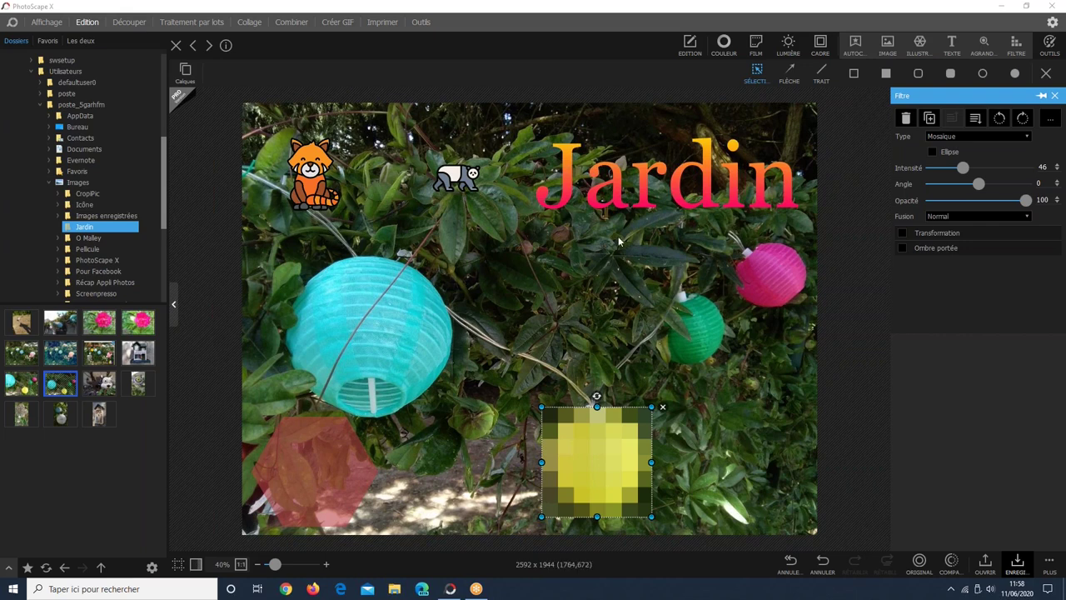
# Save the edited photo as a separate JPEG in the Jardin folder, adding "cours 11-06" to its file name.
pyautogui.click(1017, 571)
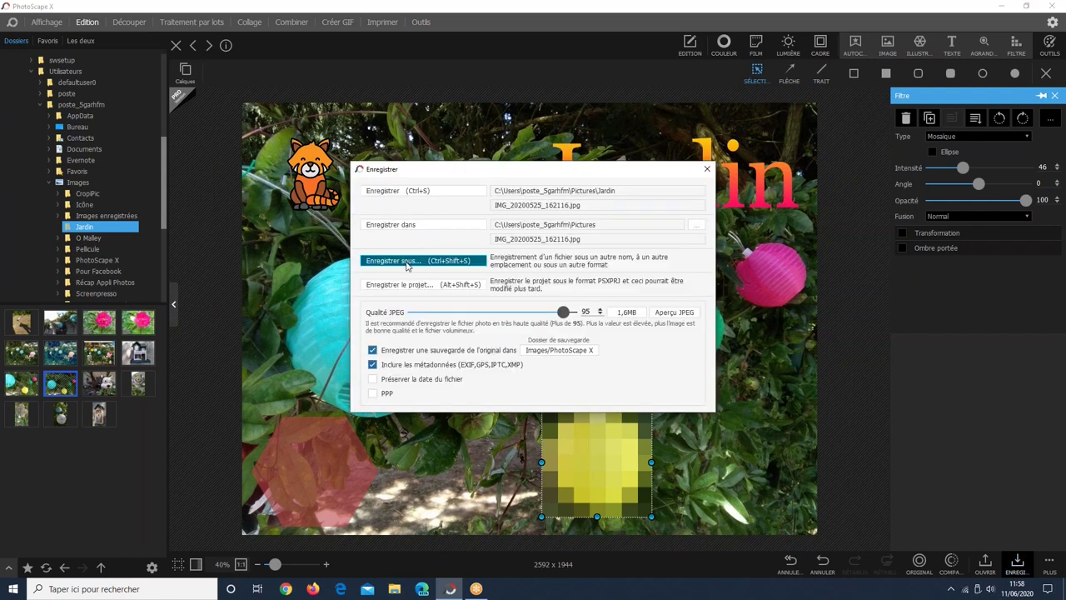
pyautogui.click(407, 265)
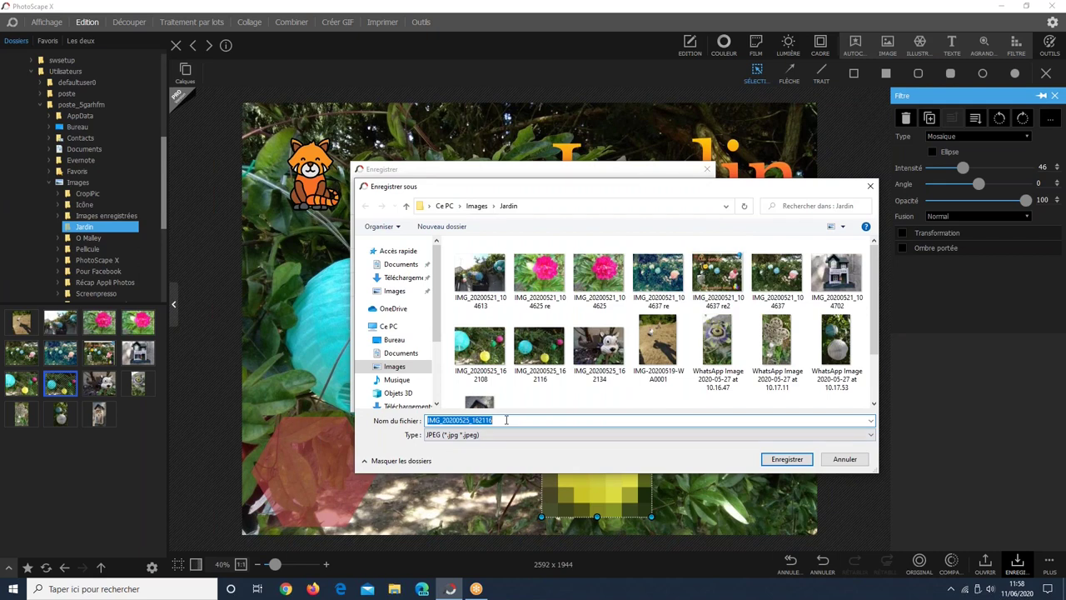
pyautogui.click(506, 419)
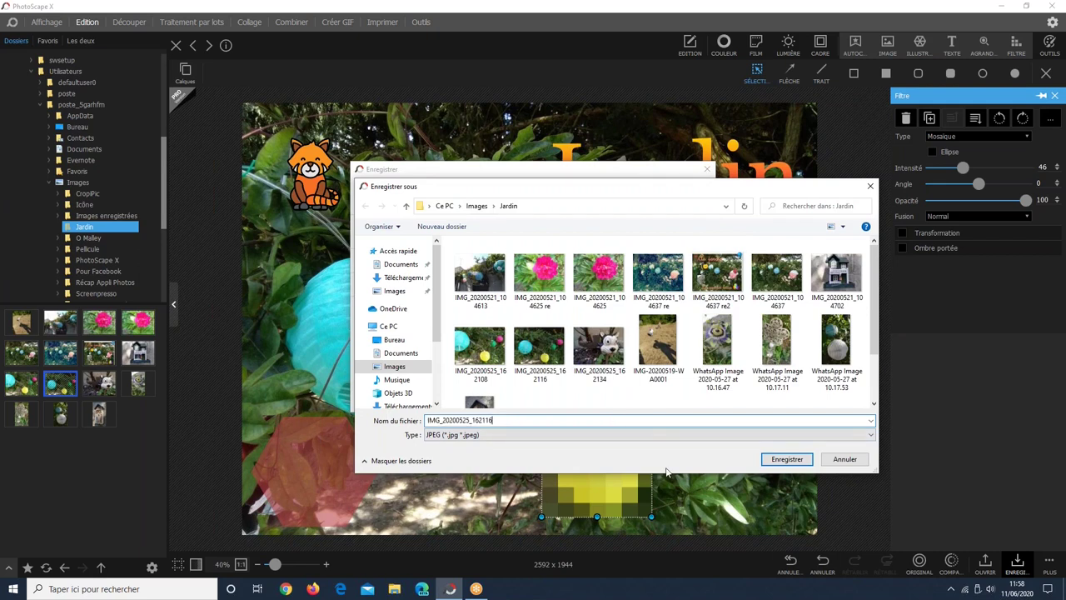
pyautogui.write('cours 11-06')
pyautogui.click(787, 459)
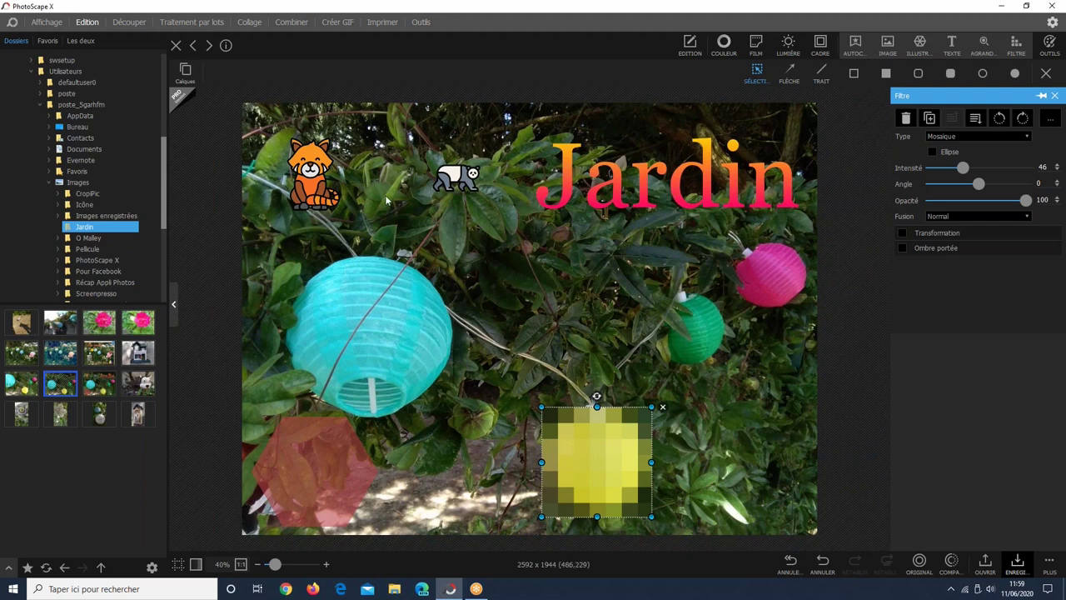
# Deselect the mosaic area on the photo and open the Images folder.
pyautogui.click(617, 186)
pyautogui.click(607, 246)
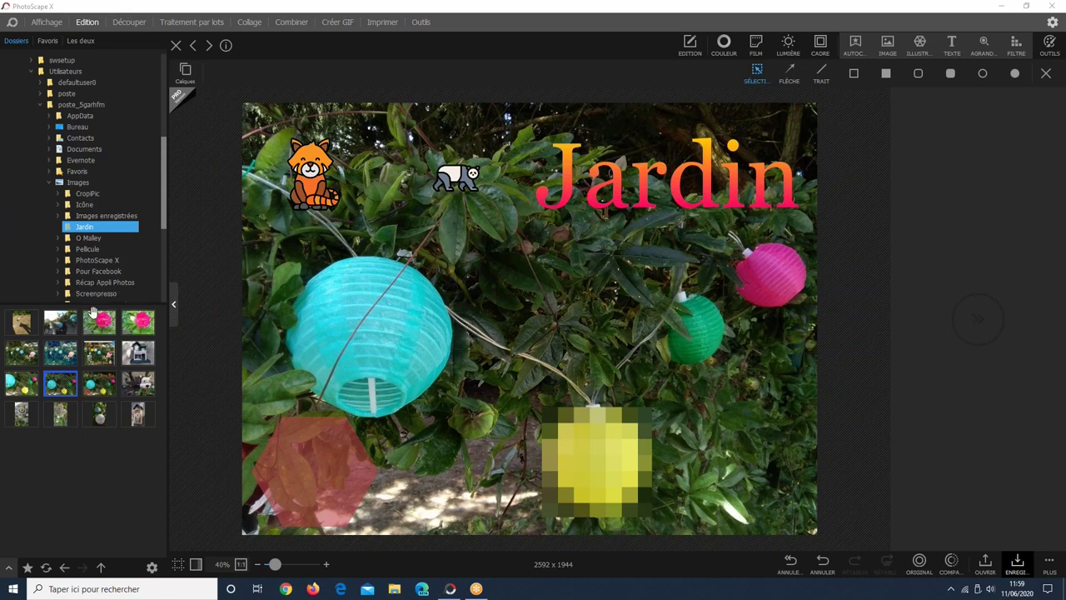
pyautogui.click(91, 183)
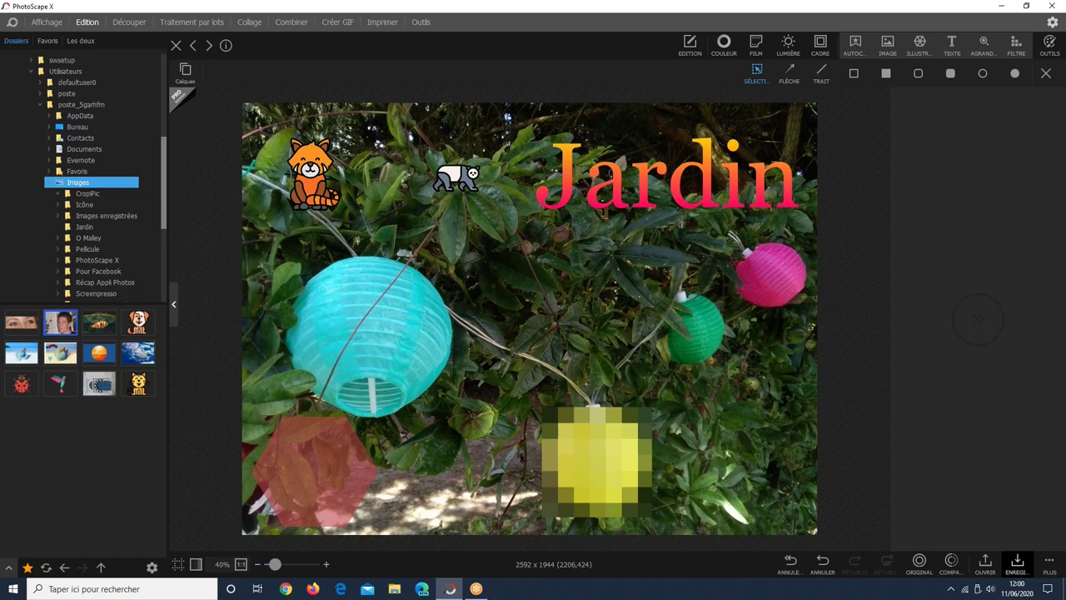
# Open the portrait photo 10 RedEyes.jpg from the Images folder, enlarge it and start the Corriger les yeux rouges tool.
pyautogui.click(60, 322)
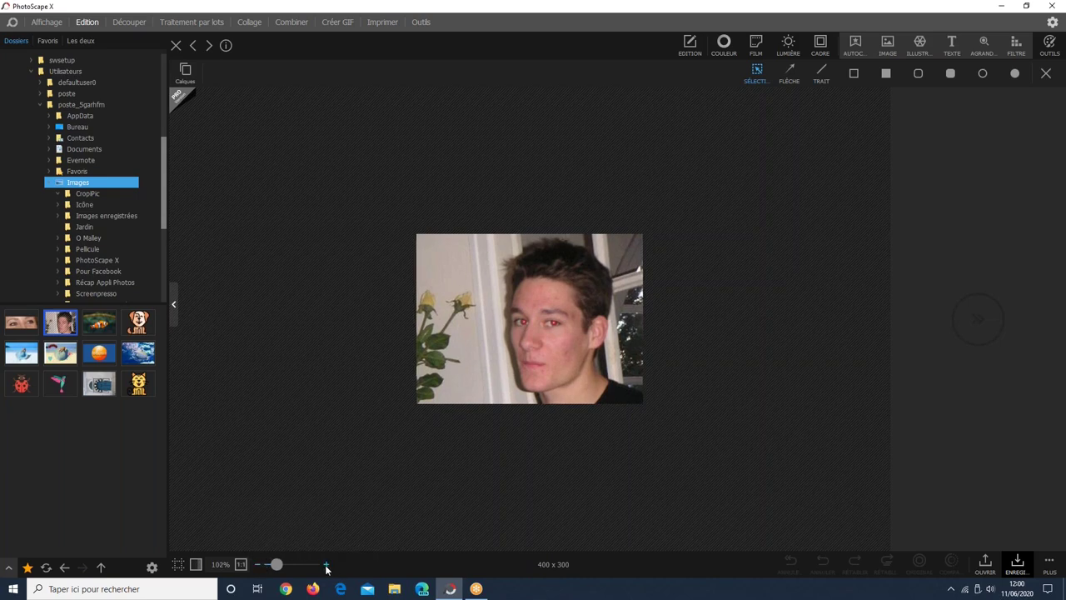
pyautogui.moveTo(276, 565); pyautogui.dragTo(299, 567)
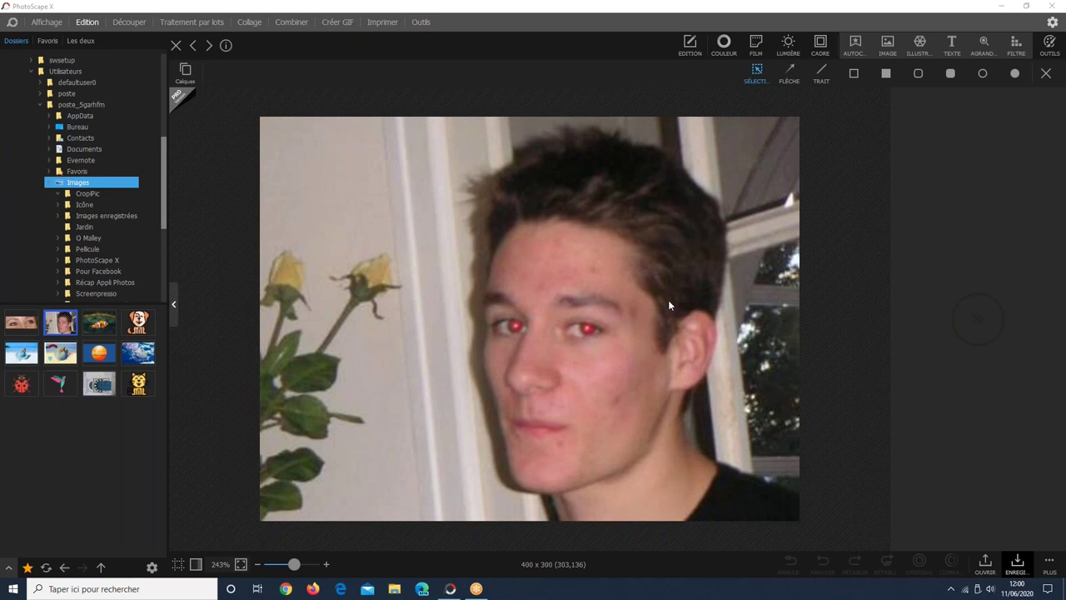
pyautogui.click(1050, 48)
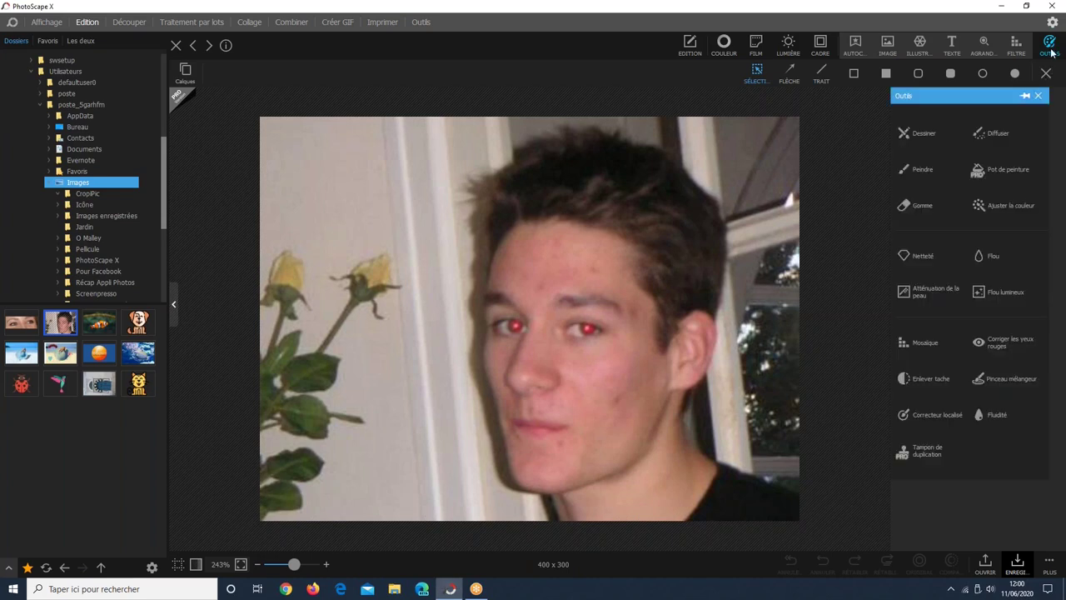
pyautogui.click(1050, 43)
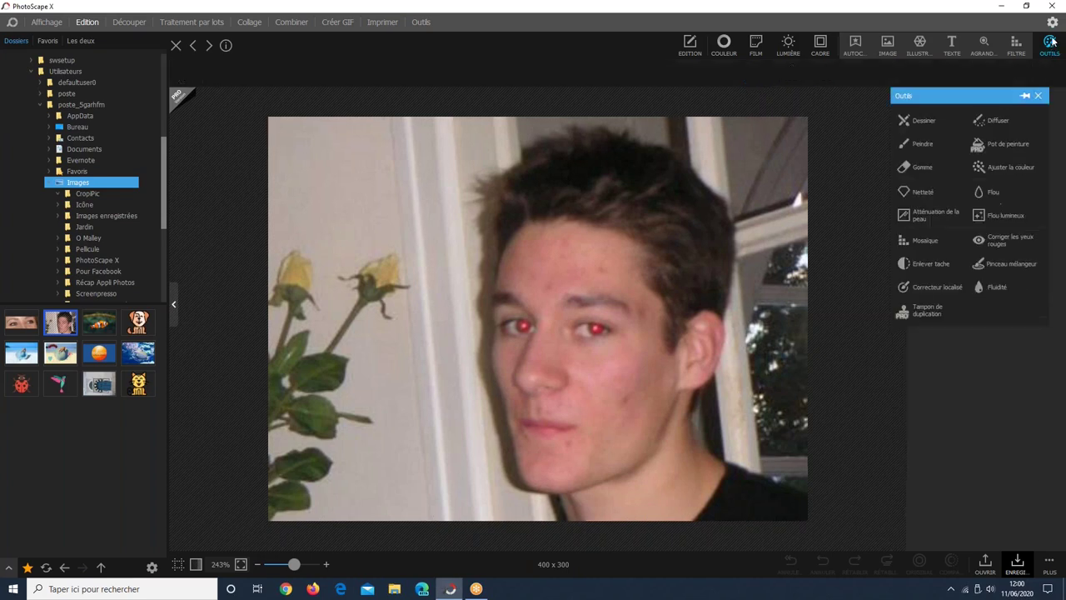
pyautogui.click(1051, 44)
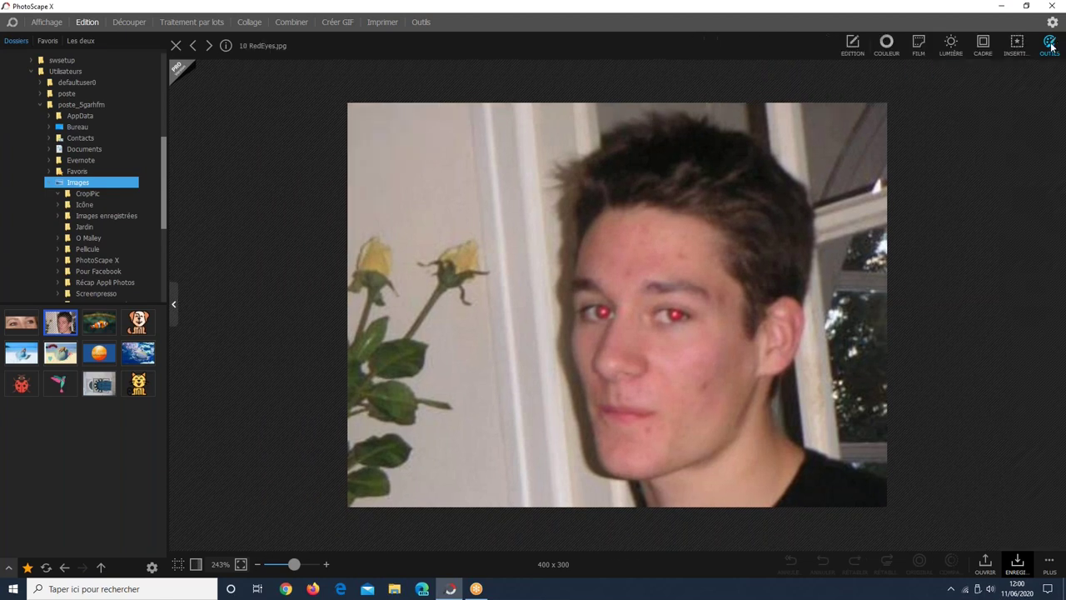
pyautogui.click(1051, 47)
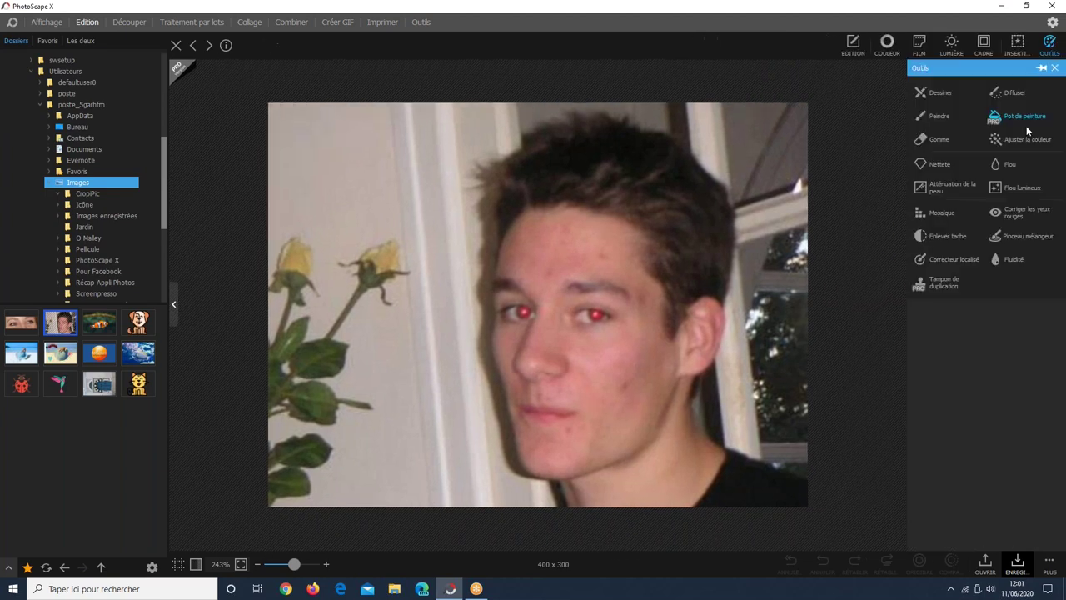
pyautogui.click(1006, 214)
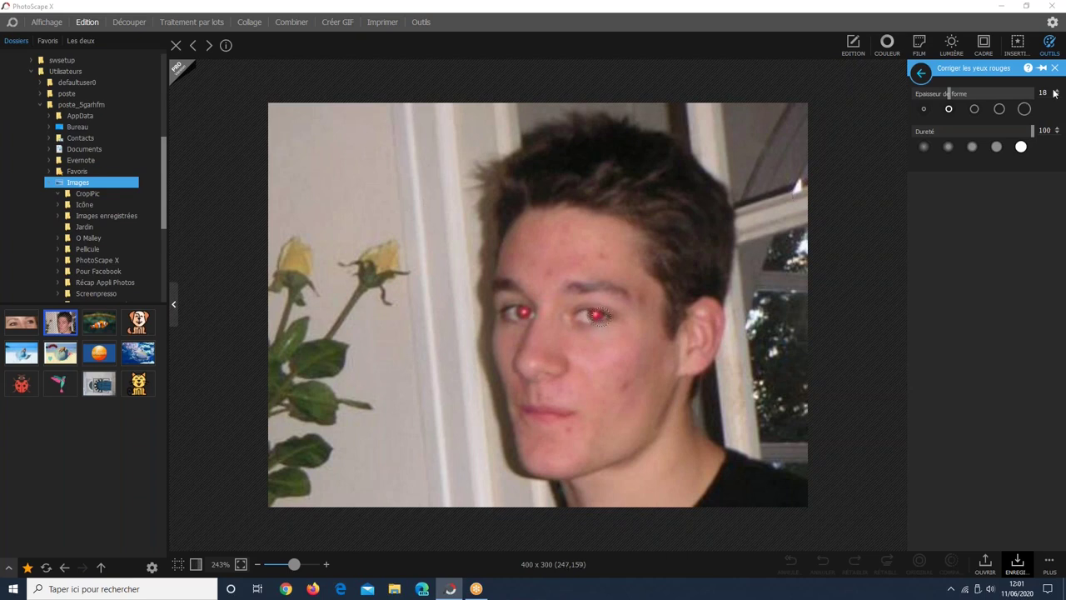
# Try red-eye correction with a brush thickness of 60 on the eye nearer the visible ear, and undo it.
pyautogui.click(1025, 110)
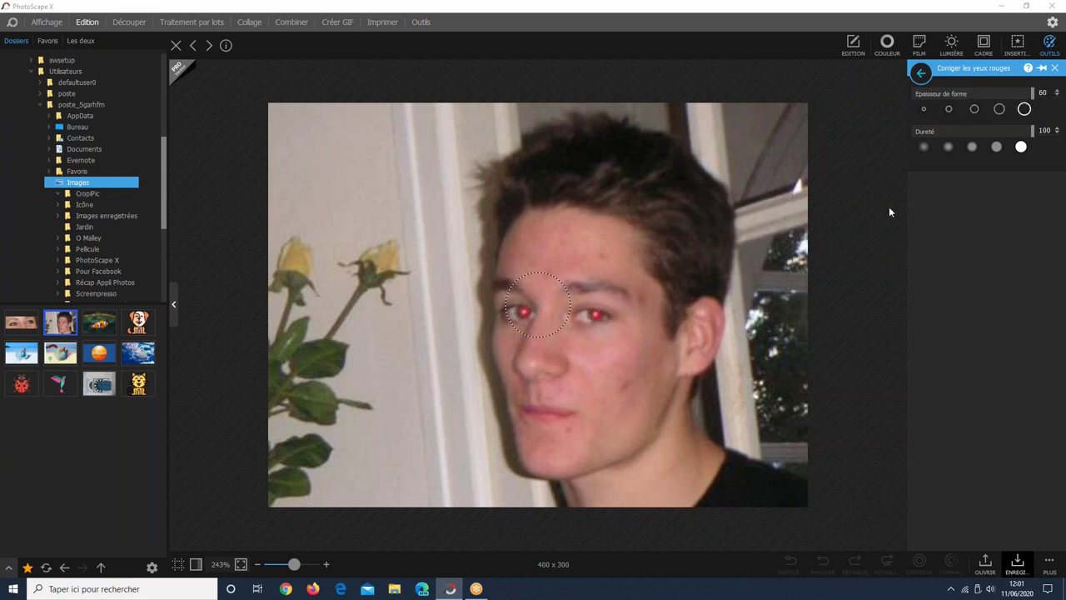
pyautogui.click(595, 320)
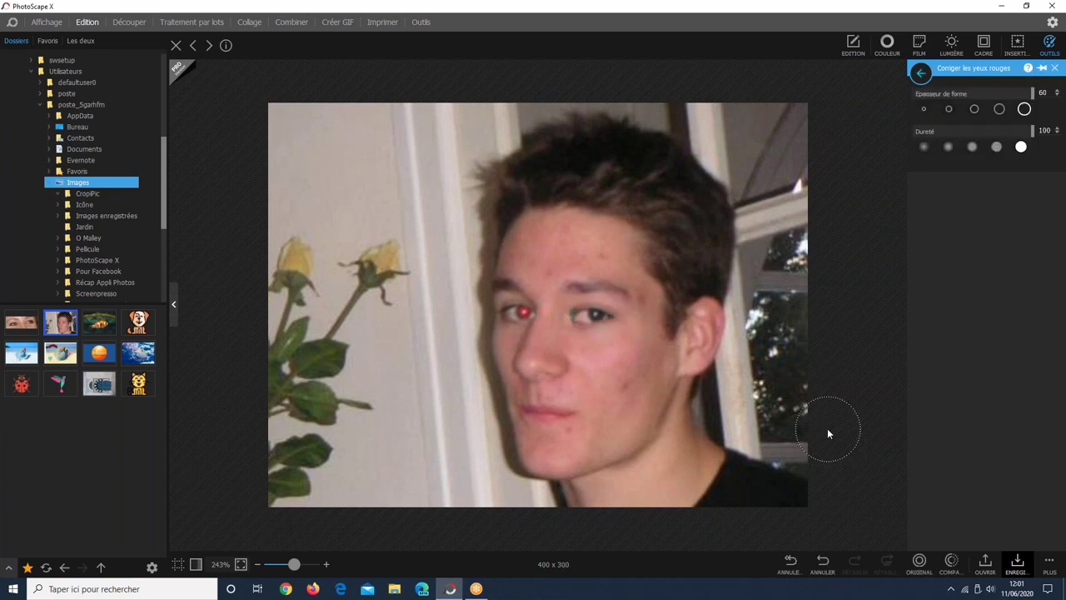
pyautogui.click(822, 562)
# Correct both red eyes in the portrait with a brush thickness of 15 and check the result at different magnifications.
pyautogui.click(949, 109)
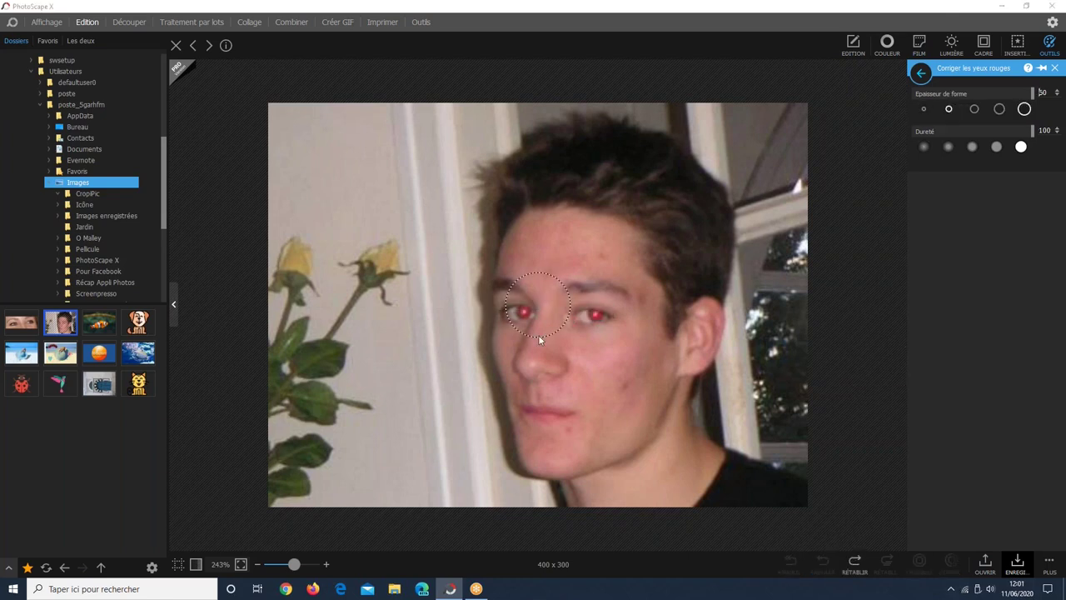
pyautogui.click(596, 315)
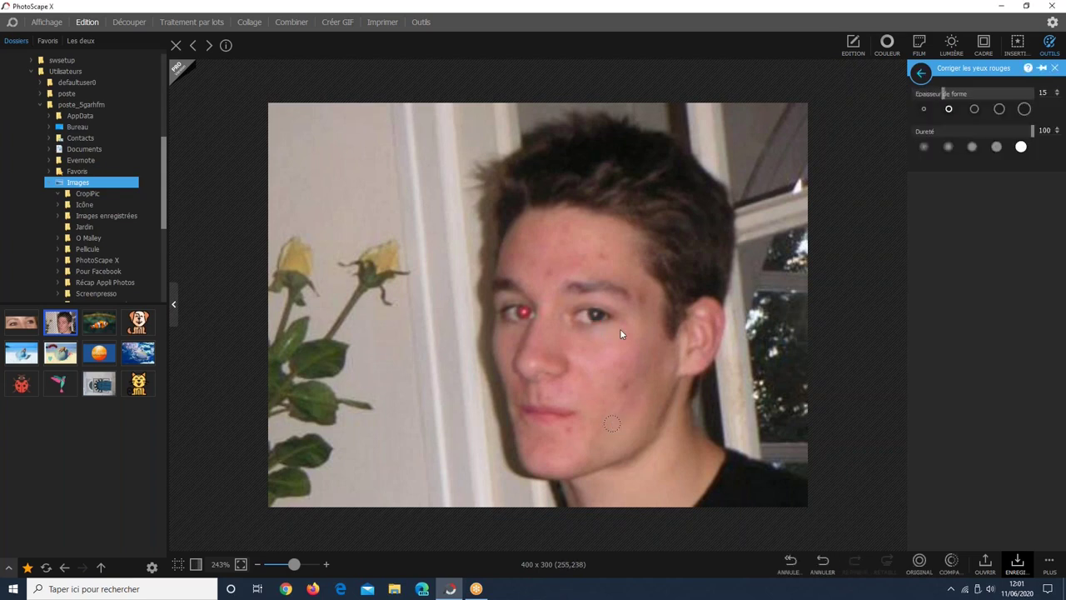
pyautogui.click(524, 313)
pyautogui.click(593, 315)
pyautogui.click(517, 312)
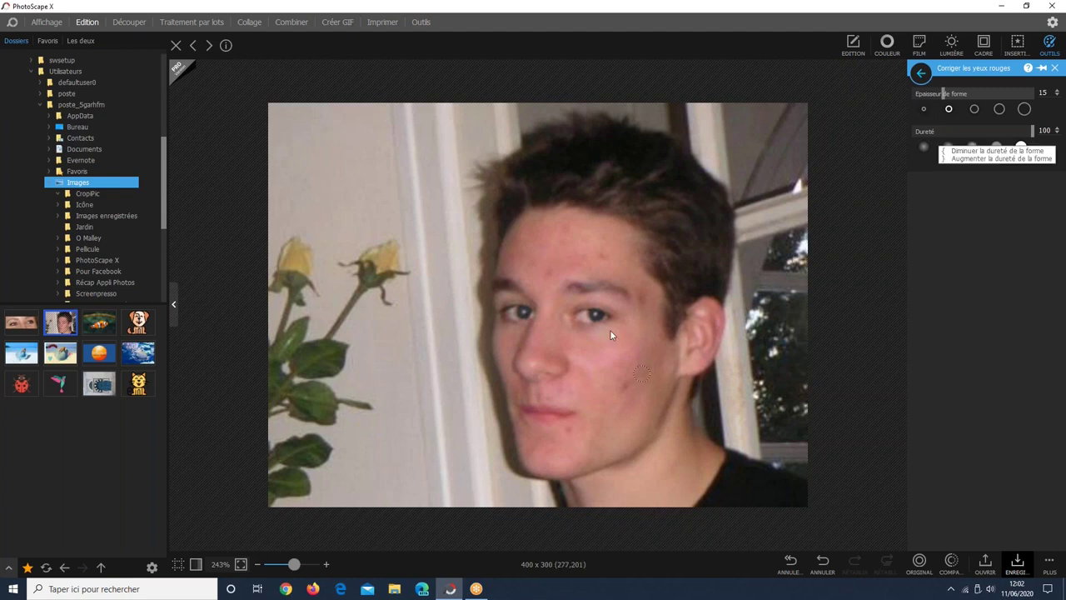
pyautogui.click(278, 565)
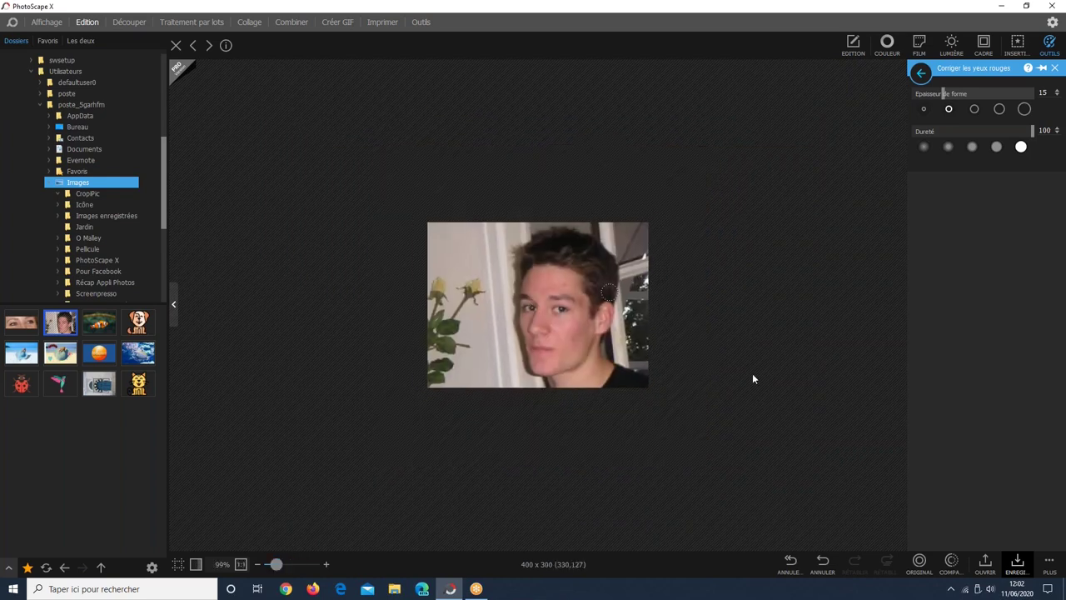
pyautogui.click(291, 566)
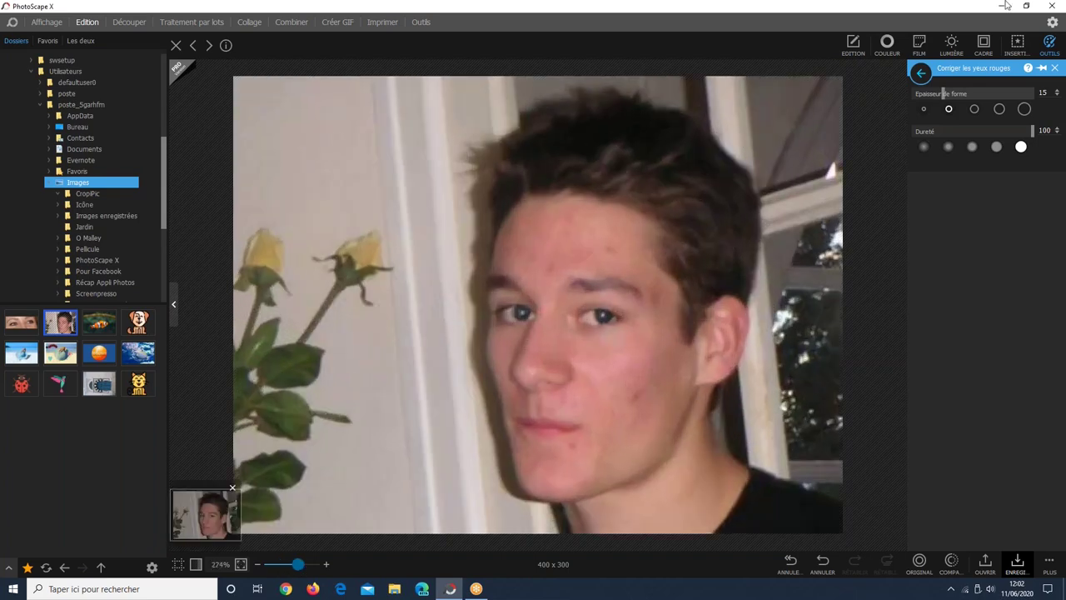
# Remove the blemishes on the cheek, temple, forehead and chin with the Enlever tache tool.
pyautogui.click(1047, 45)
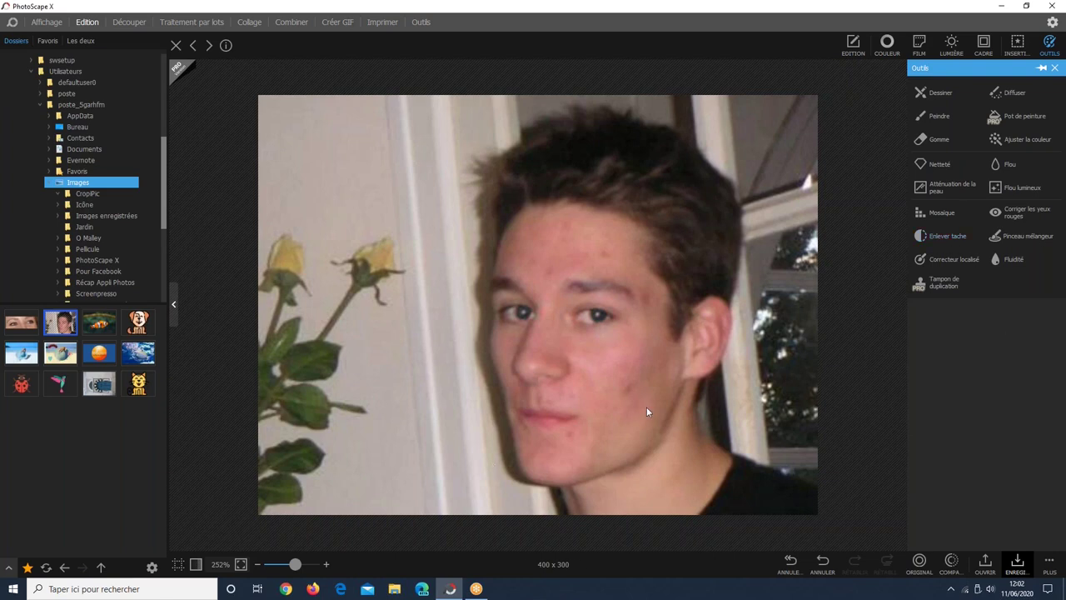
pyautogui.click(947, 238)
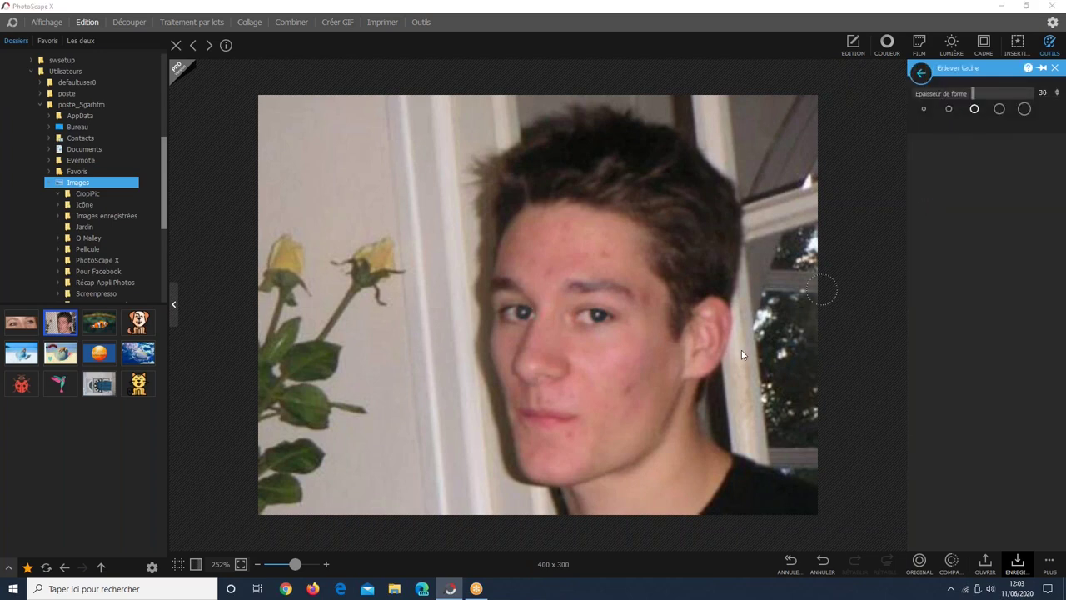
pyautogui.click(627, 388)
pyautogui.click(646, 297)
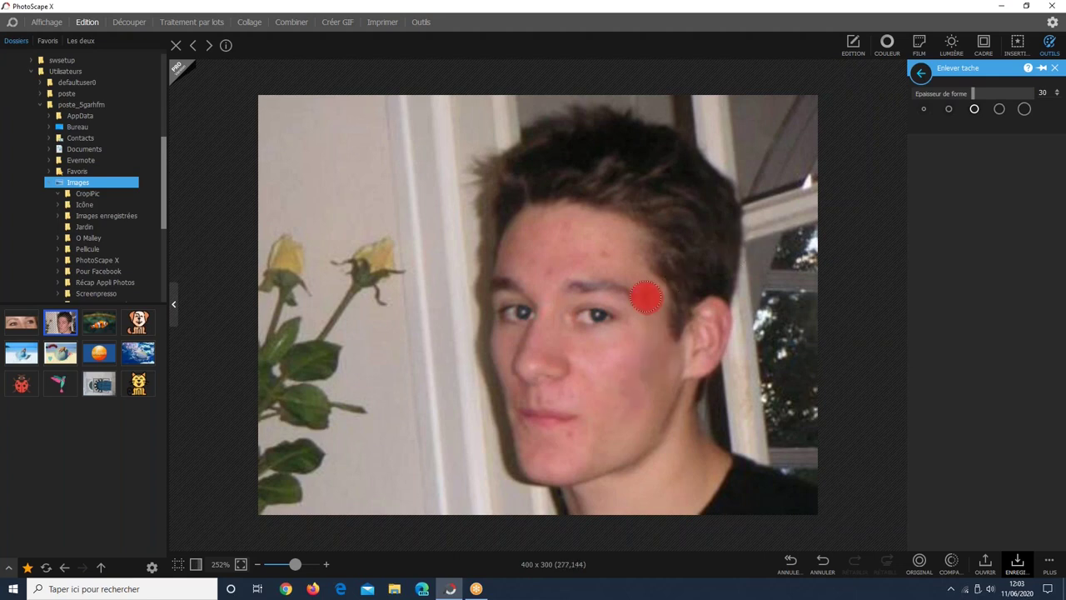
pyautogui.click(608, 252)
pyautogui.click(569, 438)
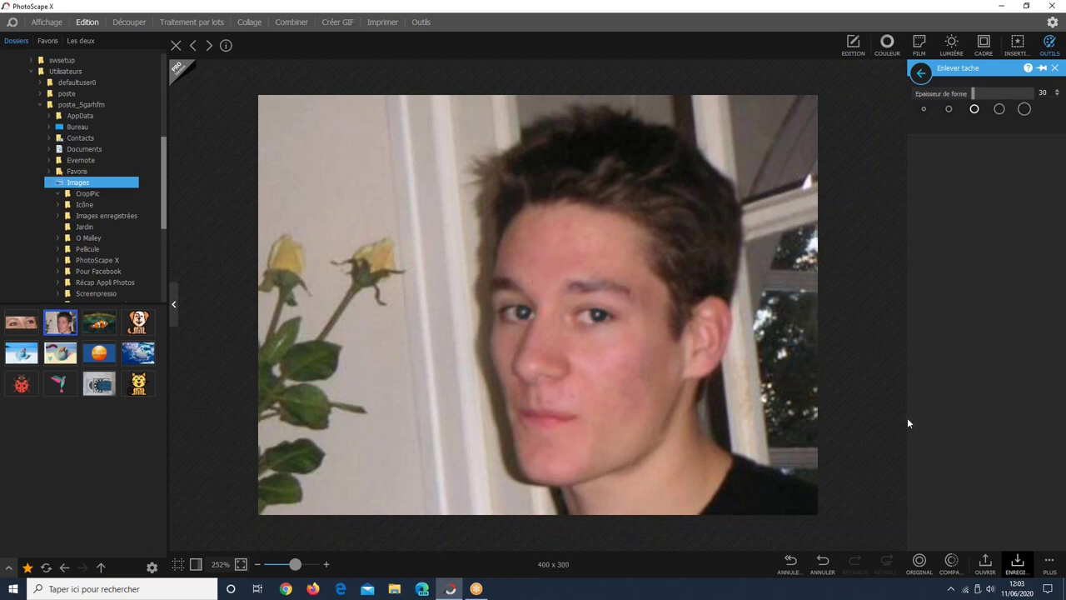
# Compare the portrait after blemish removal with its original version and leave the Enlever tache tool.
pyautogui.click(952, 562)
pyautogui.click(952, 563)
pyautogui.click(952, 563)
pyautogui.click(952, 565)
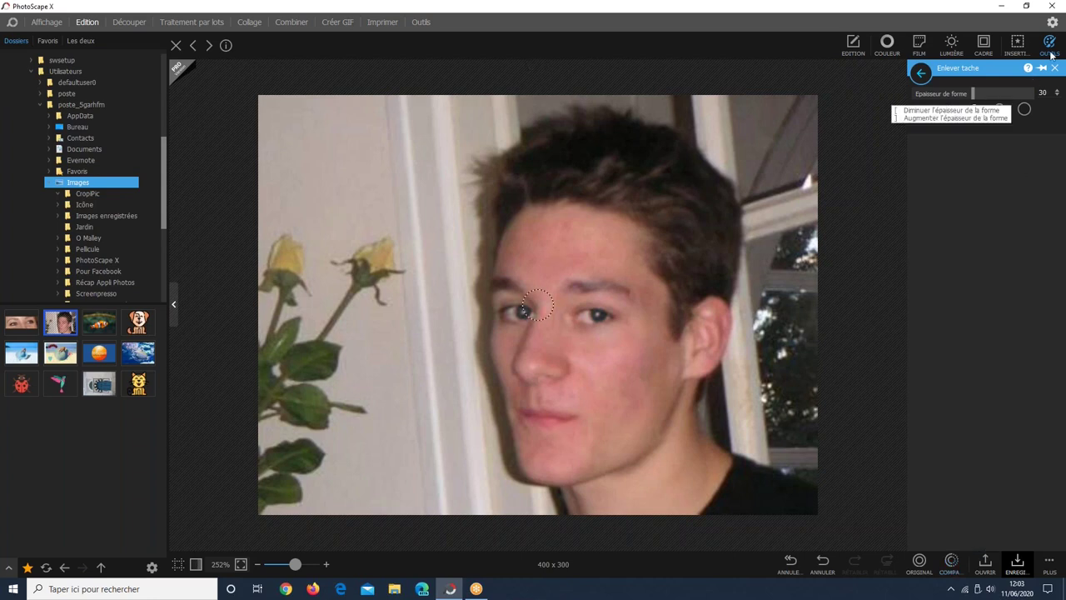
pyautogui.click(921, 73)
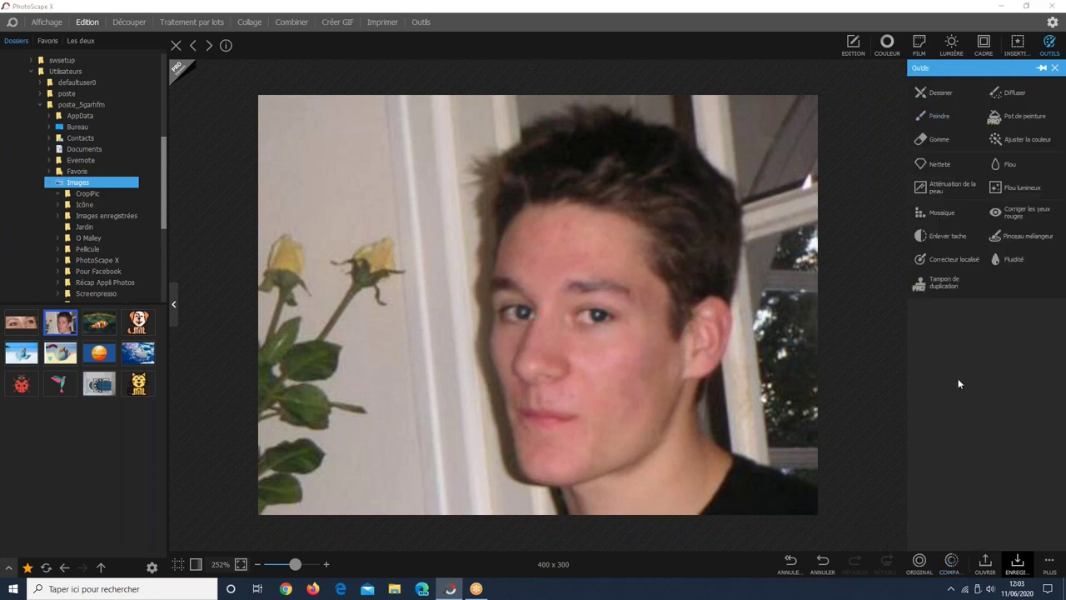
pyautogui.click(1020, 566)
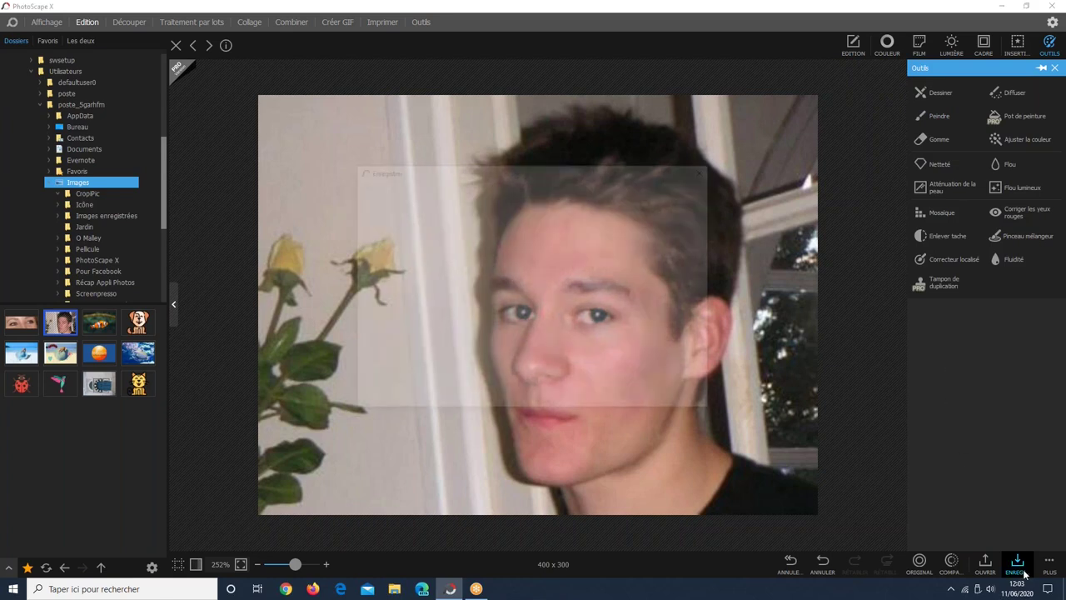
pyautogui.click(707, 170)
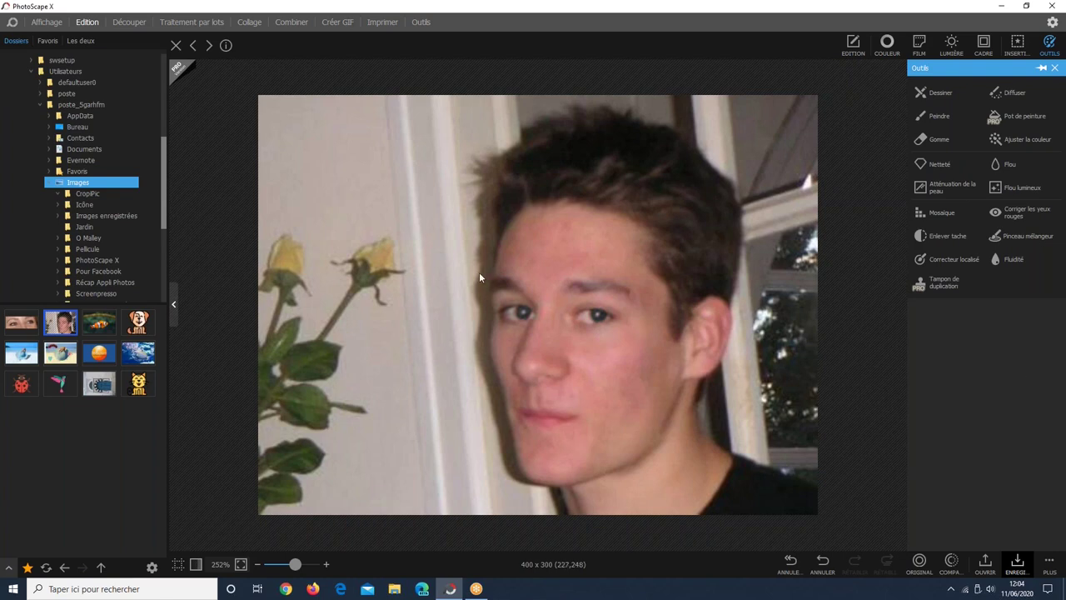
pyautogui.click(932, 233)
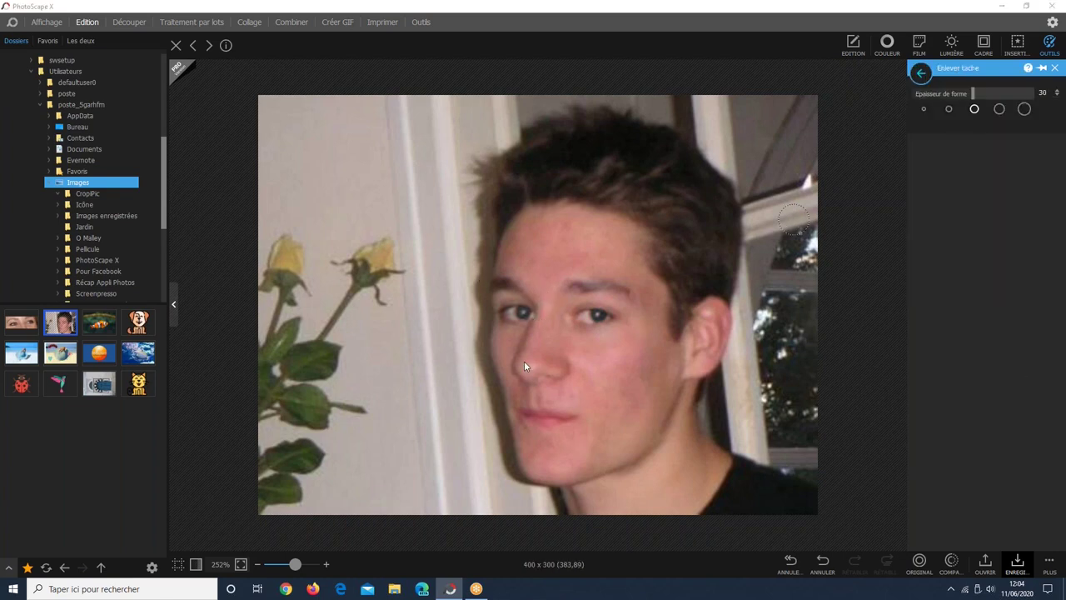
pyautogui.click(921, 72)
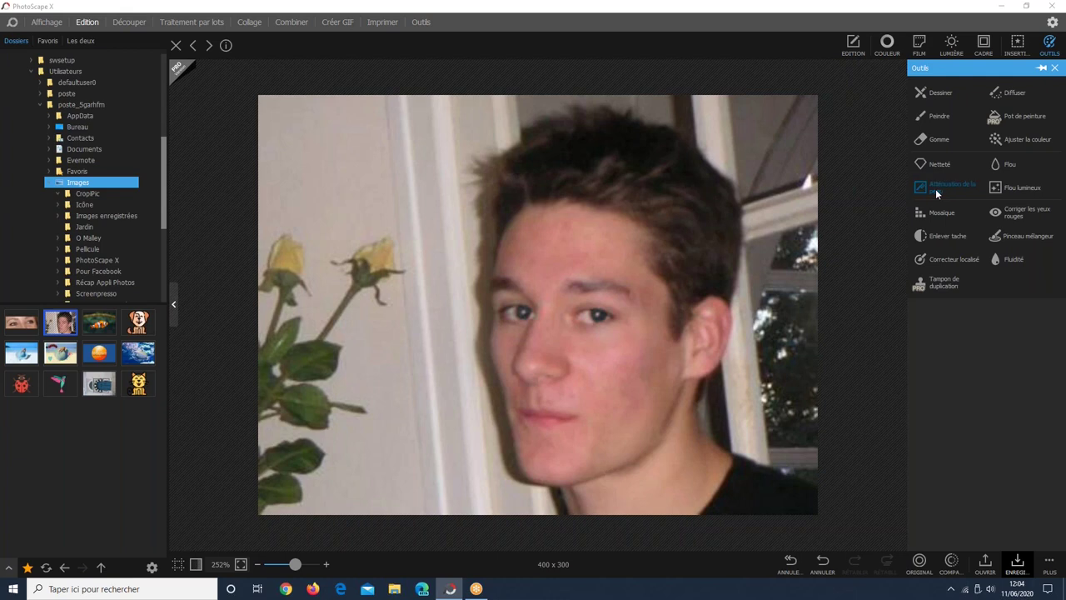
# Smooth the skin on the forehead and cheek with the Atténuation de la peau brush.
pyautogui.click(936, 188)
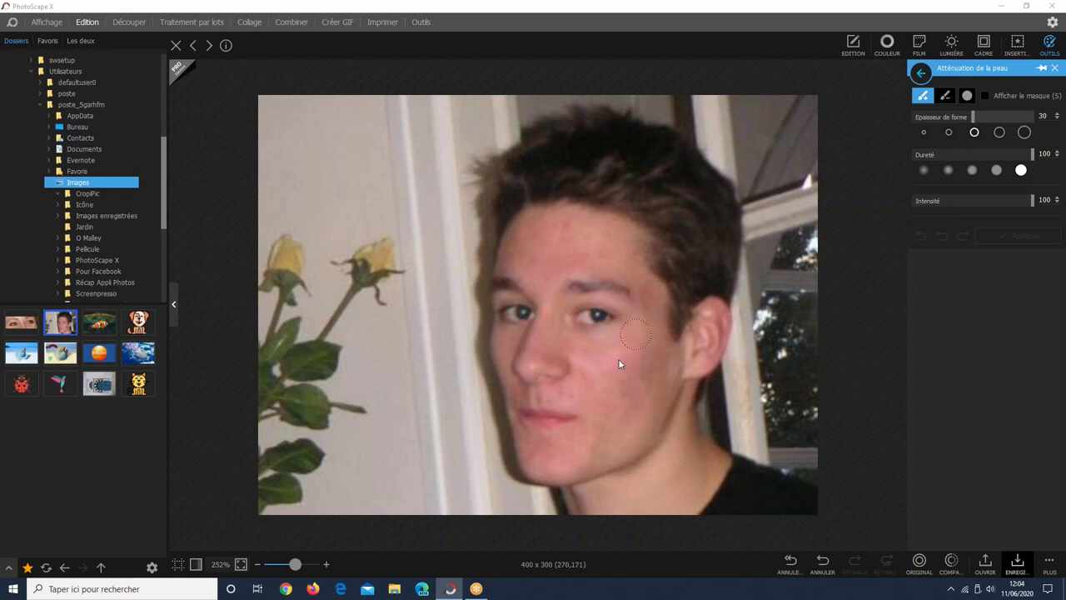
pyautogui.moveTo(574, 253)
pyautogui.mouseDown()
pyautogui.moveTo(552, 232)
pyautogui.moveTo(508, 245)
pyautogui.moveTo(554, 251)
pyautogui.moveTo(499, 262)
pyautogui.moveTo(578, 266)
pyautogui.moveTo(582, 235)
pyautogui.moveTo(541, 233)
pyautogui.moveTo(638, 245)
pyautogui.mouseUp()
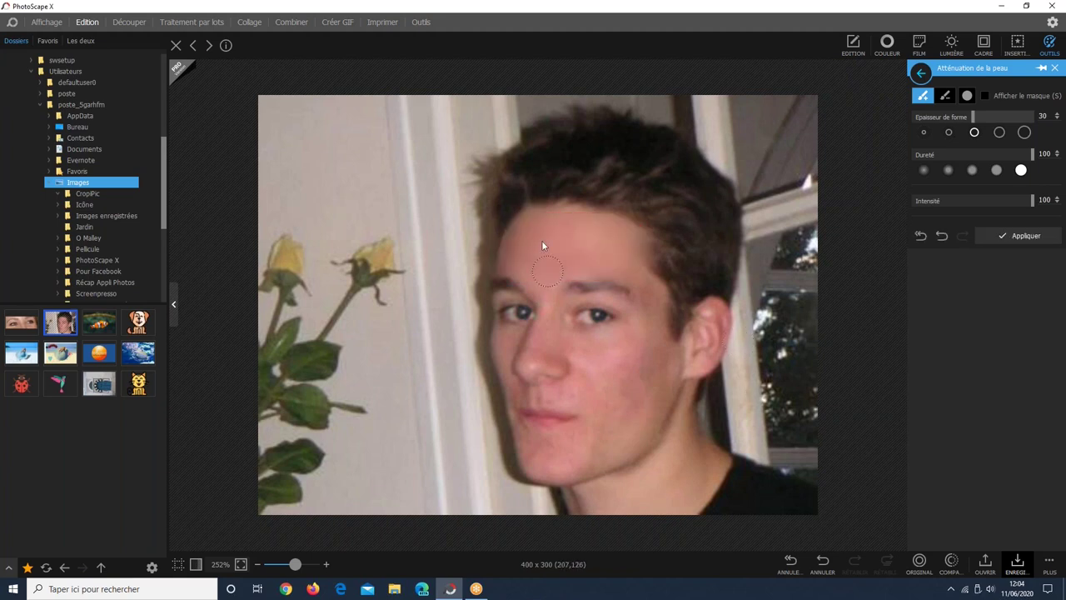
pyautogui.moveTo(593, 360)
pyautogui.mouseDown()
pyautogui.moveTo(650, 325)
pyautogui.moveTo(657, 306)
pyautogui.moveTo(647, 295)
pyautogui.moveTo(608, 419)
pyautogui.mouseUp()
# Compare the smoothed skin with the original photo several times and leave the Atténuation de la peau tool.
pyautogui.click(957, 566)
pyautogui.click(957, 567)
pyautogui.click(956, 567)
pyautogui.click(956, 567)
pyautogui.click(957, 566)
pyautogui.click(956, 567)
pyautogui.click(952, 569)
pyautogui.click(921, 74)
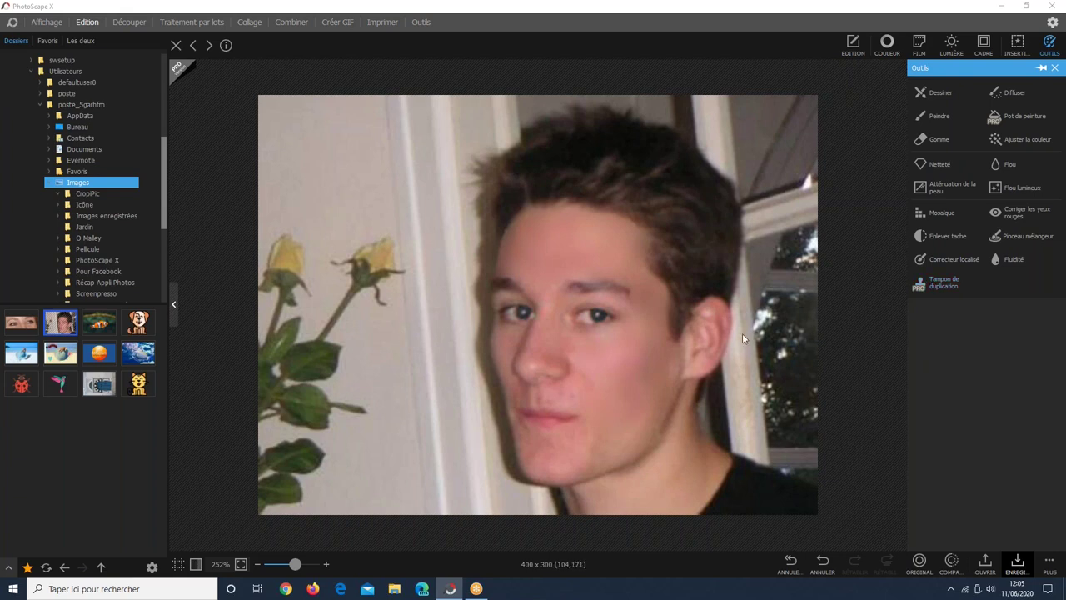
# Use the Correcteur localisé to erase the yellow roses and upper leaves from the wall and retouch the window frame beside the neck.
pyautogui.click(931, 259)
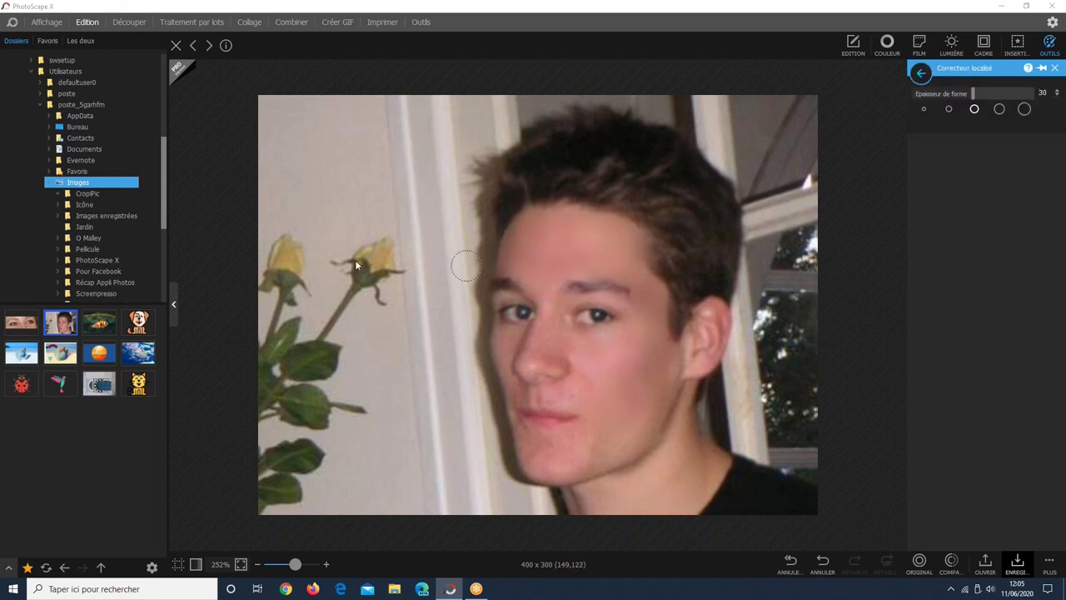
pyautogui.moveTo(287, 244)
pyautogui.mouseDown()
pyautogui.moveTo(268, 253)
pyautogui.moveTo(294, 259)
pyautogui.moveTo(284, 256)
pyautogui.mouseUp()
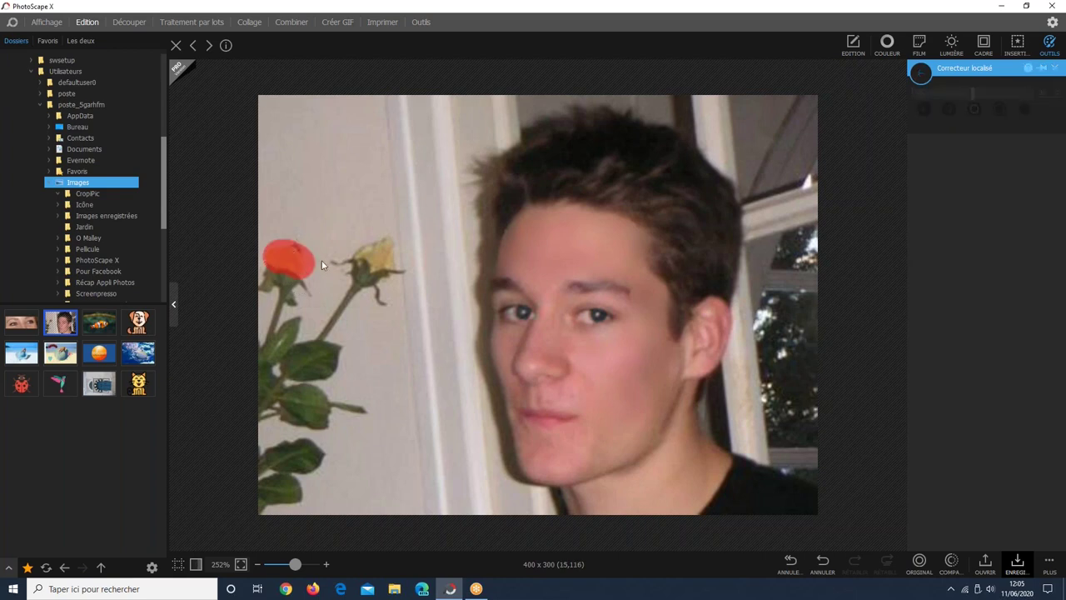
pyautogui.moveTo(320, 287)
pyautogui.mouseDown()
pyautogui.moveTo(294, 271)
pyautogui.moveTo(279, 291)
pyautogui.moveTo(287, 312)
pyautogui.moveTo(240, 369)
pyautogui.moveTo(239, 401)
pyautogui.moveTo(266, 418)
pyautogui.moveTo(264, 408)
pyautogui.moveTo(370, 342)
pyautogui.moveTo(360, 268)
pyautogui.moveTo(393, 281)
pyautogui.moveTo(372, 297)
pyautogui.mouseUp()
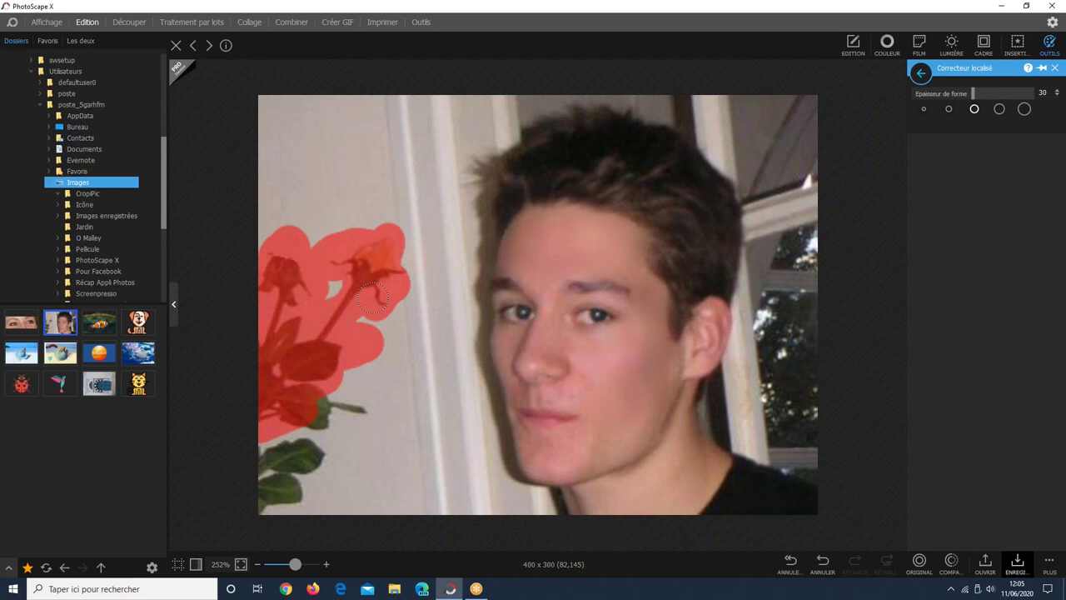
pyautogui.moveTo(372, 298); pyautogui.dragTo(372, 302)
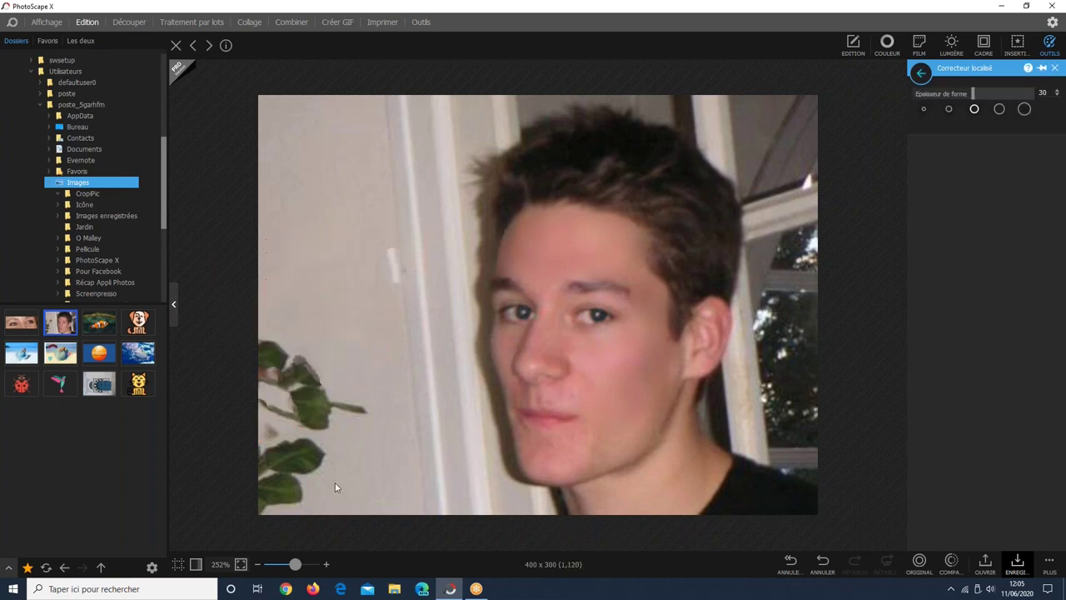
pyautogui.moveTo(389, 414)
pyautogui.mouseDown()
pyautogui.moveTo(314, 414)
pyautogui.moveTo(273, 346)
pyautogui.moveTo(301, 377)
pyautogui.mouseUp()
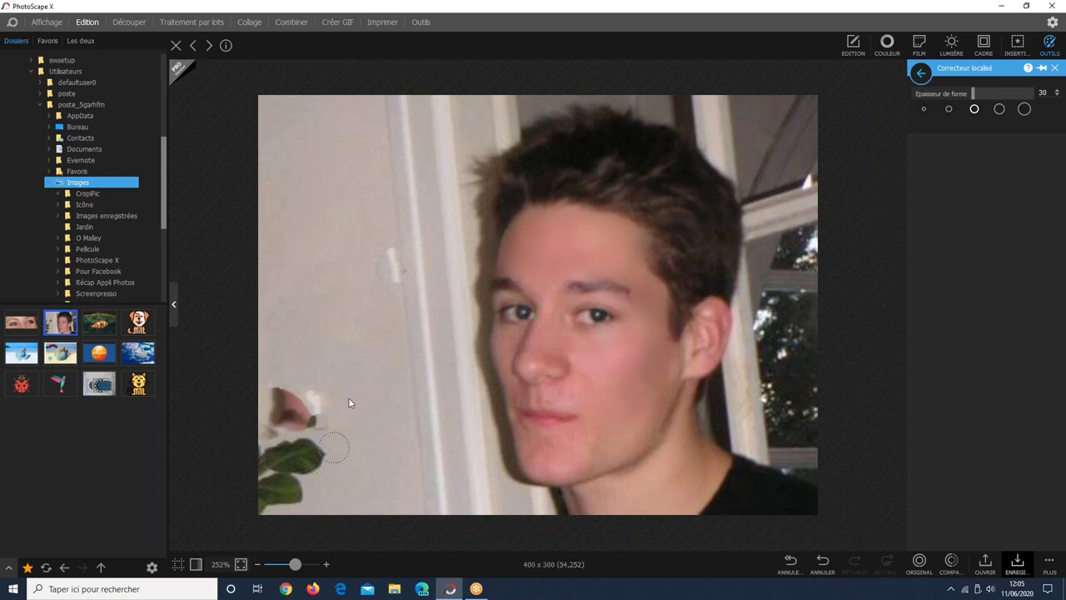
pyautogui.moveTo(363, 429)
pyautogui.mouseDown()
pyautogui.moveTo(292, 410)
pyautogui.moveTo(271, 392)
pyautogui.moveTo(313, 398)
pyautogui.mouseUp()
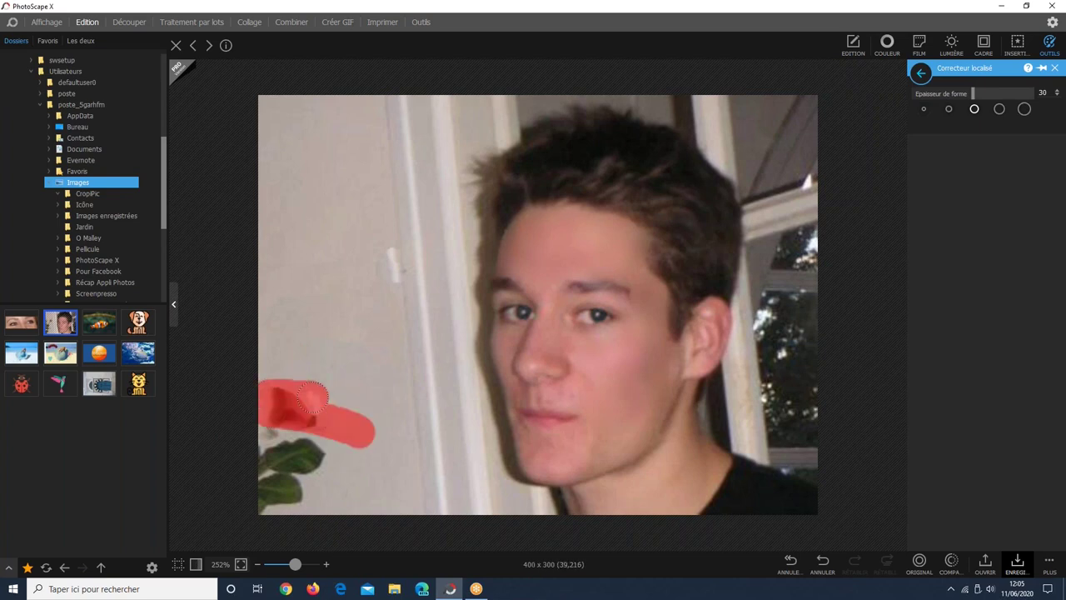
pyautogui.moveTo(312, 398); pyautogui.dragTo(313, 398)
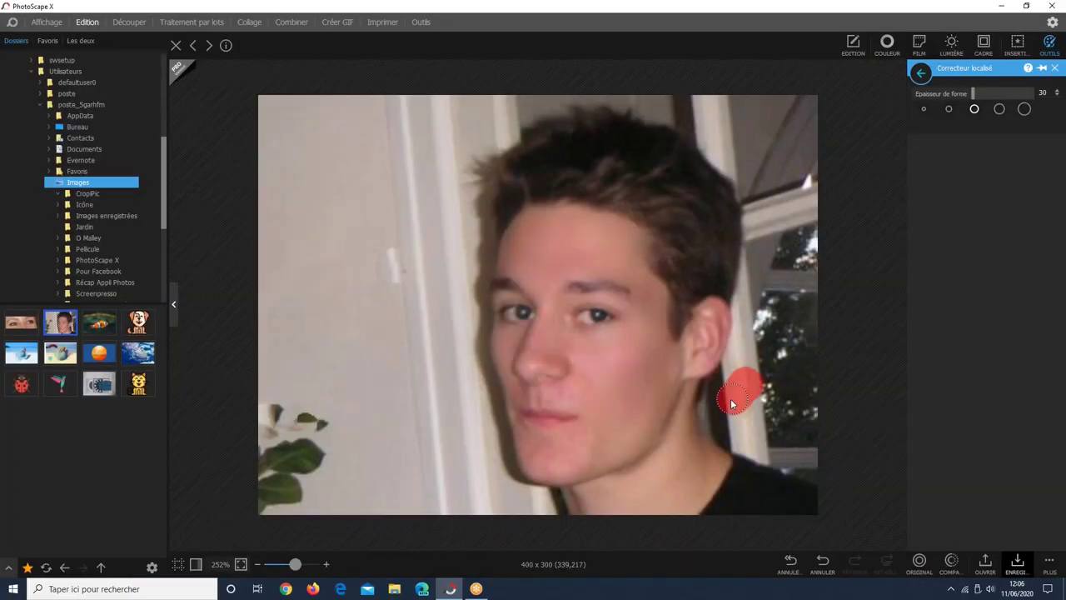
pyautogui.moveTo(750, 412)
pyautogui.mouseDown()
pyautogui.moveTo(735, 373)
pyautogui.moveTo(723, 384)
pyautogui.moveTo(750, 445)
pyautogui.moveTo(763, 424)
pyautogui.moveTo(773, 453)
pyautogui.moveTo(818, 454)
pyautogui.moveTo(958, 495)
pyautogui.mouseUp()
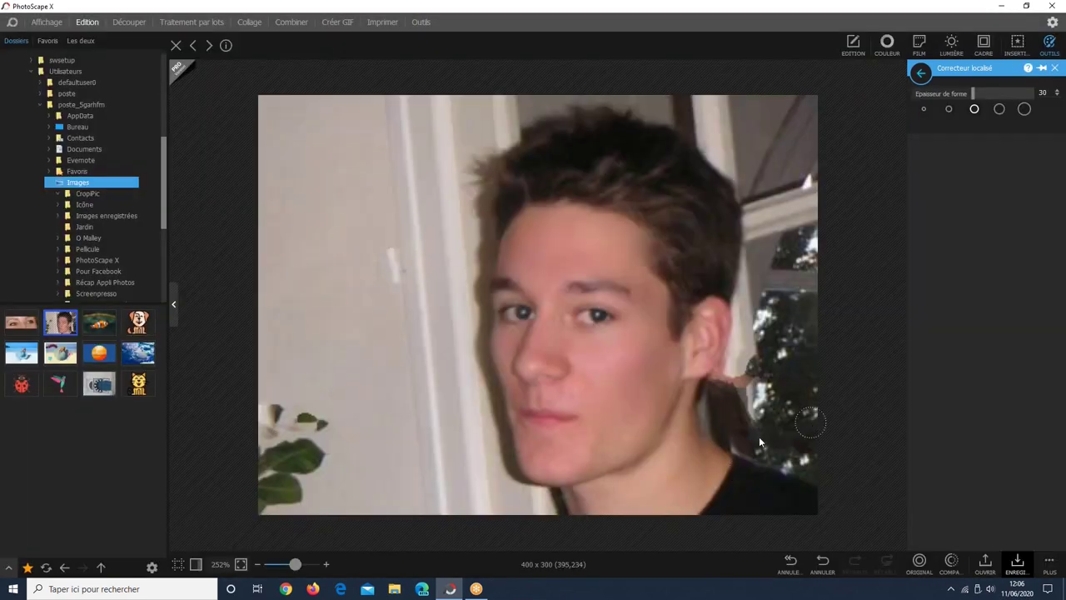
# Retouch the window area beside the ear and neck with the Correcteur localisé and leave the tool.
pyautogui.moveTo(757, 409); pyautogui.dragTo(749, 373)
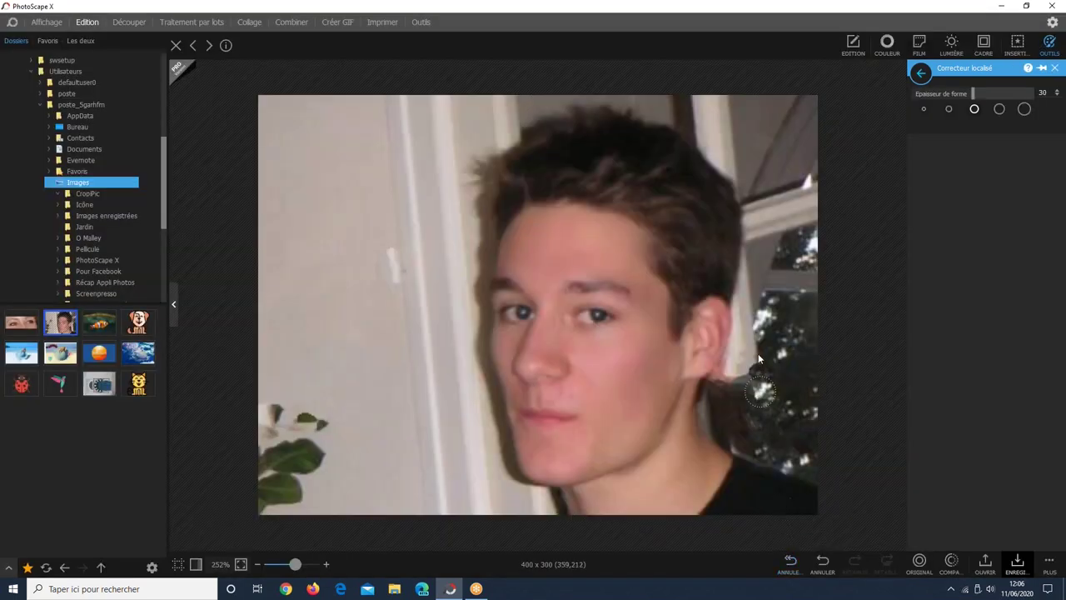
pyautogui.moveTo(787, 325)
pyautogui.mouseDown()
pyautogui.moveTo(745, 377)
pyautogui.moveTo(757, 359)
pyautogui.mouseUp()
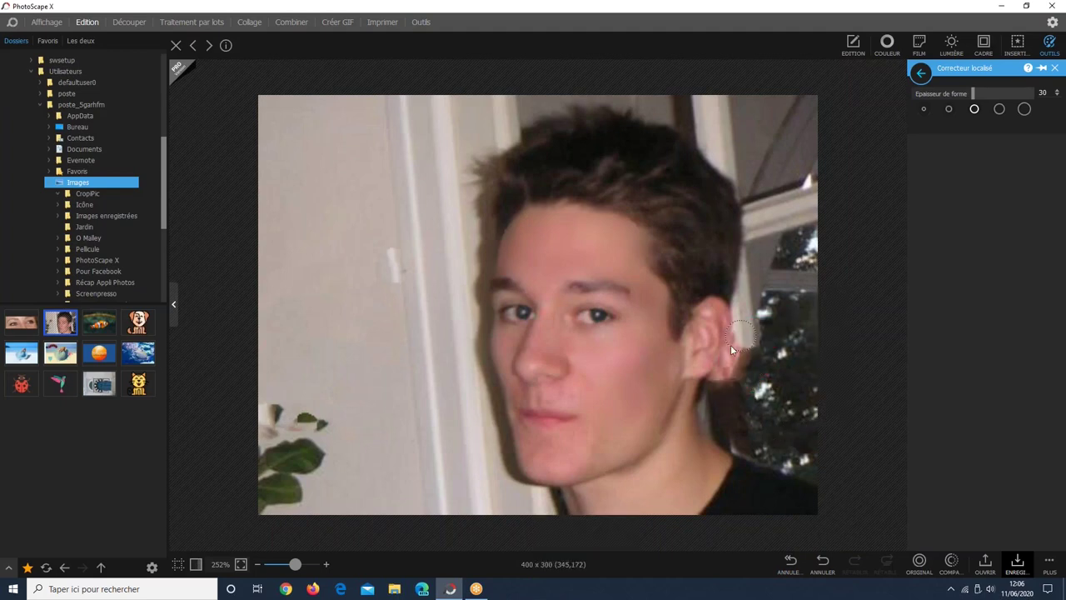
pyautogui.click(744, 377)
pyautogui.moveTo(744, 359); pyautogui.dragTo(742, 351)
pyautogui.click(920, 72)
# Crop the portrait freely to about 270 x 294 pixels around the young man's head, cutting off the wall and plant.
pyautogui.click(1030, 136)
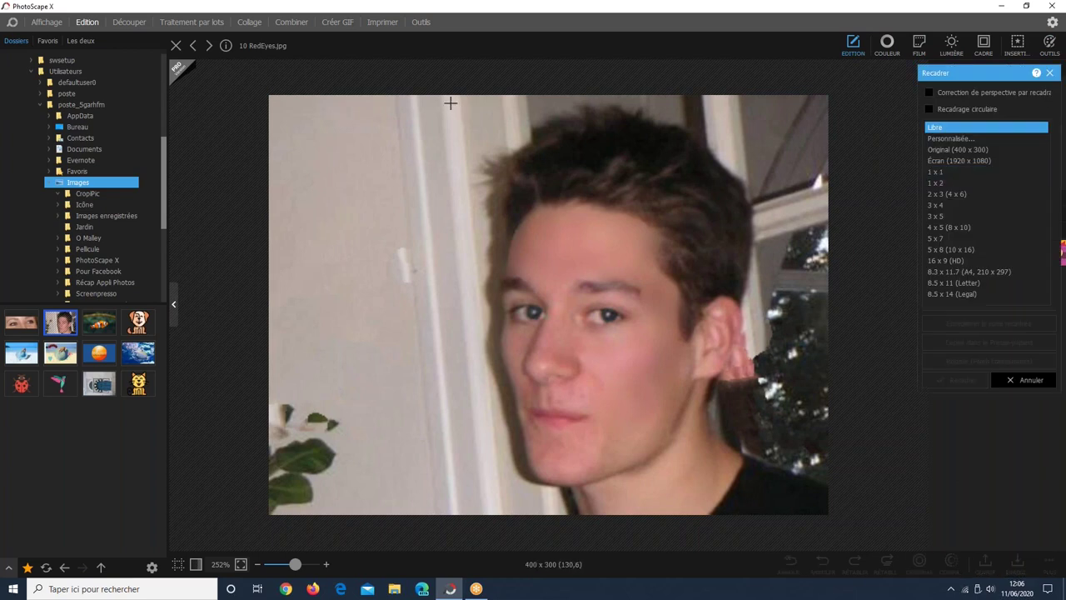
pyautogui.moveTo(450, 103); pyautogui.dragTo(844, 519)
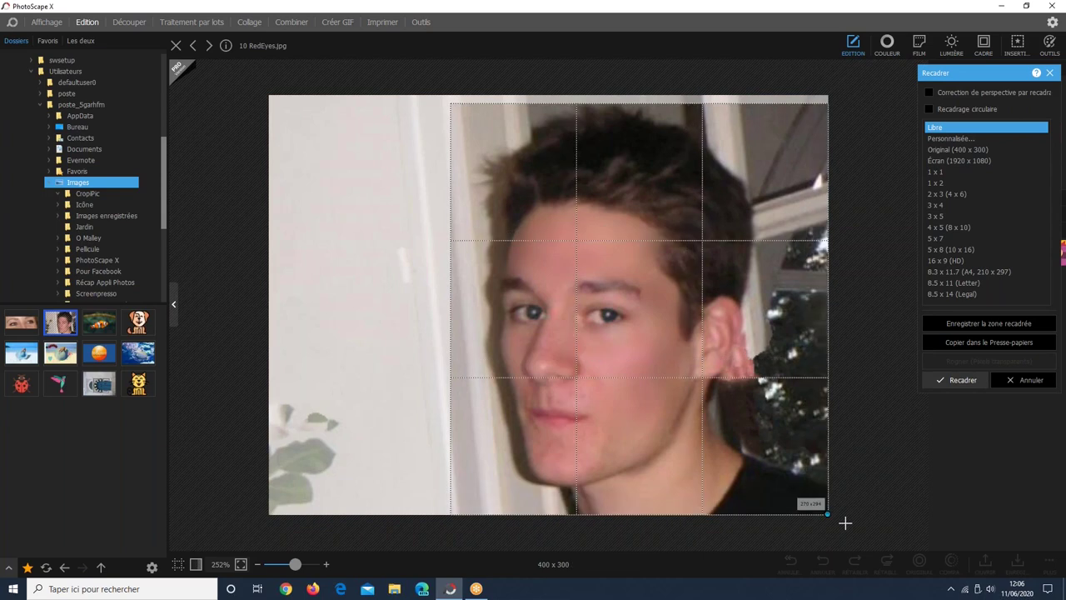
pyautogui.click(956, 380)
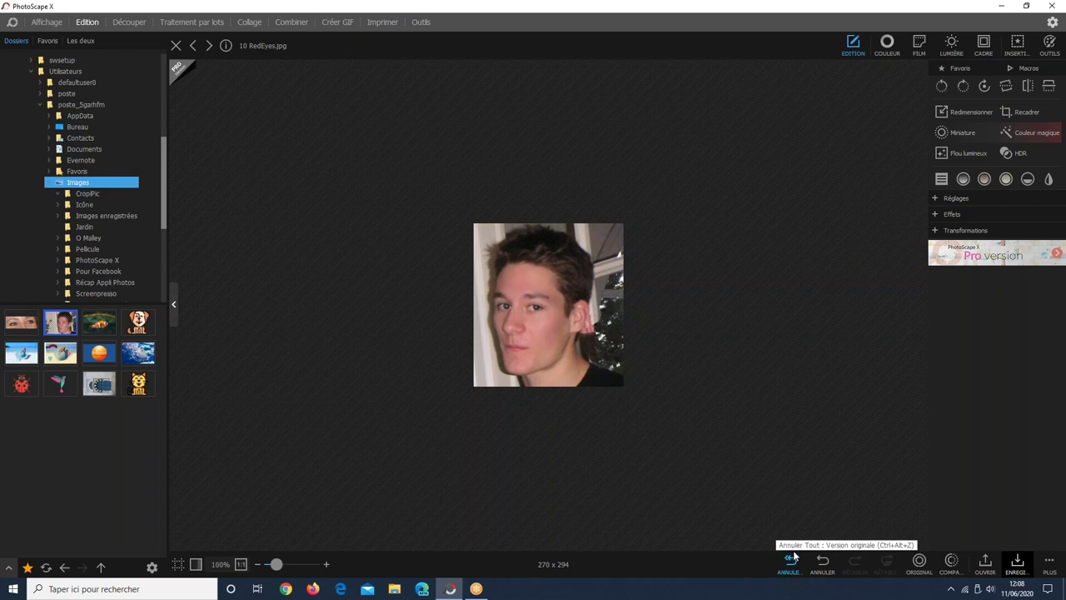
# Undo all edits on the portrait to restore its original version.
pyautogui.click(793, 566)
pyautogui.click(787, 569)
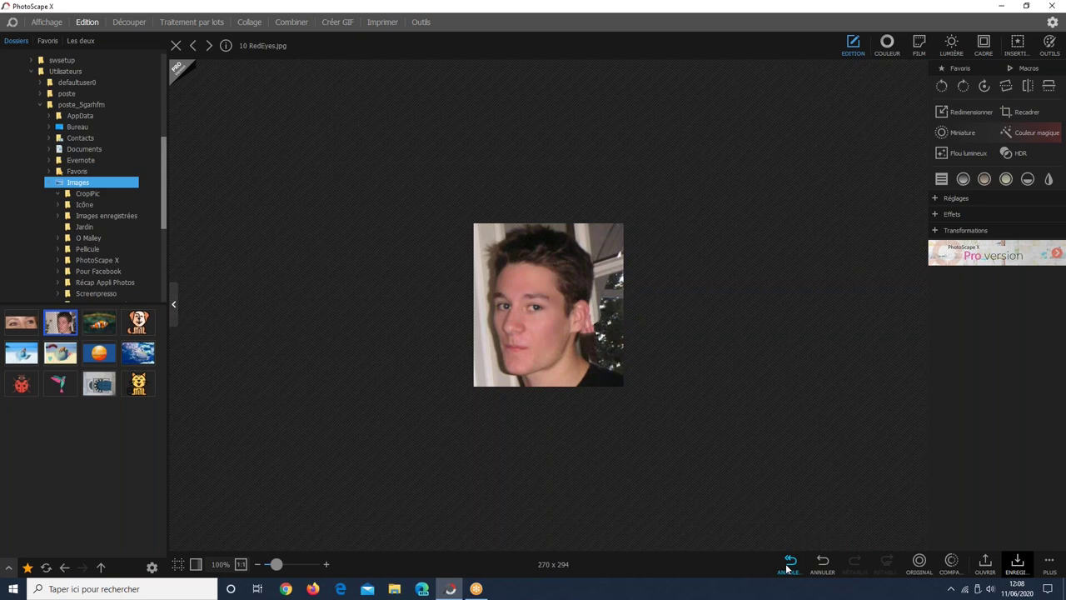
pyautogui.click(787, 569)
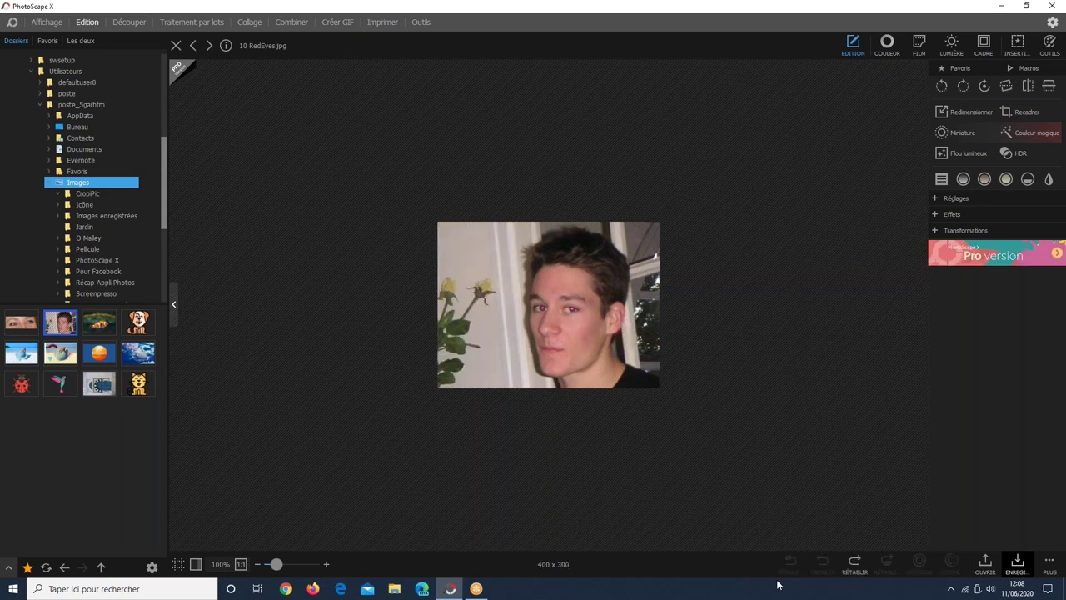